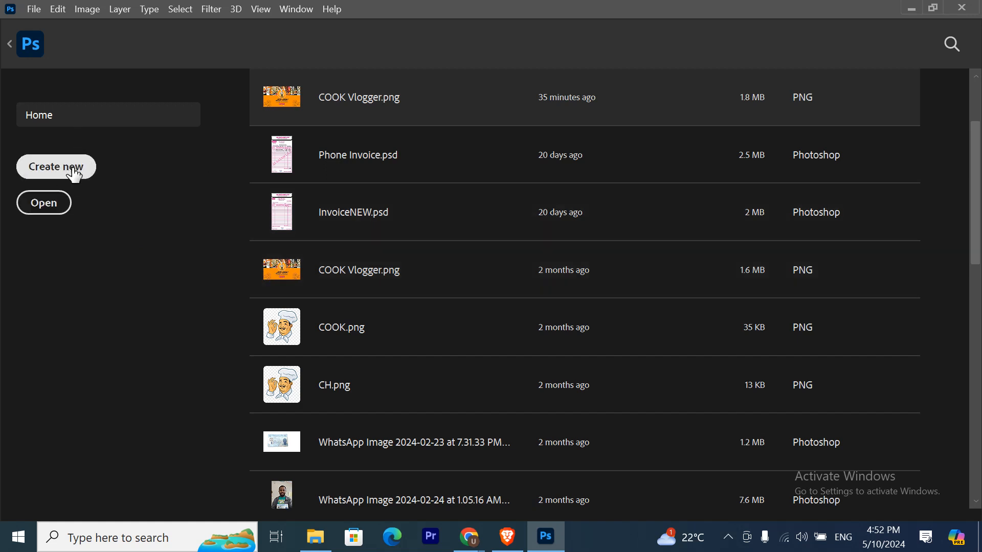
- Create a landscape 2048 × 1115 px RGB document at 300 pixels/inch and unlock its Background layer
click(74, 171)
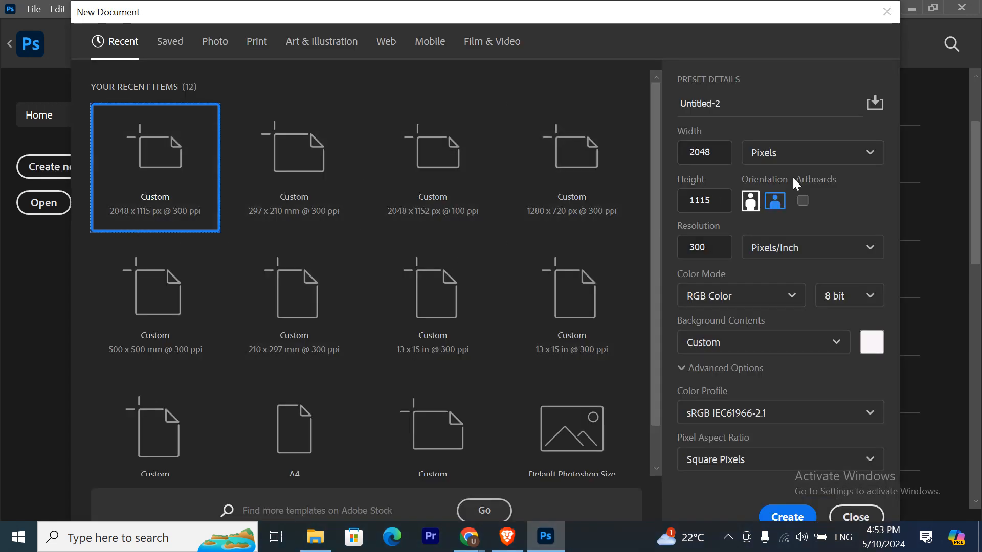
click(775, 200)
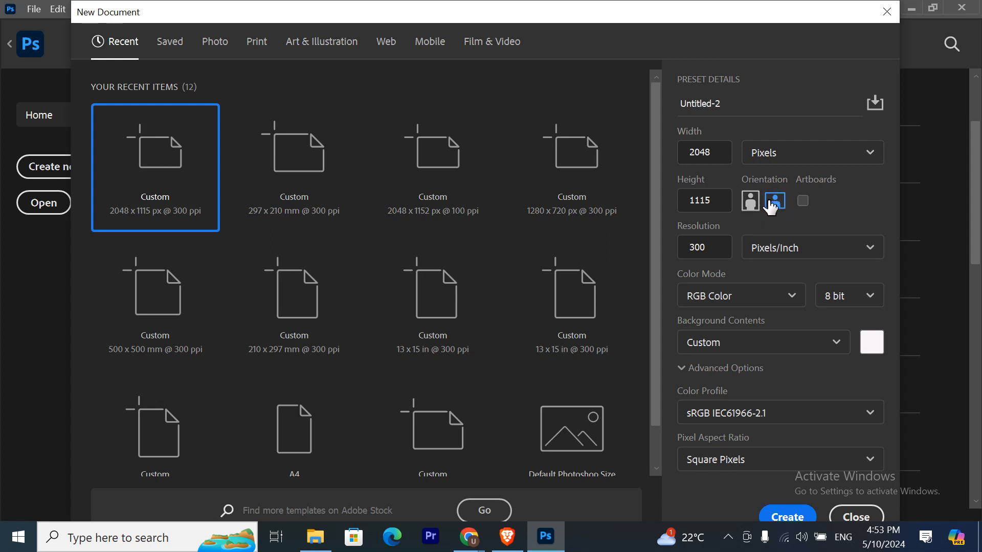
click(699, 249)
click(715, 151)
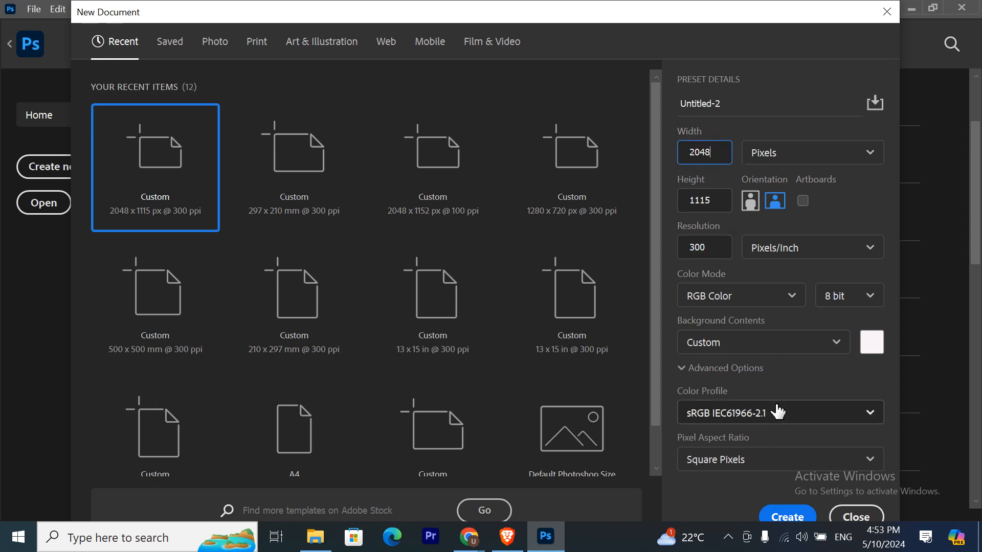
click(786, 516)
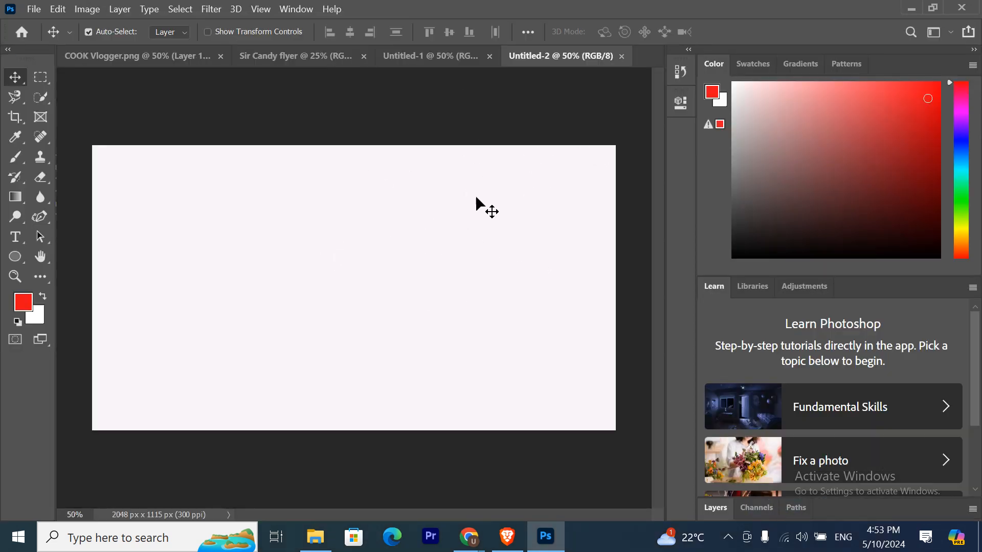
click(705, 508)
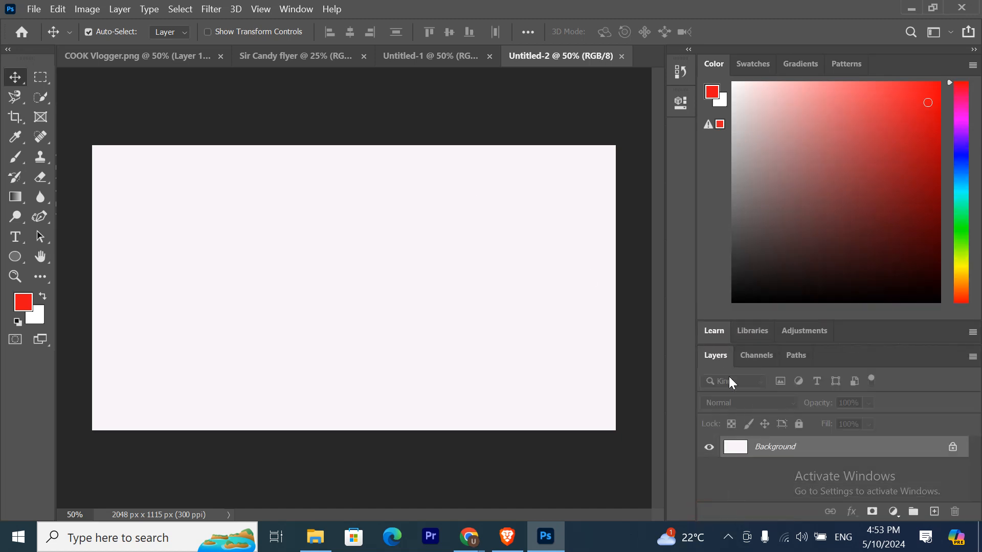
click(952, 448)
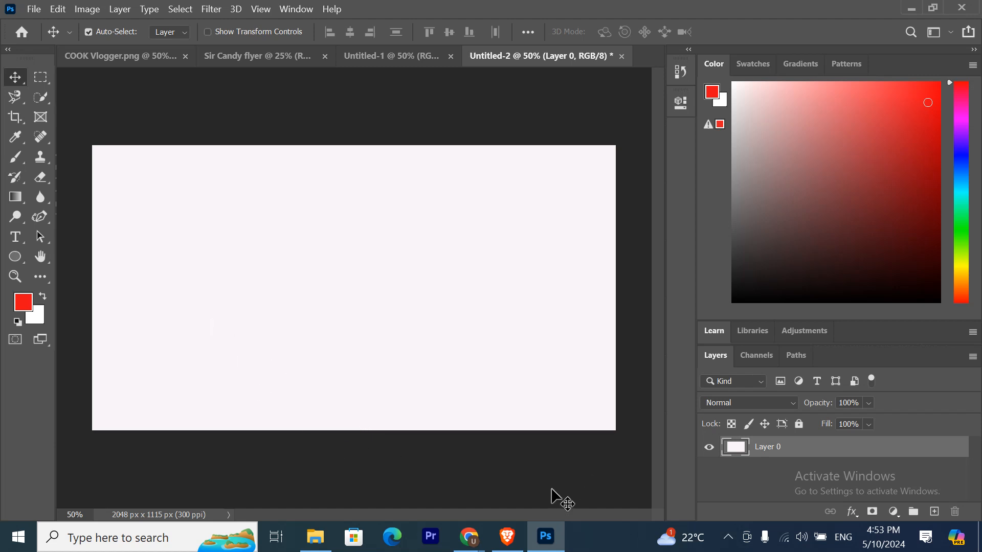
- Place the logo file "WhatsApp Image 2024-05-05 at 5.42.43 PM" from the Downloads folder into the new document
mouse_move(315, 537)
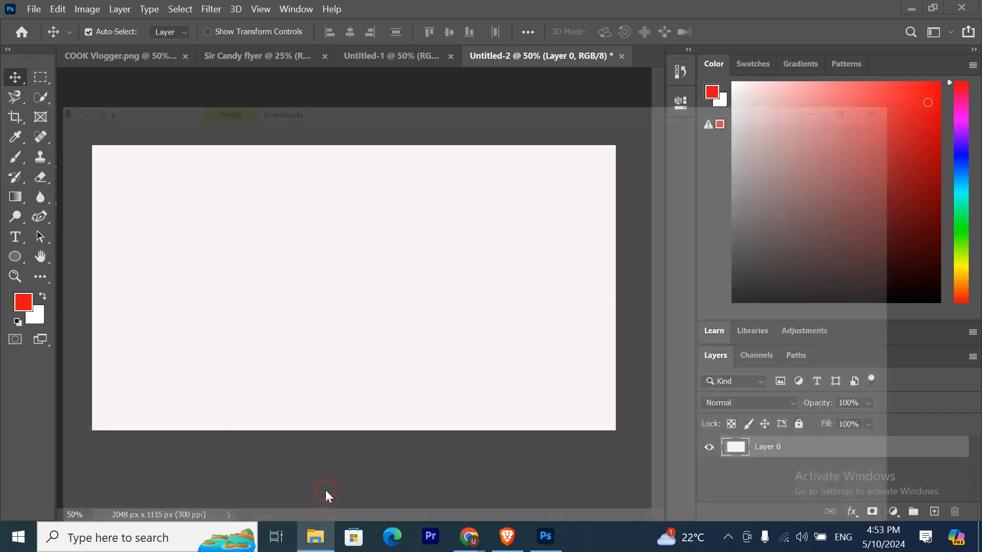
click(324, 493)
scroll(264, 345, down, 1)
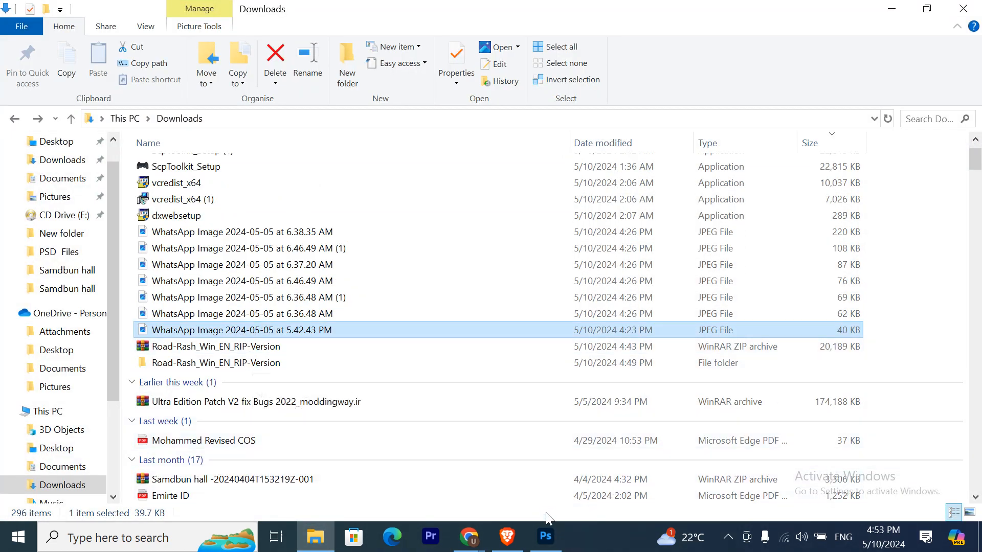
click(546, 534)
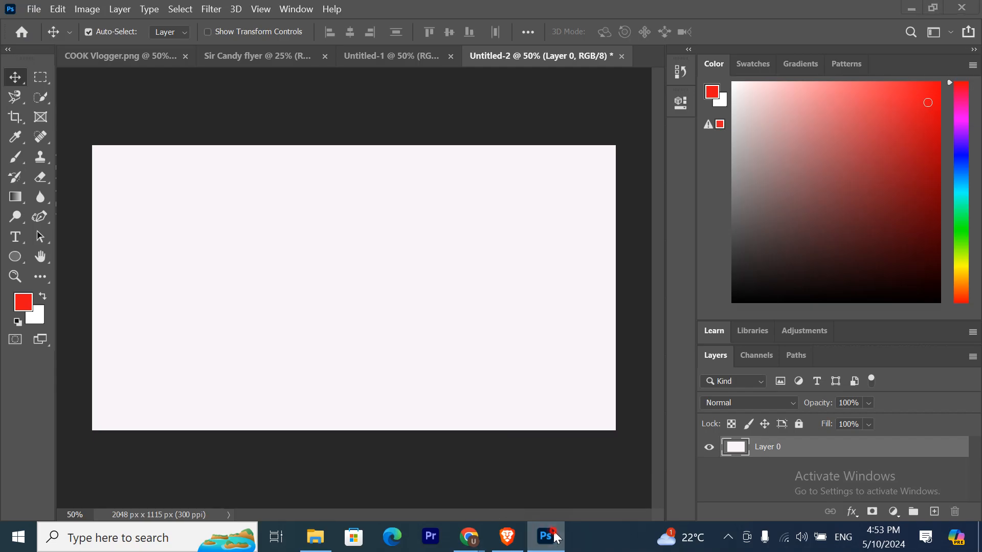
click(555, 534)
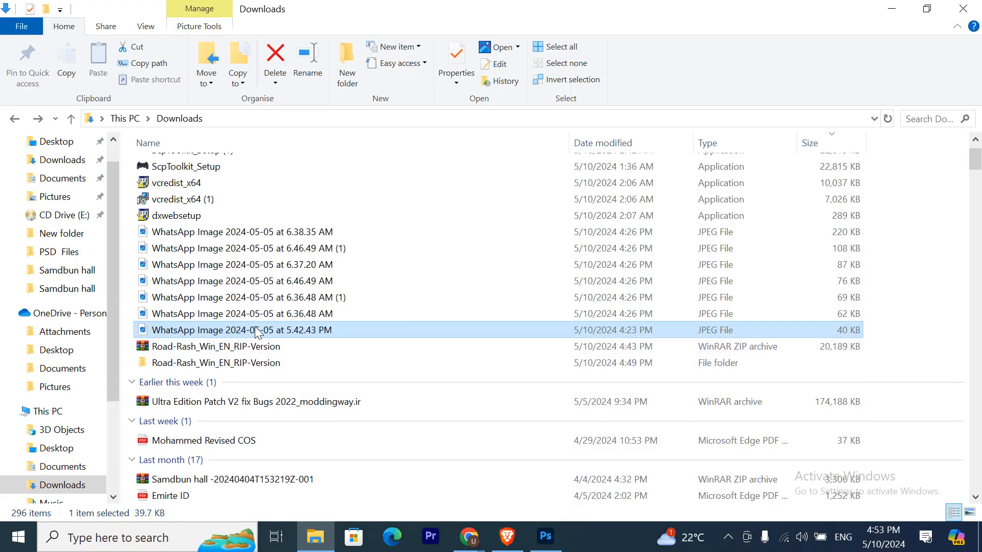
drag(257, 332, 193, 228)
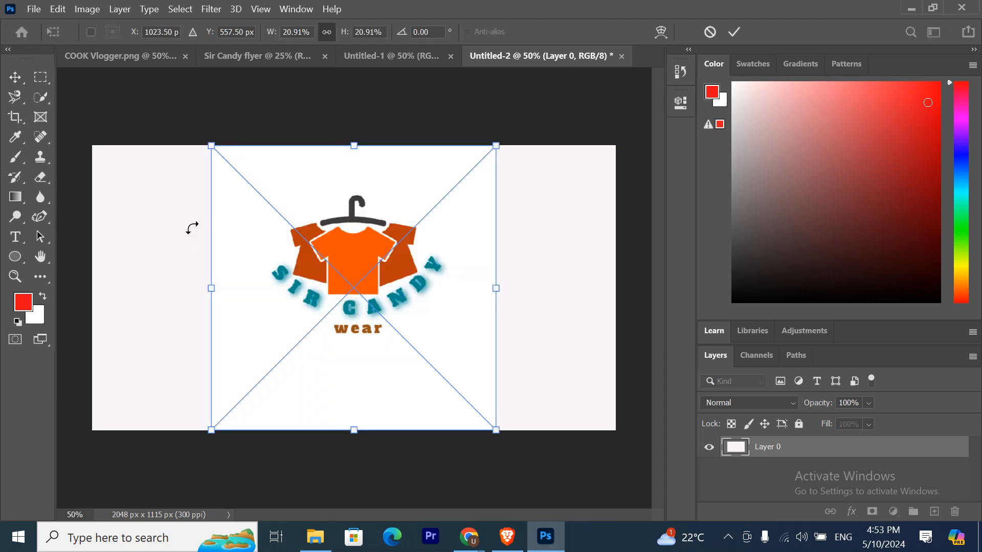
- Scale the placed logo to about 6.44% with a 0.47° rotation and position it near the canvas's upper-left corner
drag(496, 430, 325, 259)
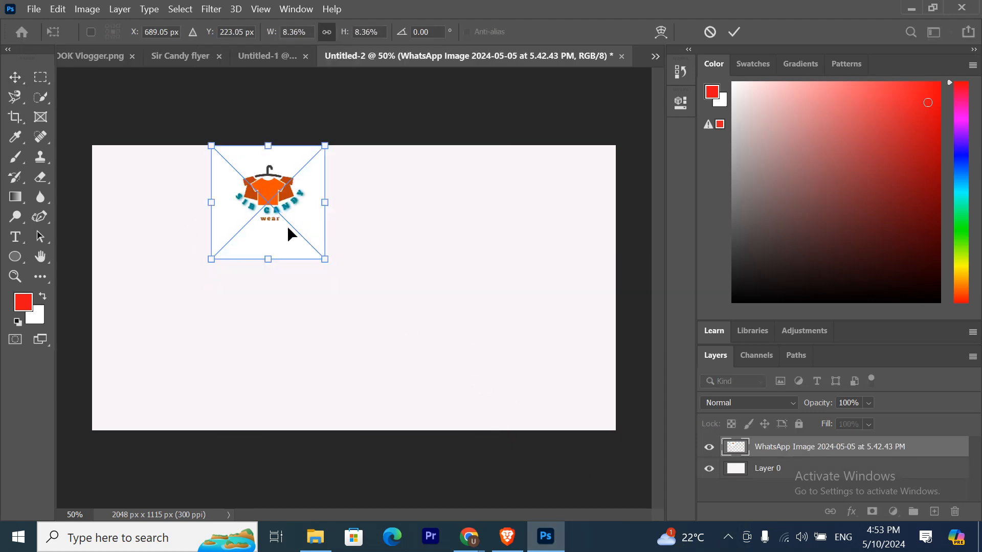
drag(218, 213, 152, 210)
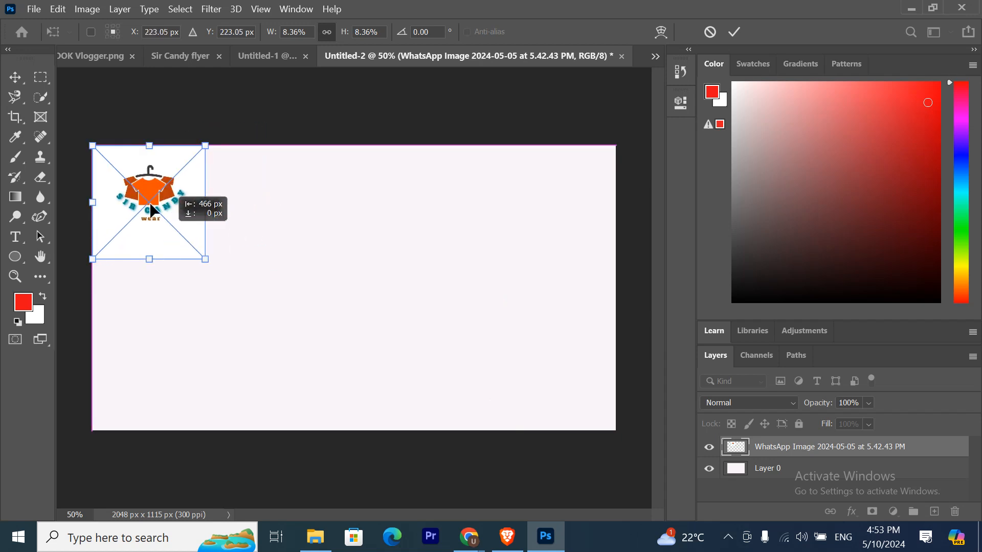
drag(92, 145, 118, 171)
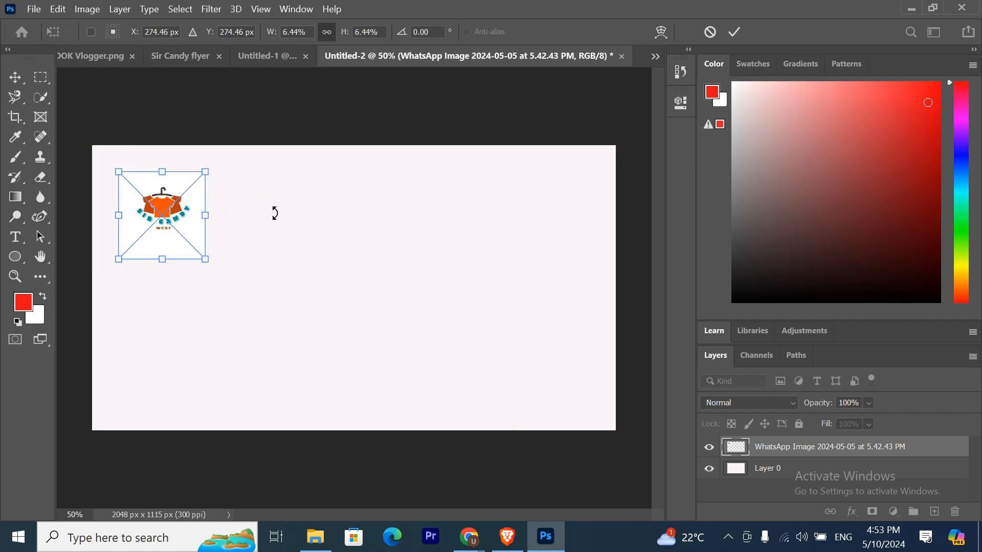
drag(274, 213, 235, 210)
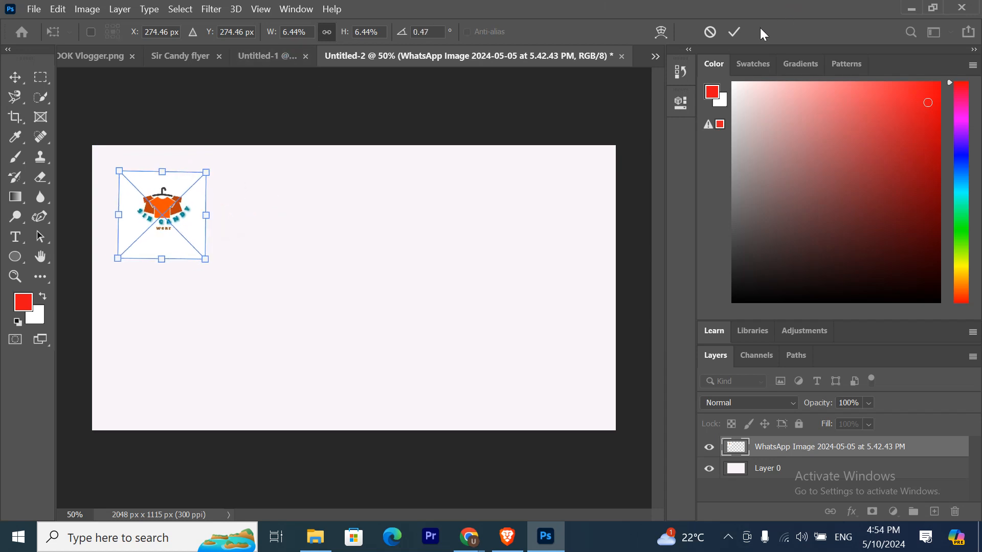
click(734, 32)
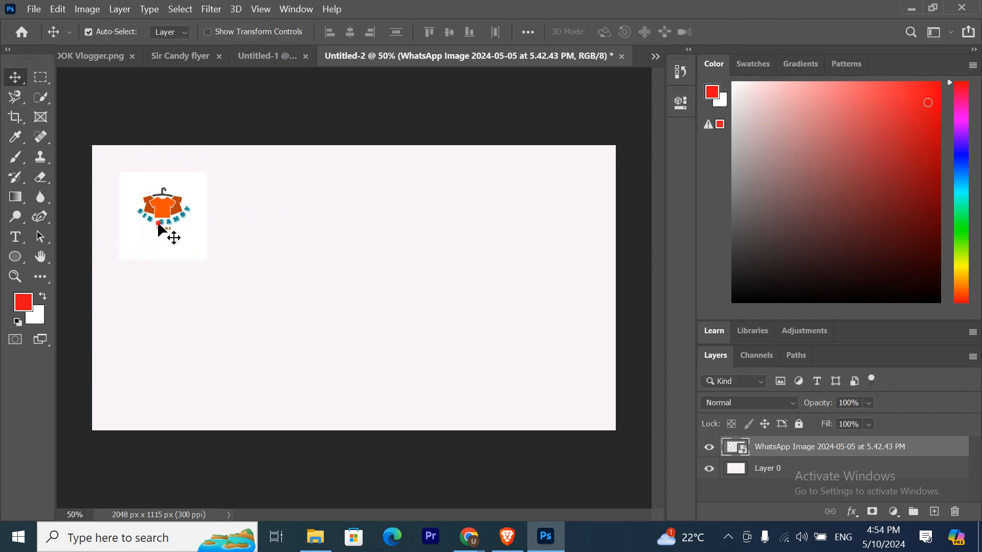
drag(158, 225, 130, 207)
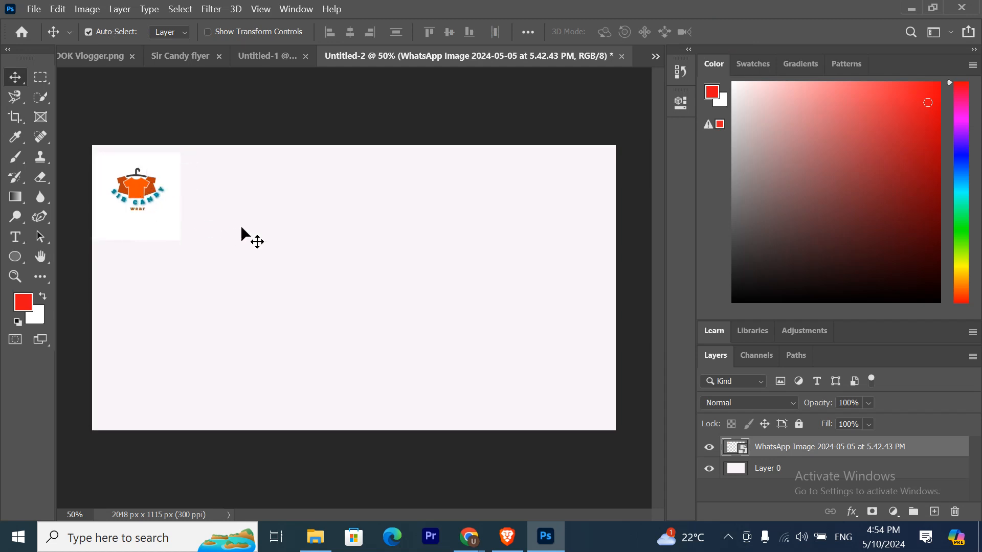
- Apply a blue Color Overlay in Normal blend mode at 100% opacity to Layer 0
click(248, 232)
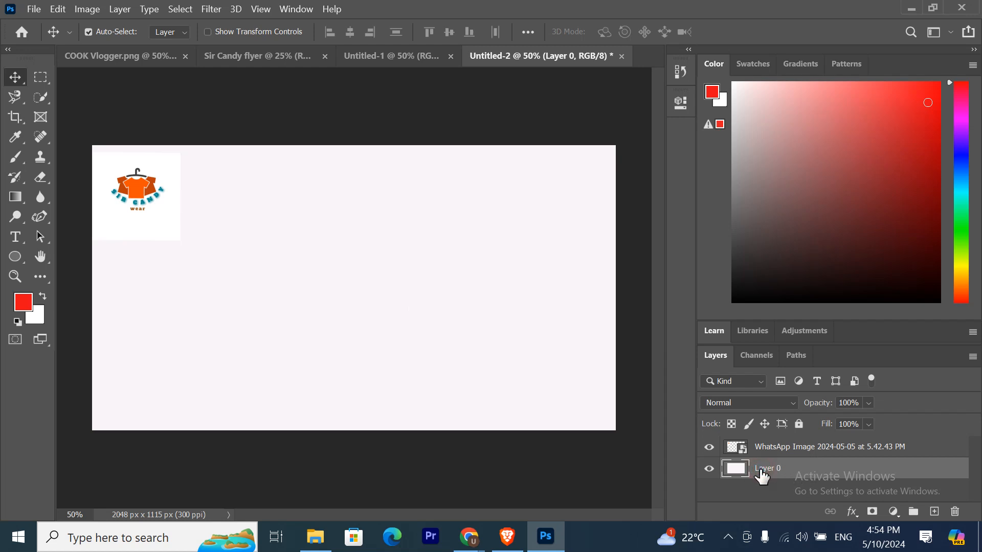
click(854, 511)
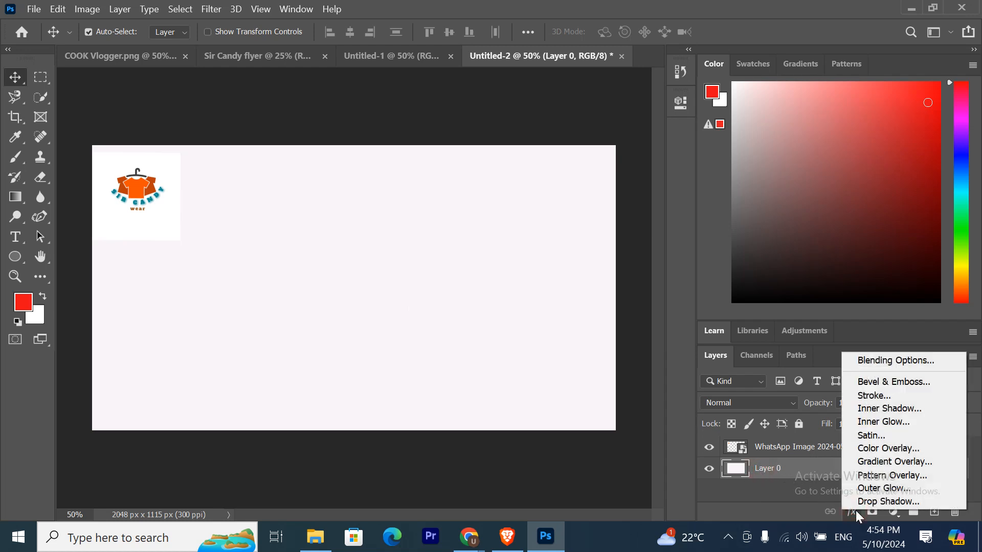
click(894, 450)
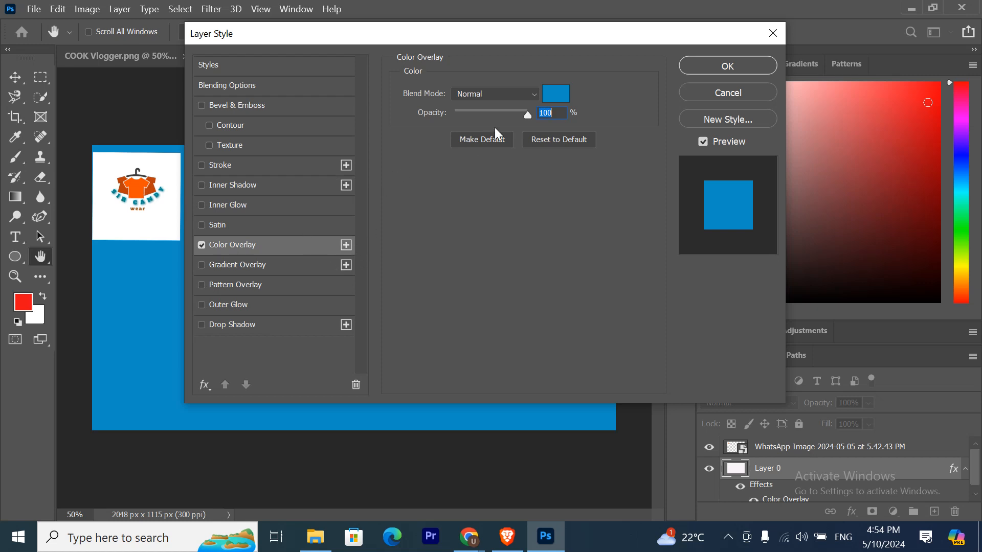
drag(539, 33, 652, 97)
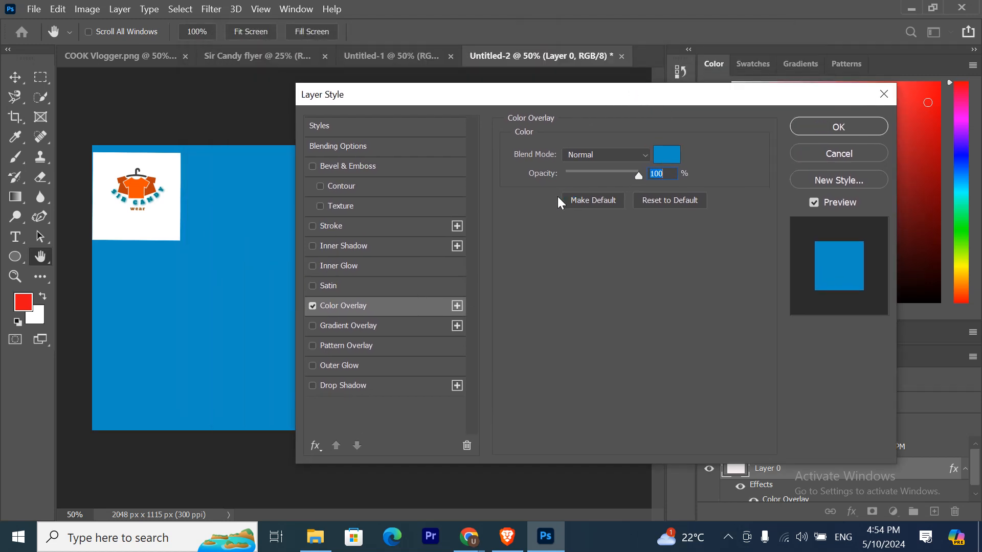
click(820, 129)
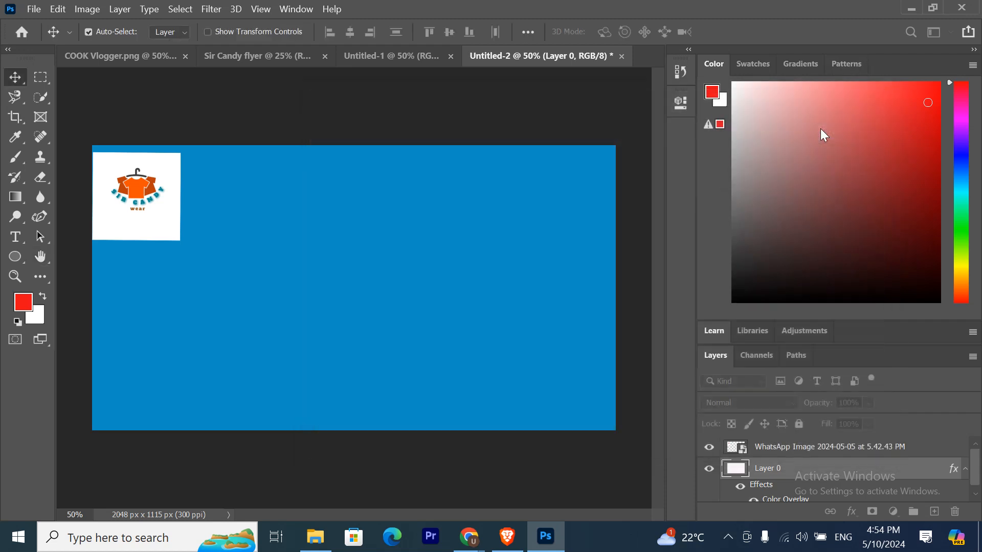
- Nudge the logo slightly to the right, leaving a small gap to the canvas's left edge
drag(148, 225, 157, 226)
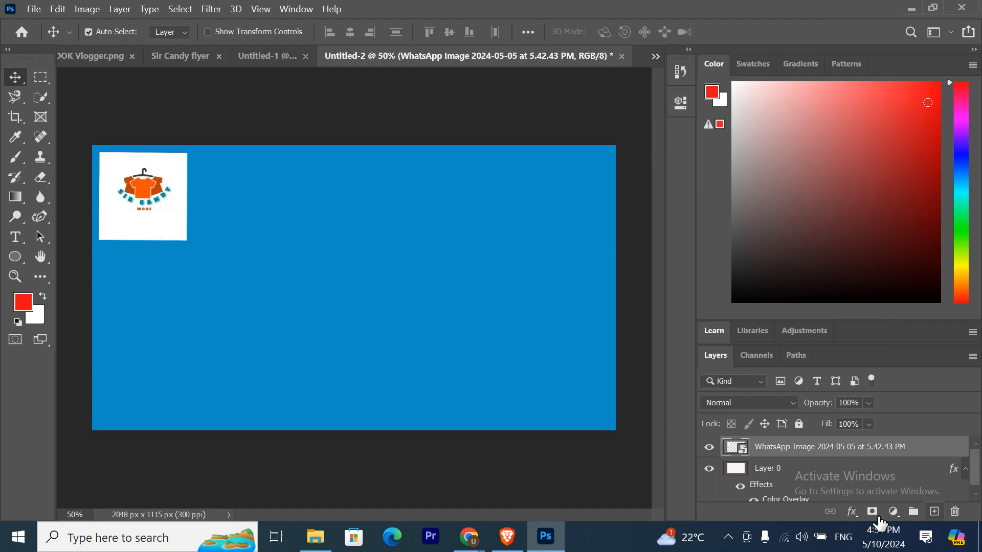
click(857, 511)
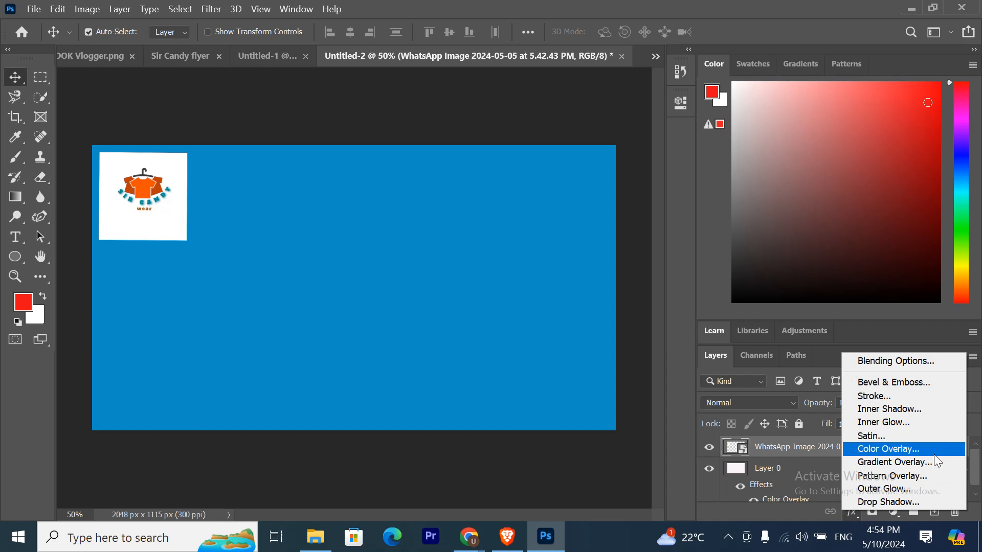
click(890, 488)
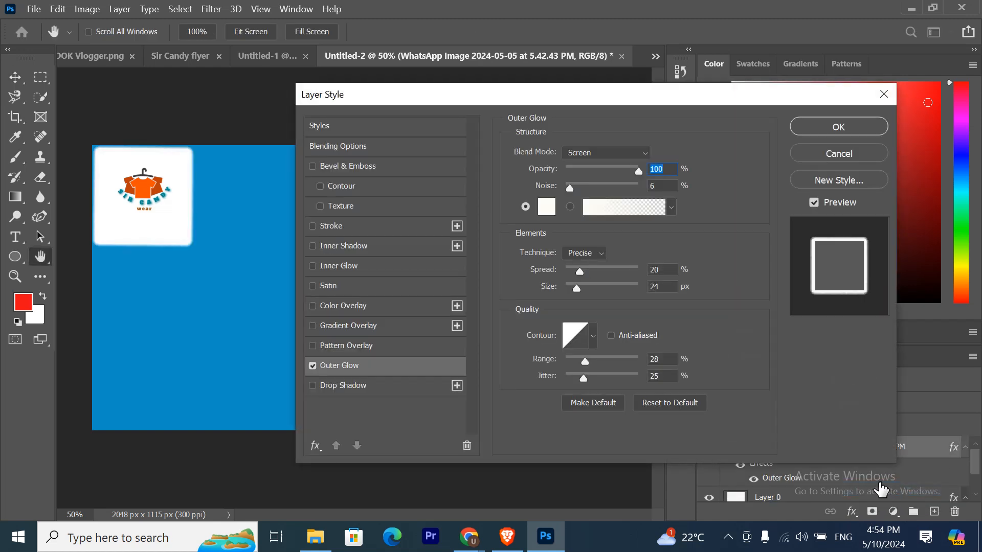
click(840, 154)
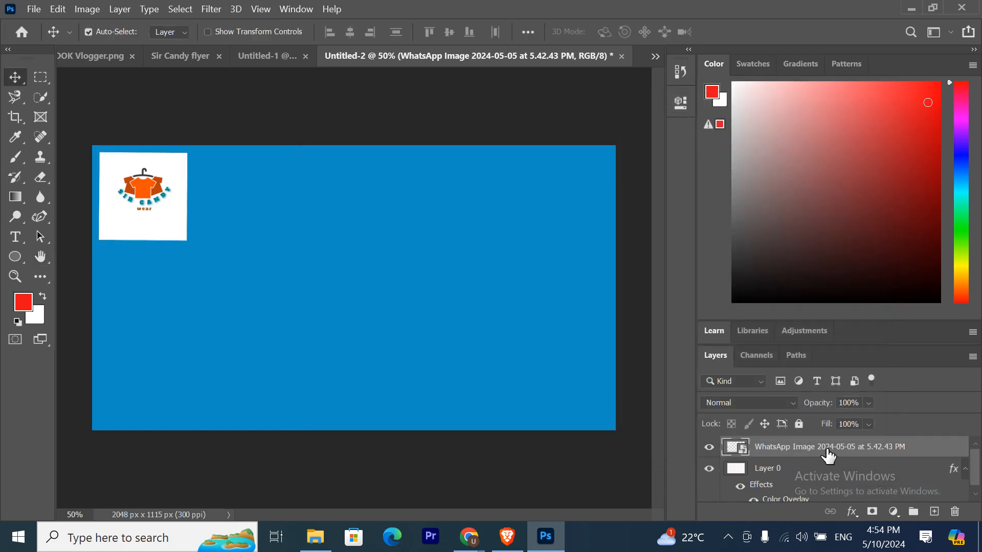
- Add an outside stroke of 9 px in near-black 010101 around the logo layer
click(850, 509)
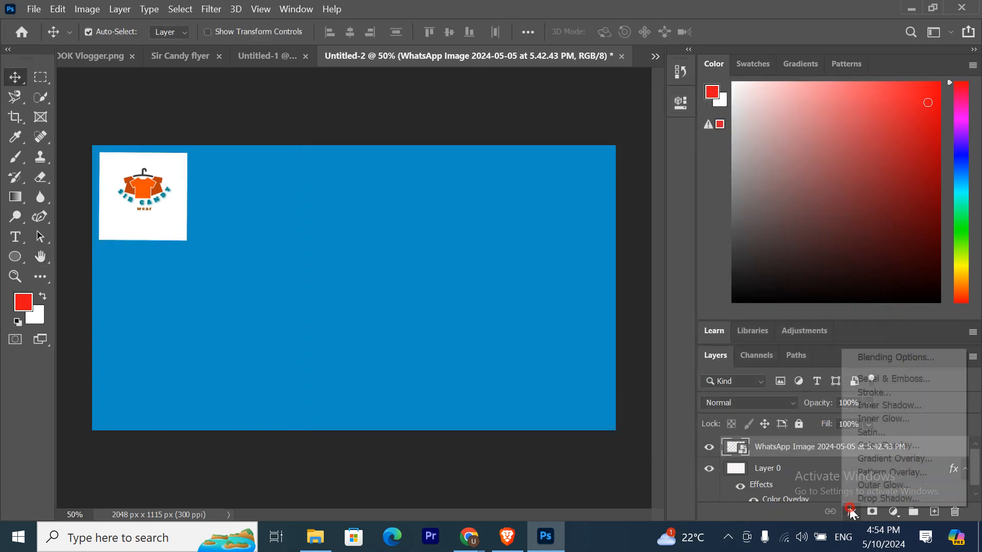
click(893, 392)
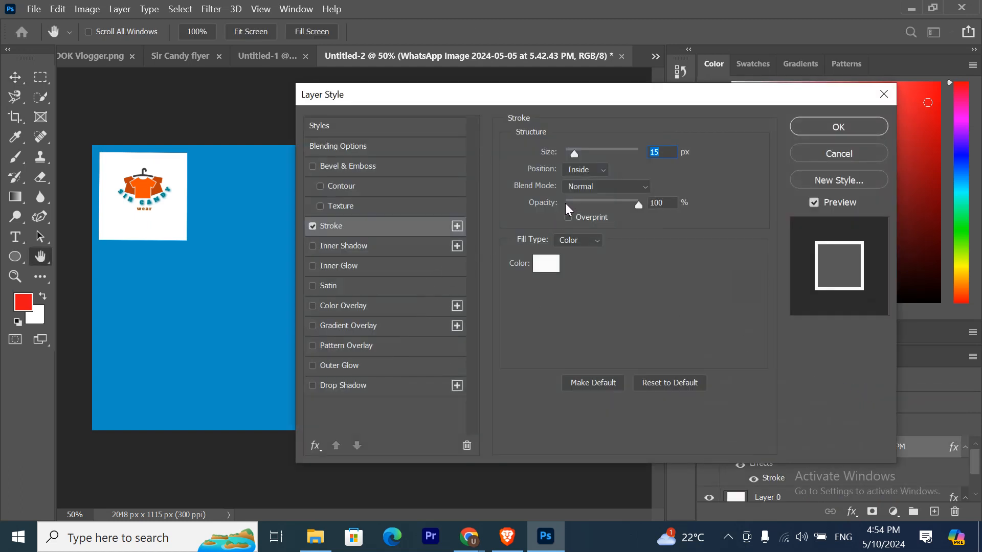
click(603, 172)
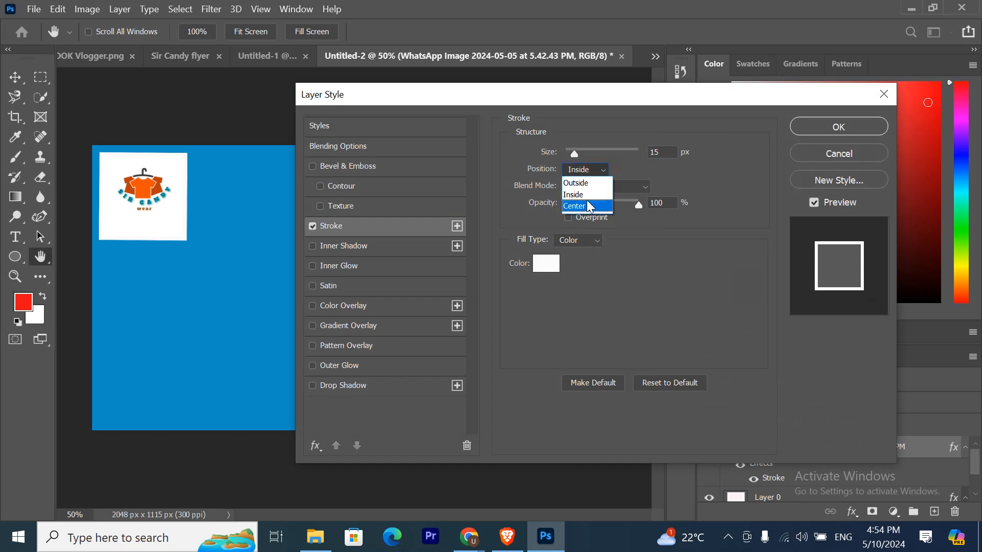
click(596, 181)
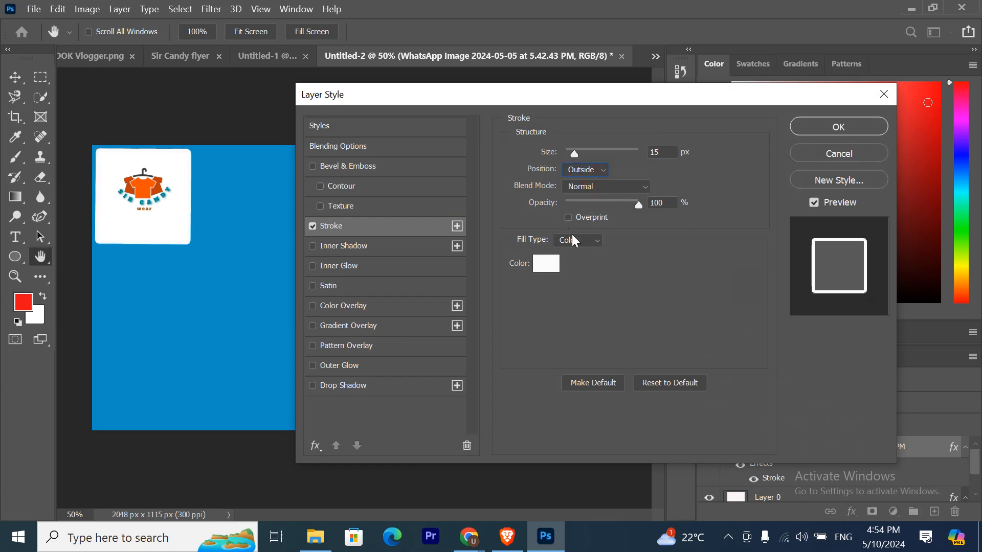
click(545, 265)
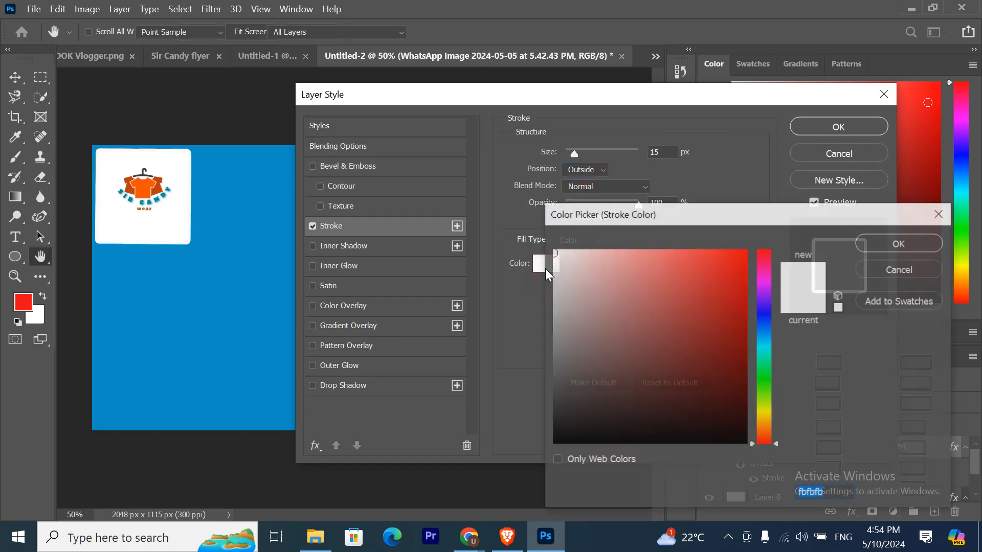
click(553, 442)
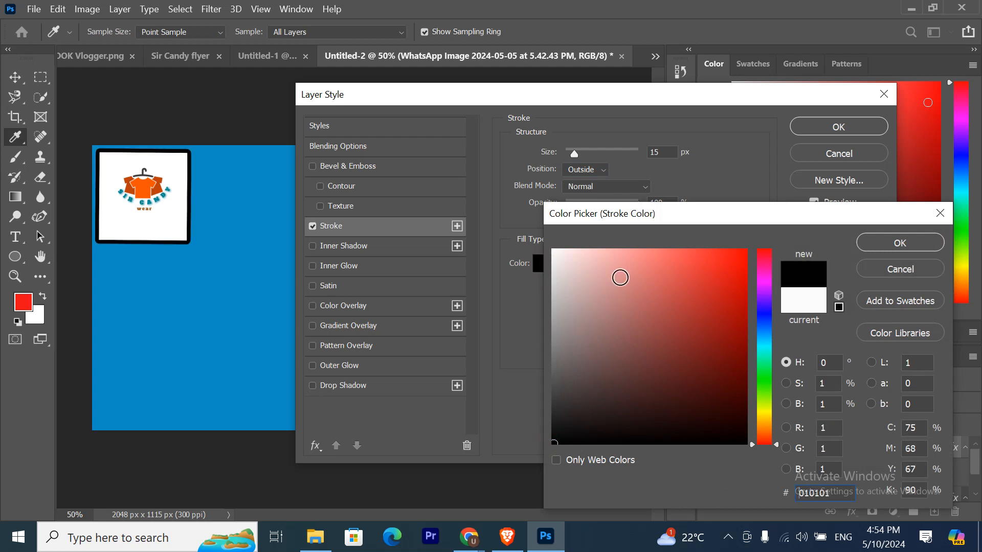
click(913, 241)
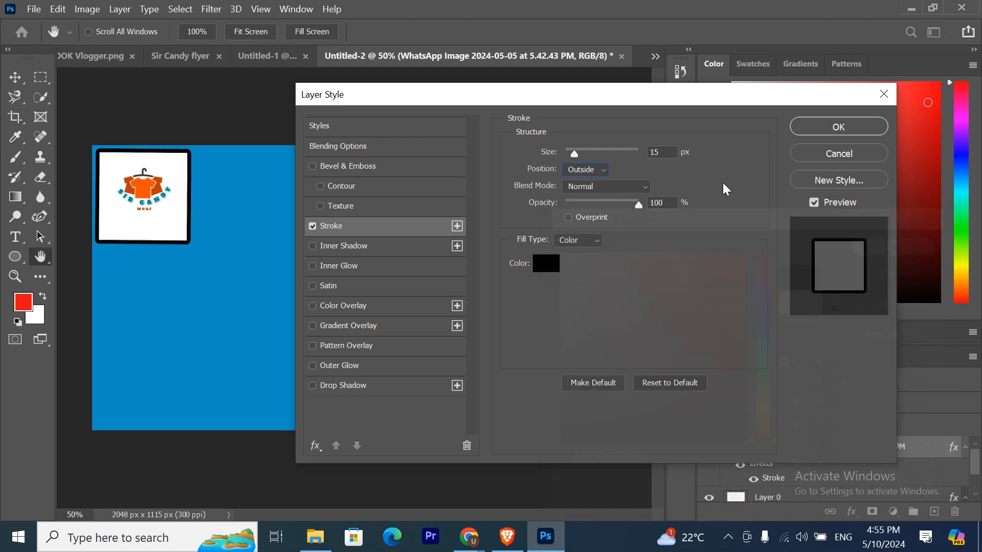
drag(575, 155, 572, 155)
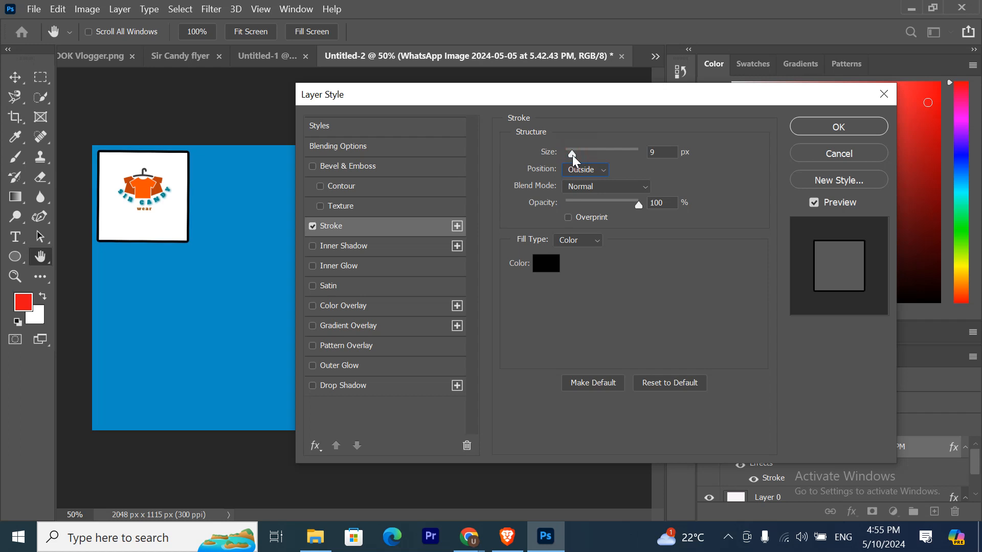
click(804, 125)
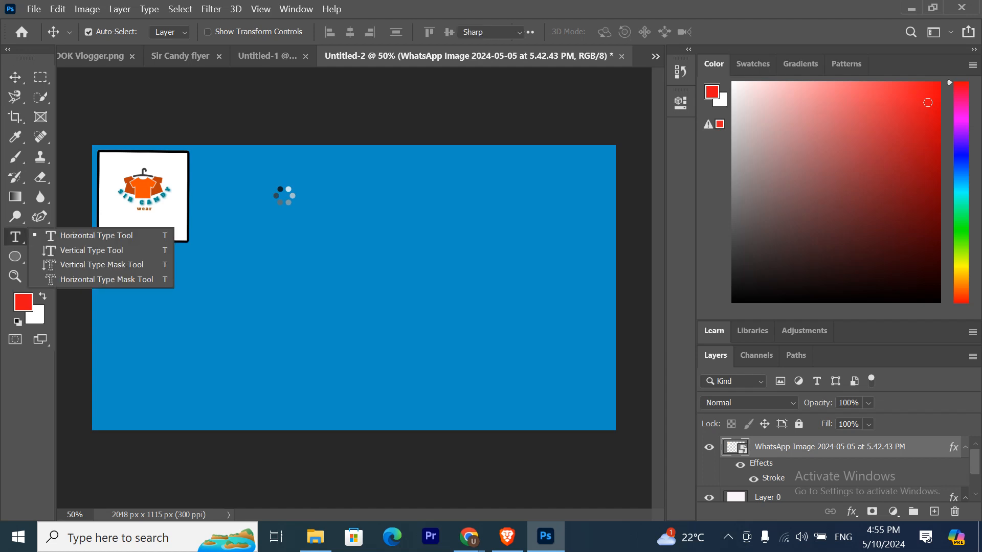
- Add the horizontal text "SIR CANDY WEAR" beside the logo, near the canvas's upper edge
click(254, 172)
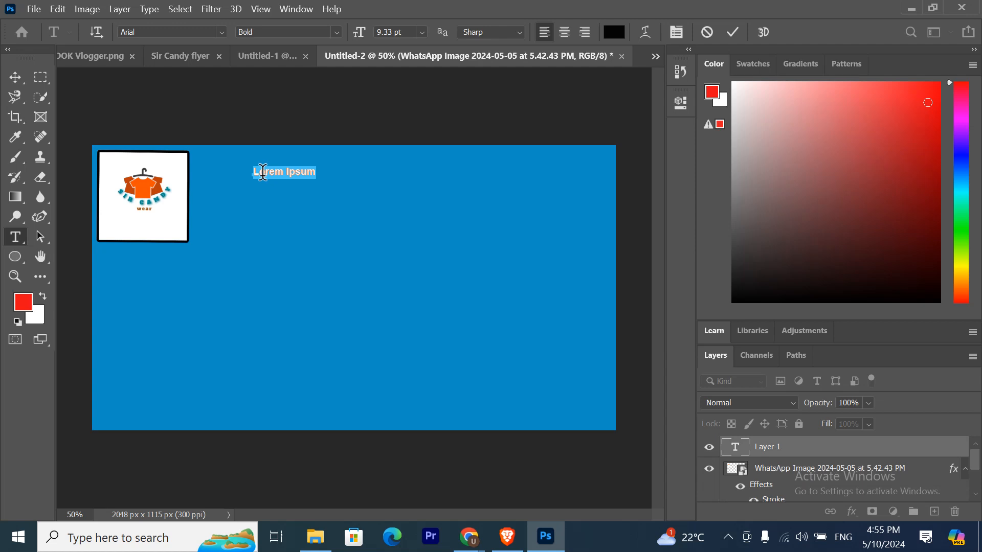
text(SIR CANDY WEAR)
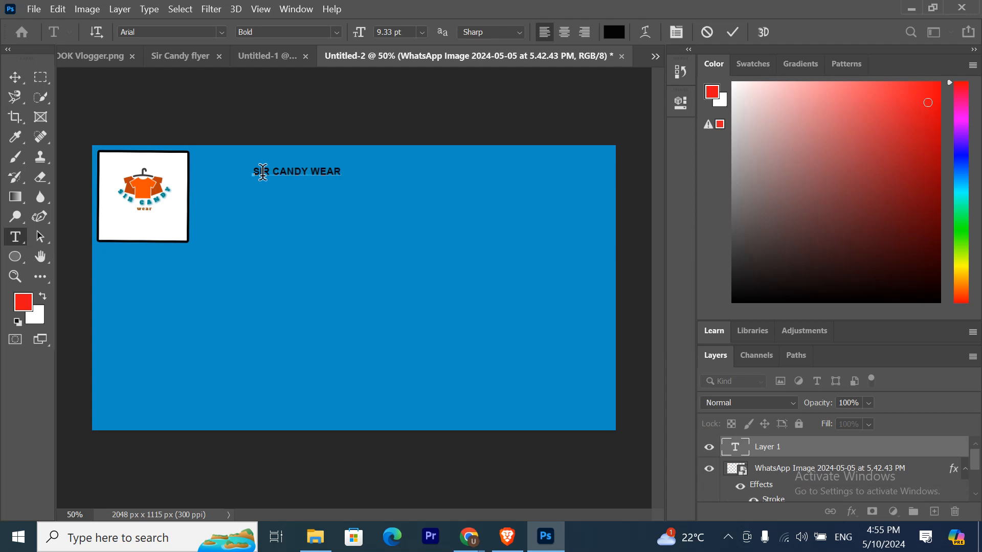
click(14, 78)
click(312, 164)
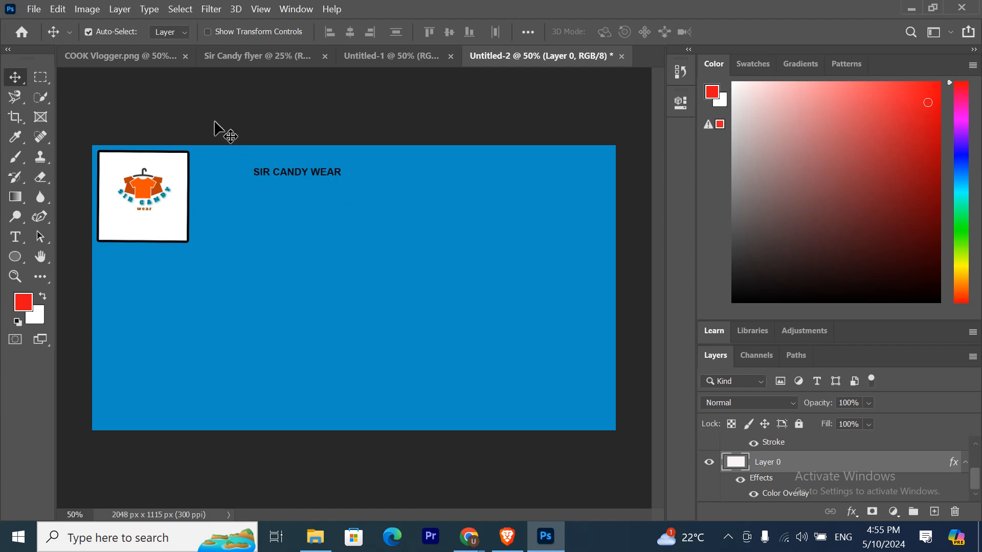
click(59, 10)
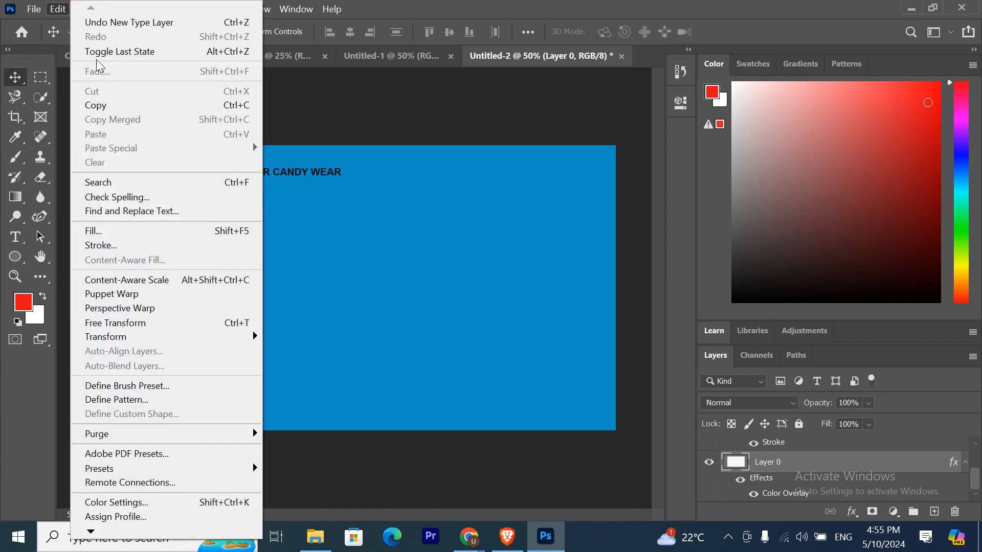
click(174, 324)
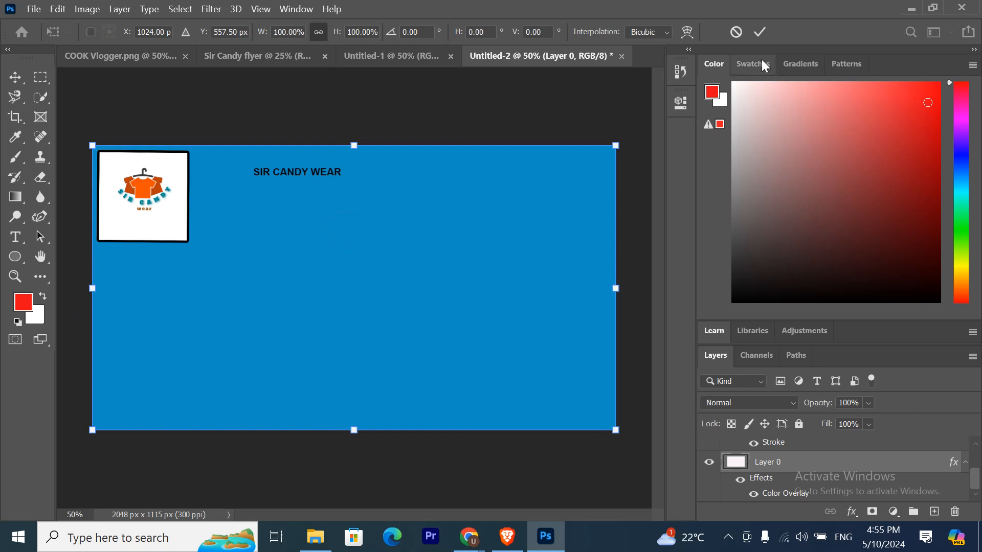
click(759, 32)
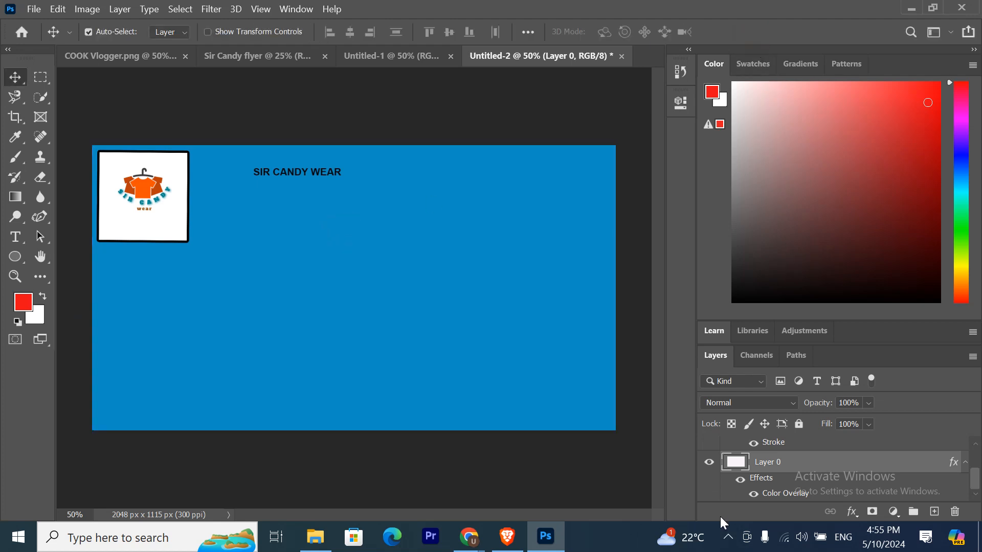
- Scale the SIR CANDY WEAR text layer to about 377.68% and align its top with the logo's upper edge
click(797, 442)
scroll(794, 455, up, 1)
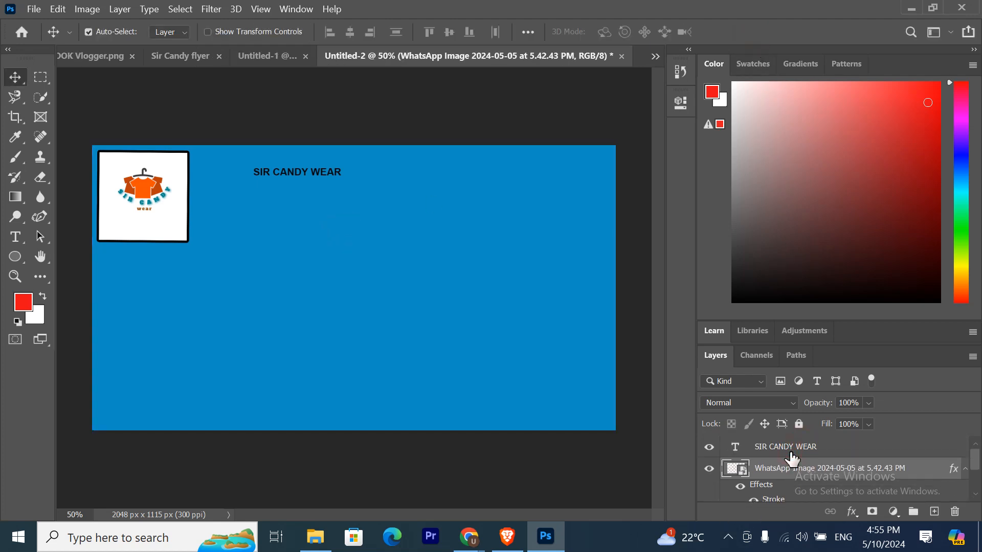
click(792, 452)
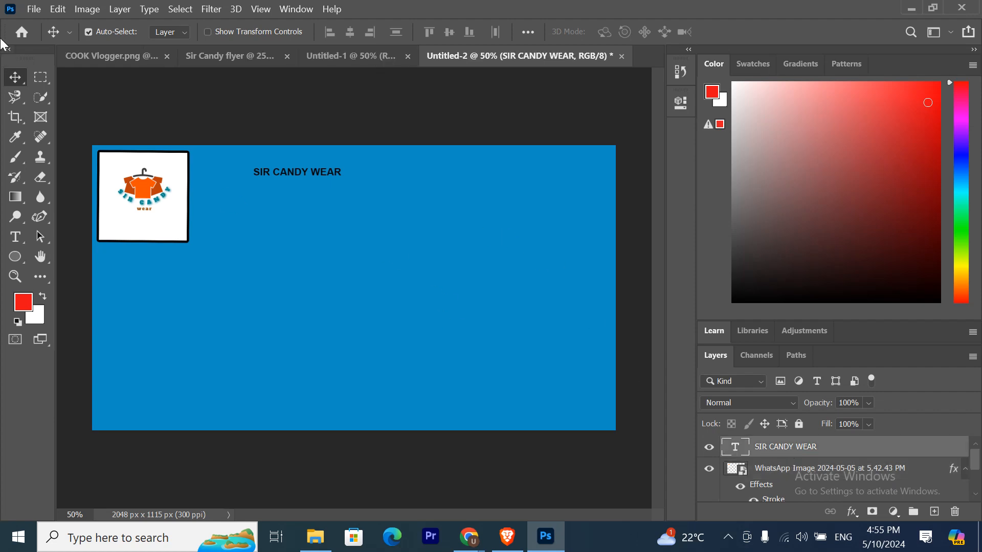
click(58, 9)
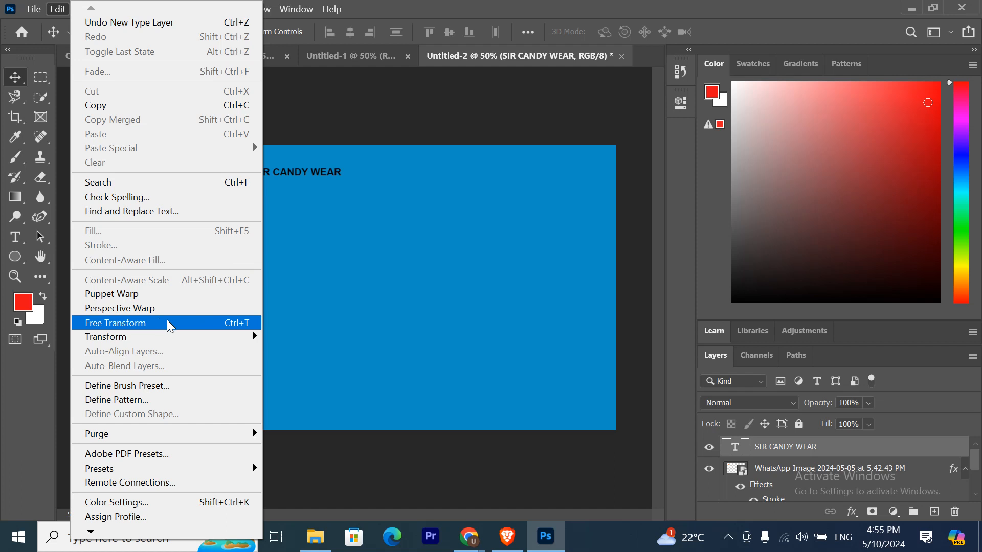
click(233, 323)
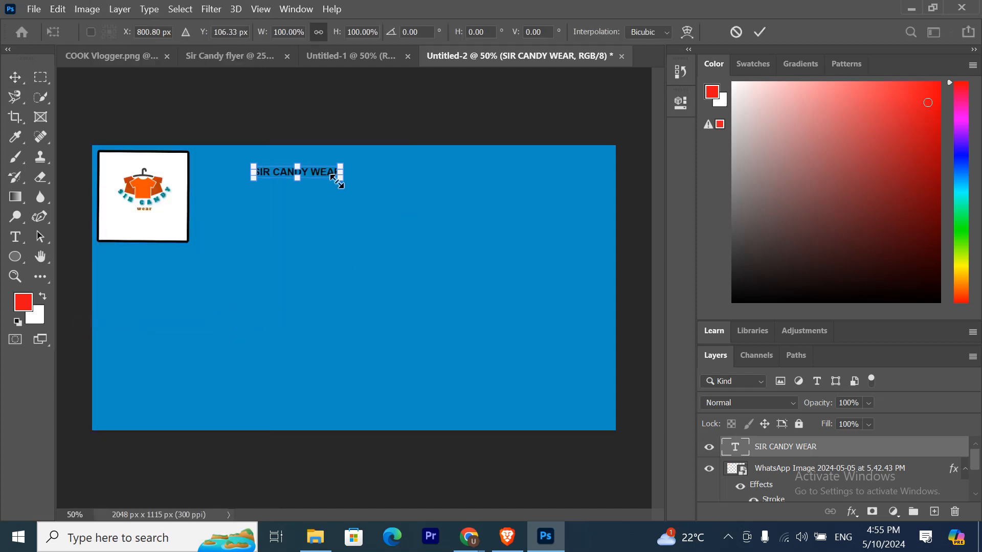
drag(336, 179, 588, 219)
drag(540, 194, 525, 178)
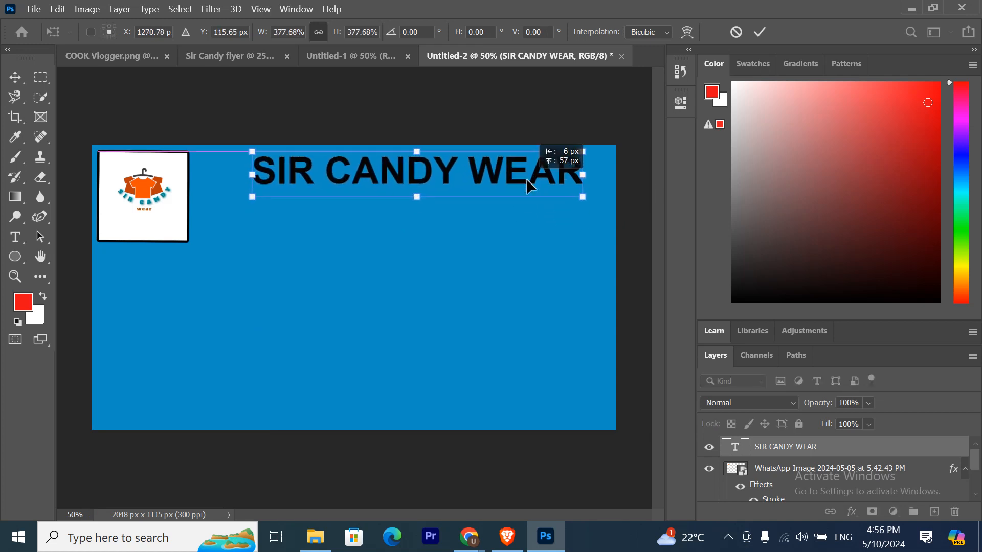
click(759, 32)
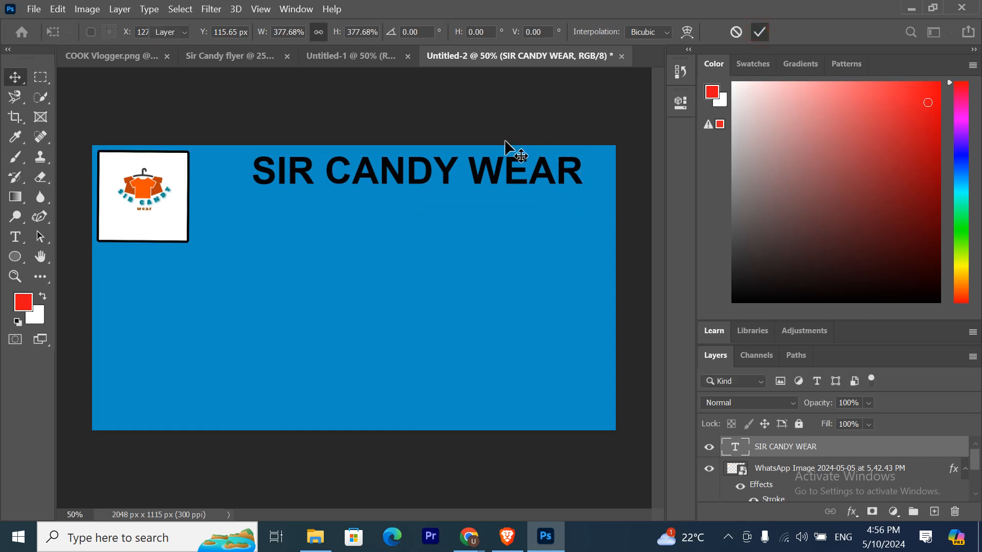
- Delete the word WEAR from the title and move the remaining text slightly right and down
double_click(475, 170)
click(473, 173)
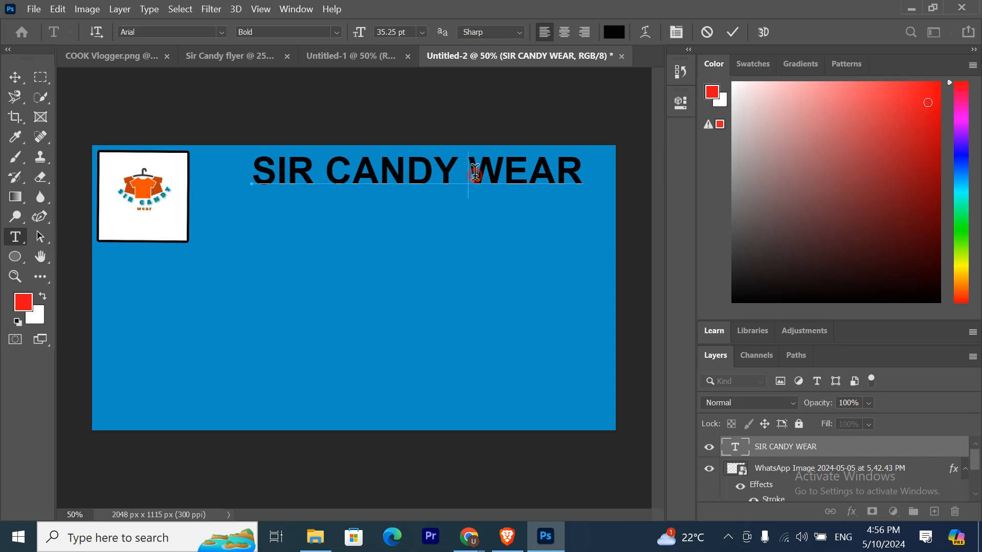
double_click(528, 166)
double_click(526, 165)
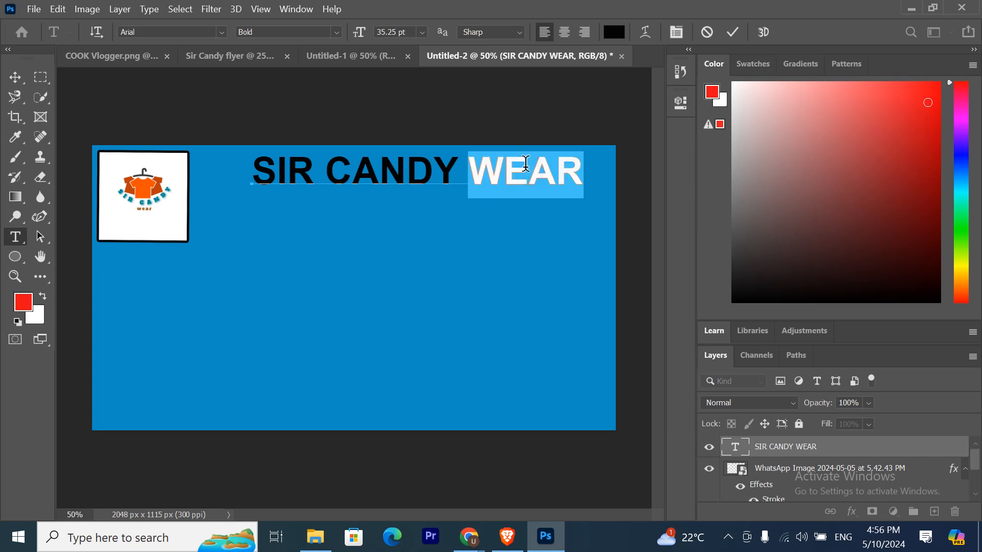
key(BackSpace)
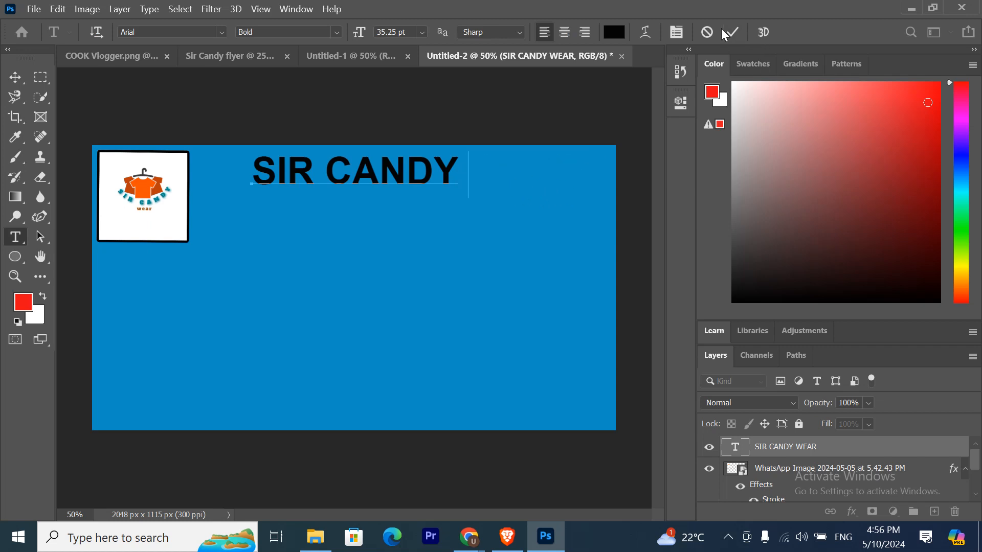
click(734, 34)
key(v)
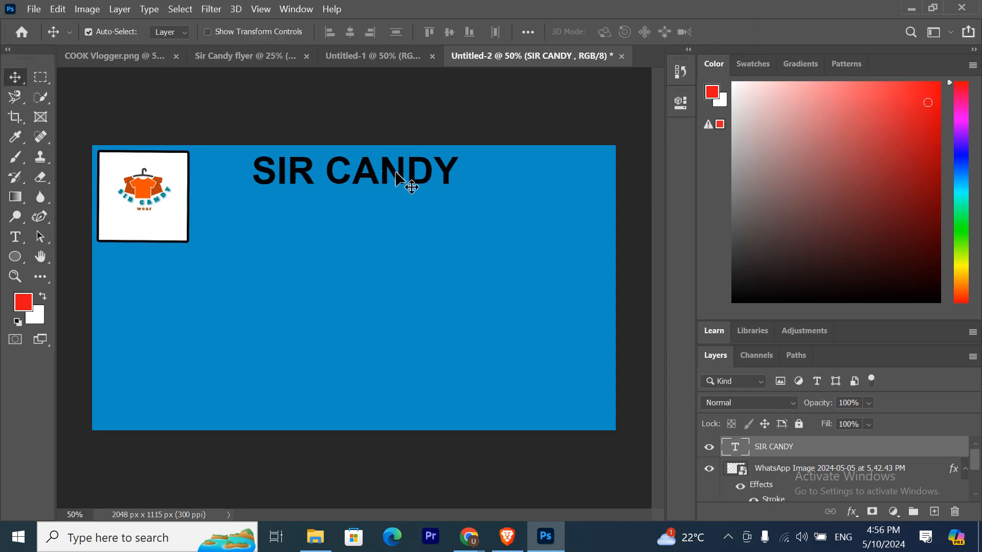
drag(416, 181, 415, 176)
drag(416, 174, 418, 177)
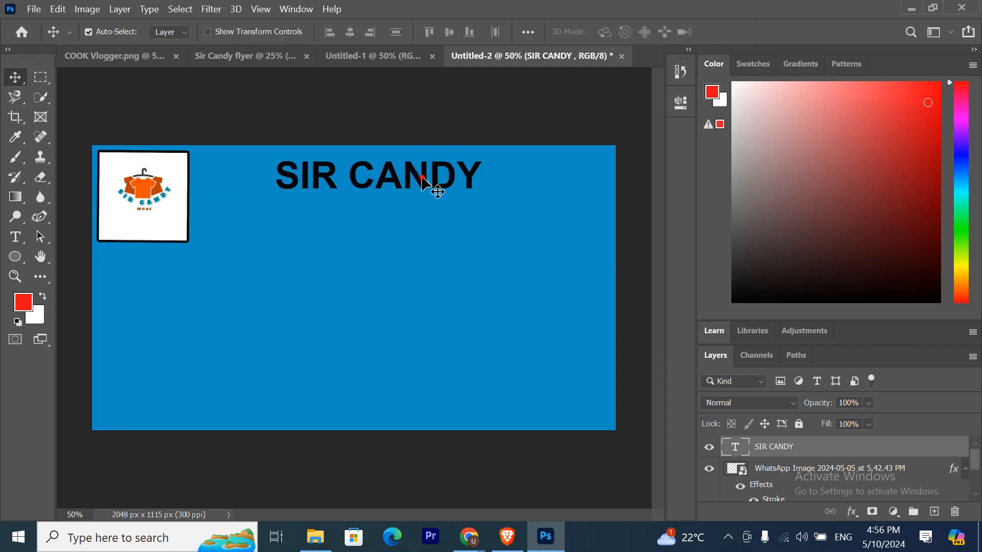
- Set the font of the SIR CANDY title to Bauhaus 93
double_click(420, 178)
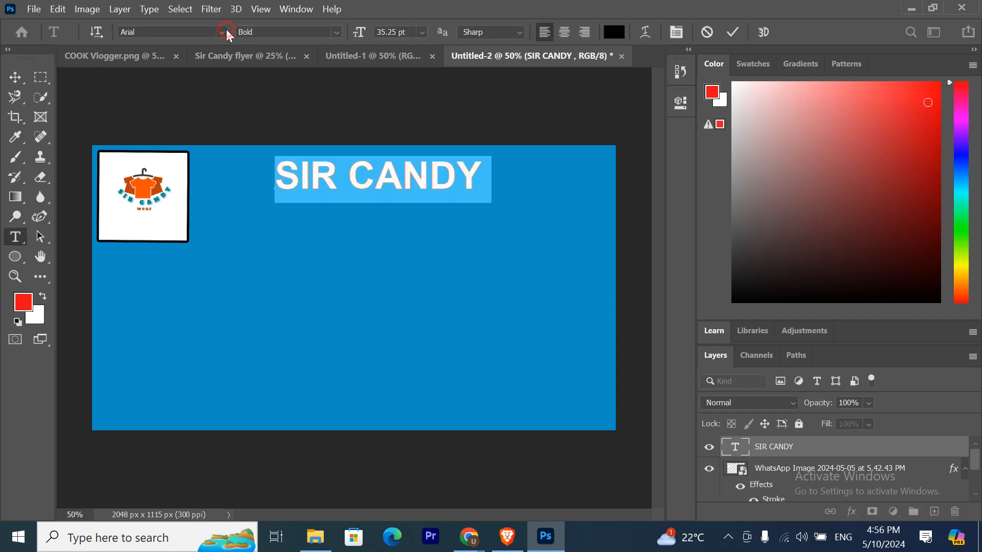
click(221, 31)
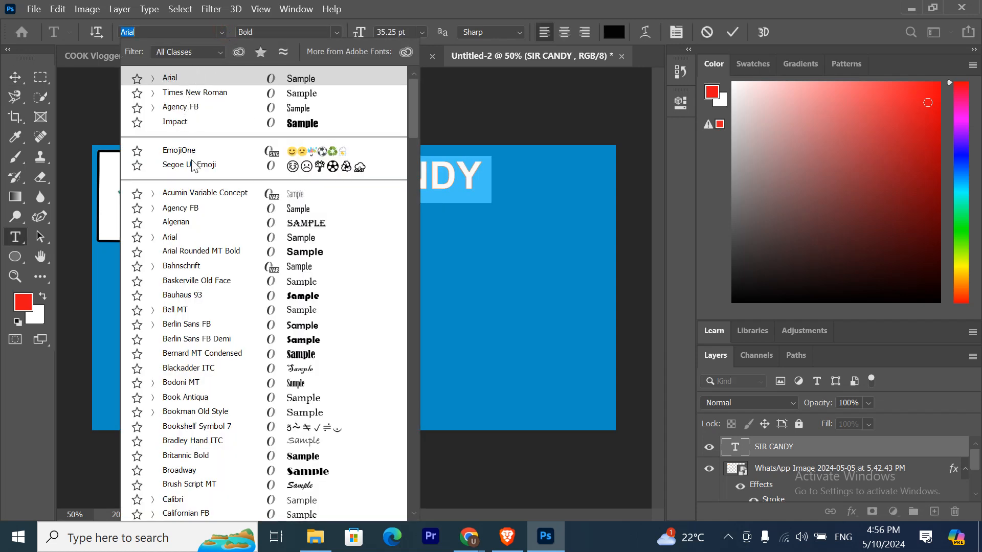
click(267, 295)
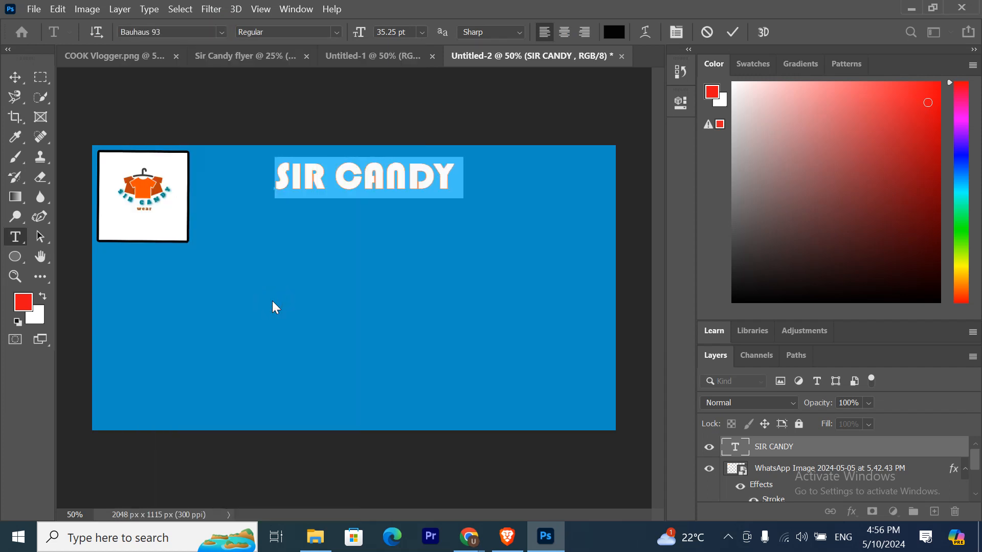
click(726, 34)
key(v)
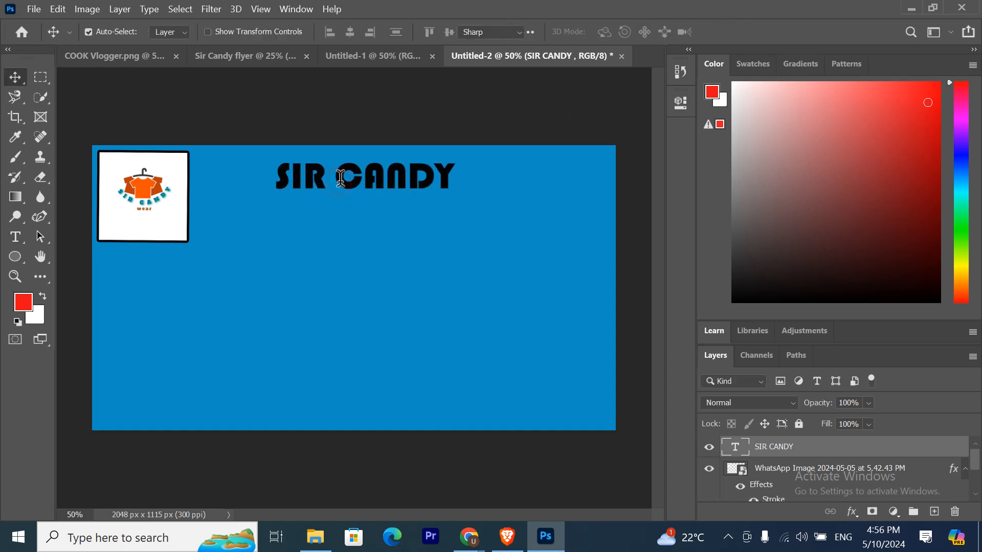
- Change the font of the SIR CANDY title to Cooper Black
double_click(339, 183)
click(221, 32)
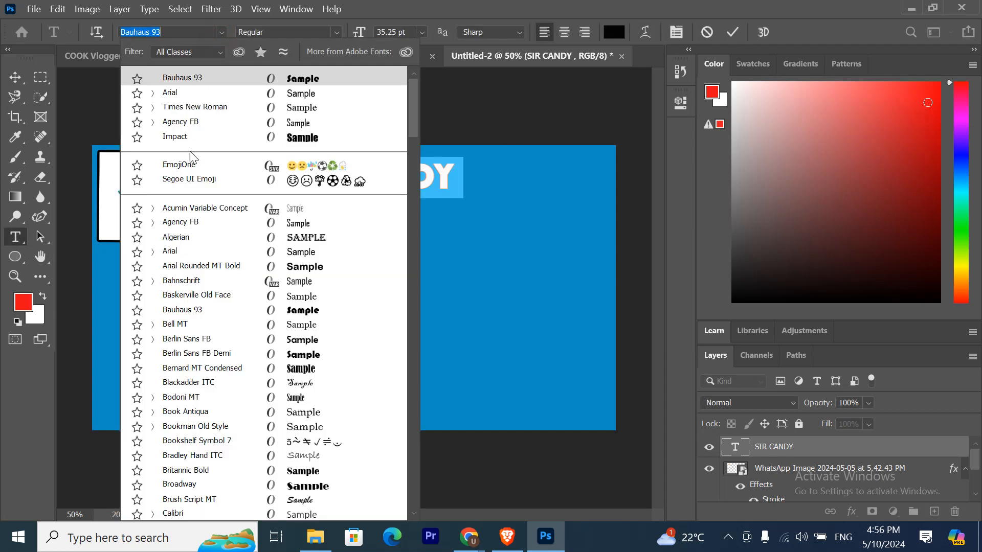
scroll(192, 179, down, 3)
scroll(193, 203, down, 4)
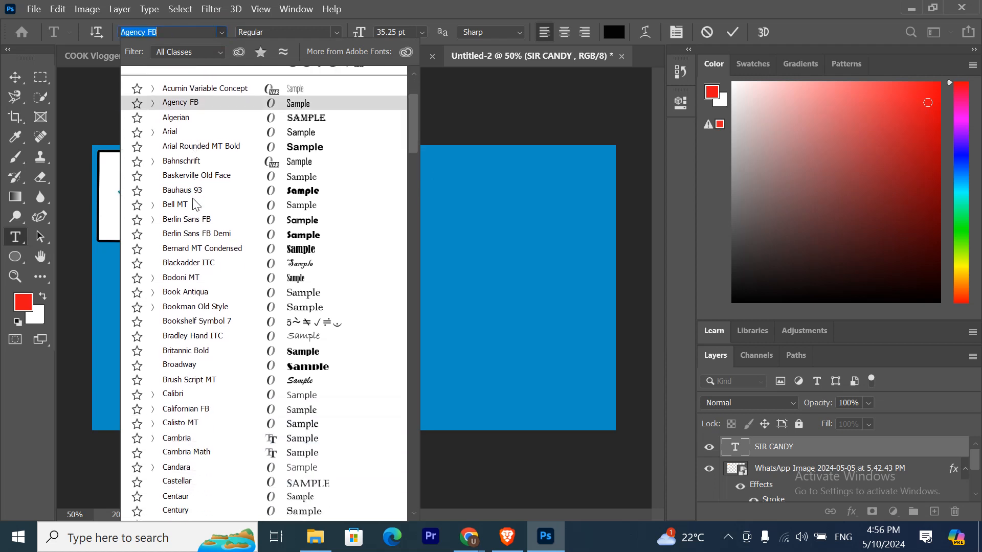
scroll(194, 203, down, 3)
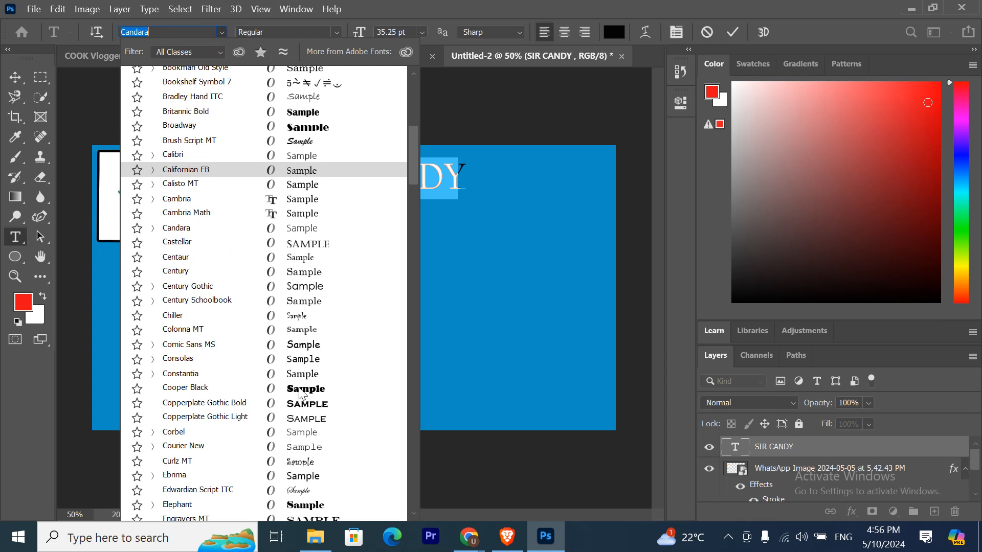
click(302, 390)
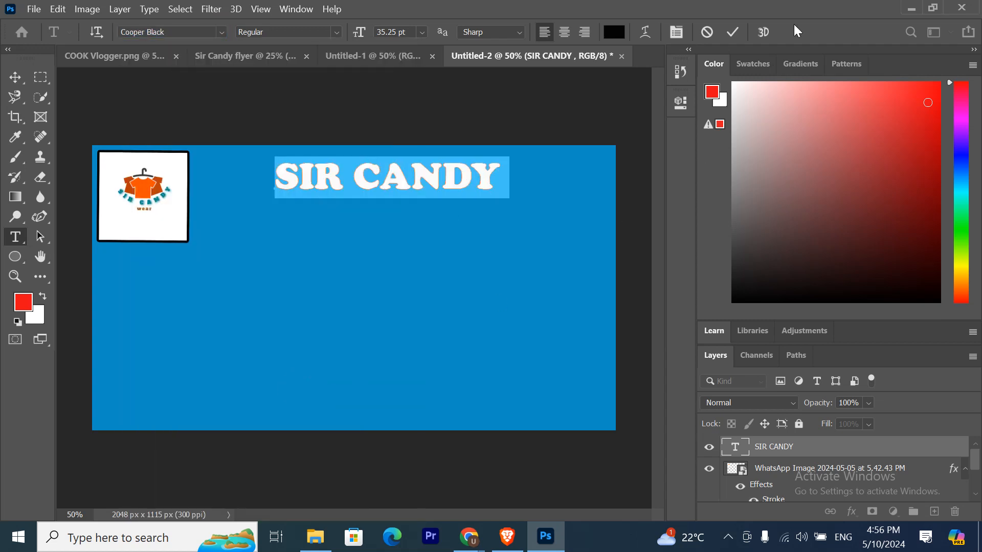
click(733, 32)
key(v)
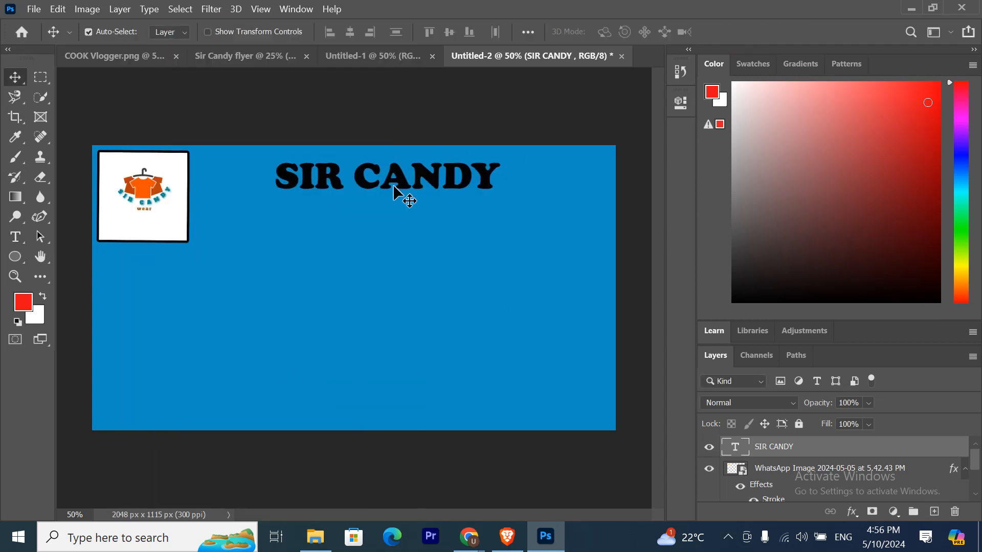
- Scale the SIR CANDY title to about 134.65% and position it right of the logo, just below the canvas's upper edge
drag(400, 185, 383, 177)
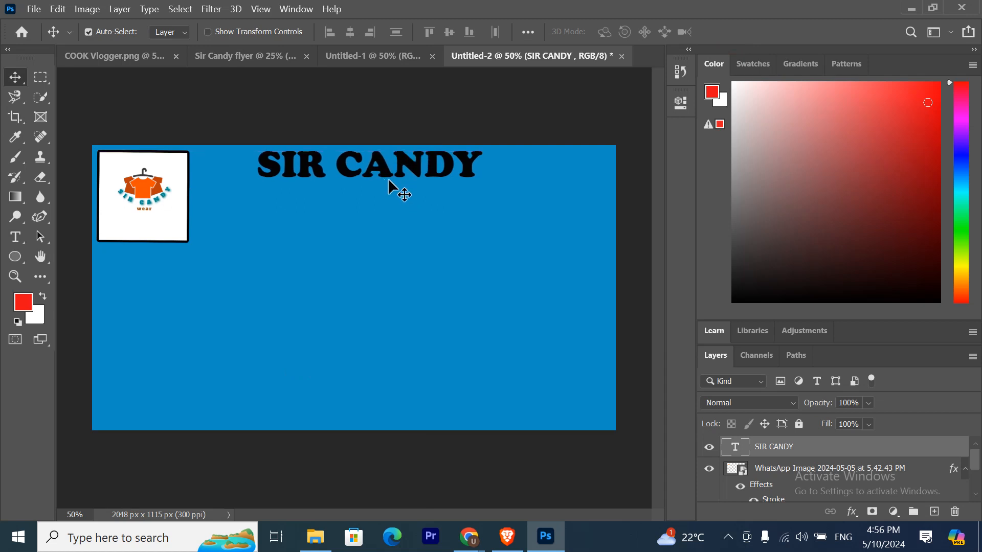
click(392, 185)
key(ctrl+t)
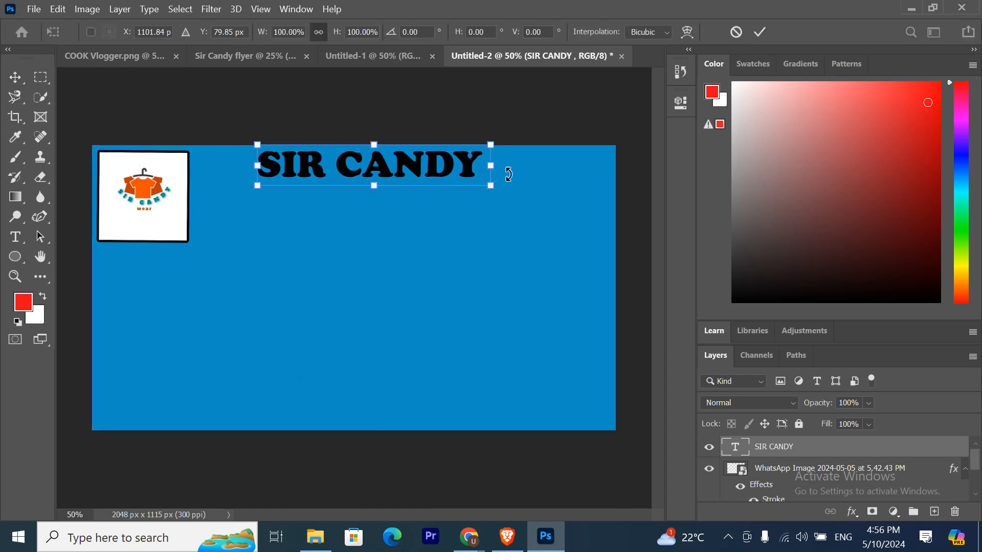
drag(494, 170, 541, 184)
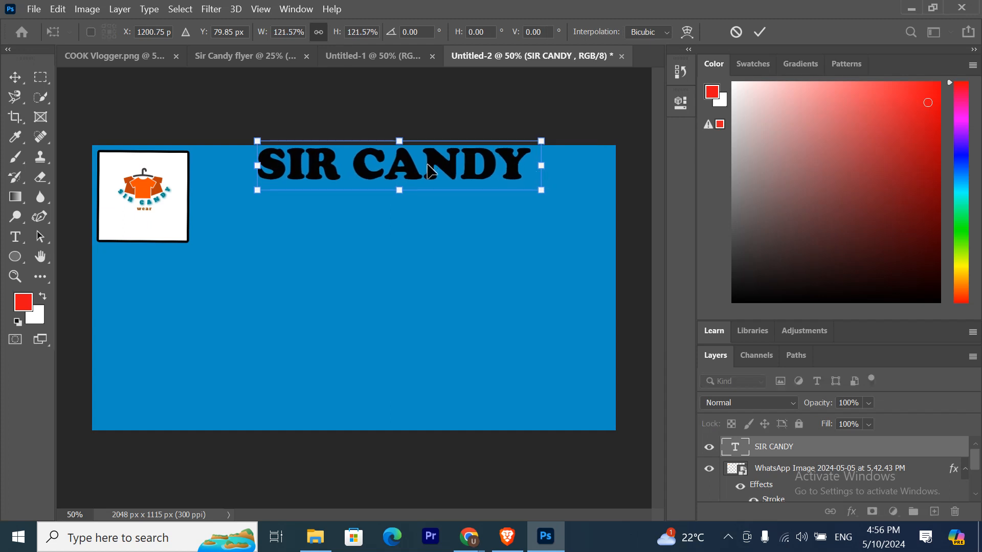
drag(469, 176, 469, 185)
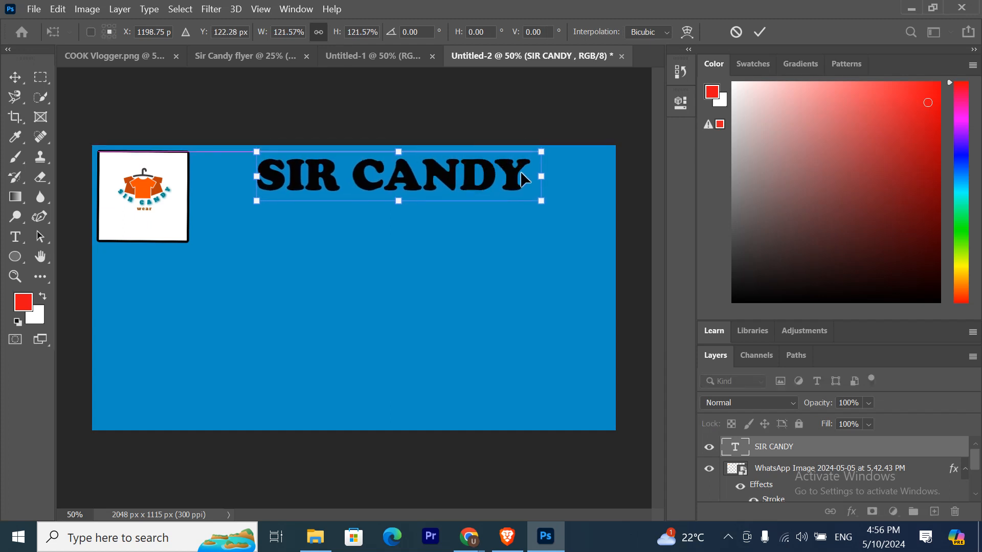
drag(541, 175, 578, 176)
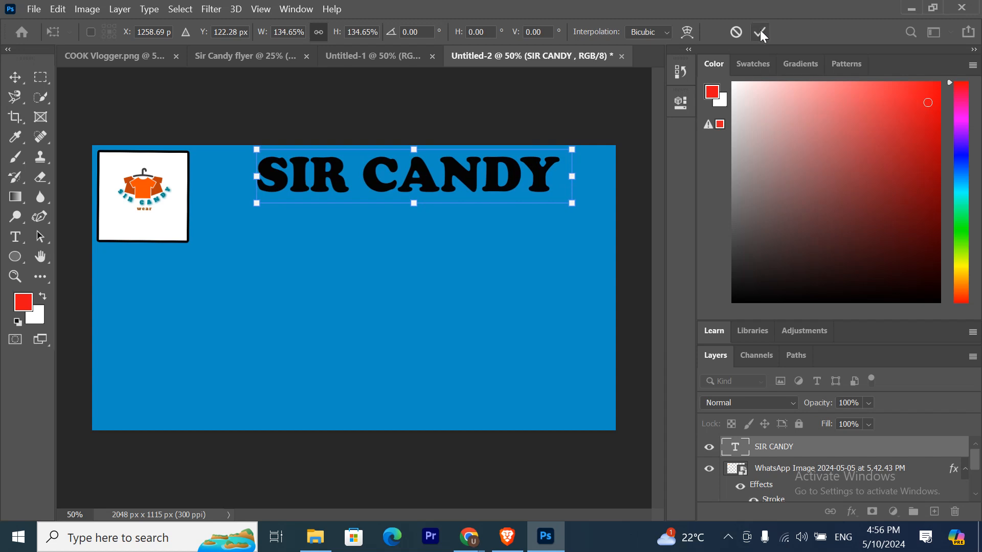
click(759, 32)
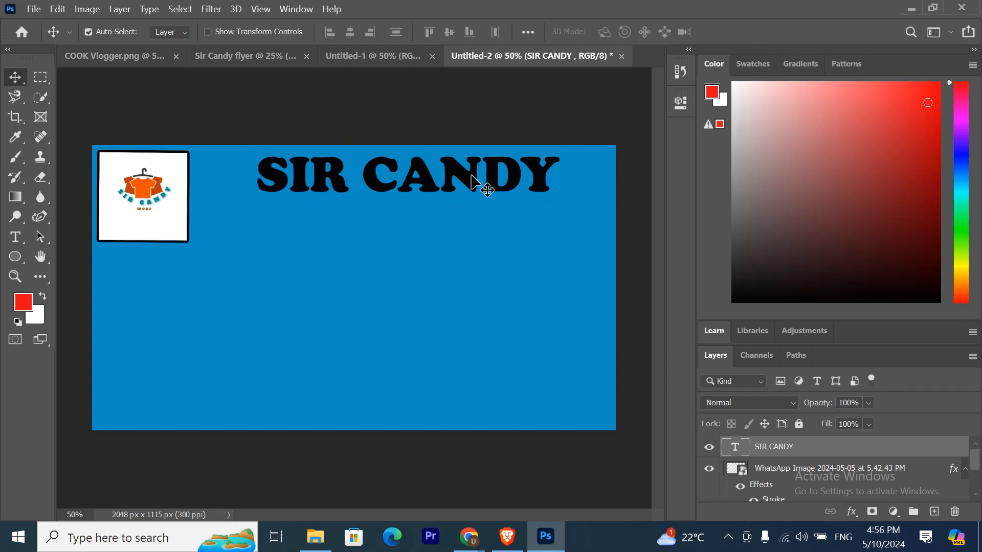
drag(463, 172, 447, 177)
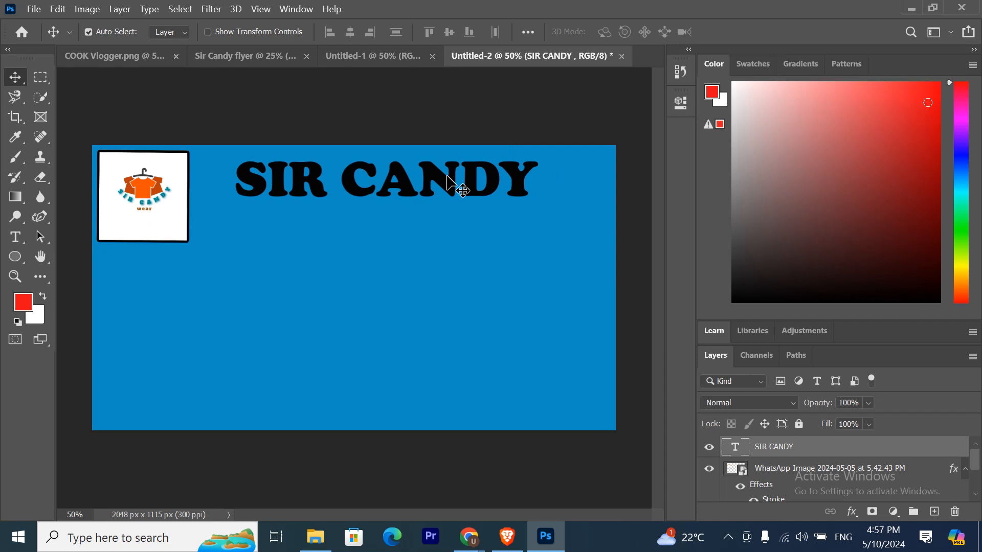
- Add a 5 px outside stroke in near-white fbf7f7 to the SIR CANDY title
click(850, 512)
click(866, 394)
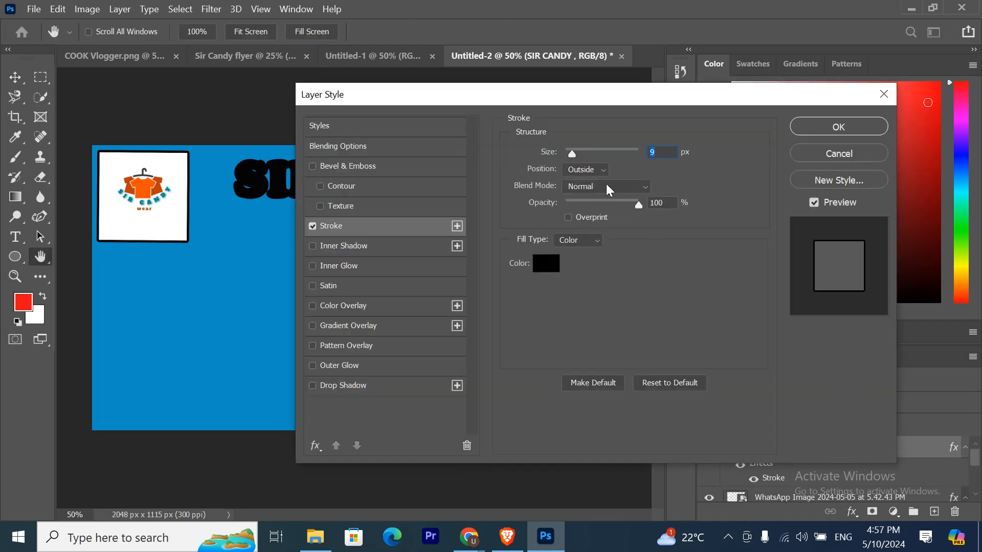
drag(565, 97, 496, 250)
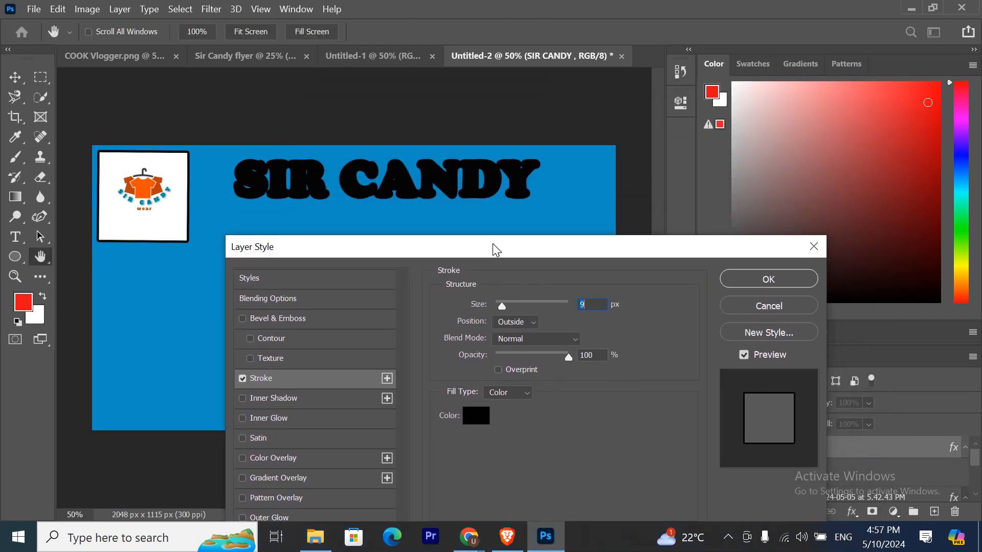
click(471, 415)
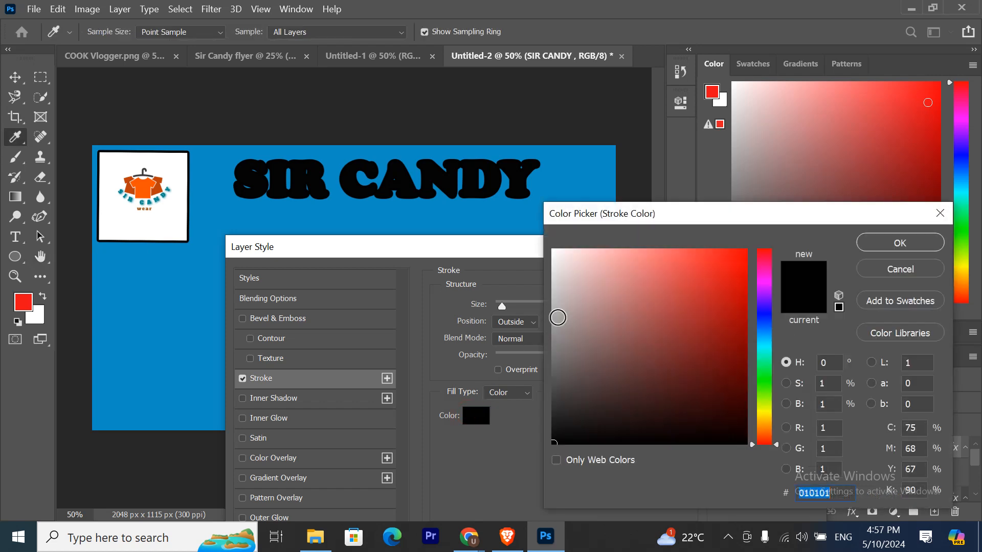
click(554, 251)
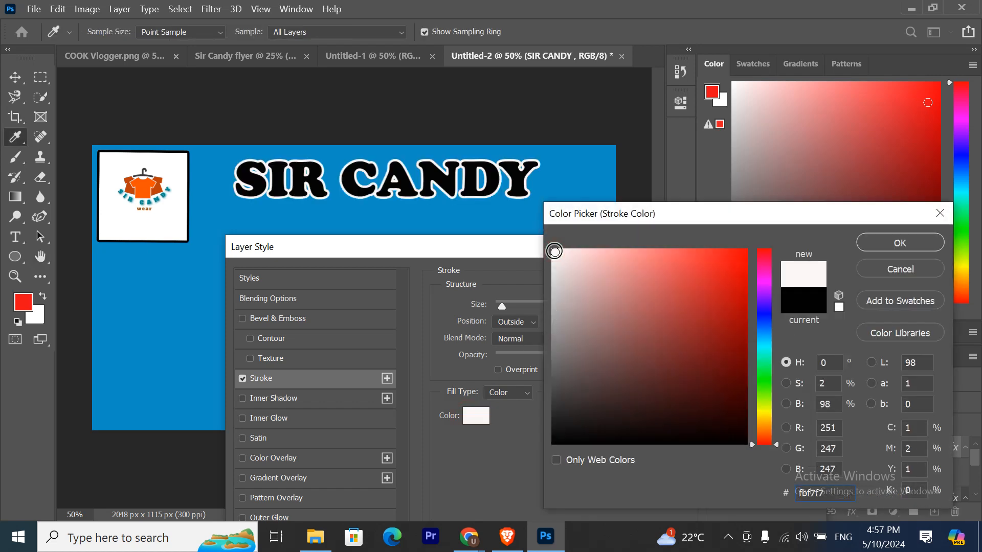
click(864, 248)
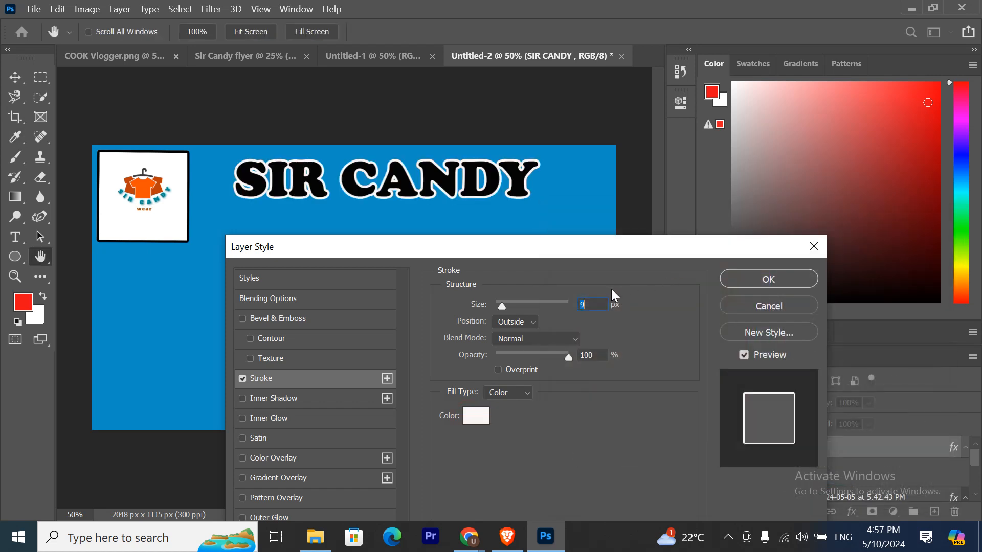
text(5)
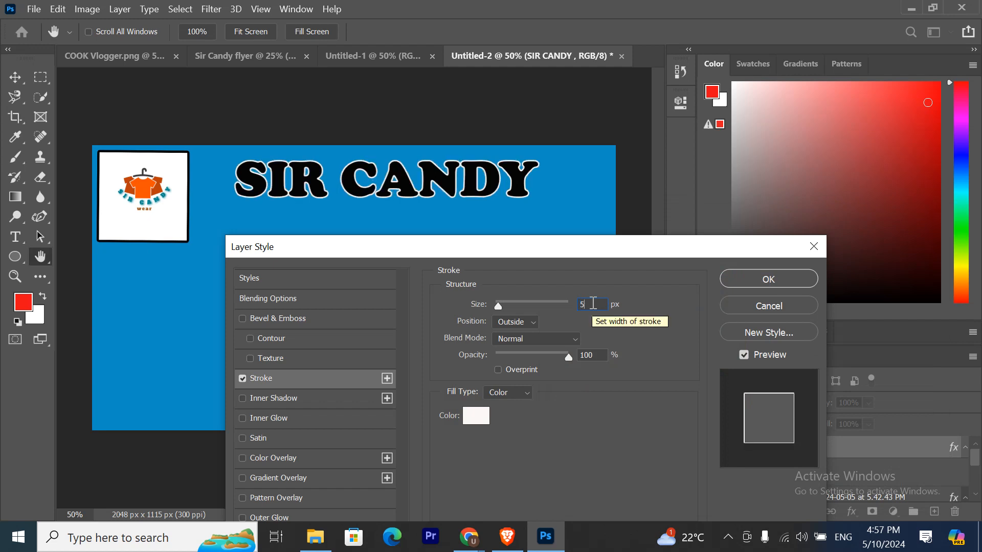
click(779, 278)
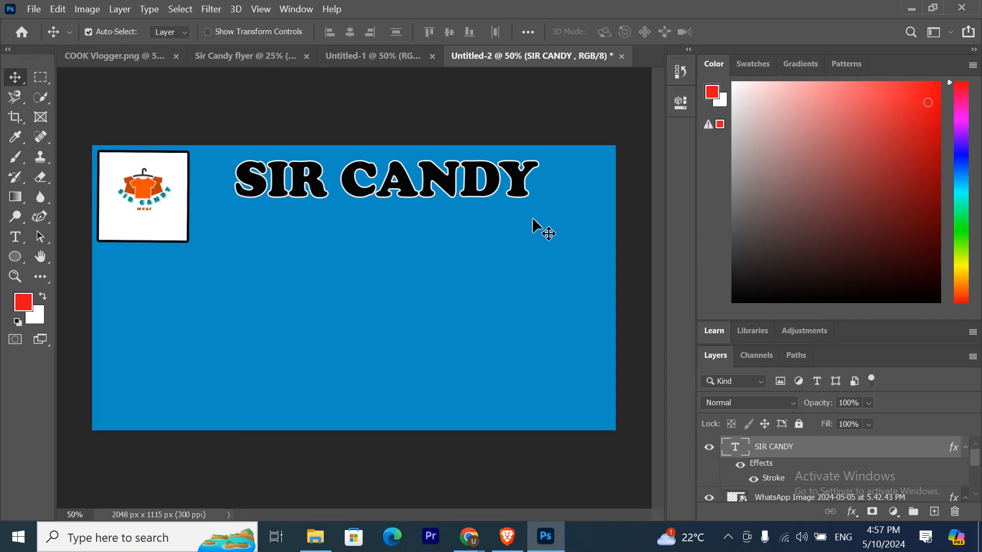
- Add a white outer glow with 78% opacity and 26% noise to the SIR CANDY title and nudge the title slightly right
click(852, 508)
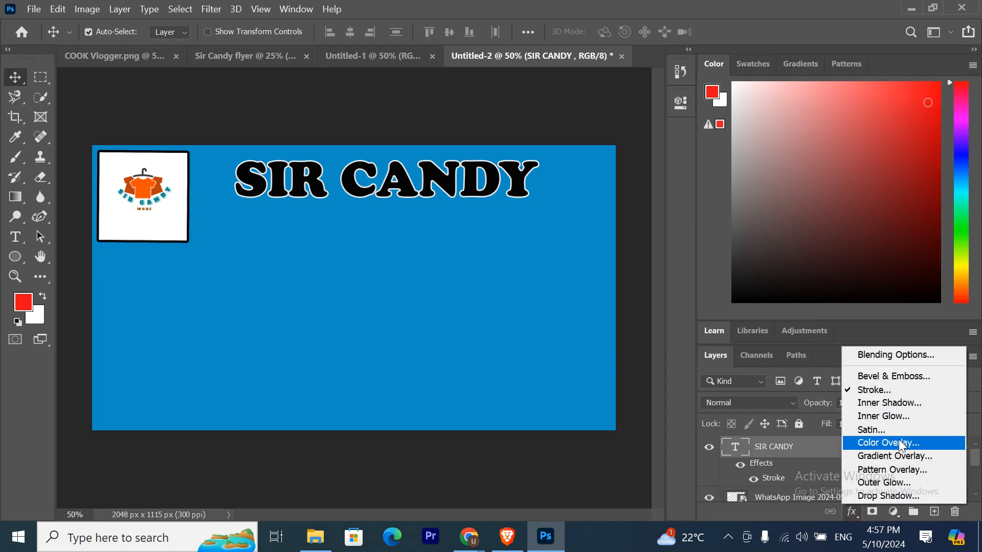
click(894, 483)
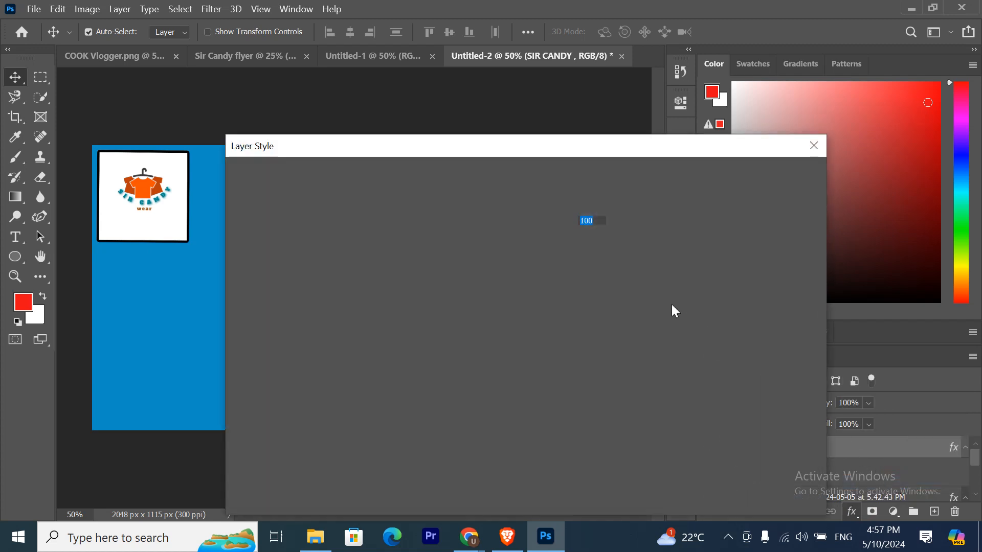
drag(553, 142, 621, 258)
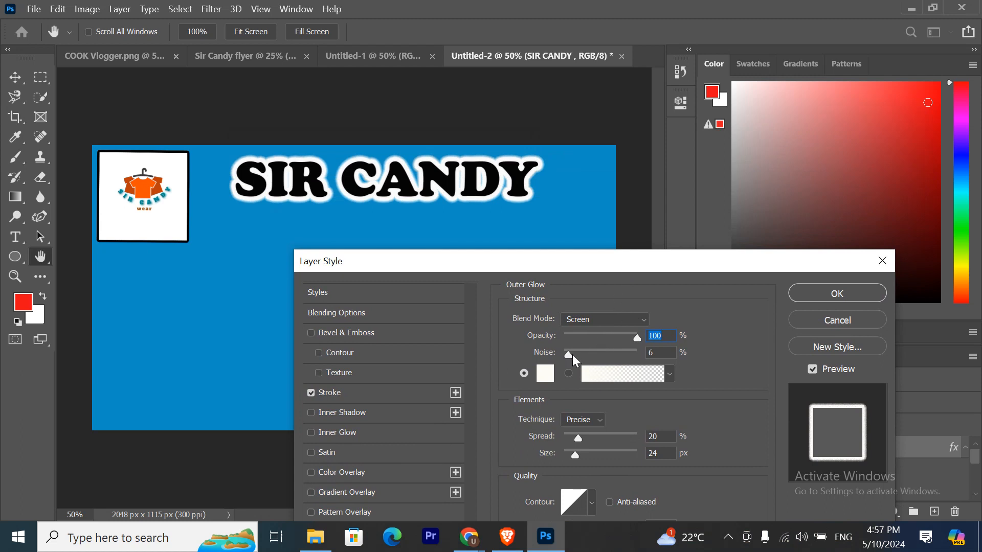
mouse_move(568, 354)
mouse_down()
mouse_move(596, 355)
mouse_move(583, 357)
mouse_up()
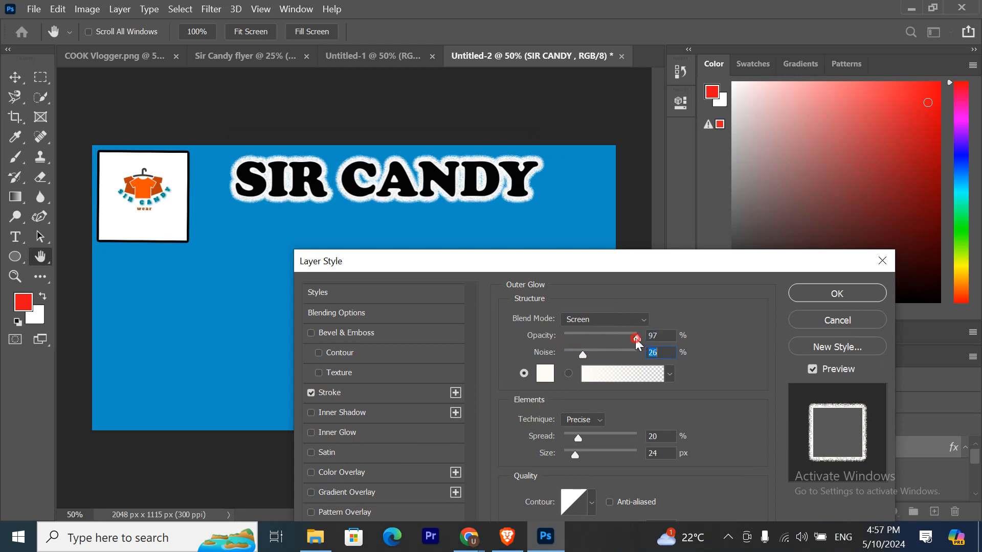
drag(635, 338, 621, 335)
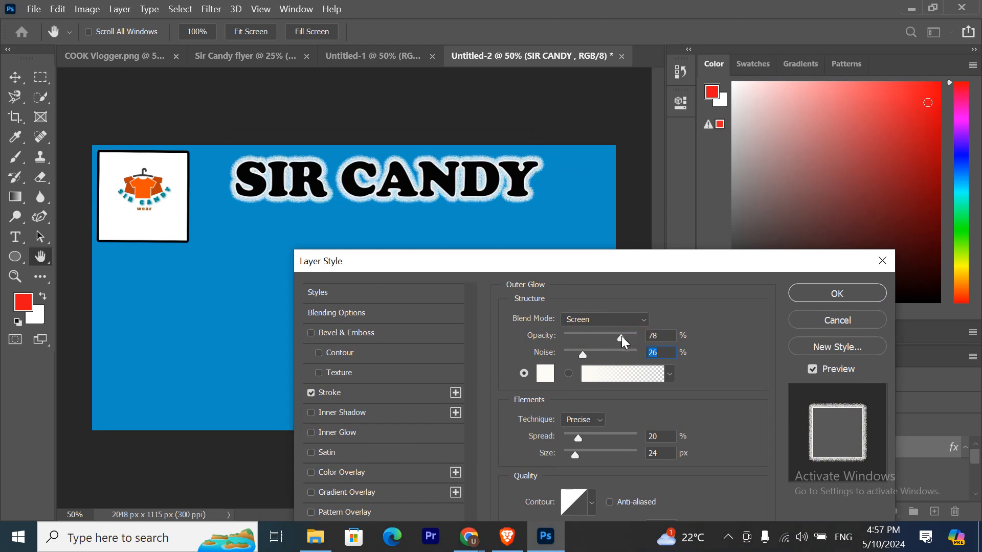
drag(656, 258, 647, 206)
click(824, 242)
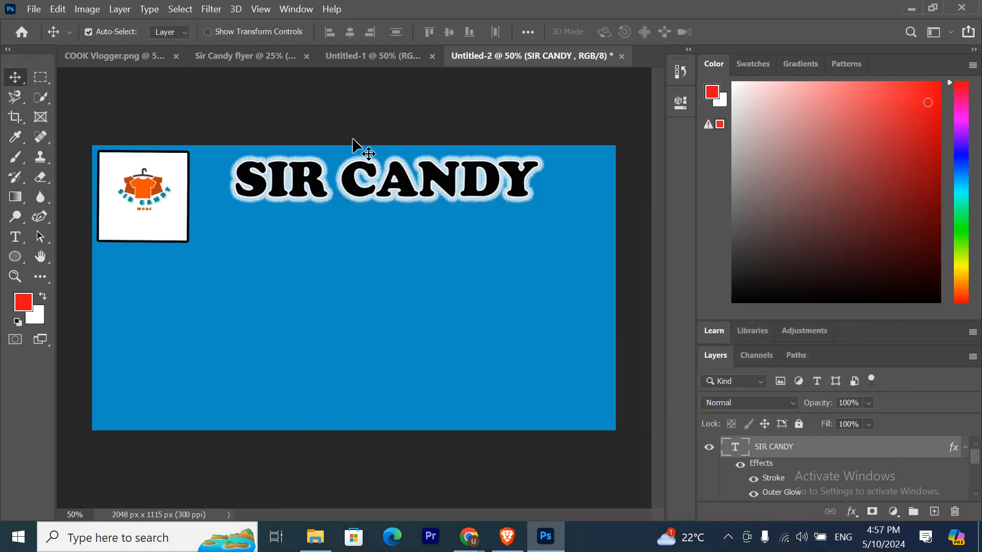
mouse_move(467, 186)
mouse_down()
mouse_move(496, 191)
mouse_move(478, 191)
mouse_up()
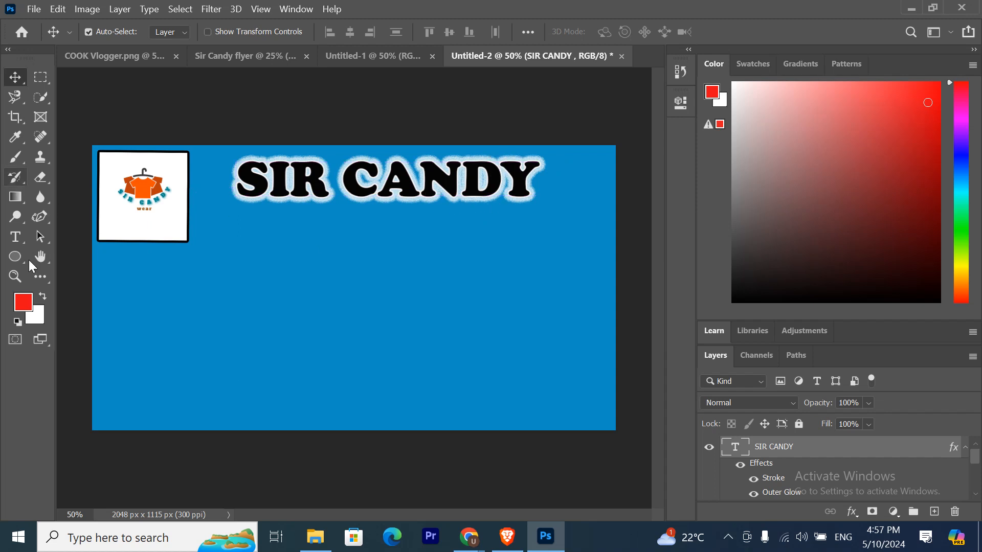
- Add the text WEAR as a separate type layer centred below the SIR CANDY title
click(16, 237)
click(362, 224)
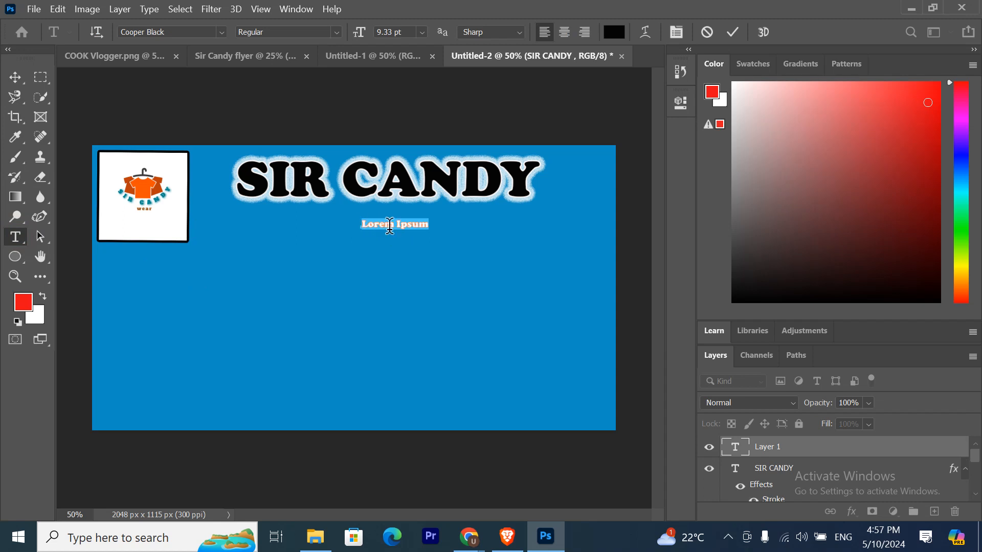
text(WEAR)
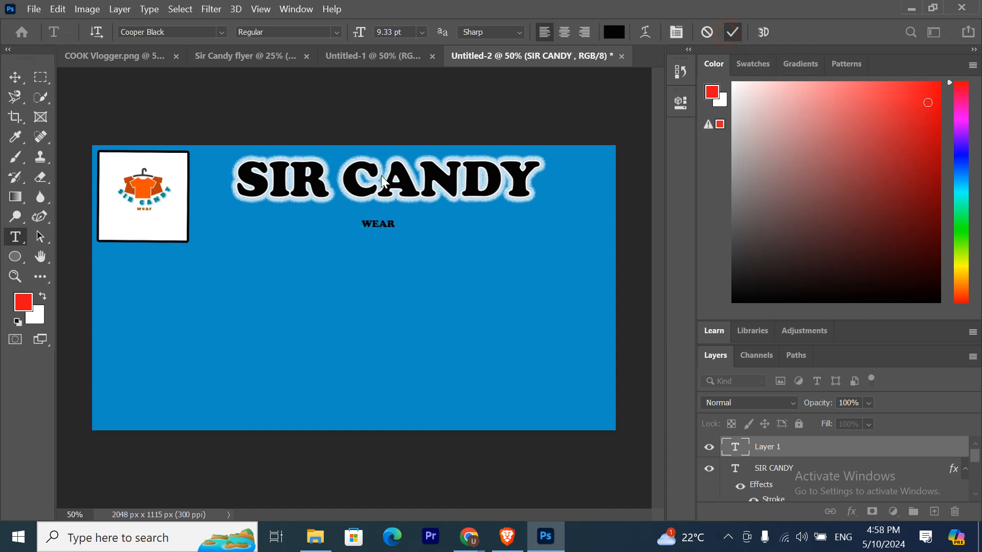
double_click(381, 223)
click(732, 32)
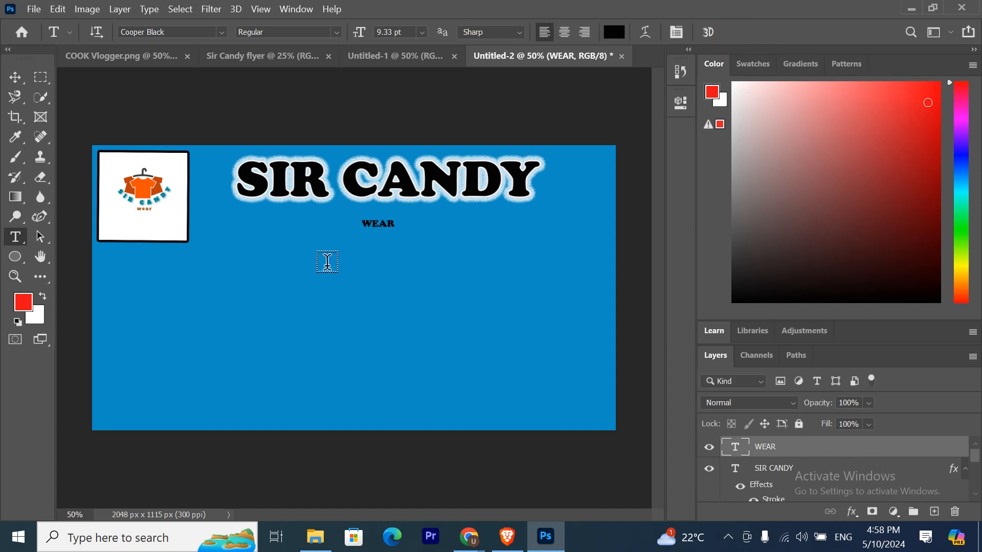
- Scale the WEAR text to about 438.87% and position it directly beneath the SIR CANDY title
key(ctrl+t)
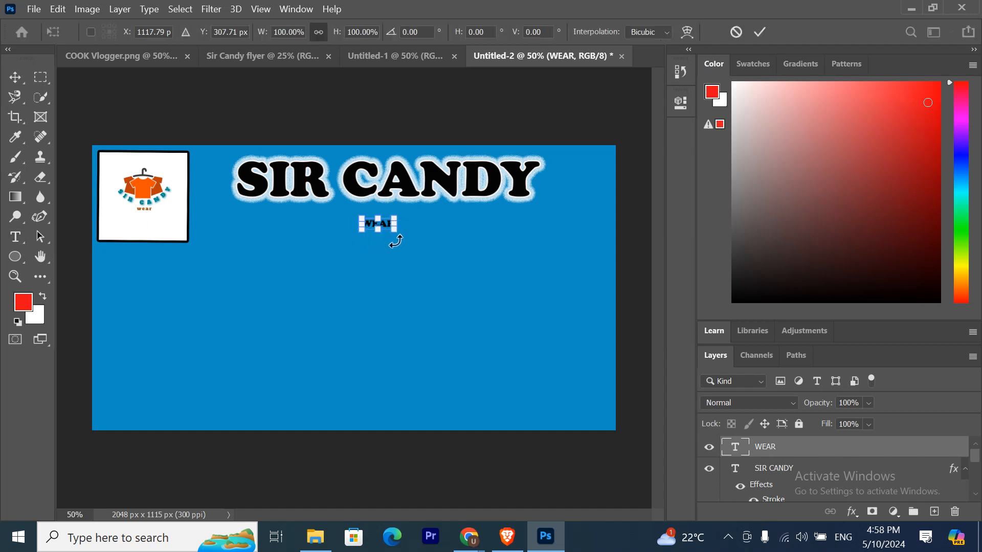
drag(357, 231, 323, 241)
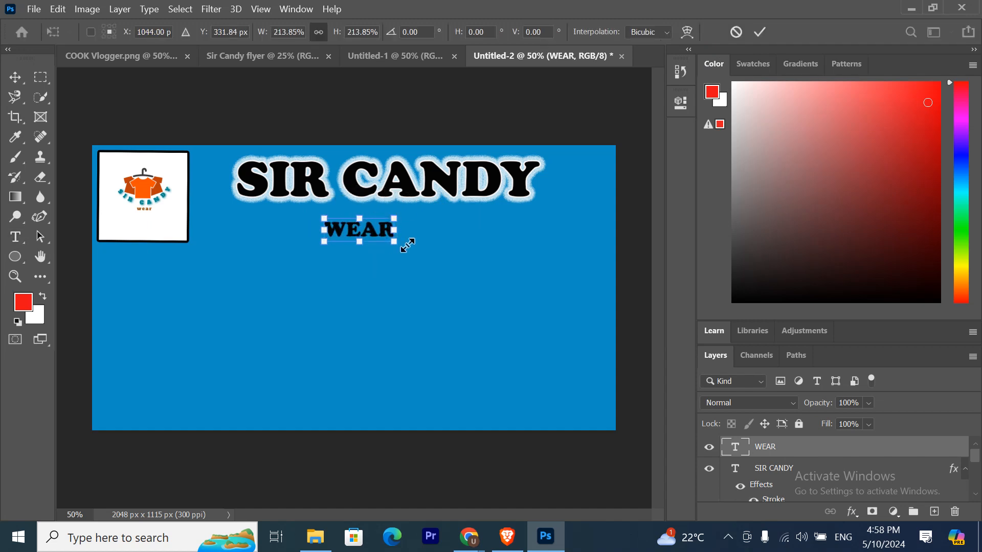
mouse_move(401, 225)
mouse_down()
mouse_move(450, 225)
mouse_move(408, 234)
mouse_move(407, 225)
mouse_up()
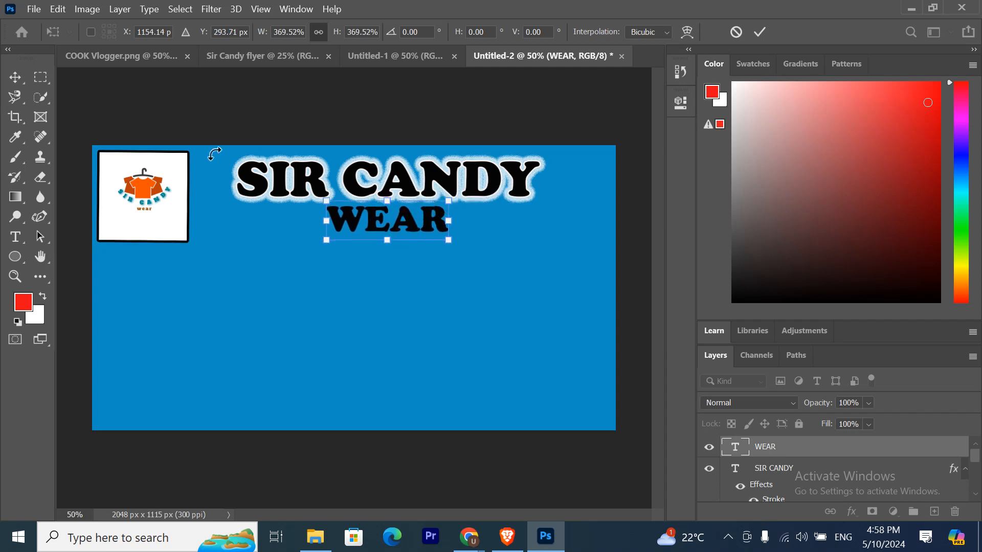
click(62, 9)
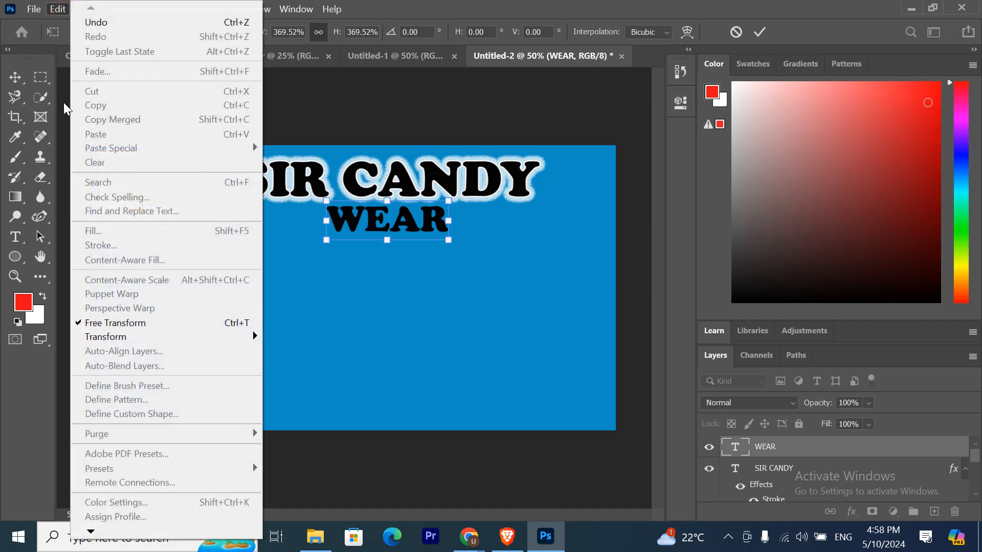
mouse_move(132, 337)
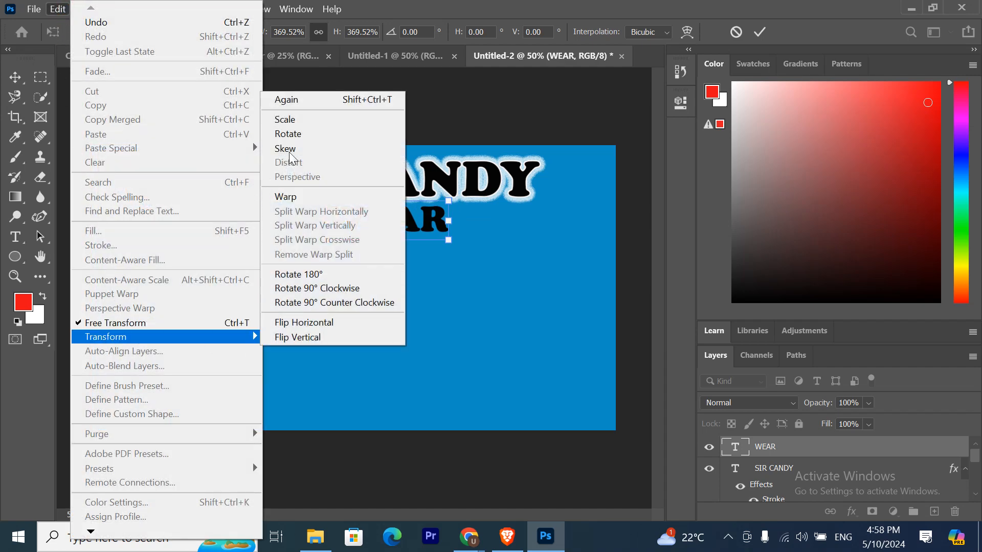
click(307, 121)
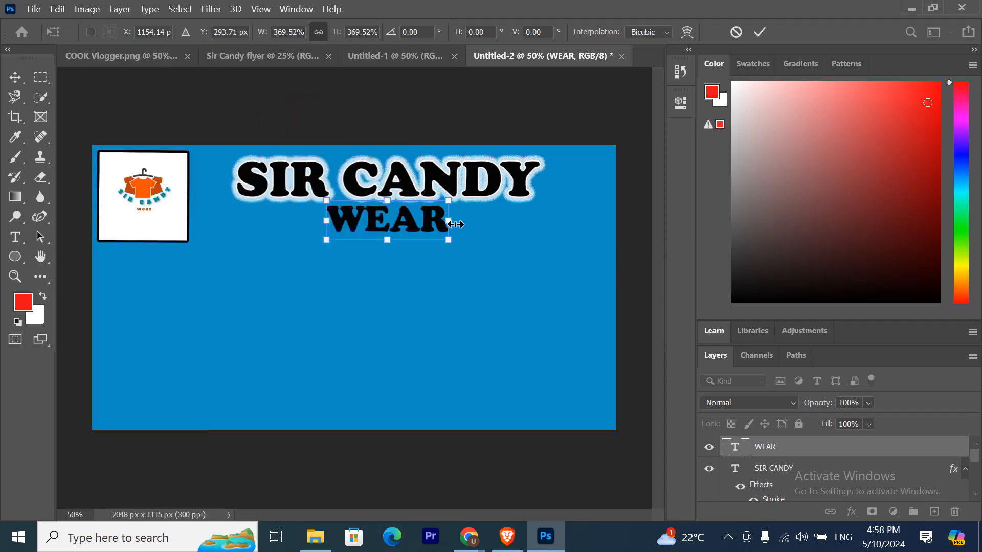
drag(449, 220, 479, 227)
- Skew the WEAR text vertically by about -1° and apply the transform
click(57, 9)
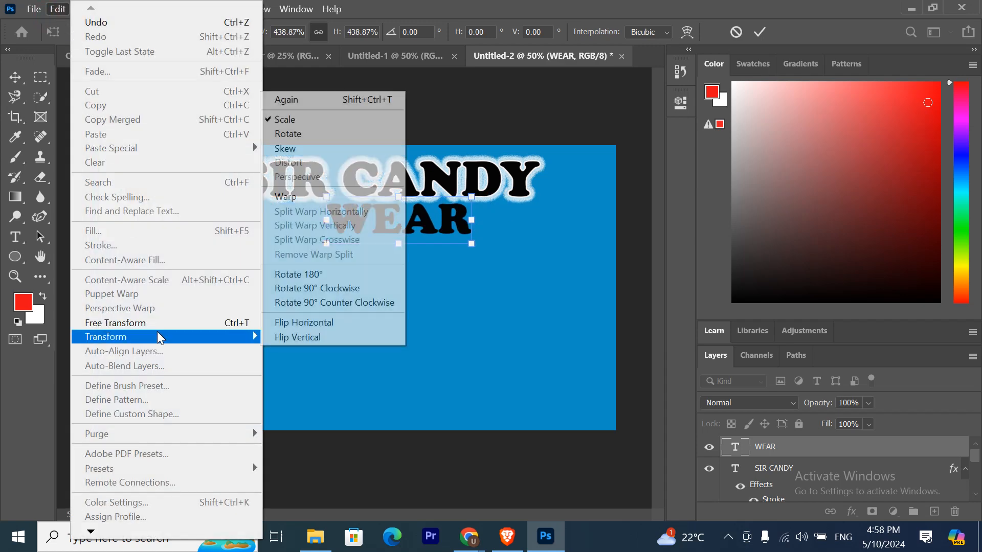
mouse_move(240, 338)
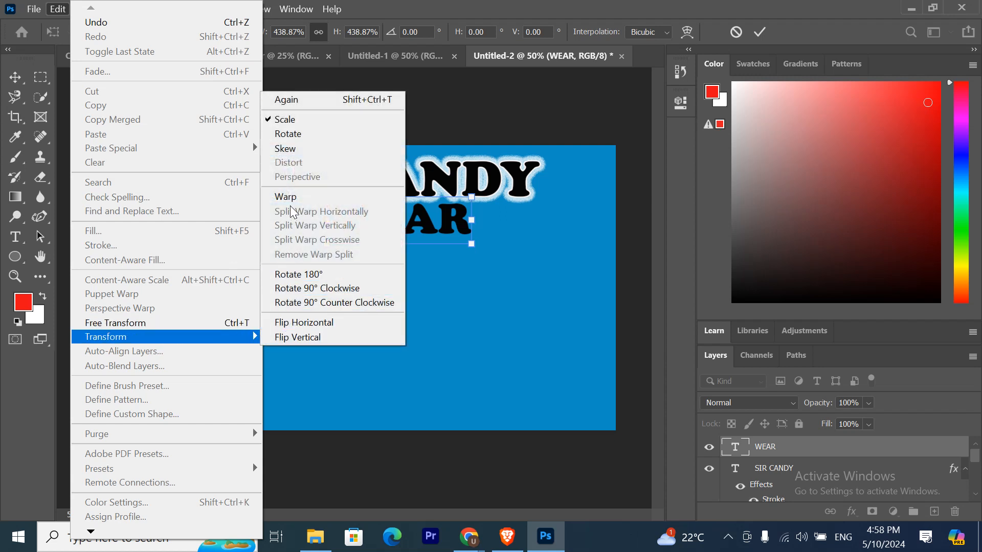
click(284, 149)
mouse_move(471, 220)
mouse_down()
mouse_move(501, 229)
mouse_move(487, 206)
mouse_move(483, 246)
mouse_move(483, 211)
mouse_move(490, 219)
mouse_up()
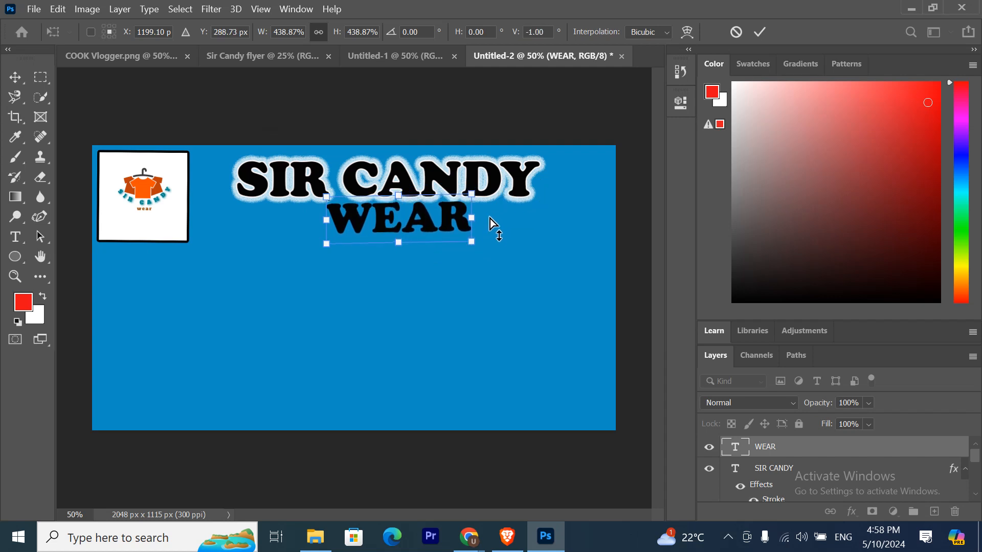
click(760, 32)
- Set the font of the WEAR text to Arial and move it slightly down and left, clear of the title's glow
key(t)
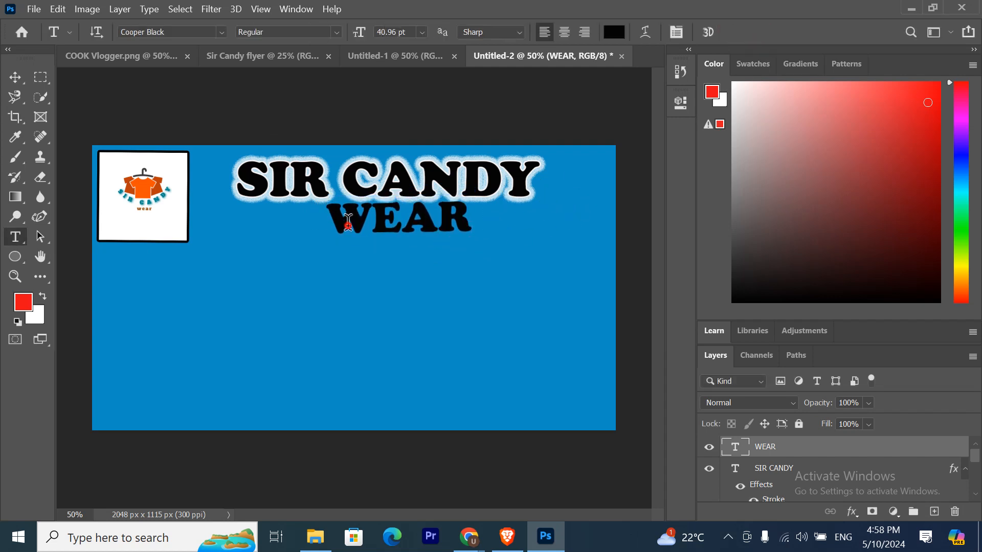
double_click(348, 223)
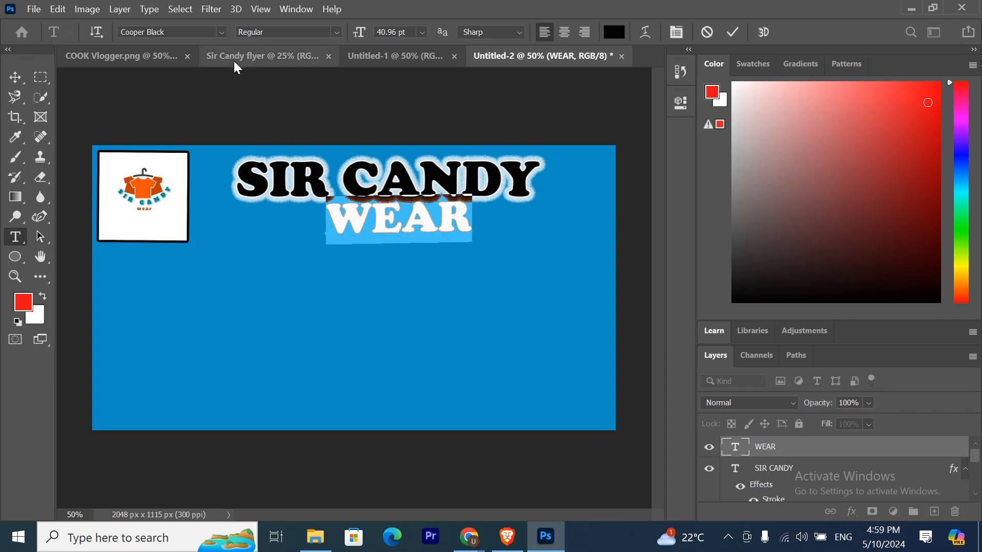
click(221, 31)
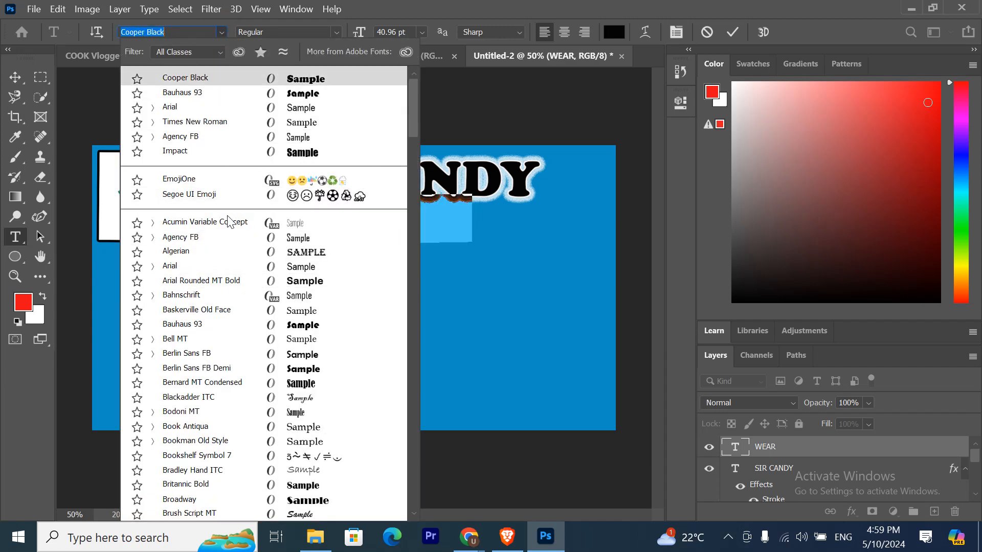
click(175, 272)
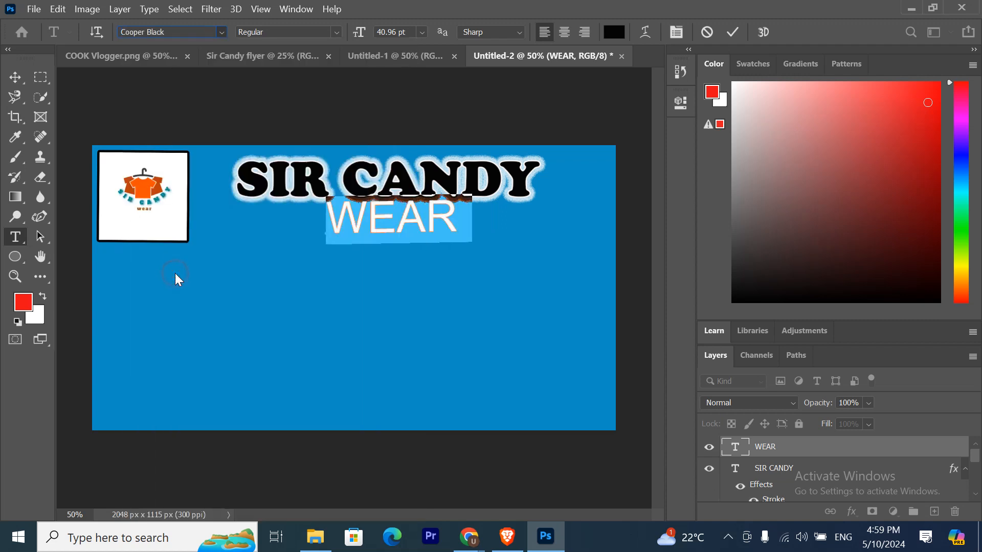
click(731, 34)
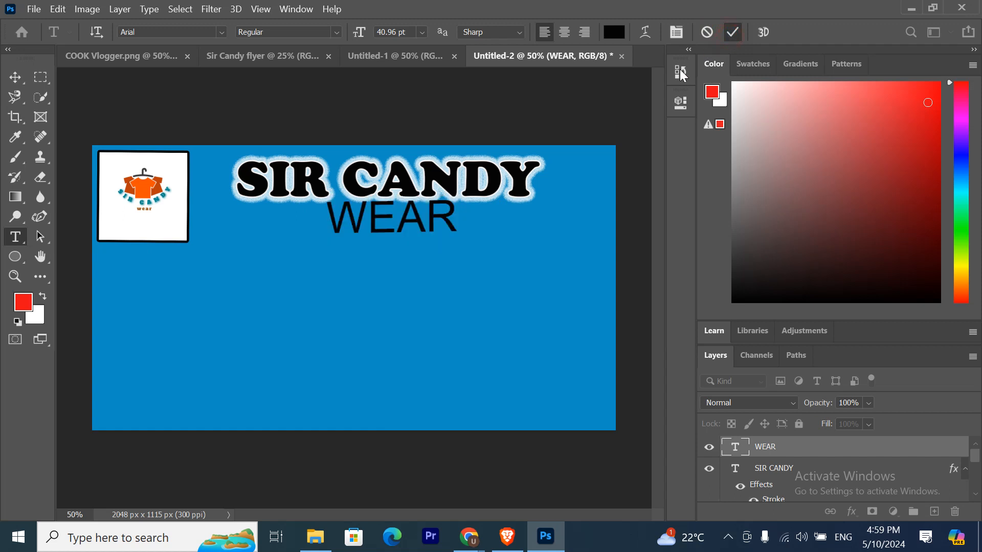
click(15, 78)
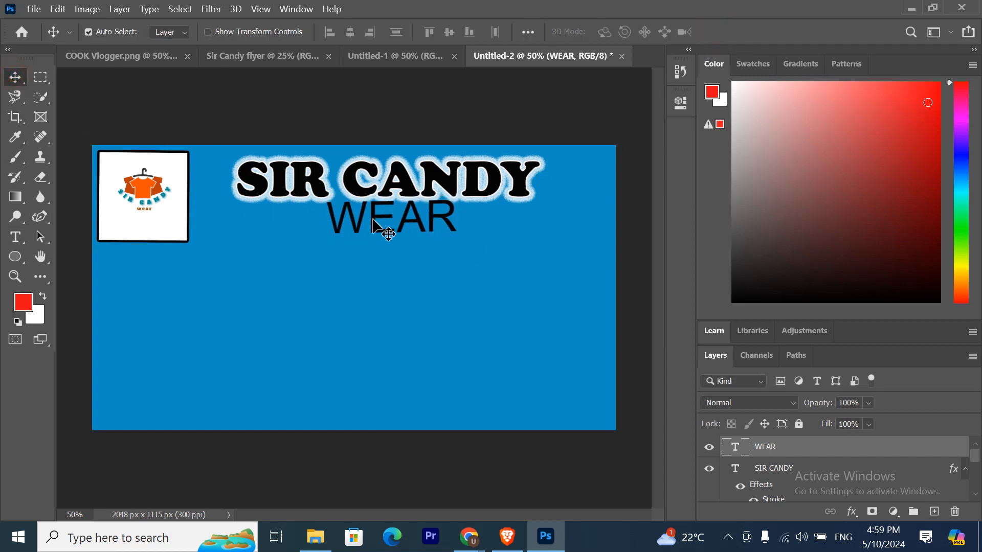
drag(373, 219, 372, 226)
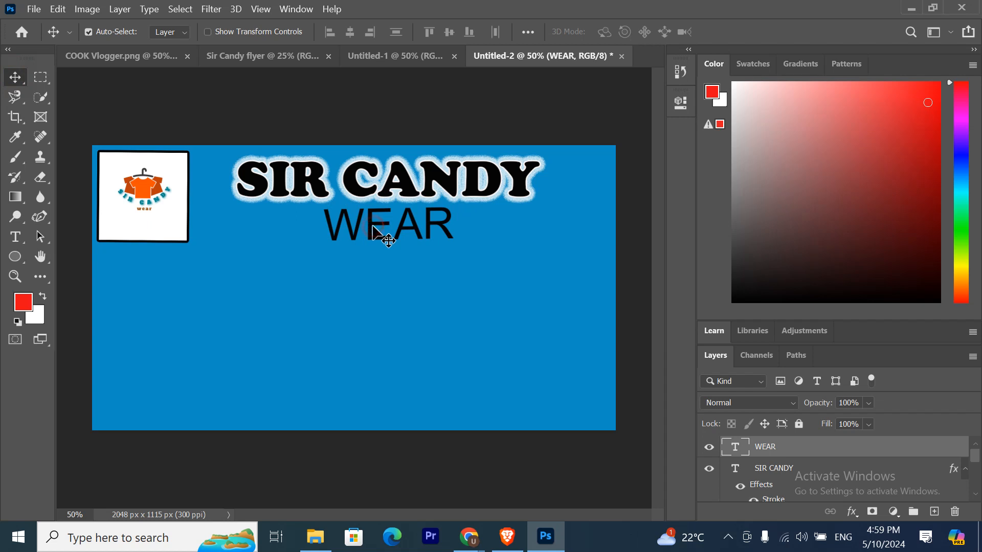
- Set the letter tracking of the WEAR text to 200
click(675, 101)
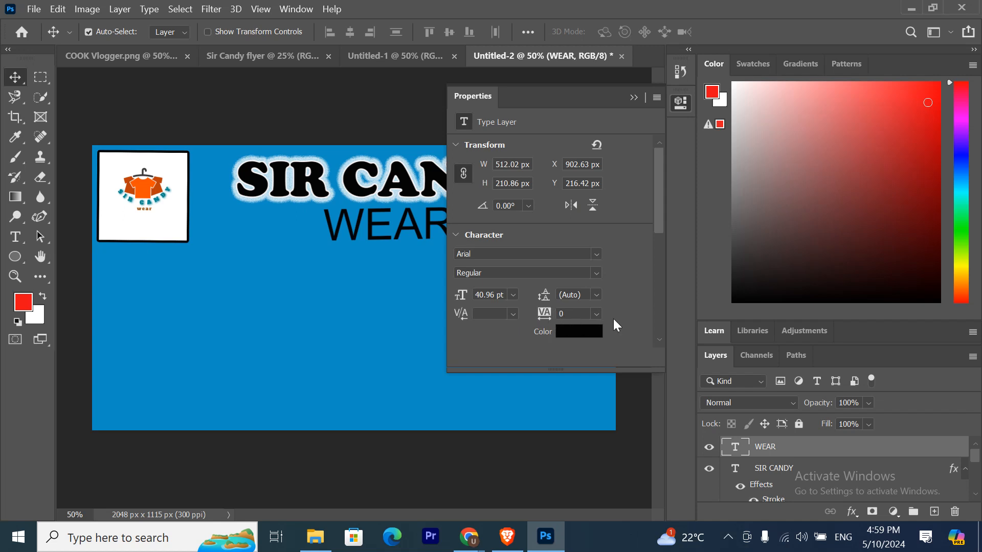
click(596, 311)
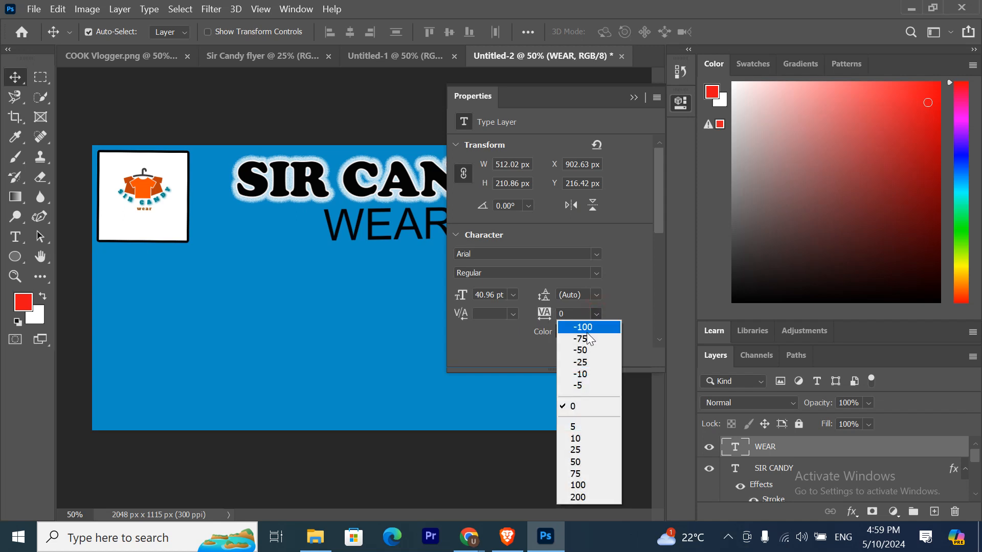
click(602, 438)
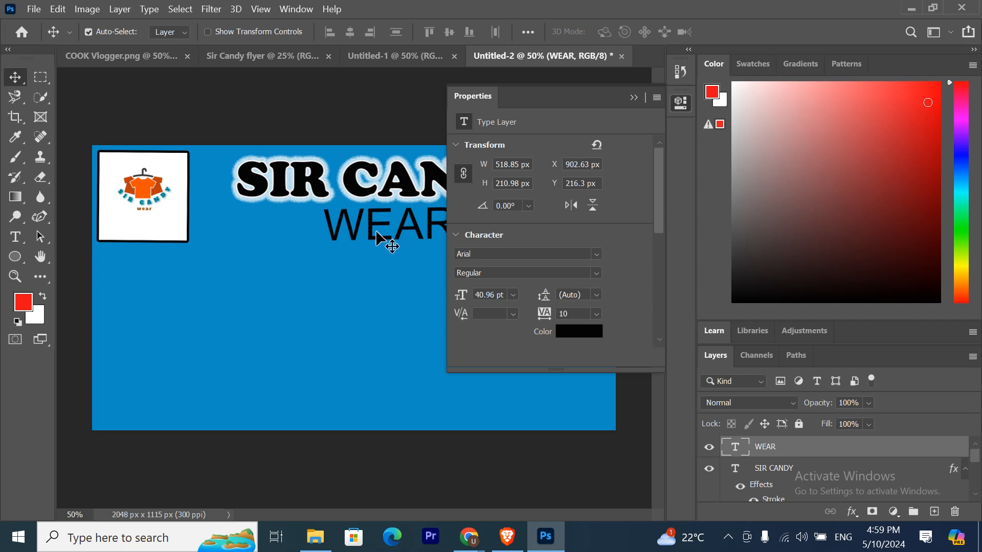
click(595, 315)
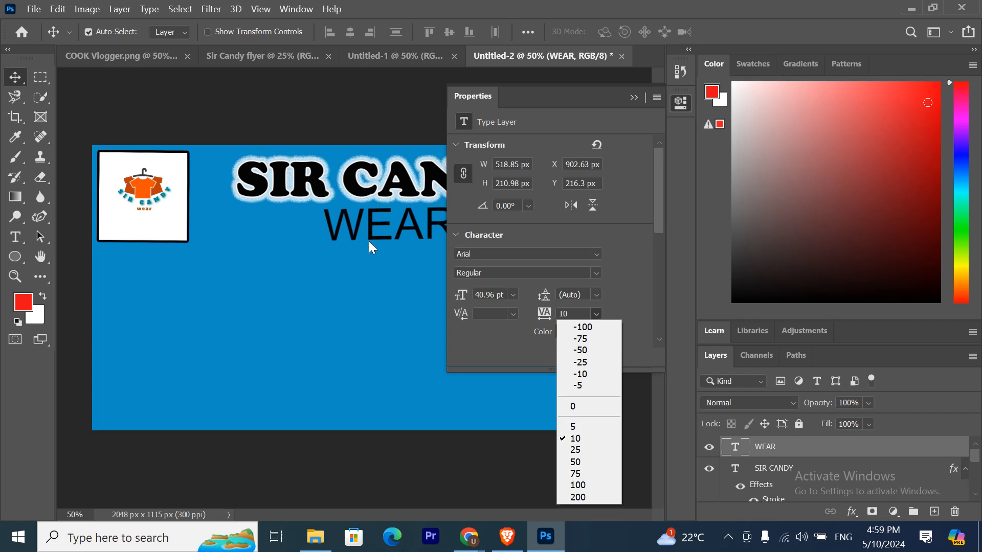
click(585, 474)
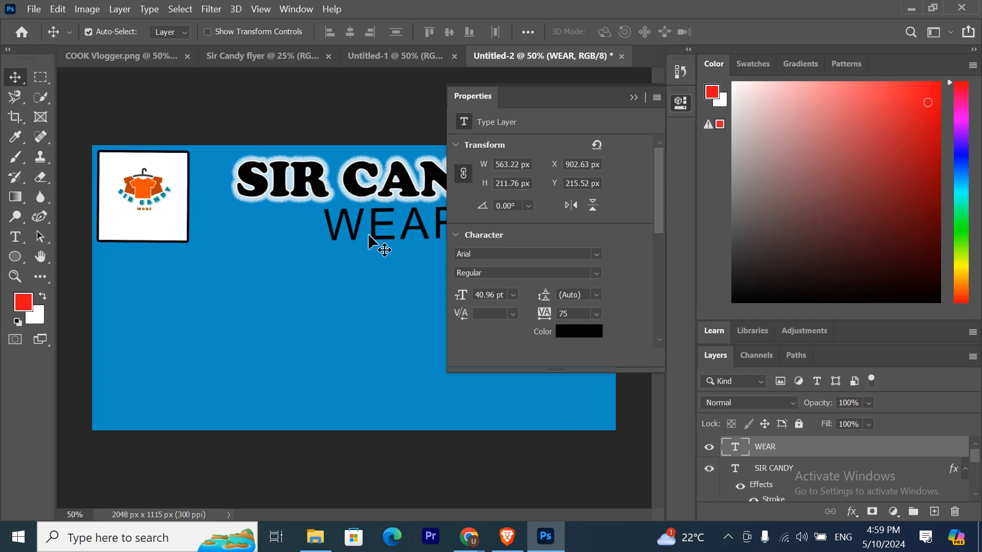
click(598, 315)
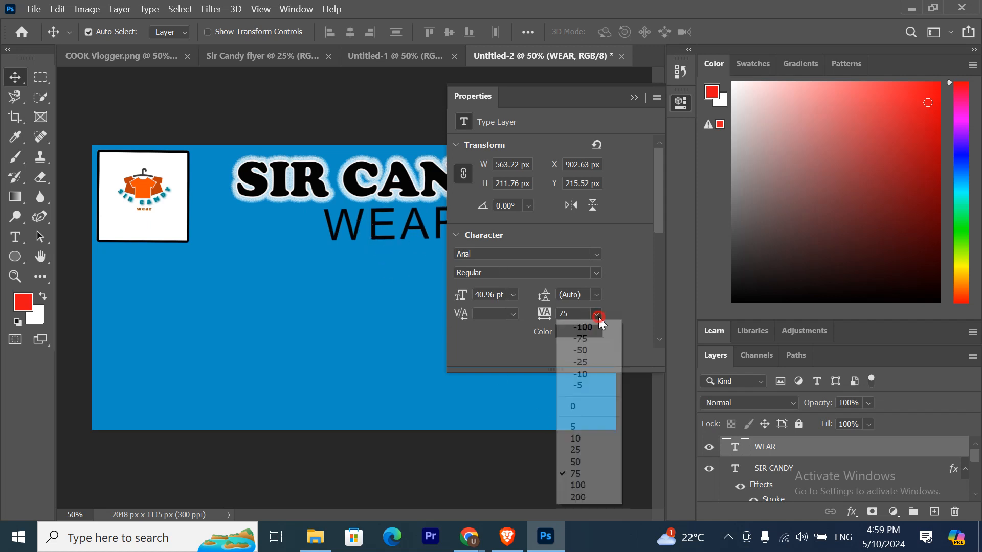
click(590, 498)
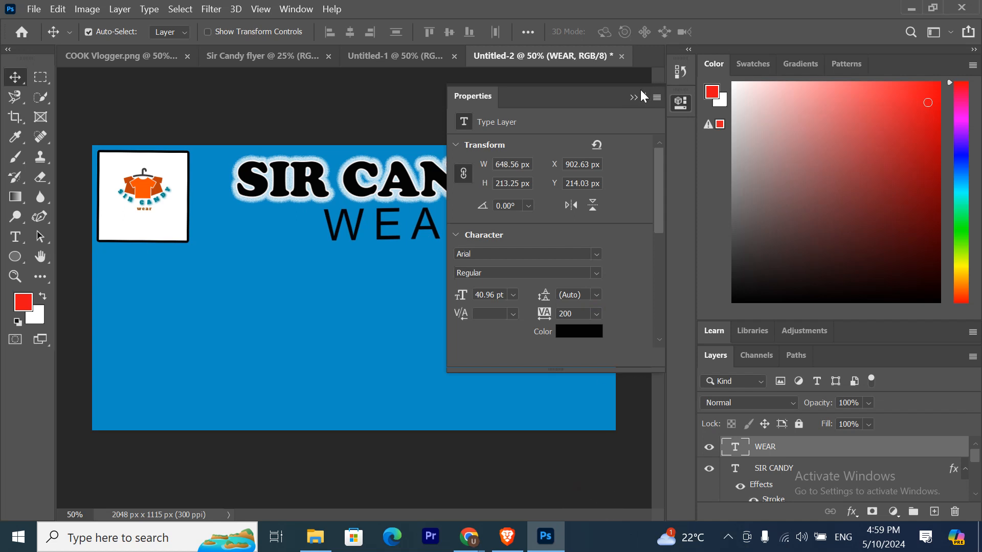
click(634, 96)
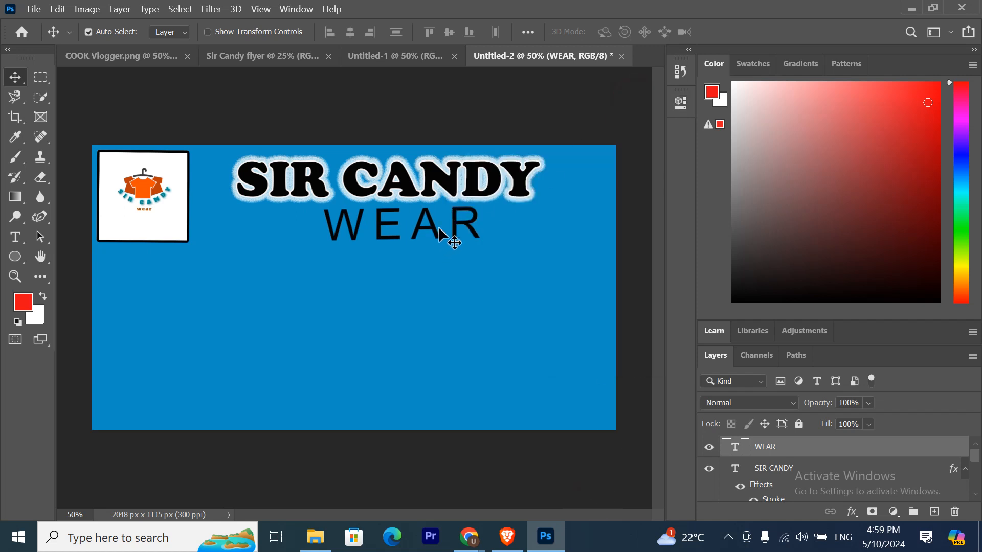
- Scale the WEAR text to about 72.99% width and 53.05% height, just beneath the SIR CANDY title, and apply the transform
key(ctrl+t)
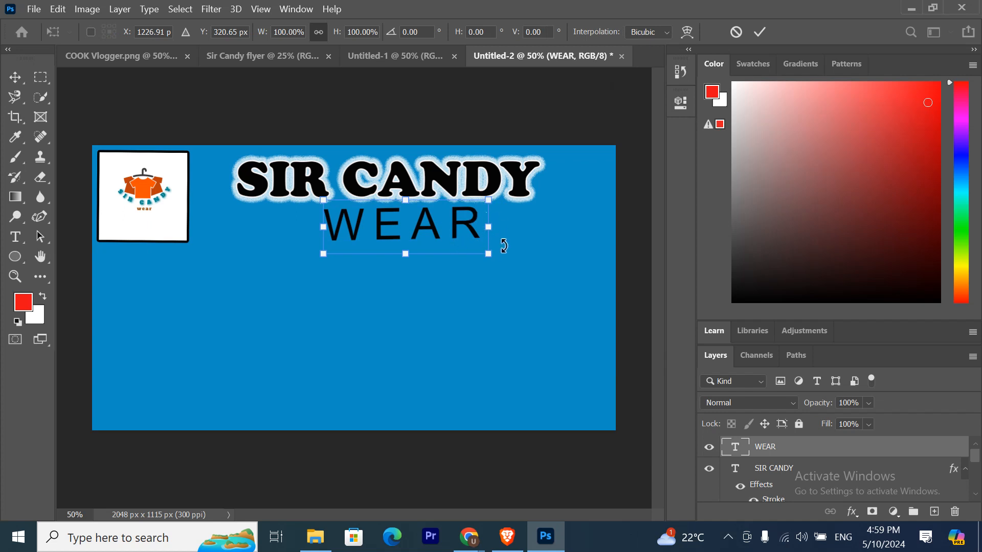
drag(490, 226, 553, 231)
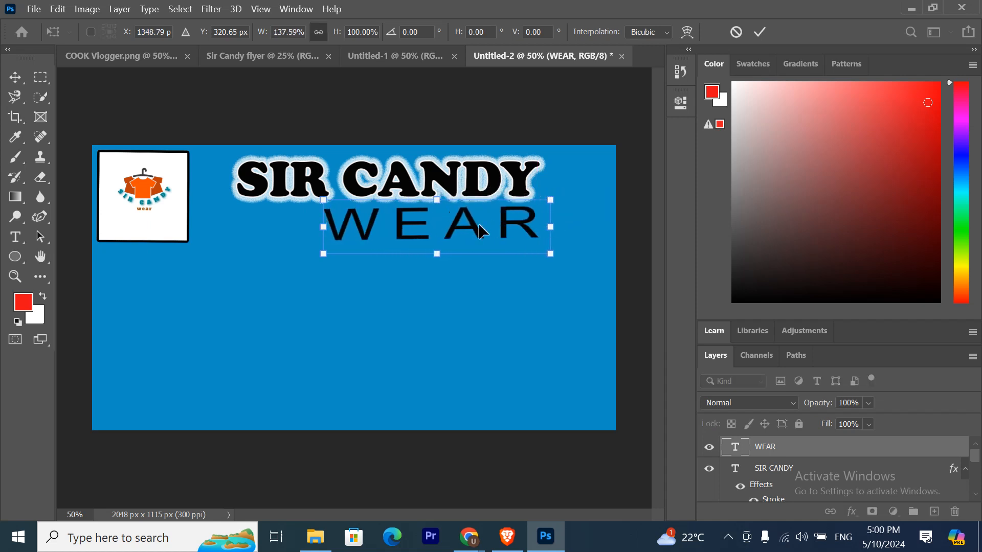
drag(475, 233, 439, 232)
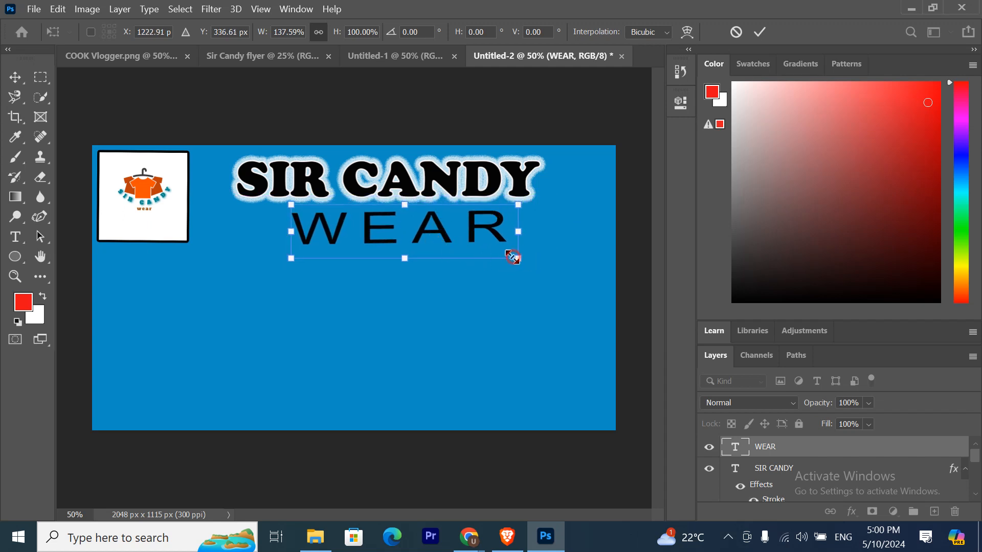
drag(513, 257, 387, 217)
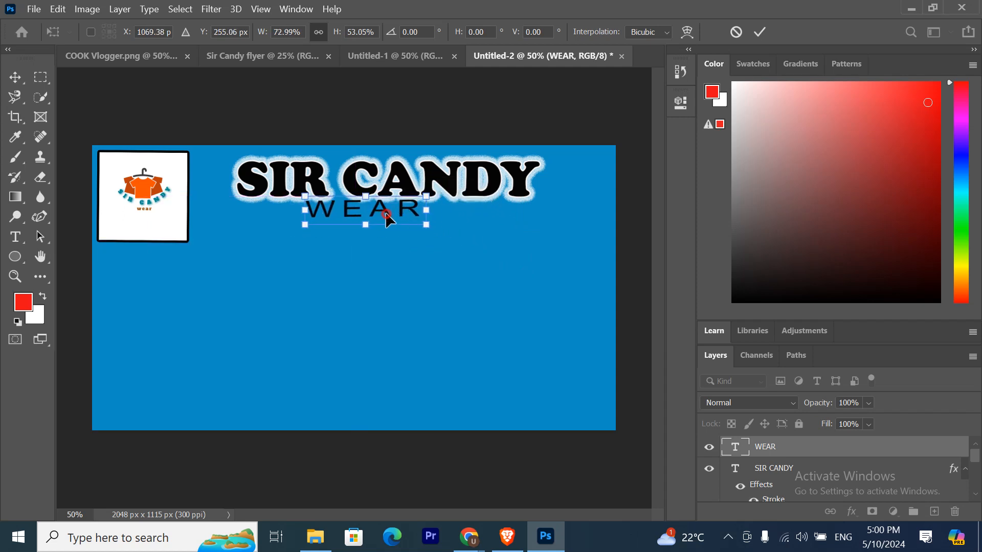
key(Return)
- Replace the WEAR text with lowercase "wear" and move it slightly right beneath the SIR CANDY title
double_click(386, 208)
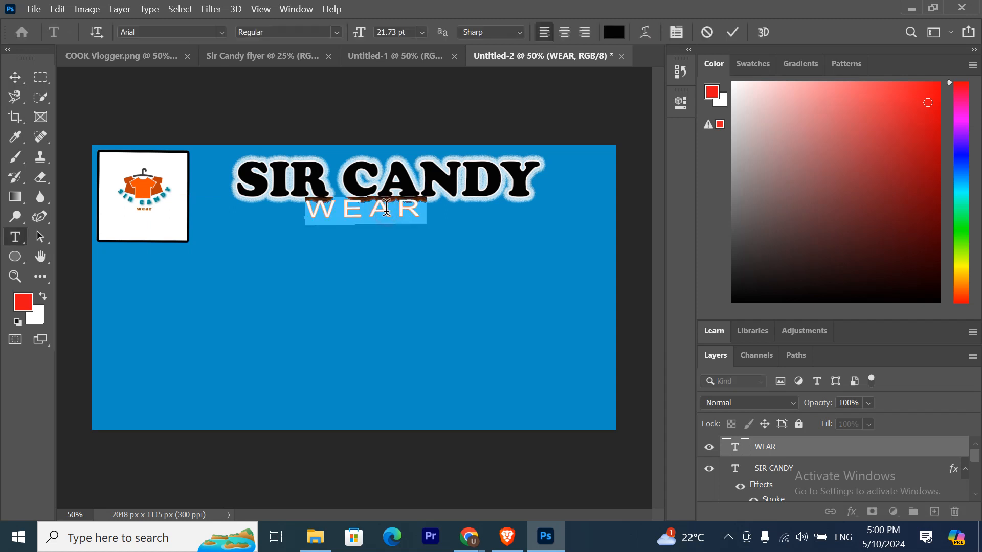
text(wear)
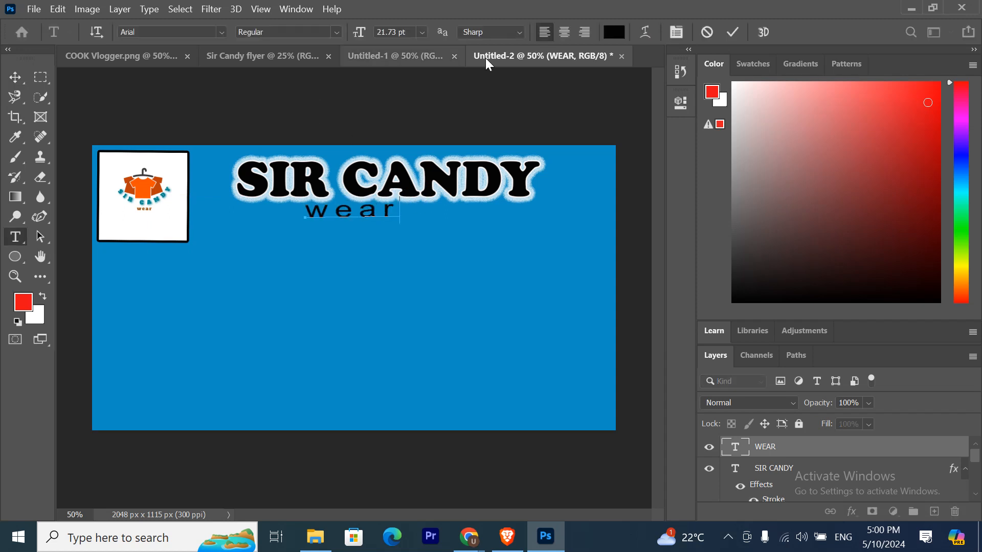
click(732, 31)
key(v)
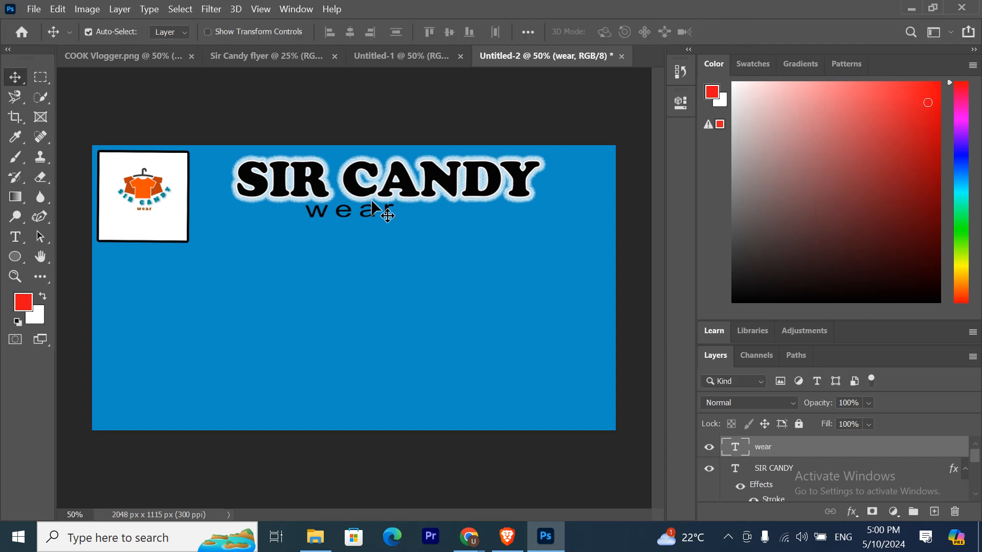
drag(367, 217, 386, 220)
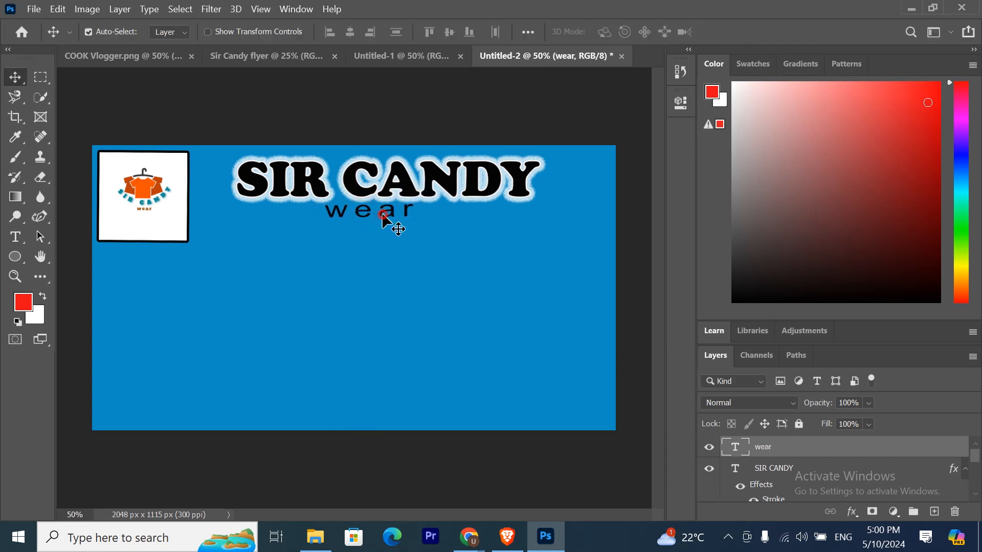
- Change the colour of the wear text to near-white #faf9fa and commit the text edit
double_click(382, 215)
click(614, 31)
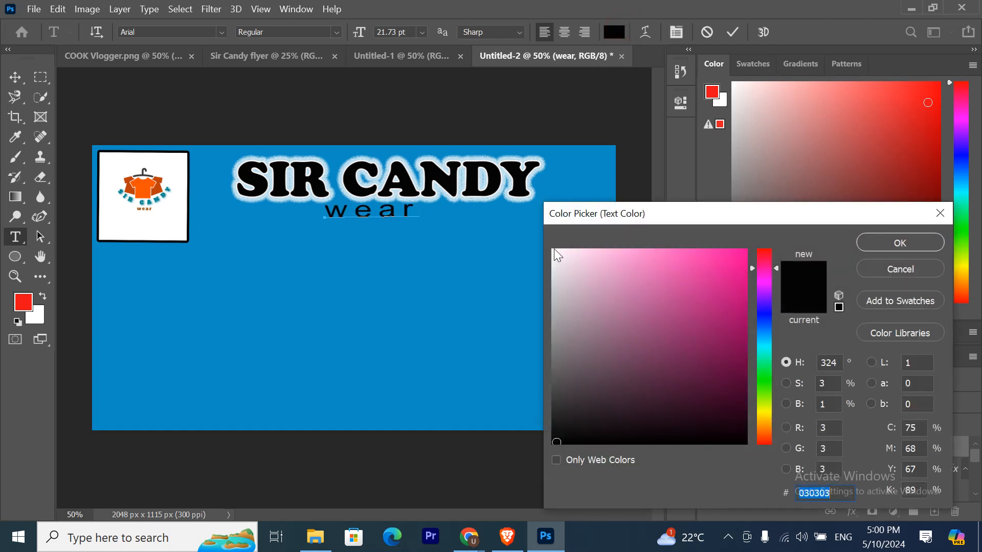
click(554, 253)
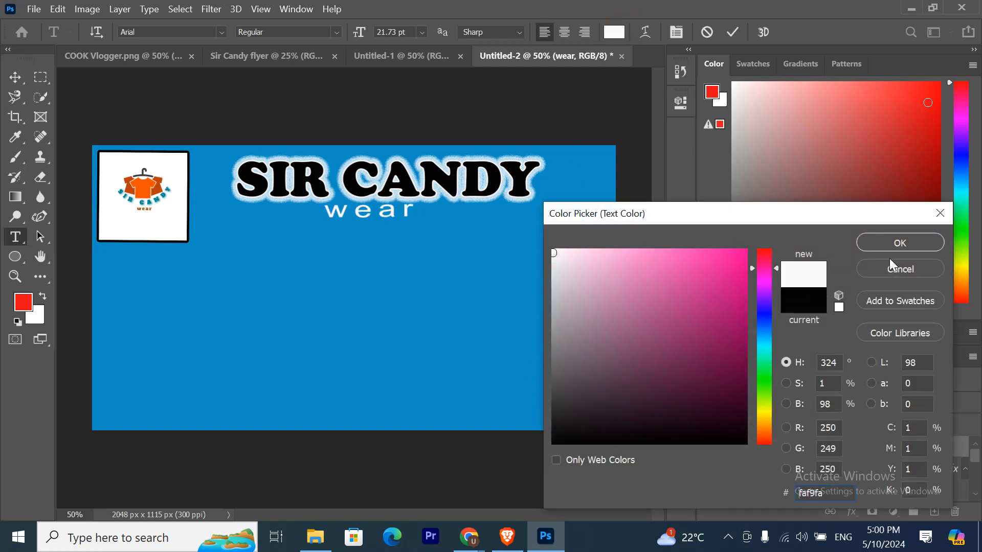
click(896, 244)
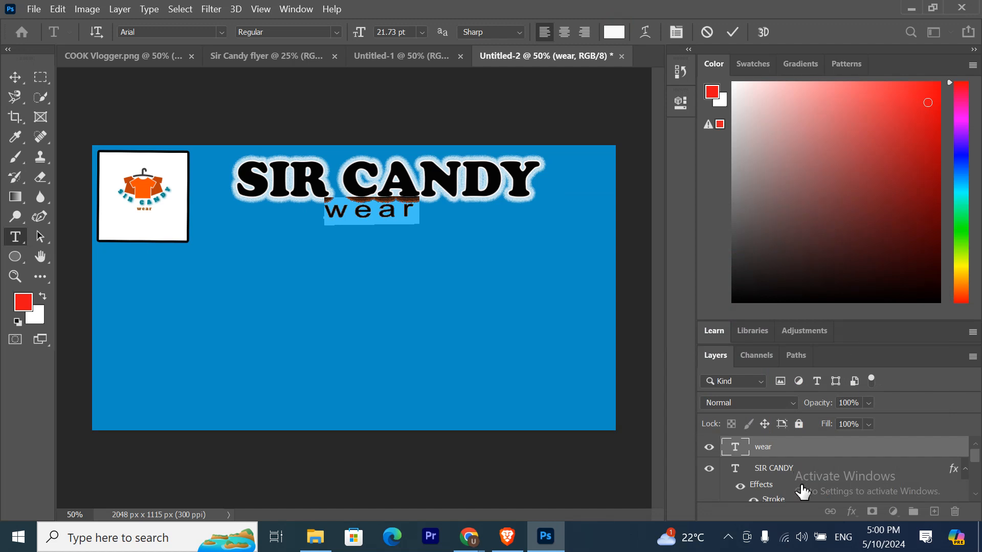
drag(284, 251, 285, 251)
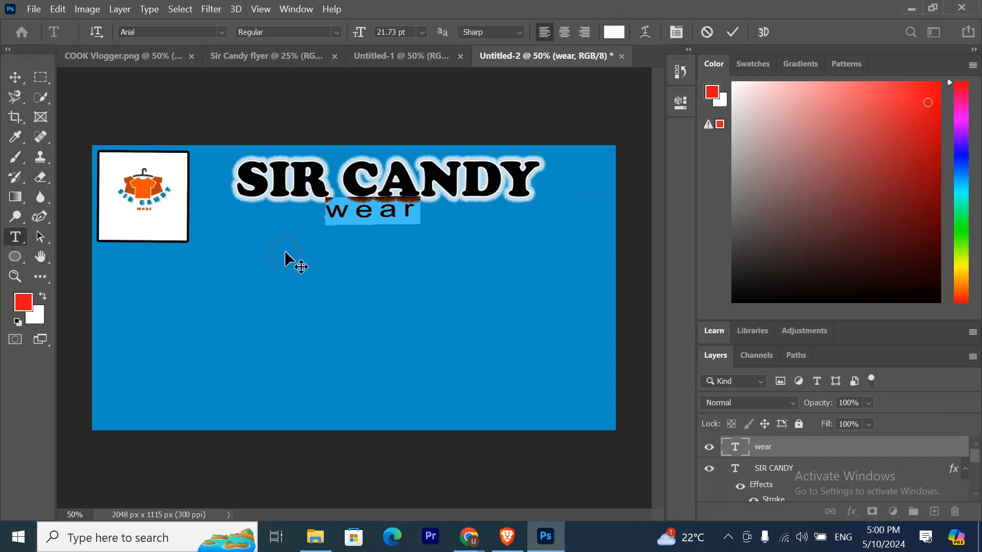
click(733, 32)
key(v)
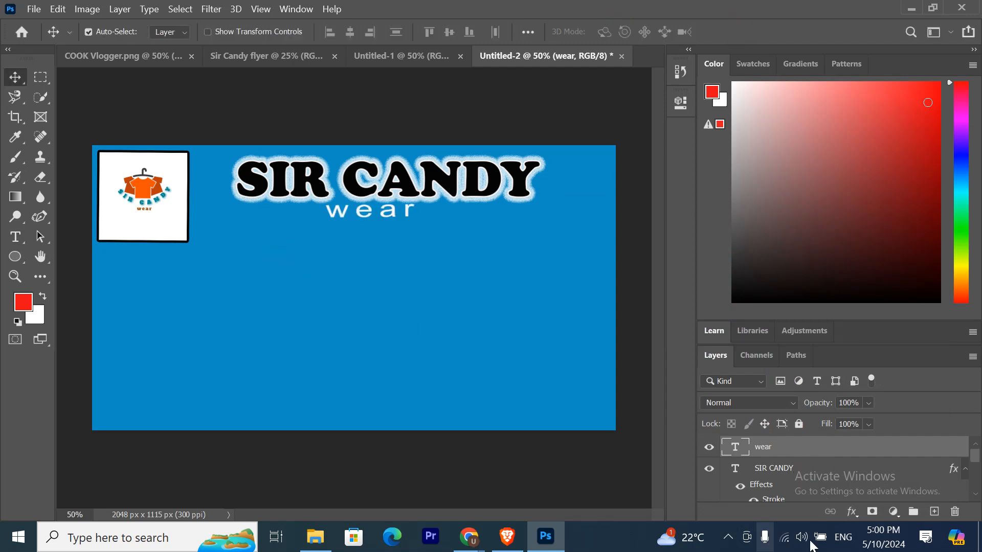
- Add a 5 px outside stroke in near-black #050505 to the wear text layer
click(851, 511)
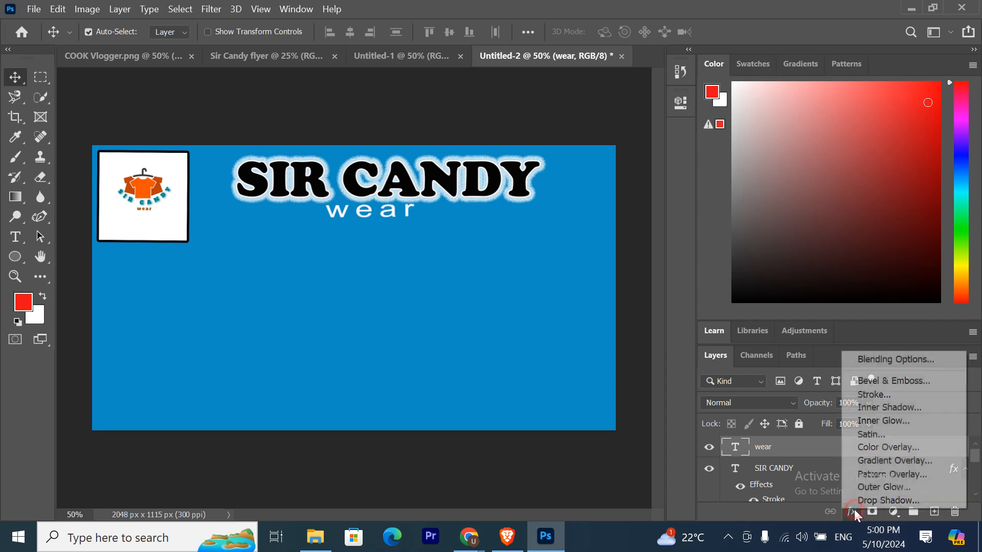
click(906, 395)
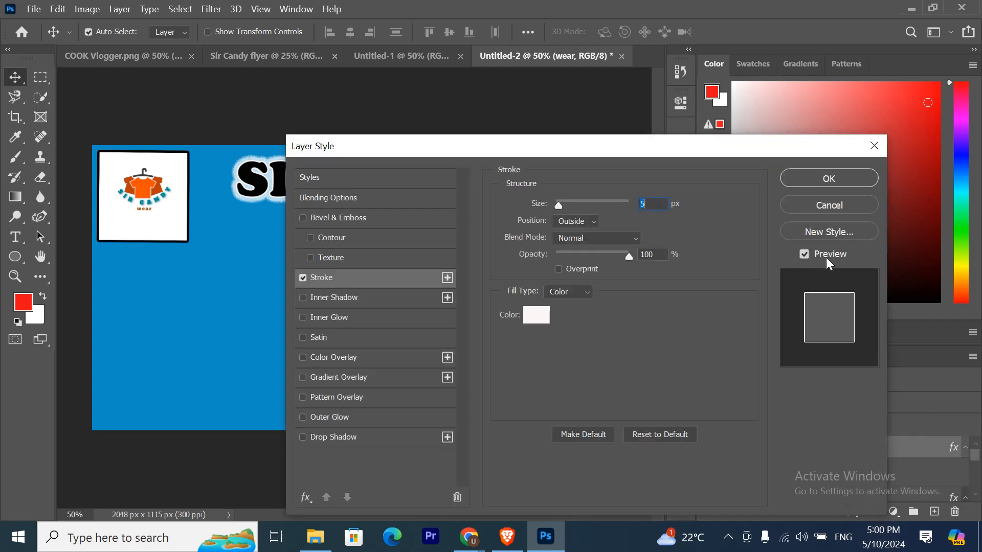
drag(674, 152, 735, 247)
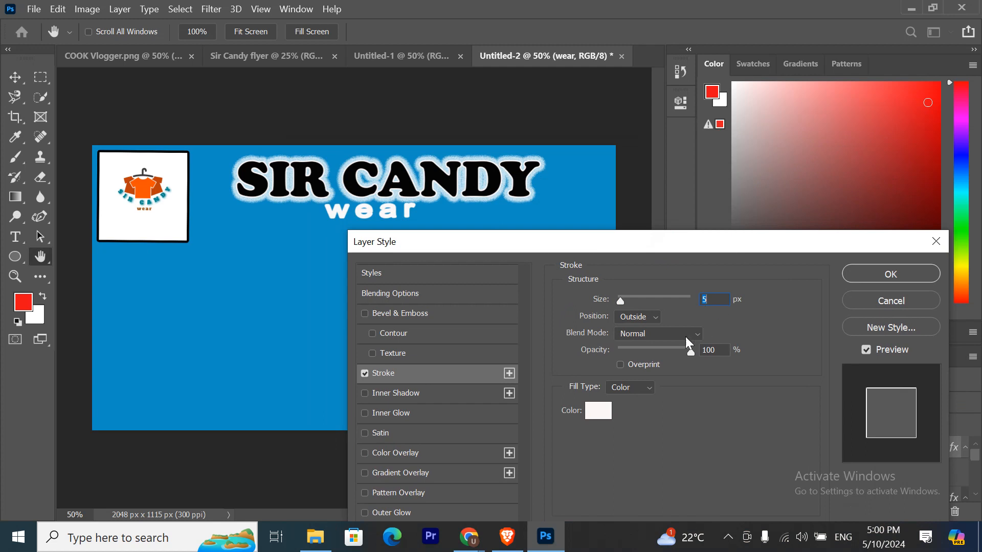
click(596, 407)
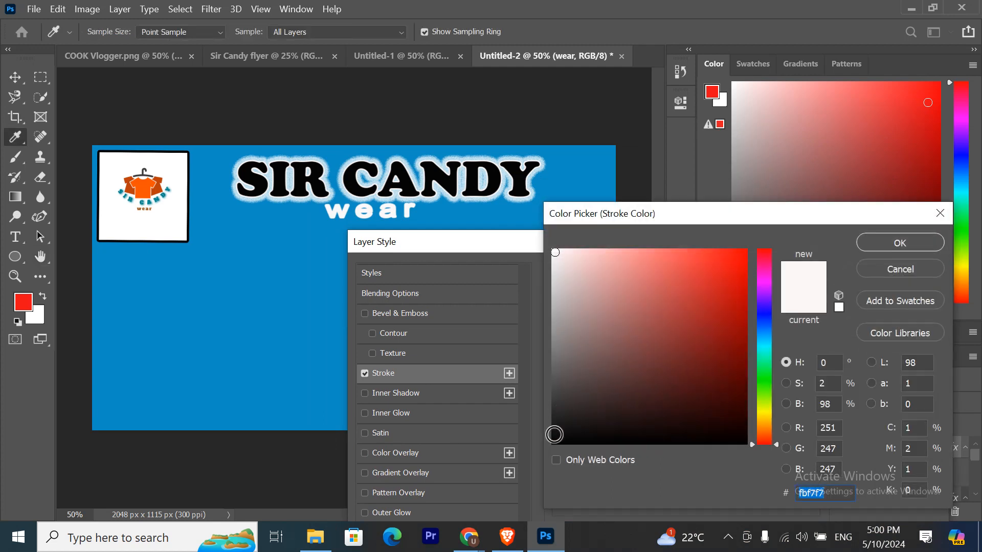
click(554, 440)
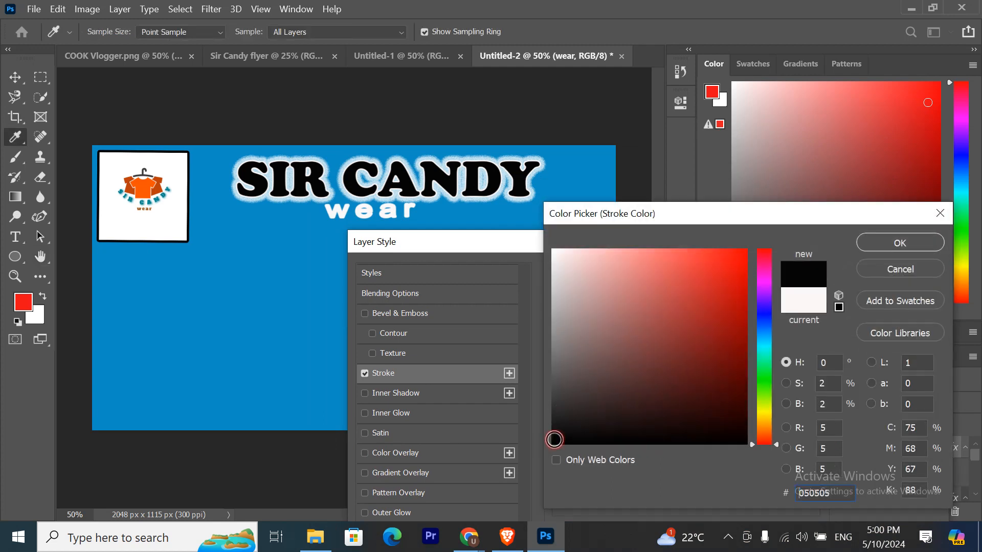
click(867, 244)
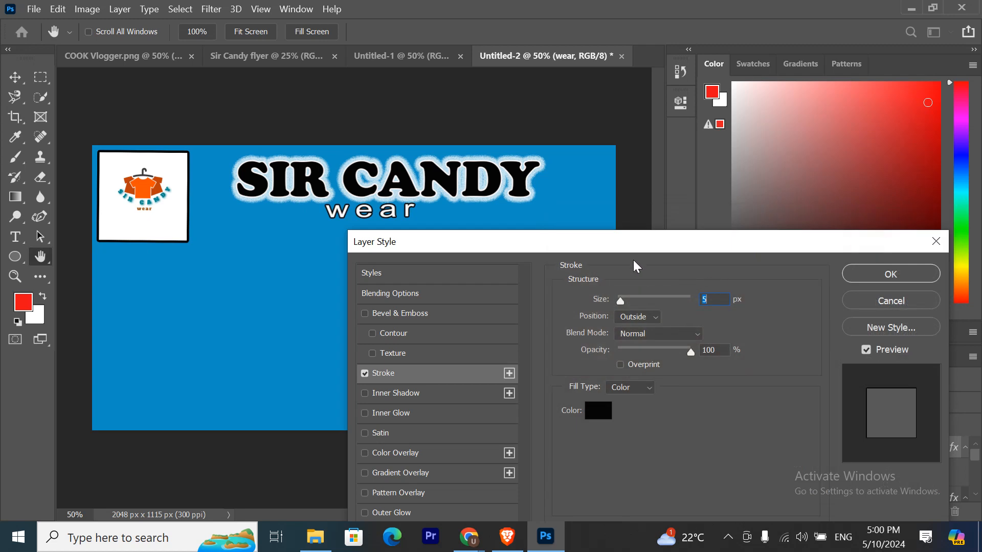
click(861, 279)
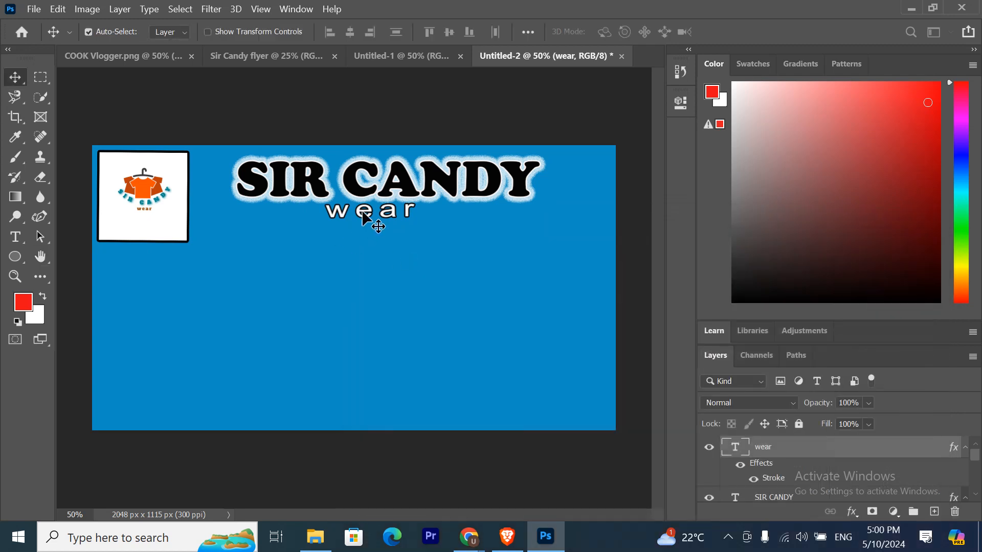
drag(367, 218, 372, 218)
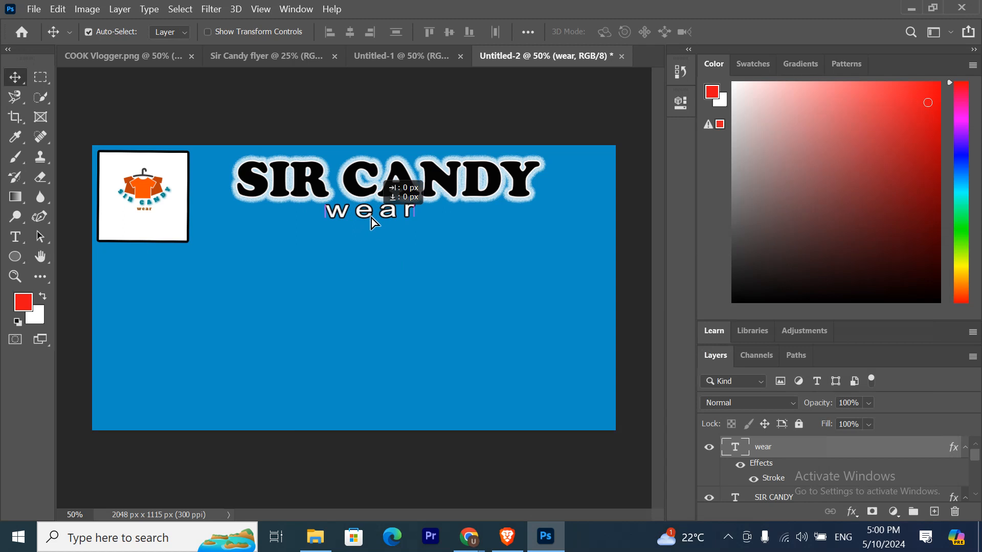
- Enlarge only the initial S of the SIR CANDY title to 60 pt and commit the text edit
click(263, 189)
double_click(263, 188)
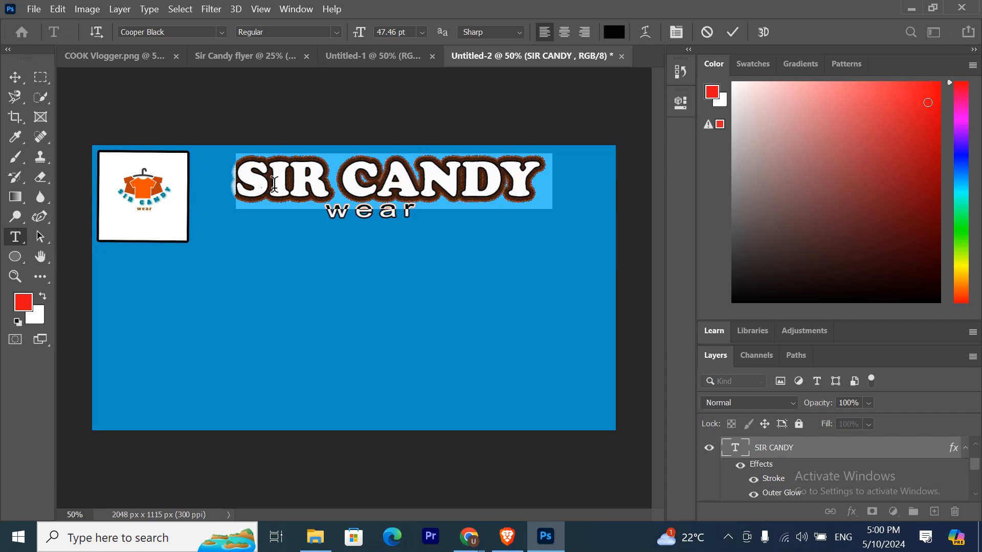
drag(271, 187, 240, 178)
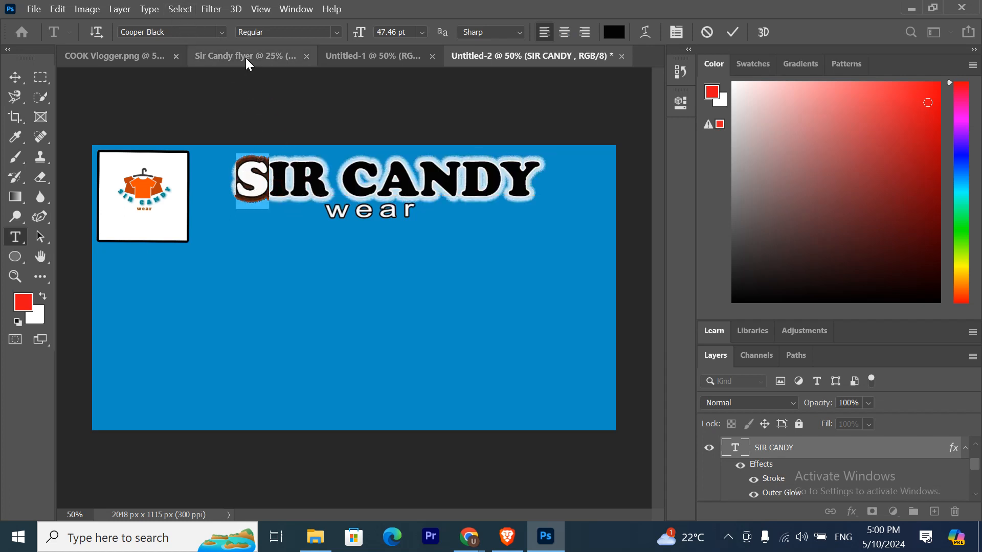
click(421, 32)
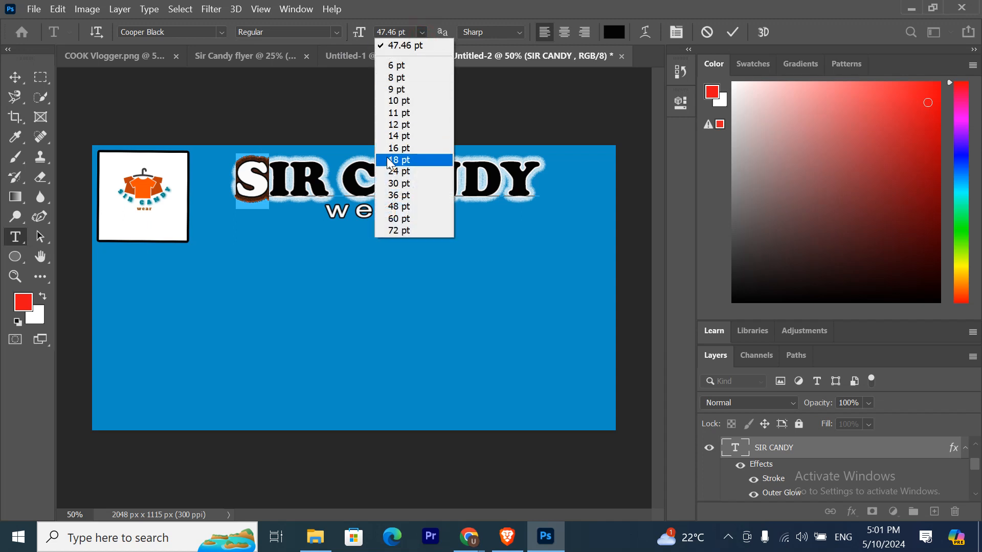
click(398, 182)
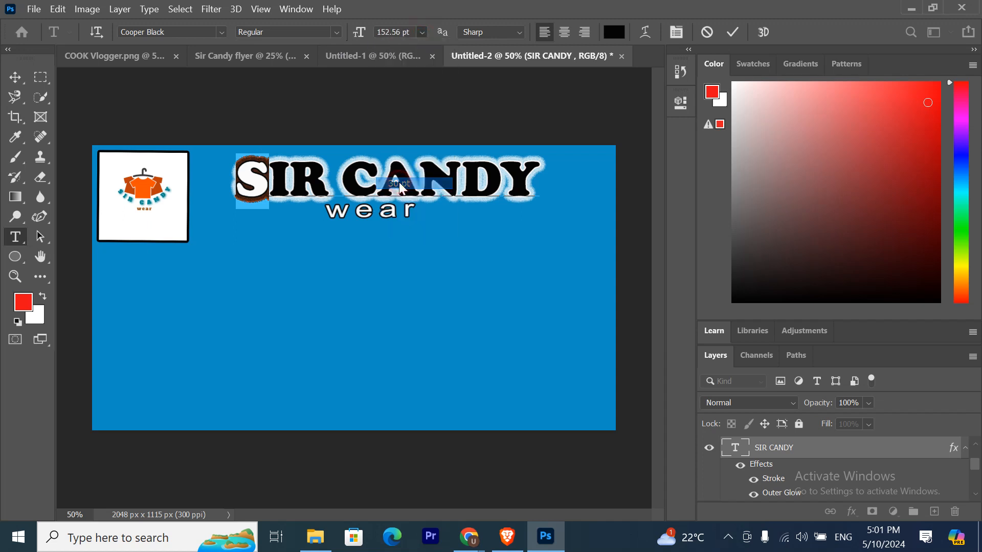
click(422, 33)
click(417, 220)
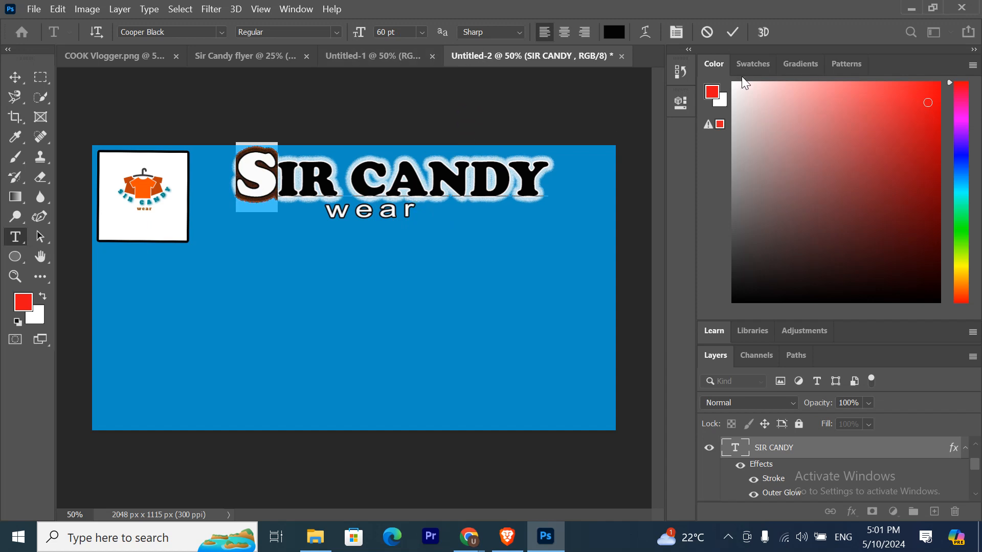
click(733, 32)
key(v)
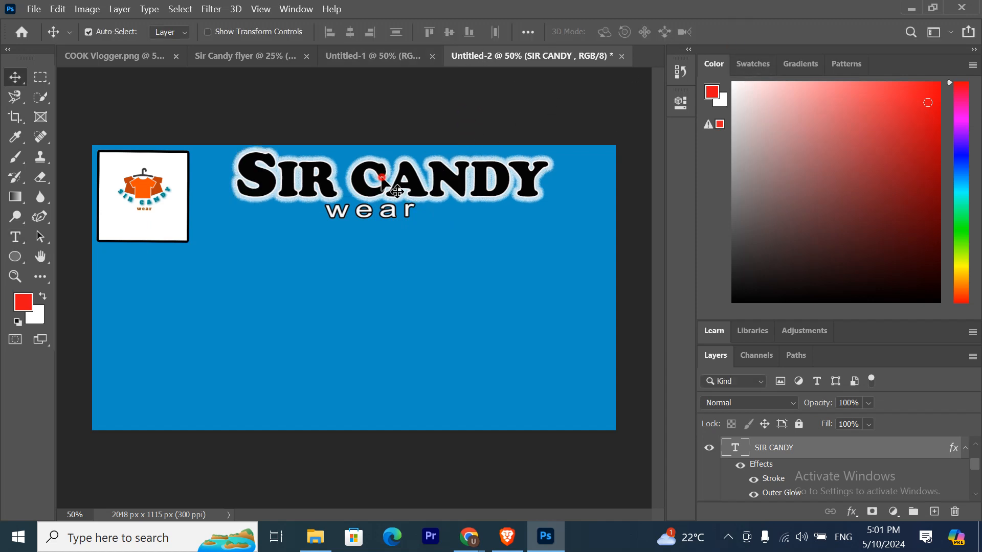
- Enlarge only the initial C of CANDY in the title to 100 pt and commit the text edit
double_click(384, 174)
drag(384, 173, 353, 169)
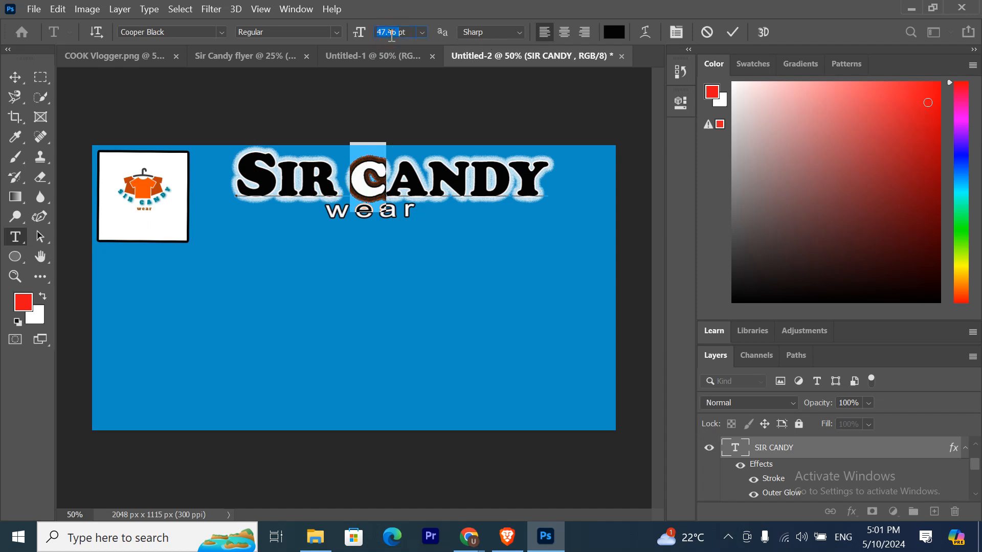
key(Return)
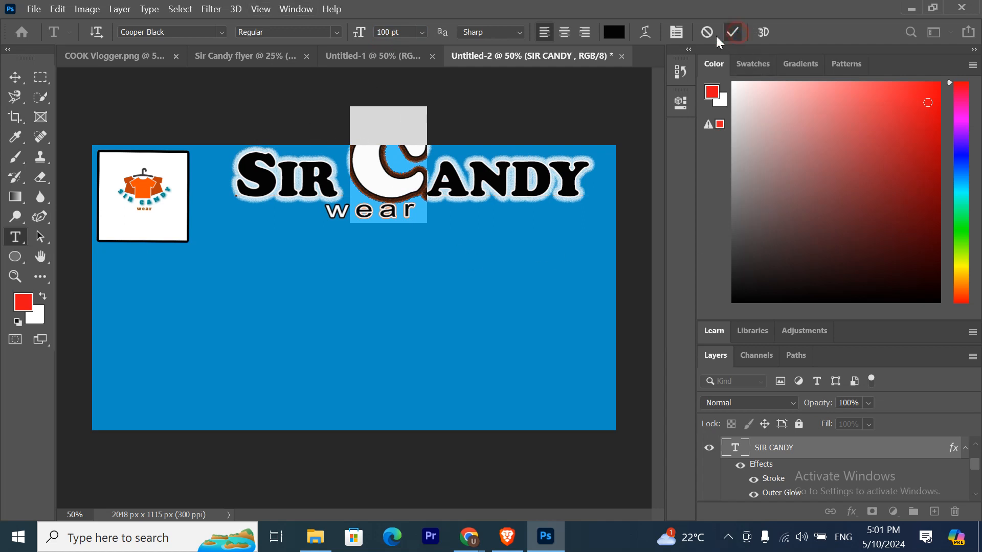
click(733, 32)
- Move the SIR CANDY title slightly down and shift the wear text down and right over its lower edge
key(v)
drag(497, 196, 502, 216)
drag(362, 213, 382, 222)
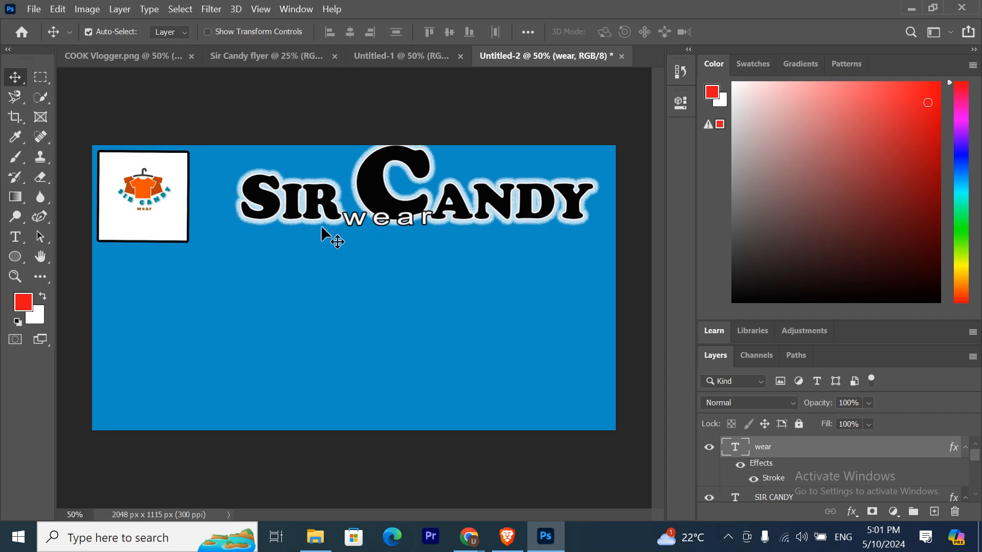
- Enlarge the initial S of the title to 100 pt and shift the whole title left to fit inside the banner
click(271, 204)
double_click(271, 205)
drag(281, 200, 250, 190)
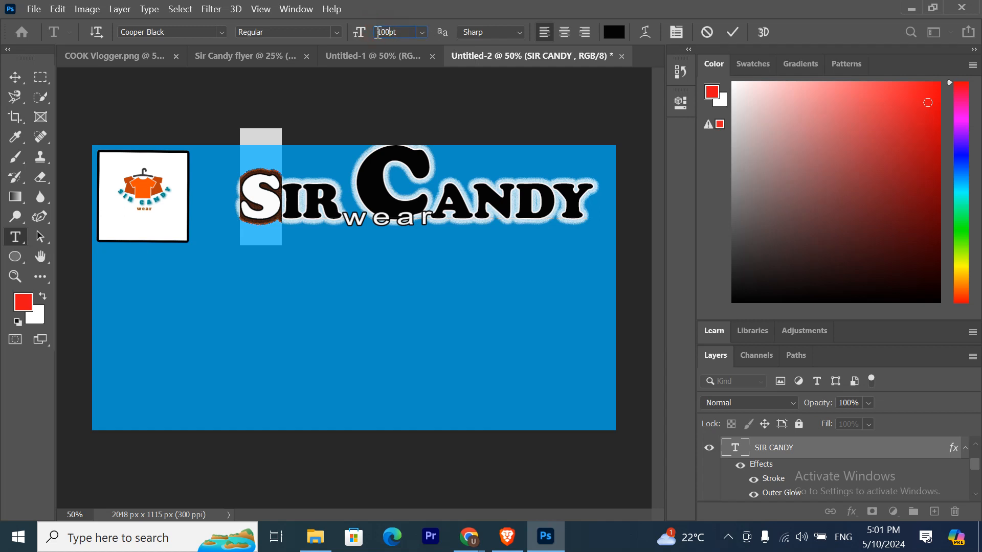
key(Return)
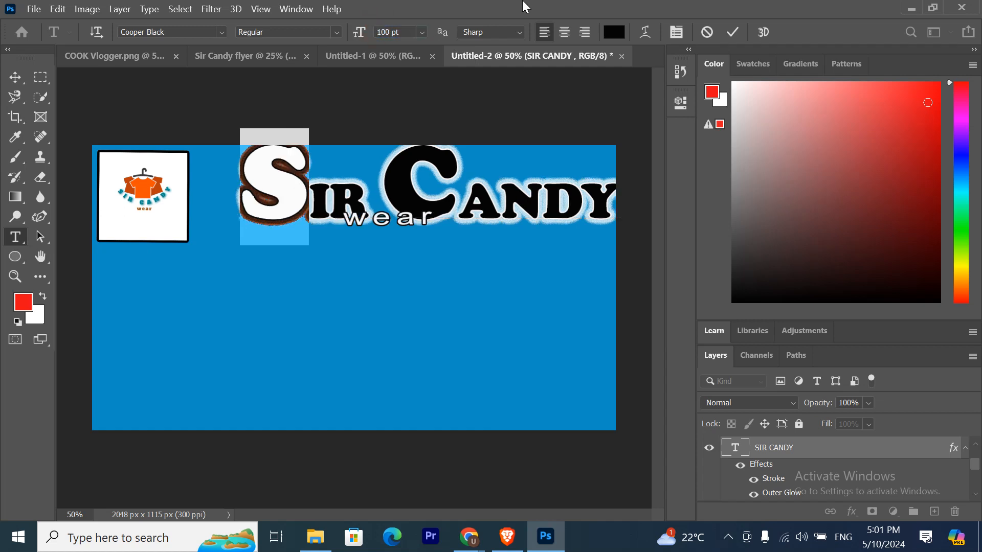
click(732, 32)
key(v)
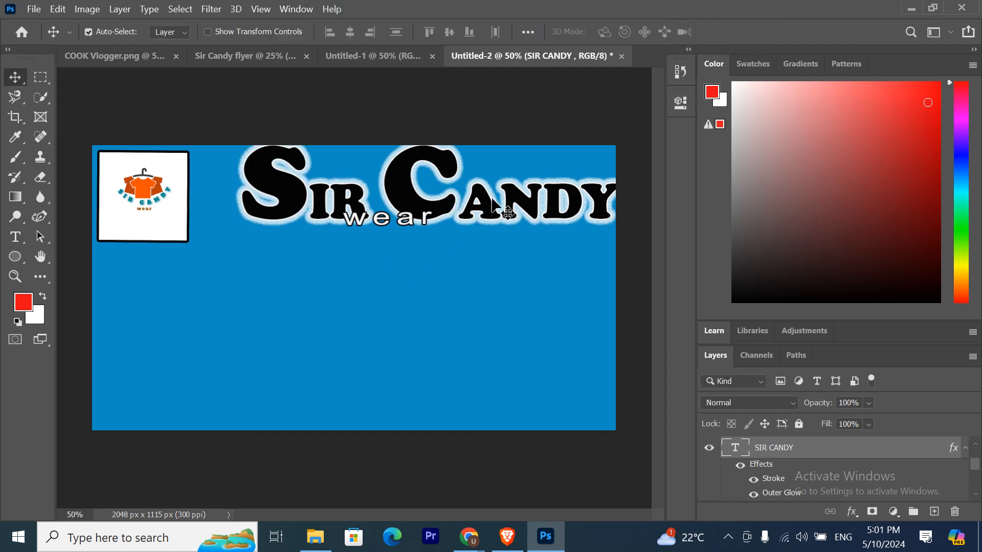
drag(492, 199, 475, 204)
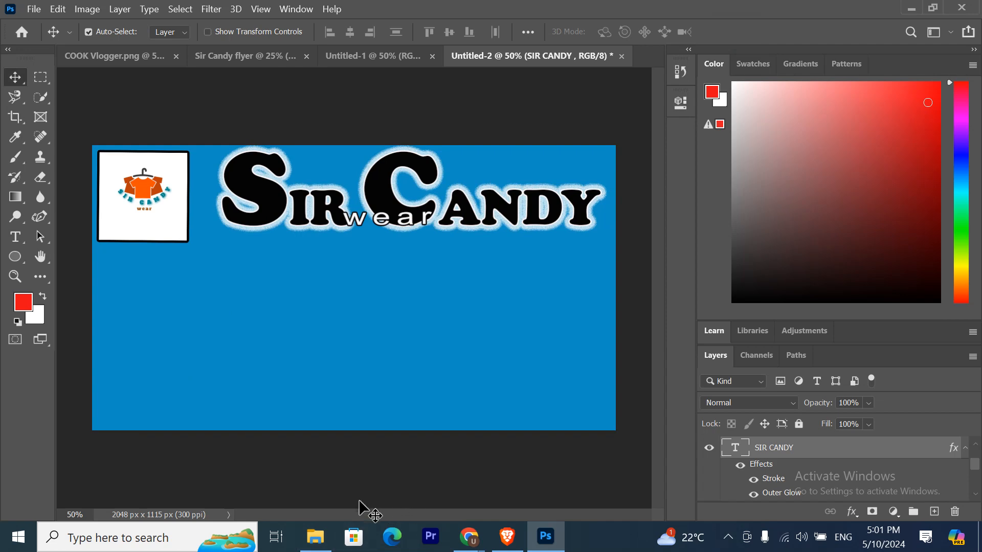
- Place WhatsApp Image 2024-05-05 at 6.36.48 AM from the Downloads folder, scaled to about 15.33%, below the title
click(324, 529)
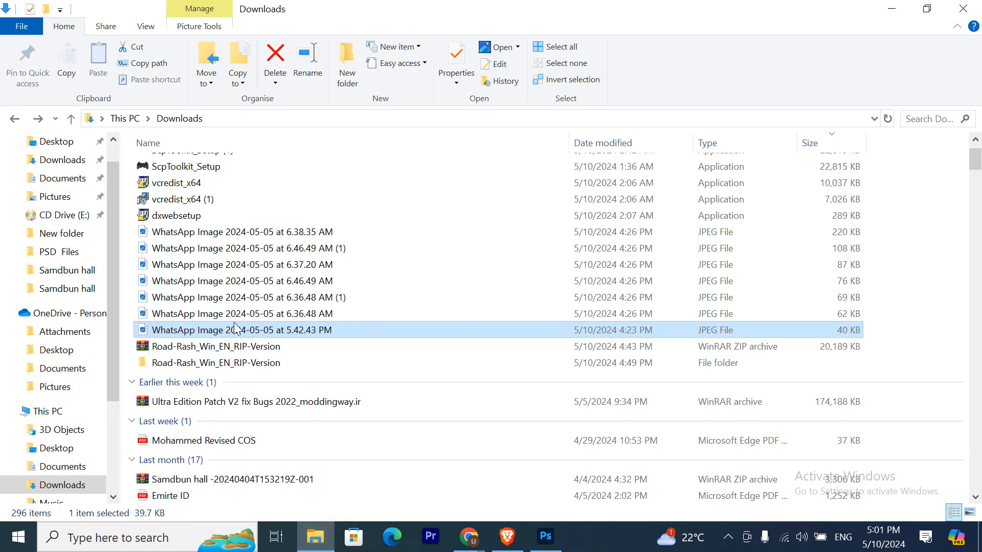
mouse_move(247, 317)
mouse_down()
mouse_move(498, 514)
mouse_move(544, 537)
mouse_move(292, 387)
mouse_move(242, 334)
mouse_up()
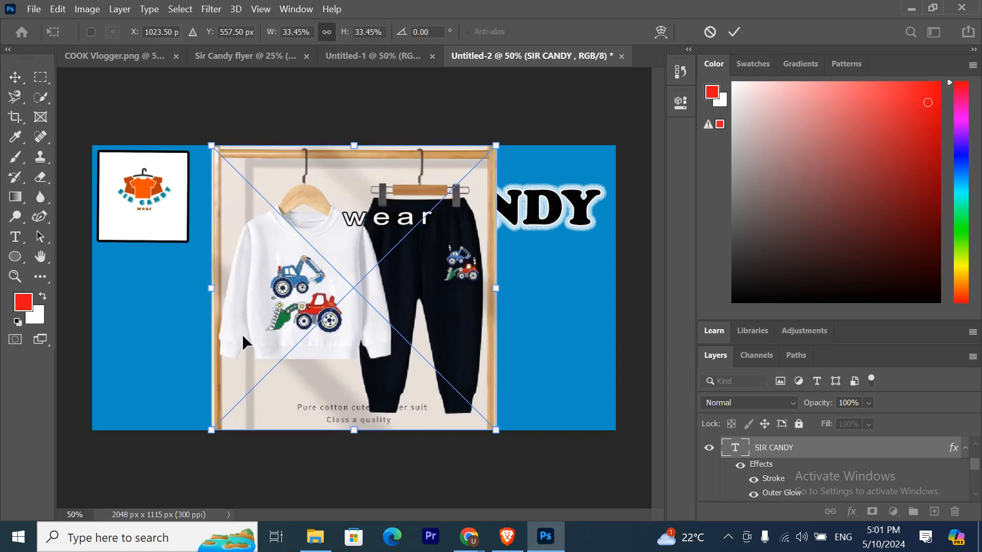
drag(490, 152, 335, 283)
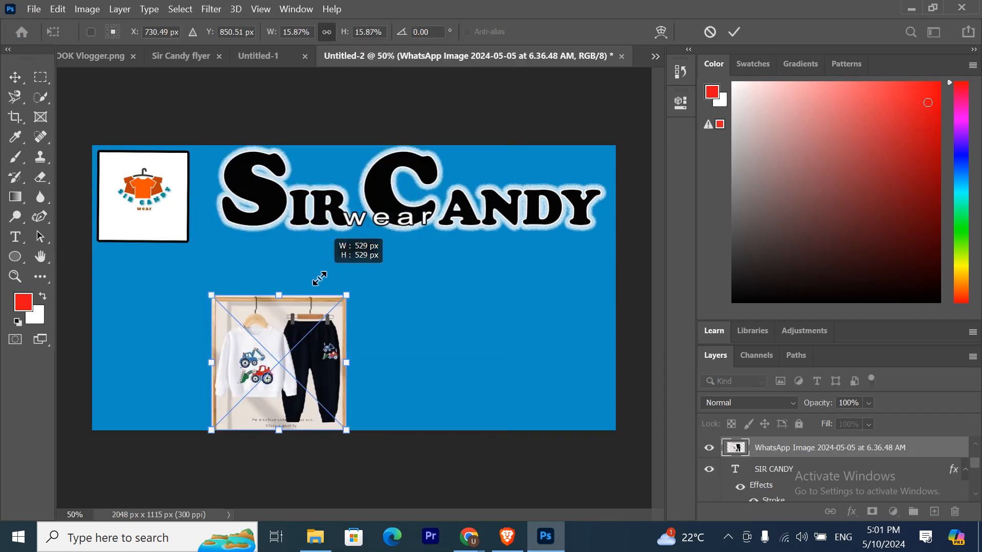
drag(266, 388, 228, 352)
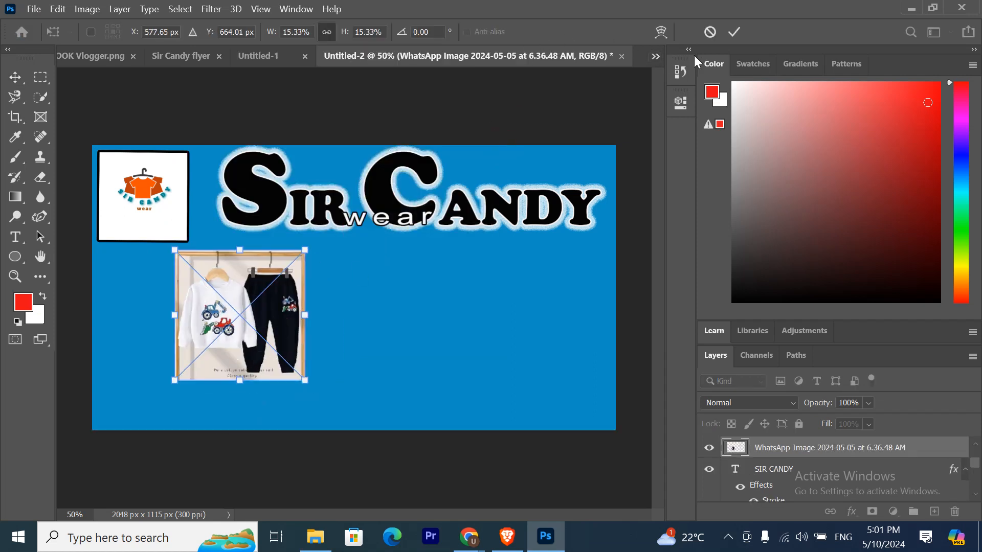
click(733, 32)
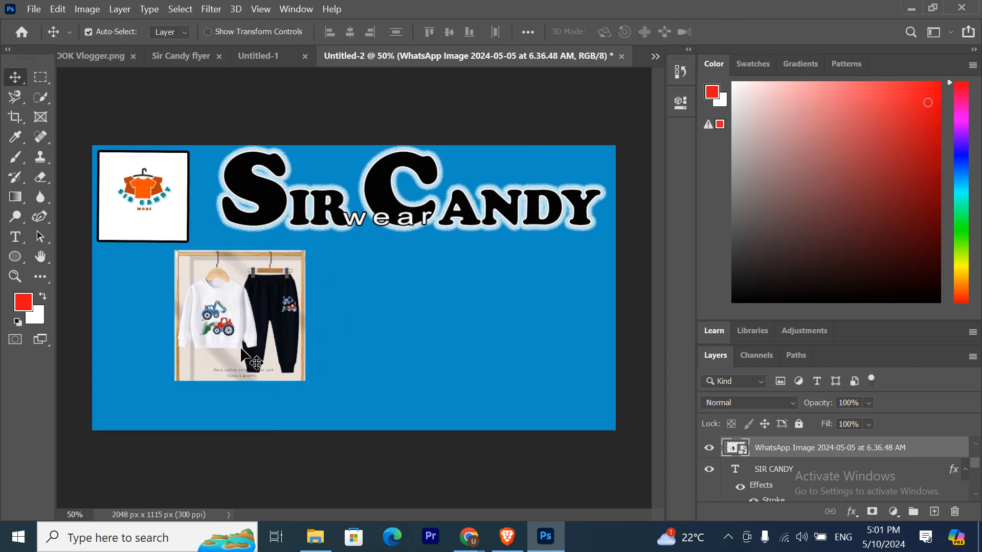
drag(252, 363, 276, 401)
- Scale the outlined logo down to about 4.07%, keeping it in the banner's upper-left corner
click(180, 233)
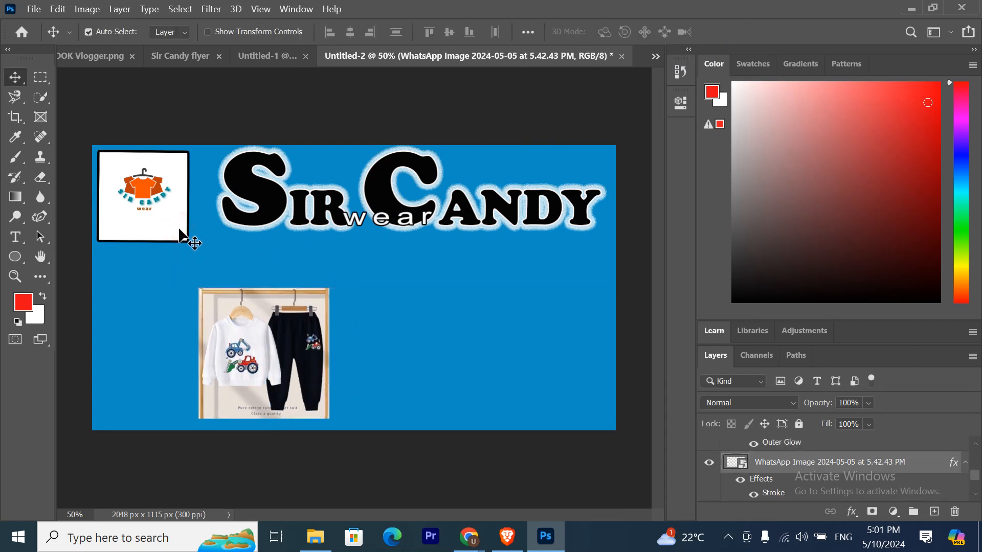
key(ctrl+t)
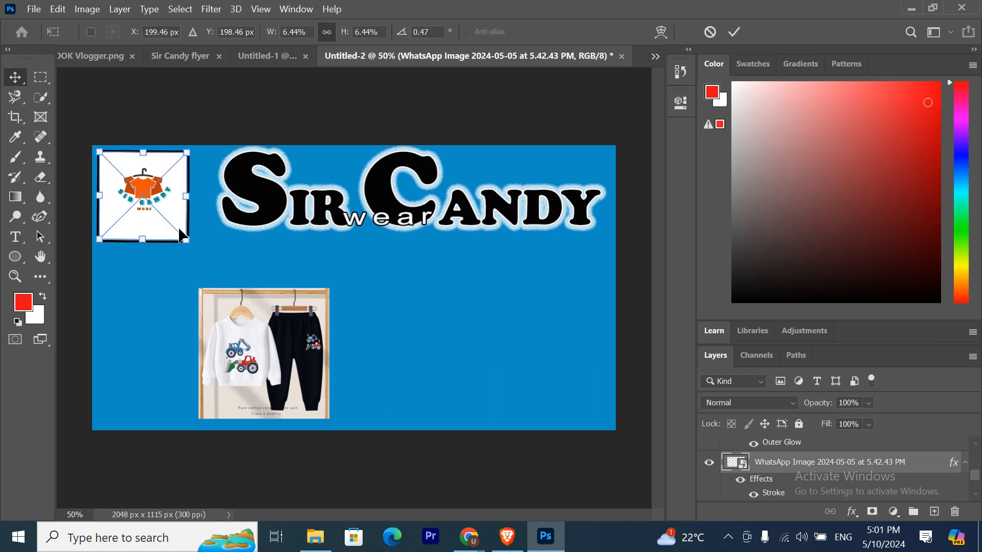
drag(179, 240, 159, 204)
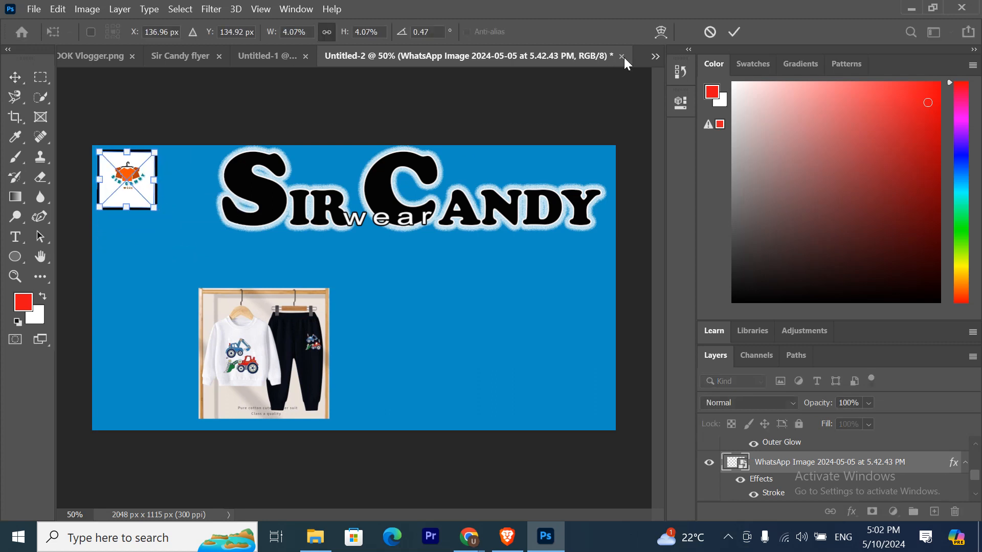
click(735, 31)
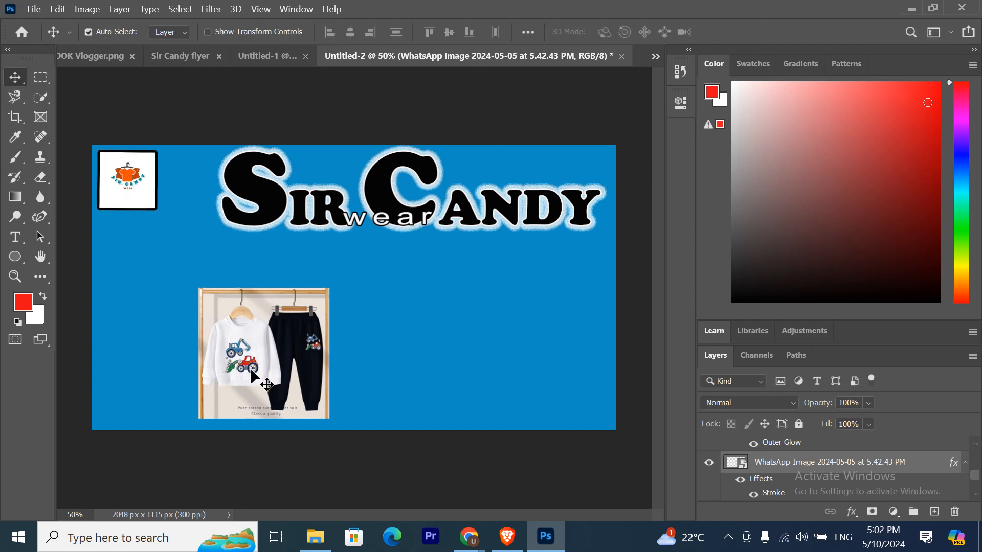
- Move the clothing photo into the banner's lower-left corner and scale it down to about 10.45%
drag(231, 372, 164, 372)
key(ctrl+t)
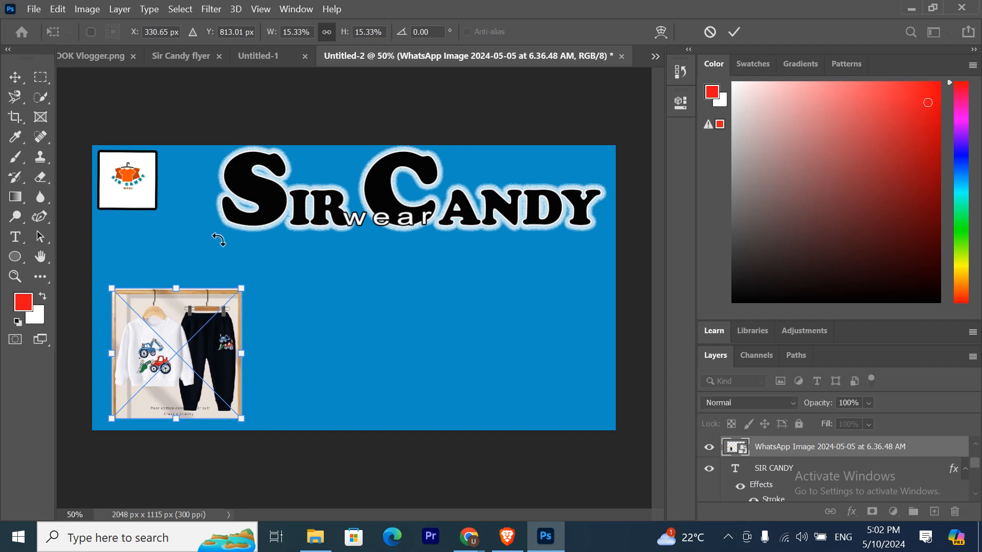
drag(249, 290, 199, 330)
drag(192, 381, 179, 384)
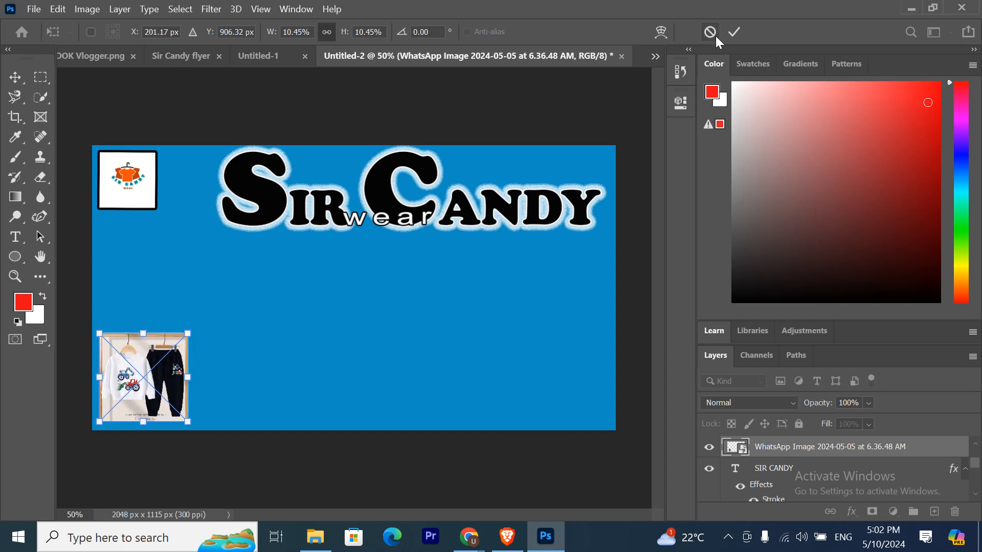
click(734, 32)
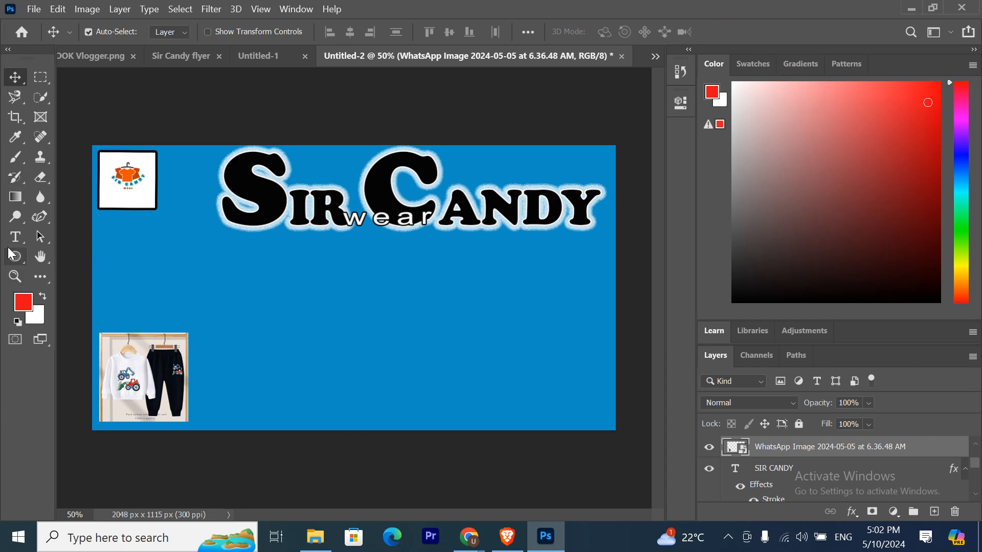
- Draw a red ellipse of about 464 x 471 px without a stroke beside the clothing photo
click(10, 252)
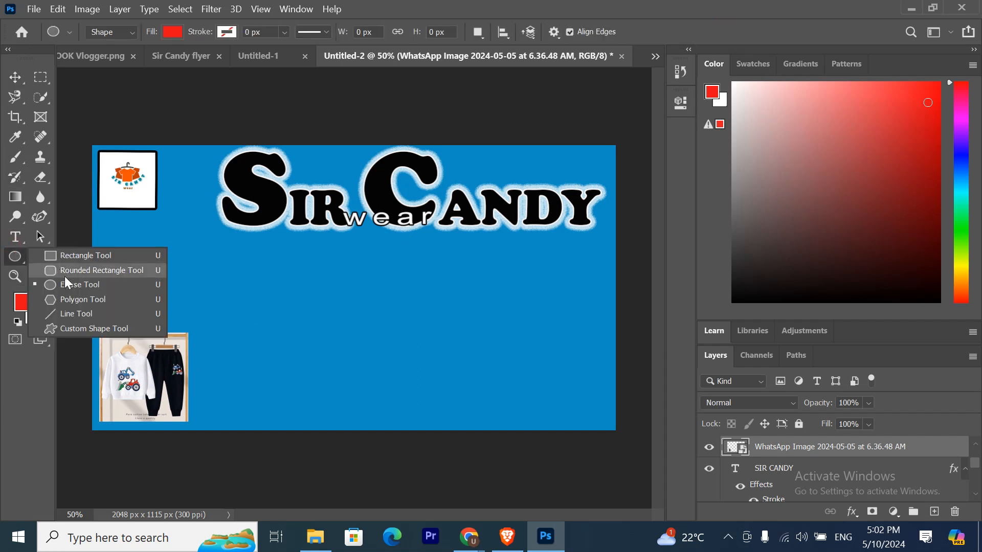
click(81, 284)
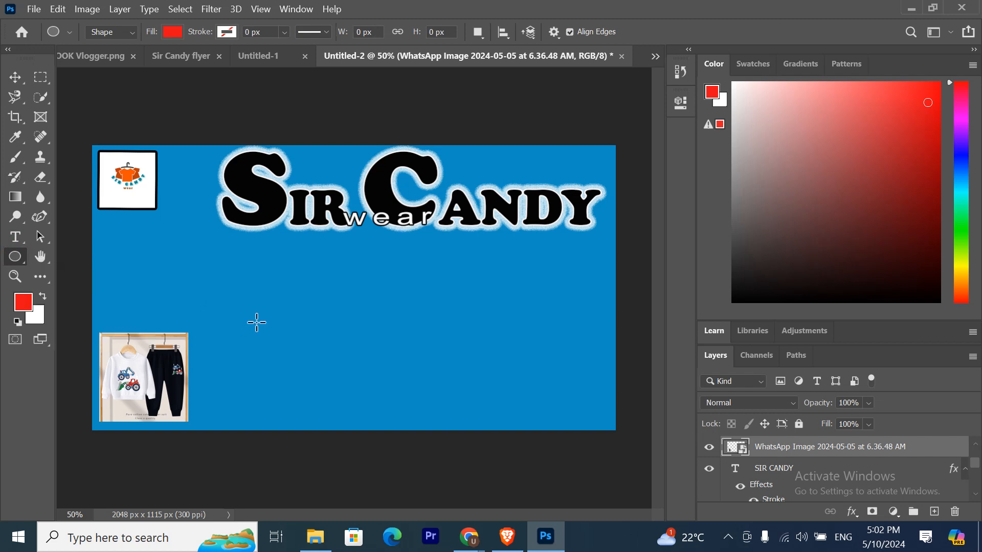
drag(225, 301, 344, 422)
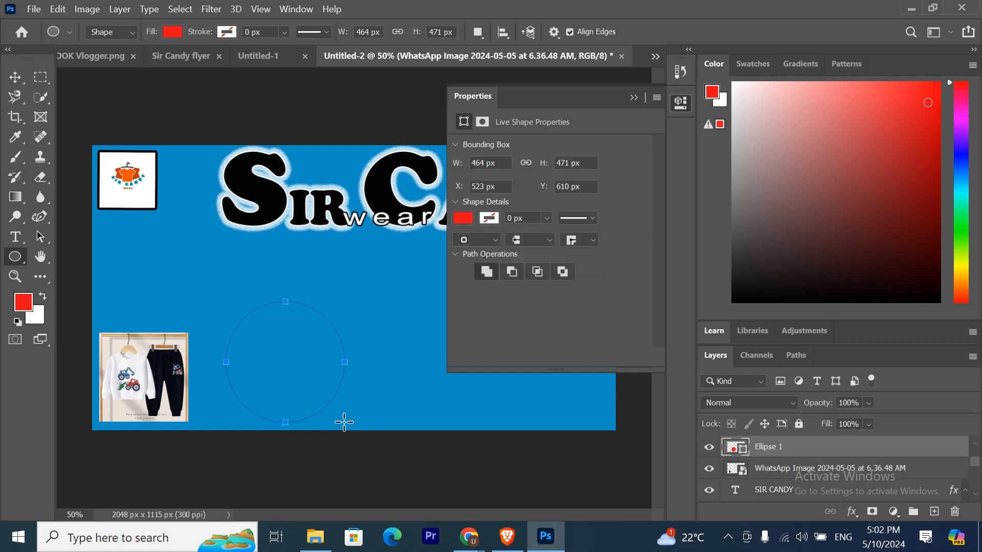
click(633, 98)
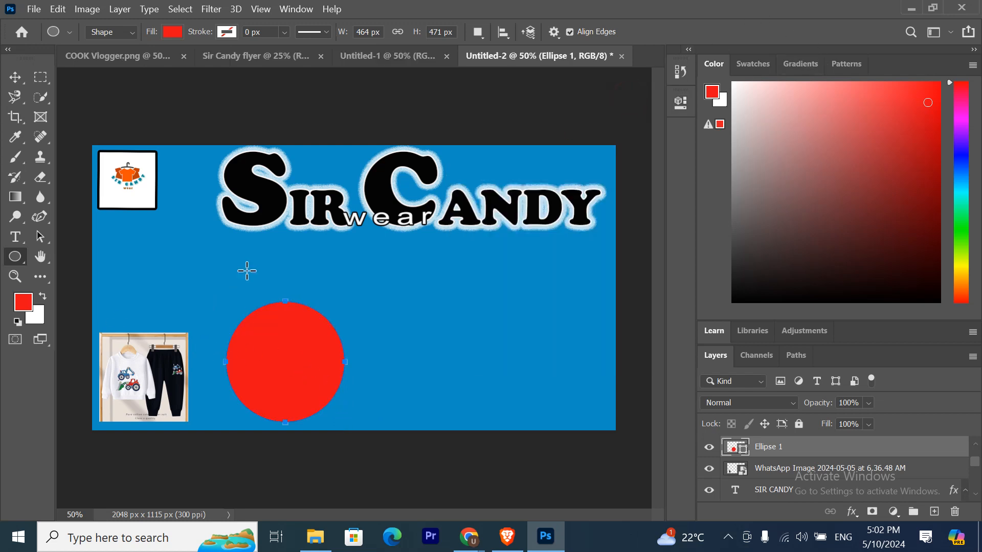
- Reorder the clothing photo layer above the ellipse layer and position the photo over the red circle
click(16, 76)
drag(127, 355, 368, 348)
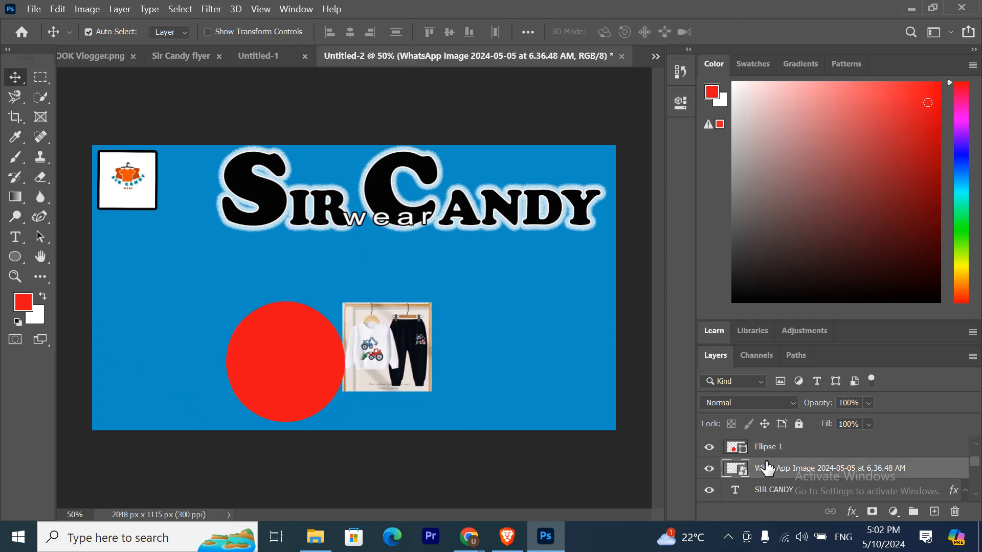
drag(771, 470, 765, 449)
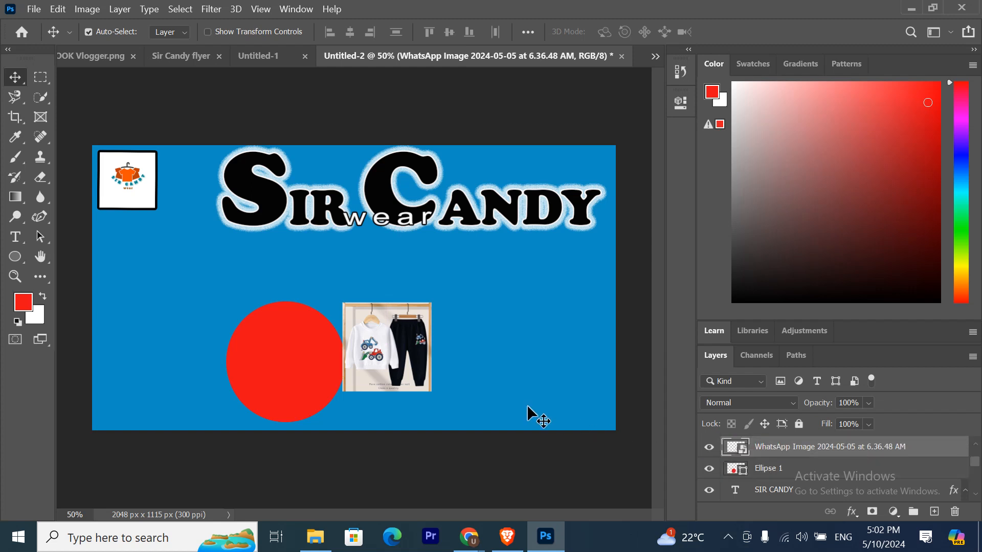
drag(354, 353, 267, 353)
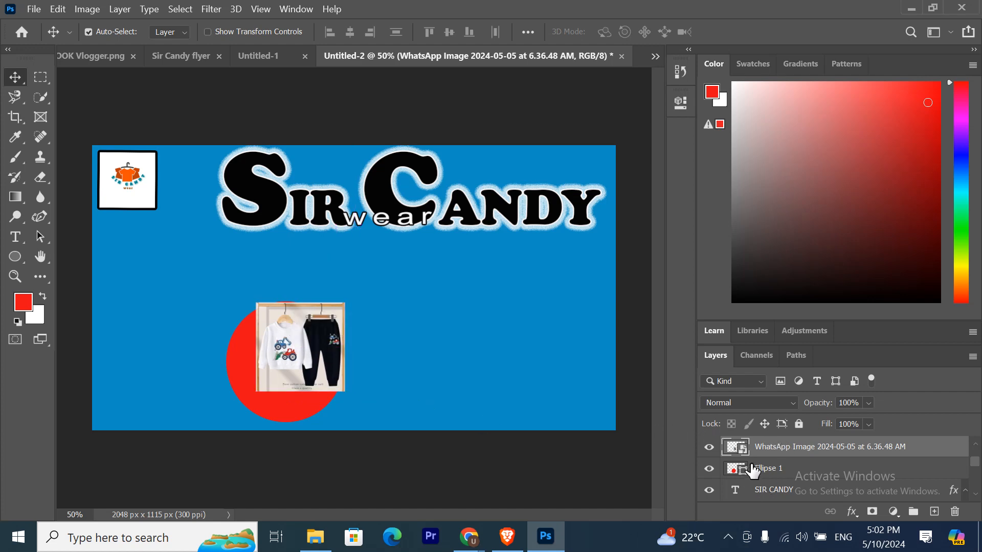
right_click(781, 470)
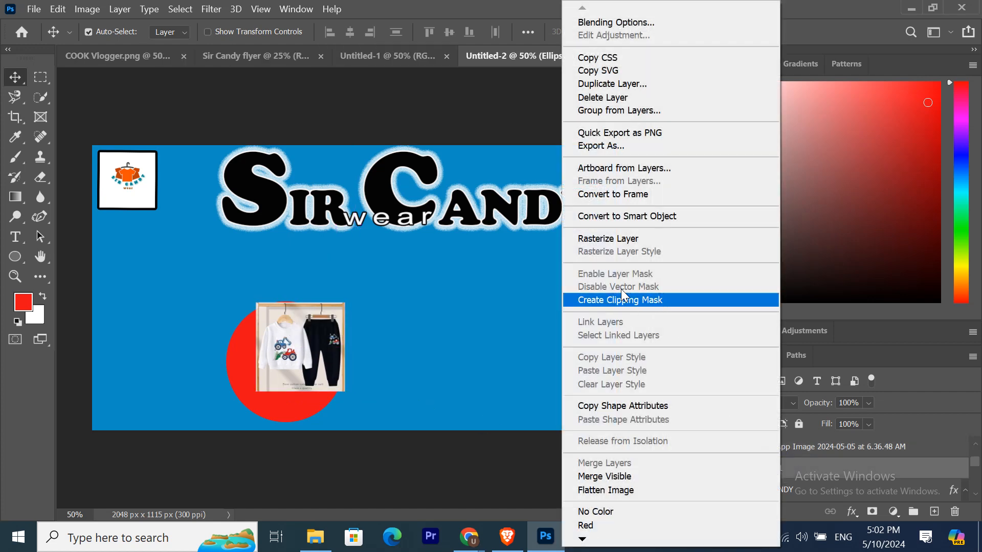
click(662, 300)
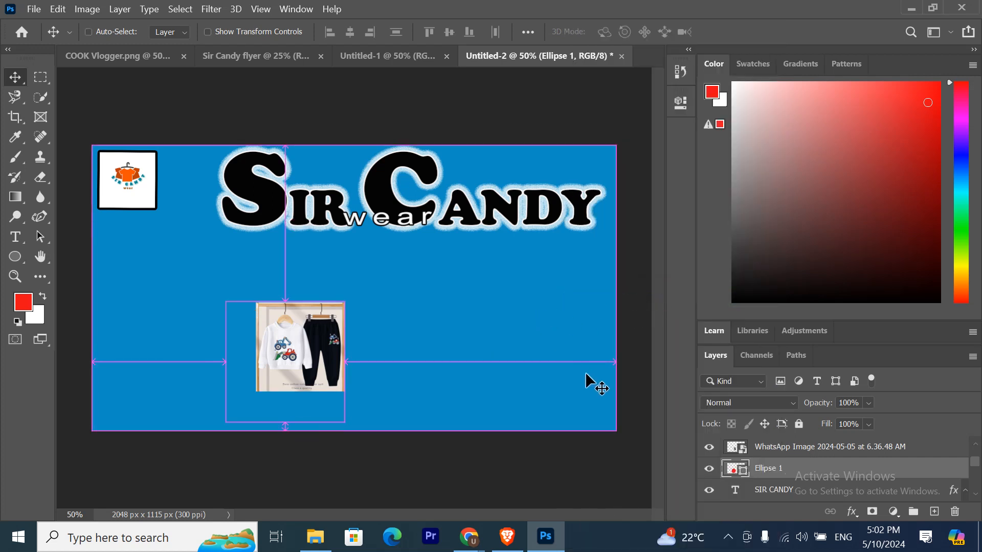
key(ctrl+alt+g)
- Clip the clothing photo to the red ellipse with a clipping mask and centre it inside the circle
right_click(778, 448)
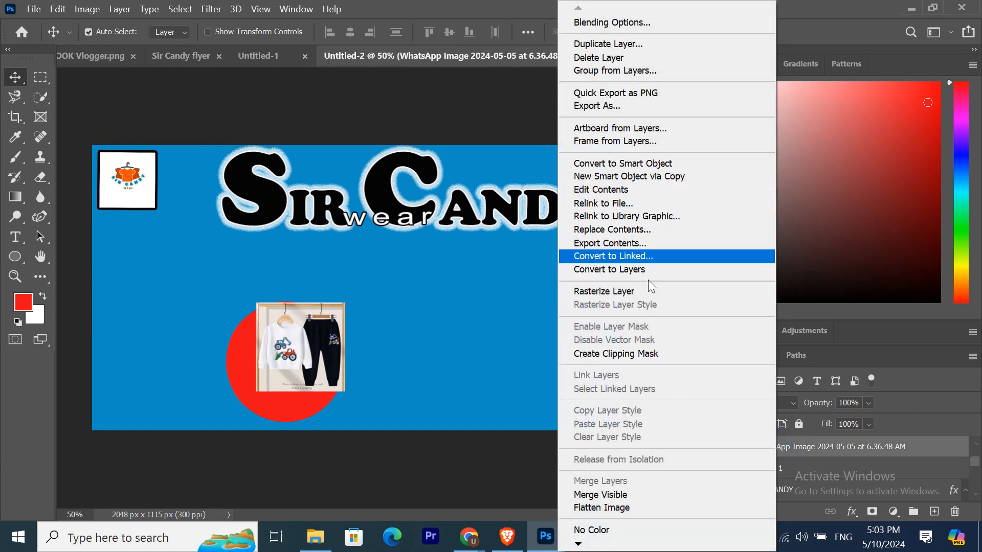
click(630, 354)
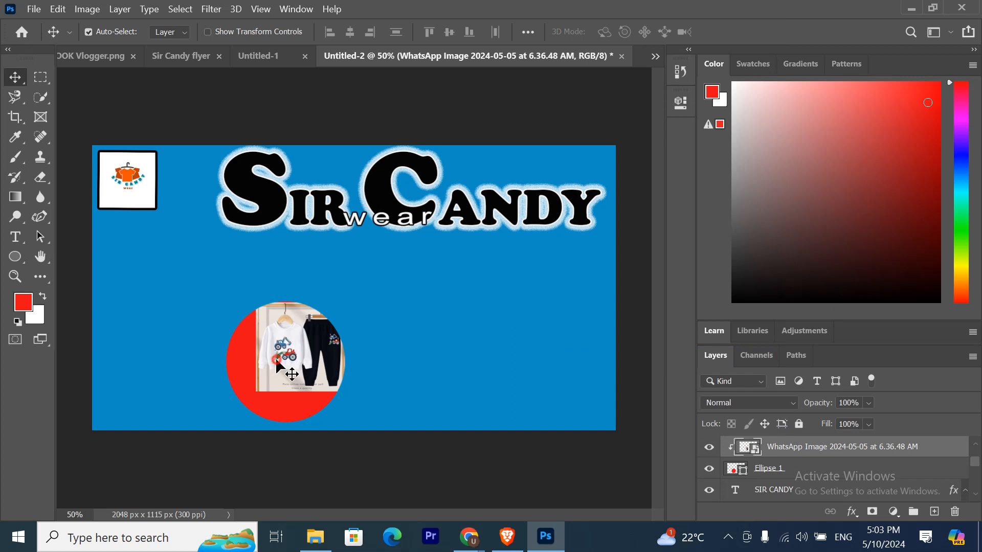
drag(277, 364, 276, 372)
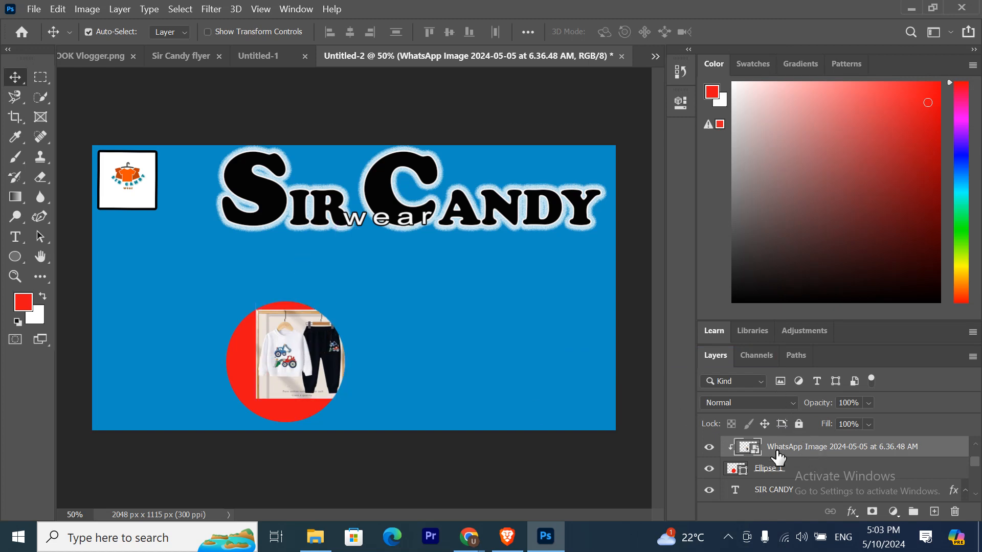
drag(311, 375, 302, 374)
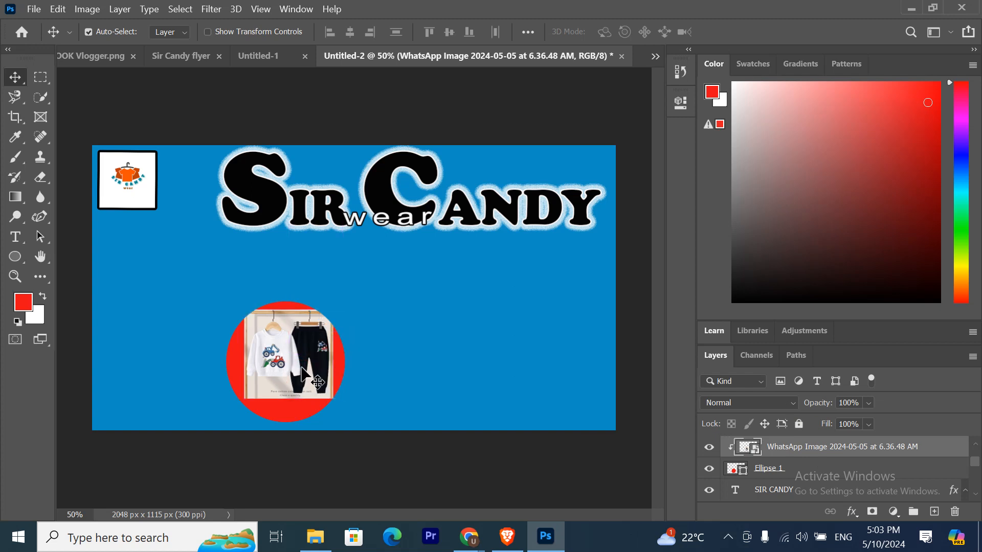
- Scale the clipped clothing photo to about 14.25% and position it so that it fills the red circle
key(ctrl)
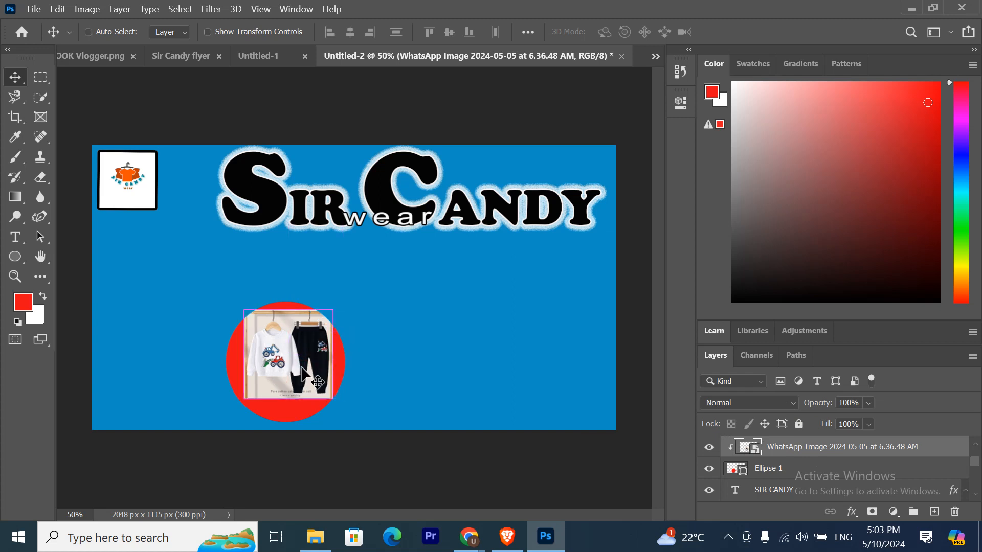
key(ctrl+t)
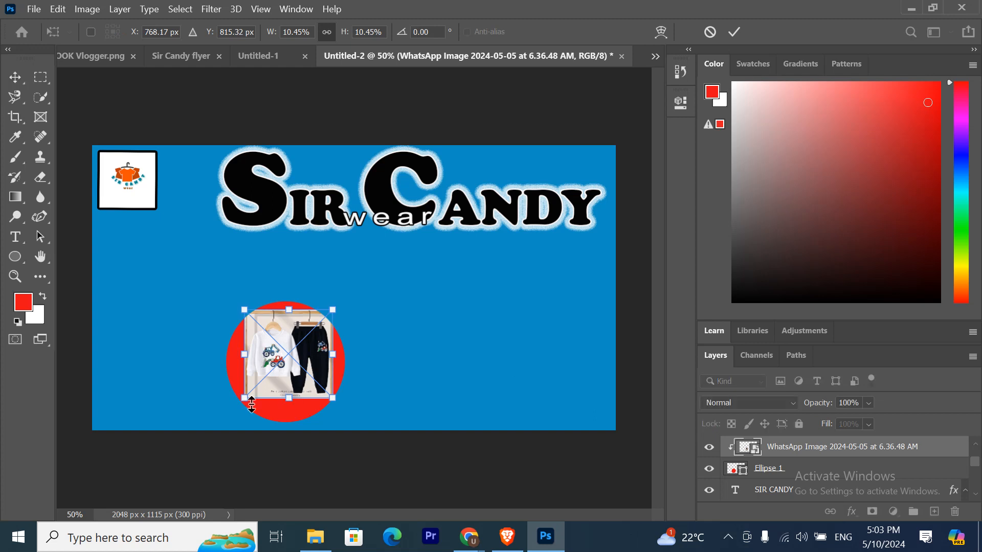
drag(243, 398, 224, 418)
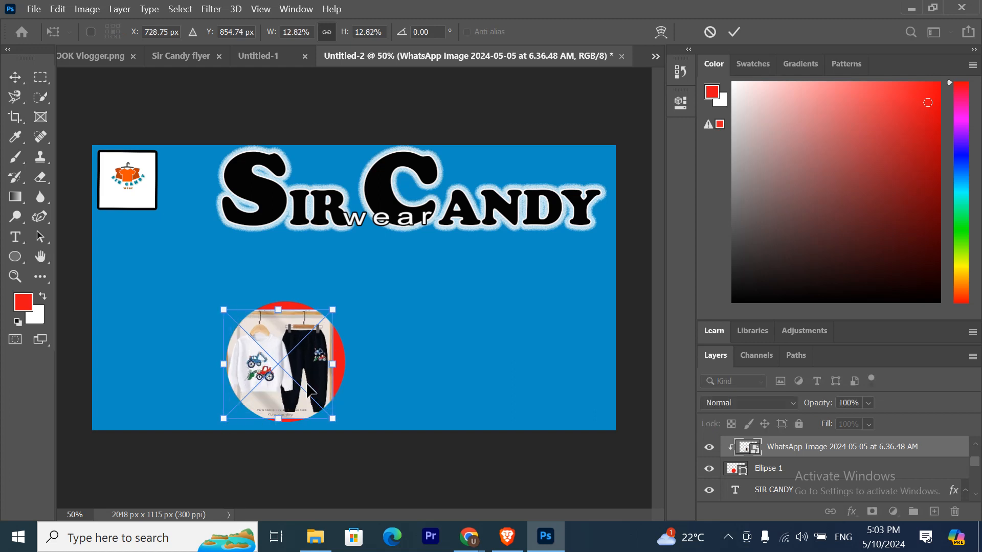
drag(327, 421, 334, 427)
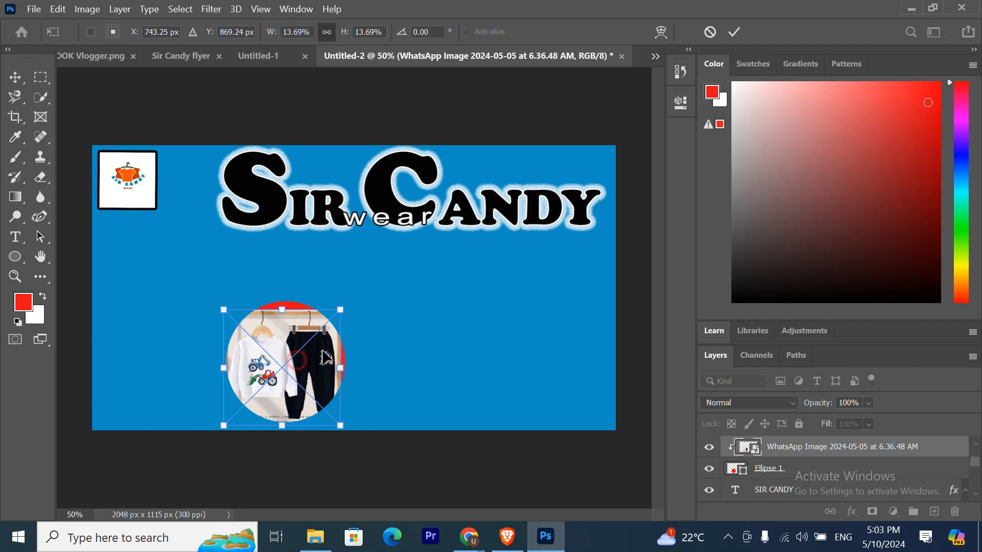
mouse_move(299, 369)
mouse_down()
mouse_move(320, 360)
mouse_move(305, 364)
mouse_up()
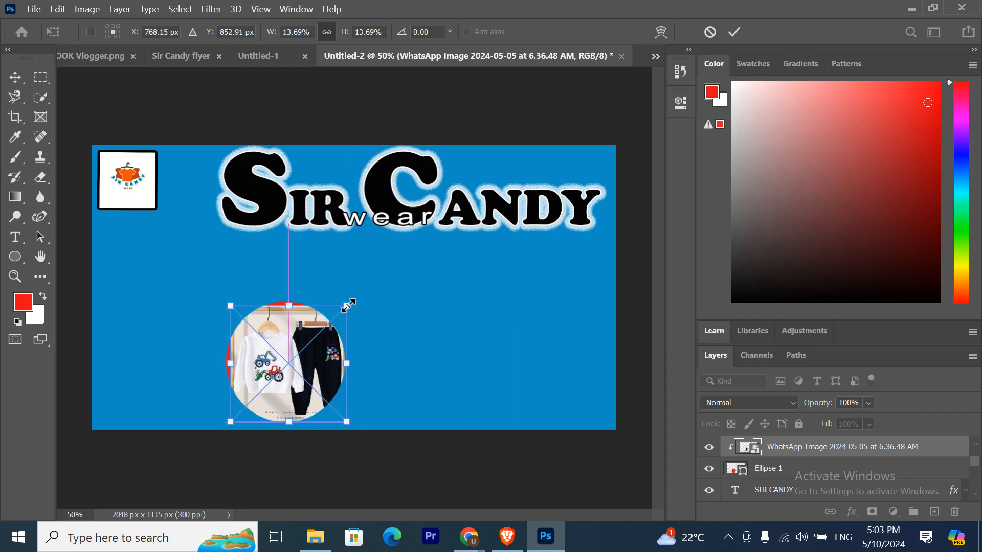
drag(353, 307, 326, 325)
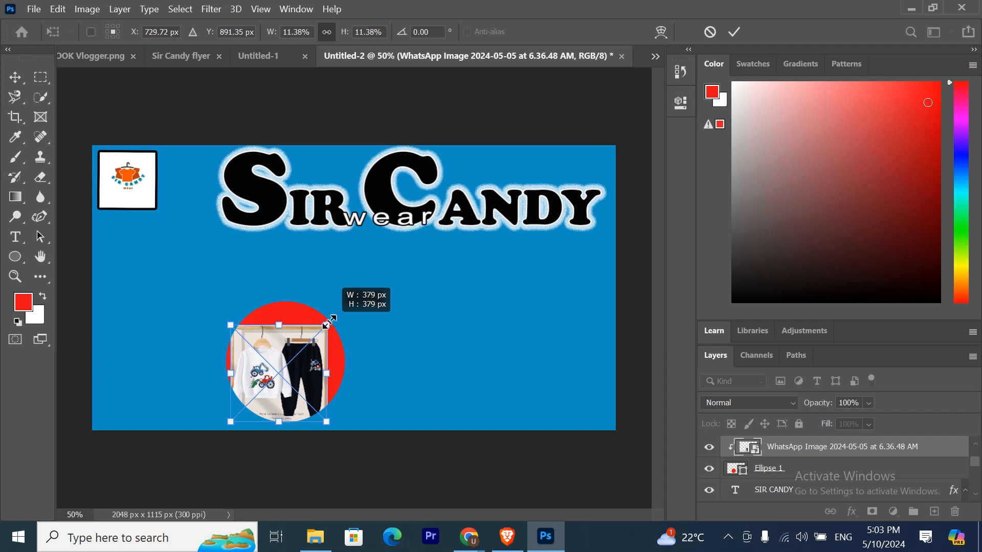
mouse_move(315, 384)
mouse_down()
mouse_move(332, 372)
mouse_move(322, 372)
mouse_up()
drag(337, 314, 344, 307)
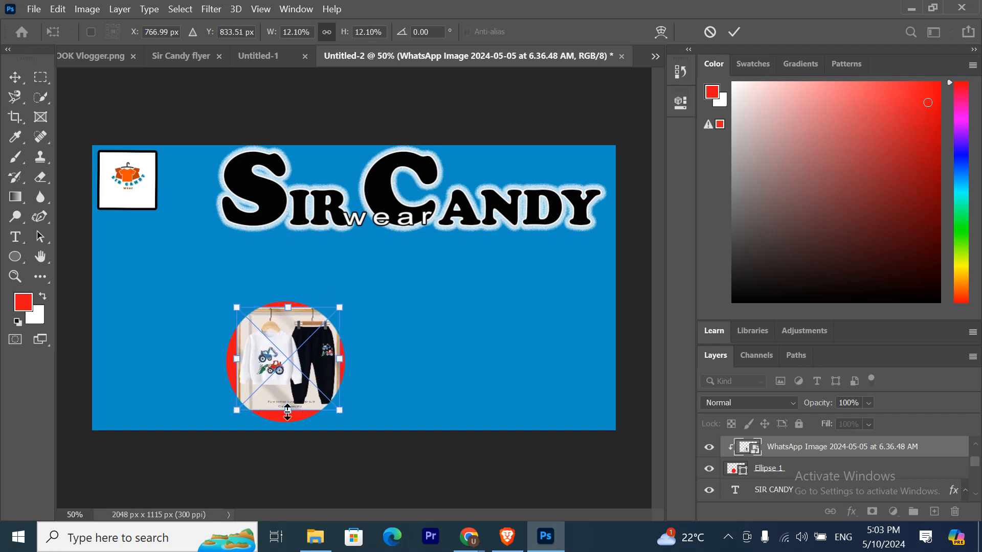
drag(236, 408, 224, 422)
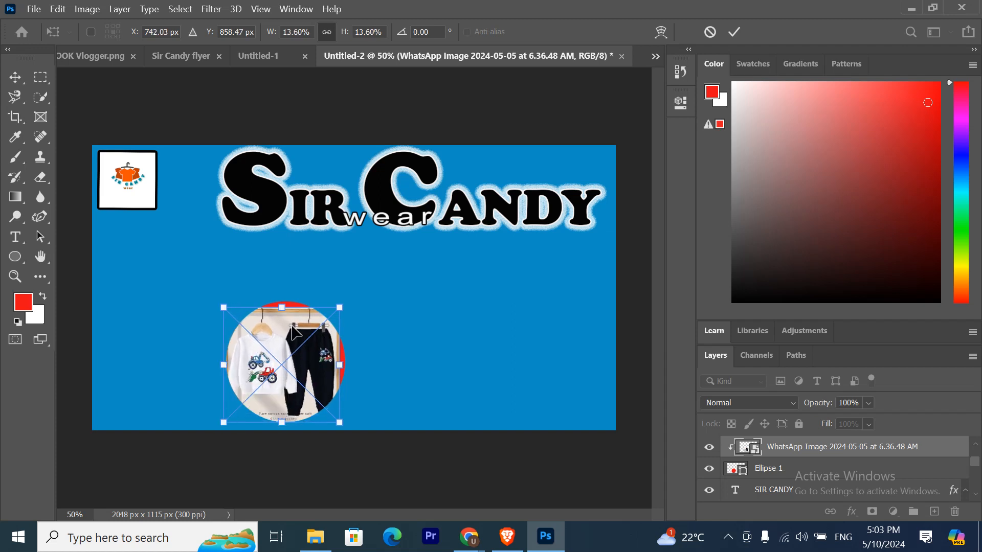
drag(280, 308, 283, 301)
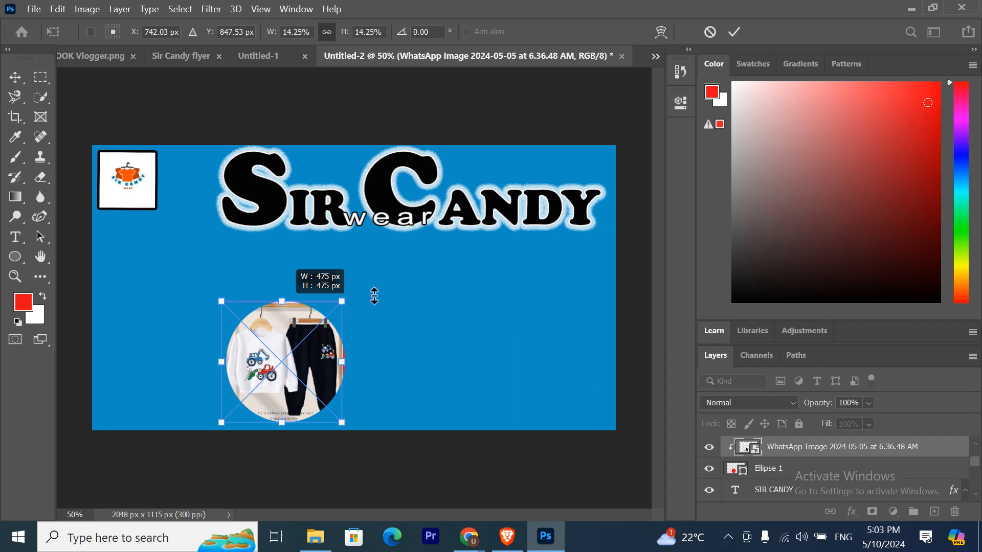
click(734, 33)
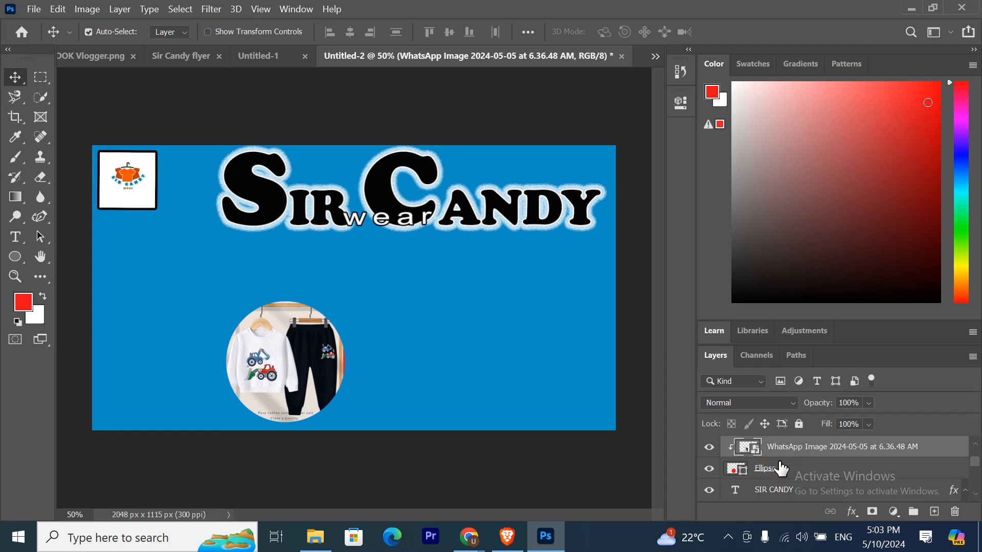
- Group the clothing photo layer together with the ellipse layer it is clipped to
key(ctrl+z)
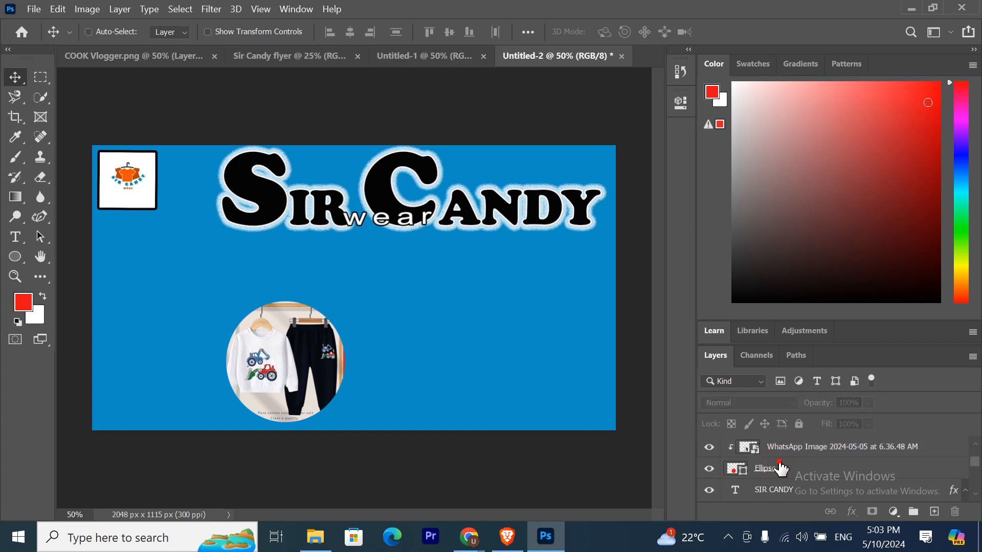
key(ctrl+z)
click(762, 468)
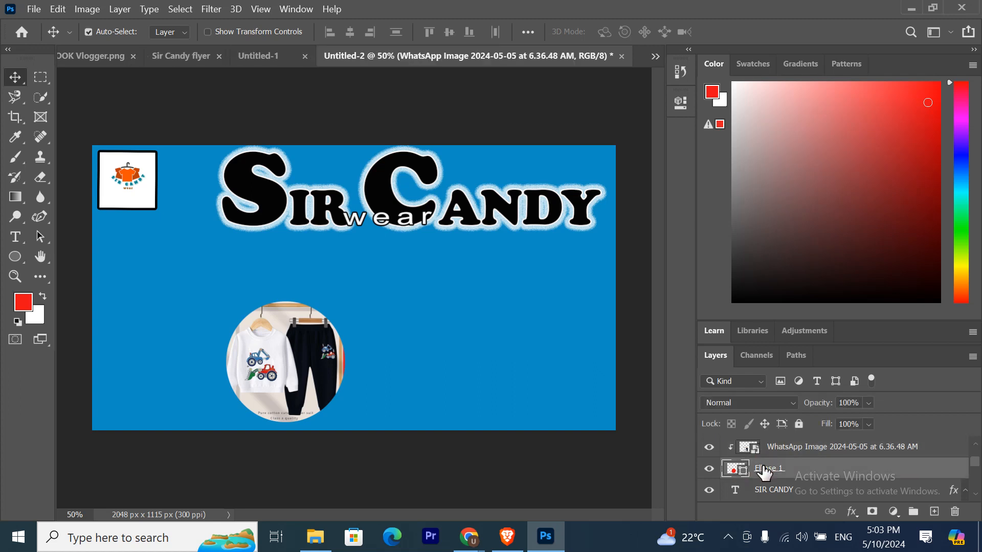
shift+click(780, 453)
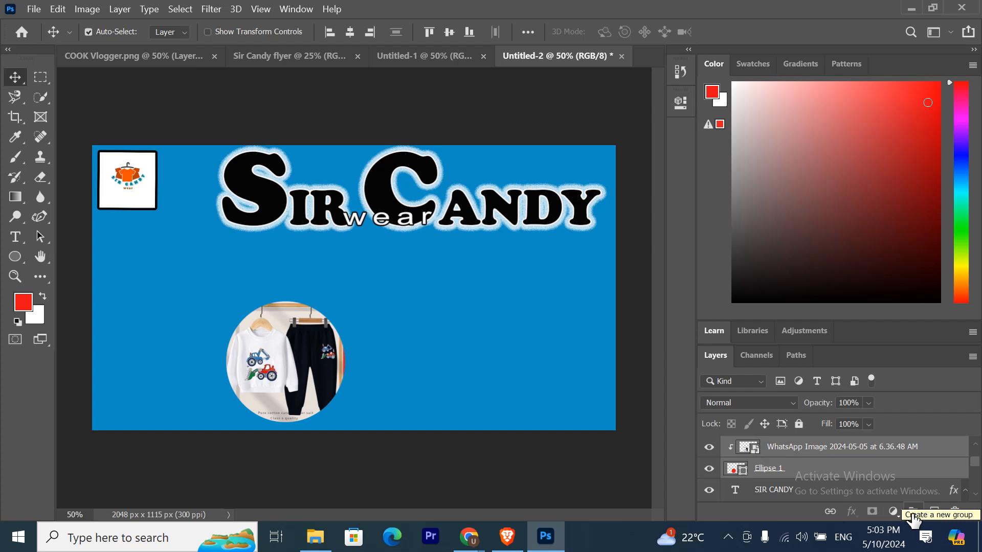
click(912, 513)
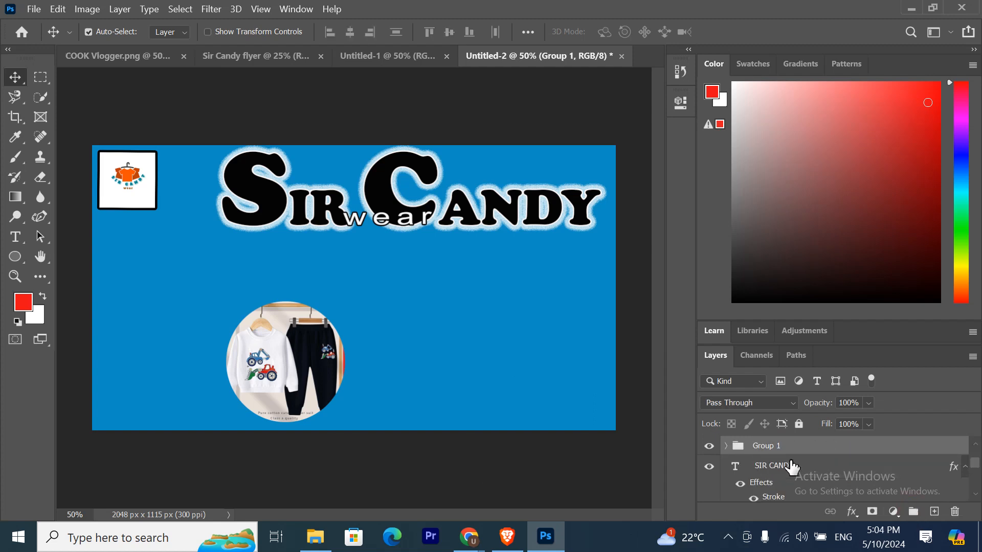
- Select the new photo circle group and nudge it horizontally a short way towards the banner's left edge
click(772, 457)
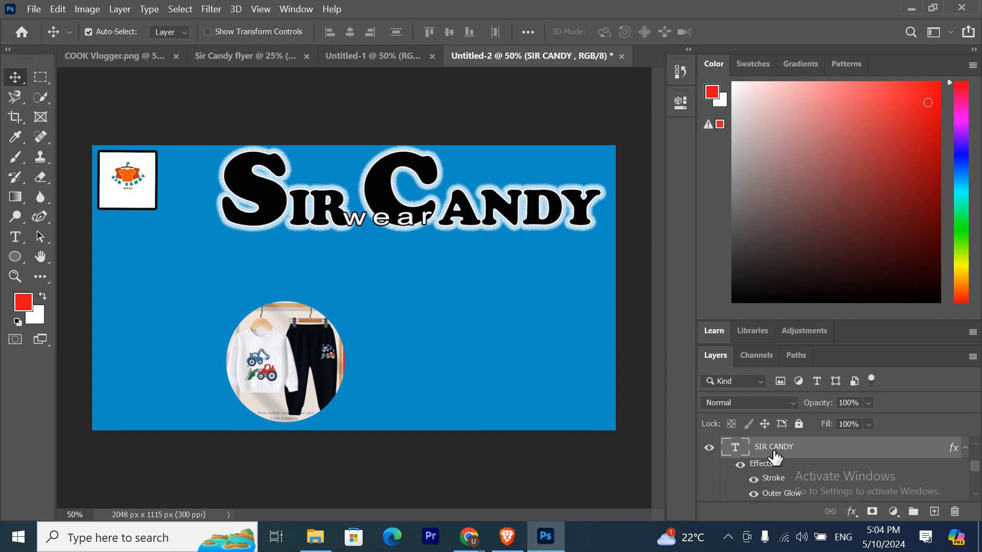
scroll(766, 467, up, 2)
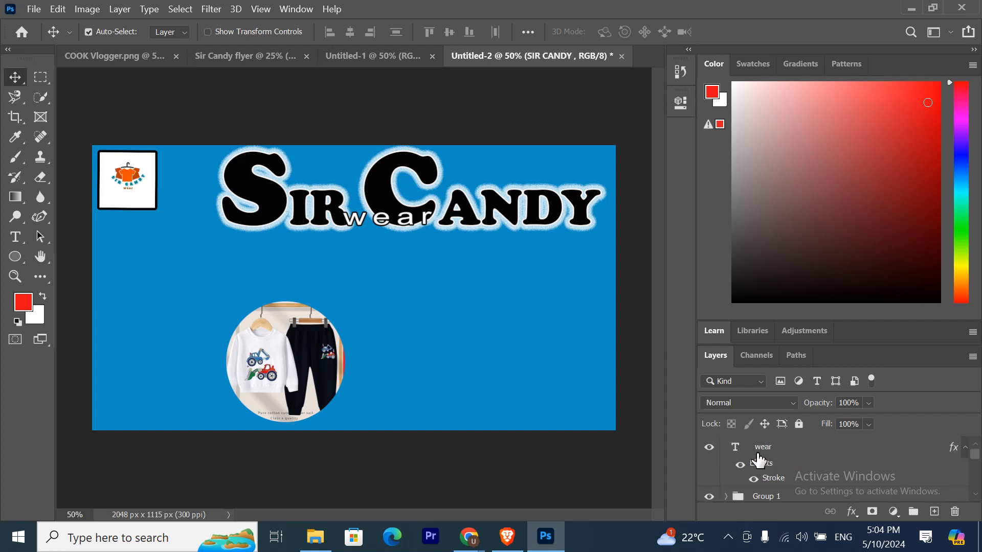
click(778, 497)
key(Left)
key(Left)
key(Left)
key(Left)
key(Left)
key(Left)
key(Left)
key(Left)
key(Left)
key(Left)
key(Left)
key(Left)
key(Left)
key(Left)
key(Left)
key(Left)
key(Left)
key(Left)
key(Left)
key(Left)
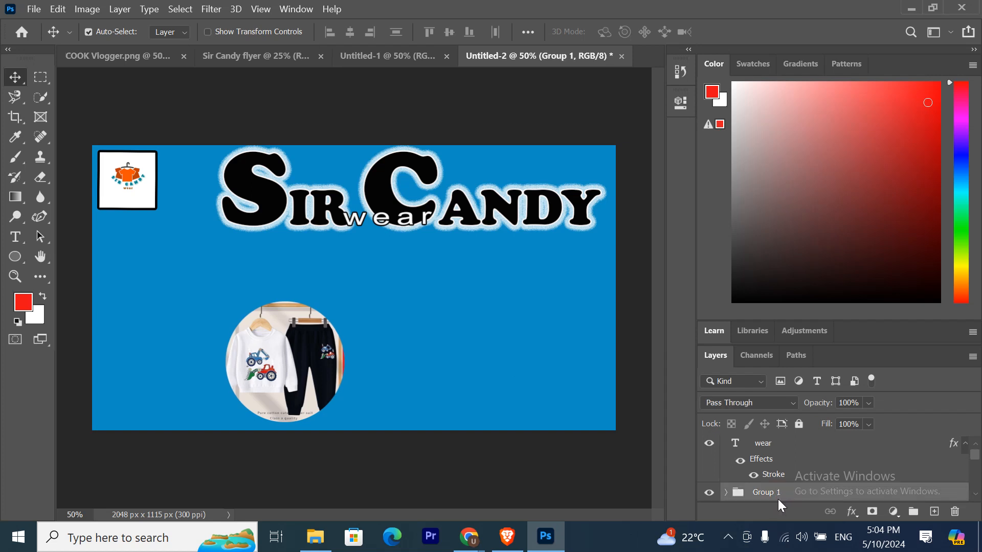
key(Left)
key(Left)
key(Left)
key(Left)
key(Left)
key(Left)
key(Left)
key(Left)
key(Left)
key(Left)
key(Left)
key(Left)
key(Left)
key(Left)
key(Left)
key(Left)
key(Left)
key(Left)
key(Left)
key(Left)
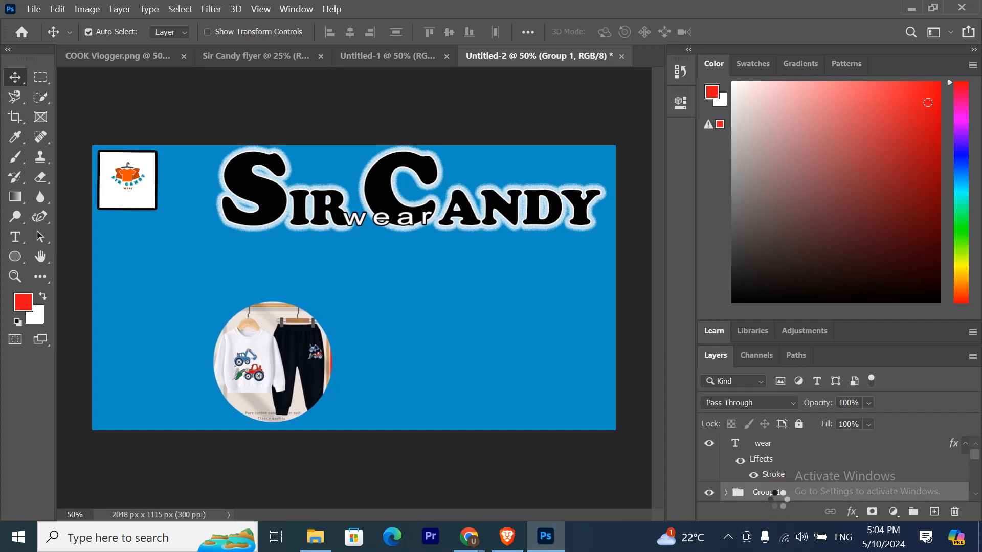
key(Left)
key(Left)
key(Left)
key(Left)
key(Left)
key(Left)
key(Left)
key(Left)
key(Left)
key(Left)
key(Left)
key(Left)
key(Left)
key(Left)
key(Left)
key(Left)
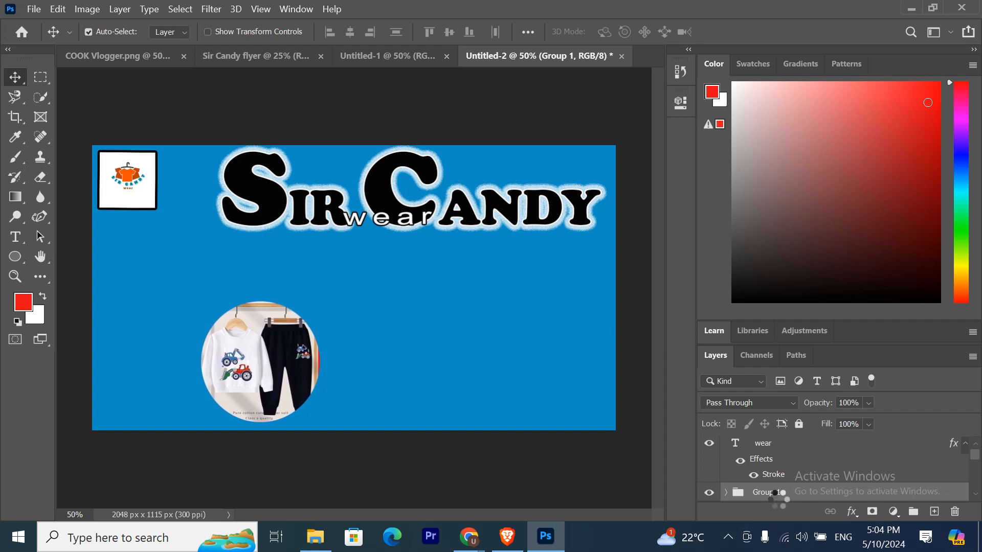
- Add a 10 px outside stroke in near-black 020202 to the photo circle group
click(851, 512)
click(876, 401)
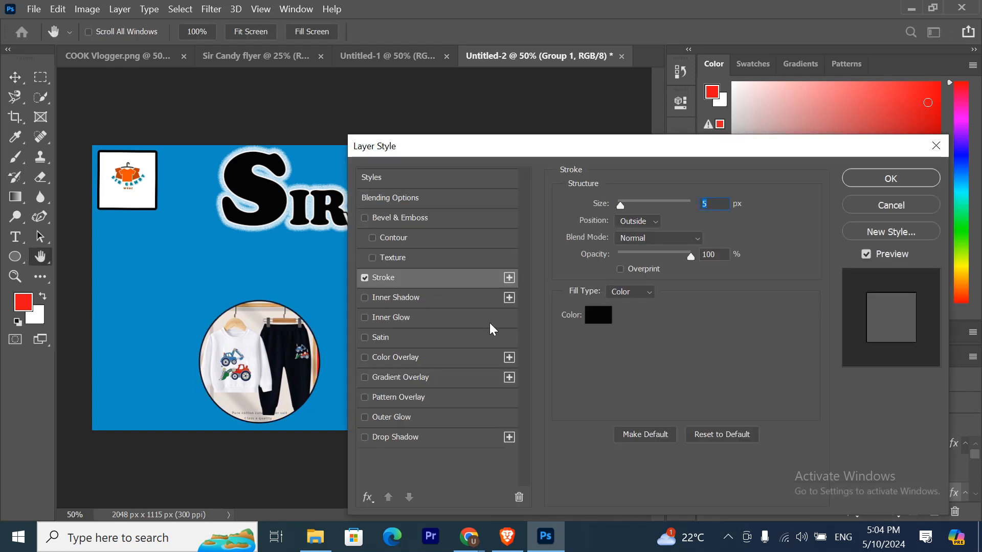
click(606, 314)
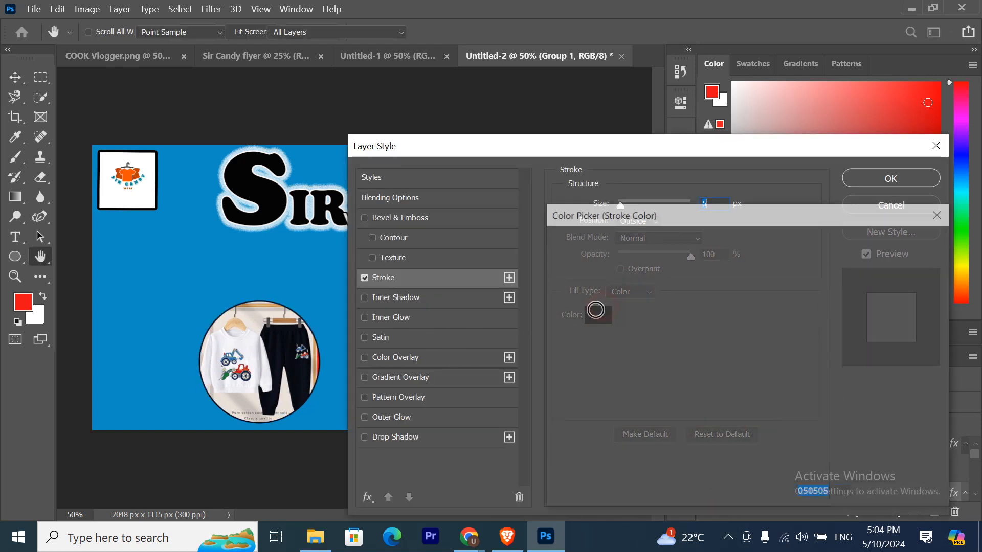
click(553, 252)
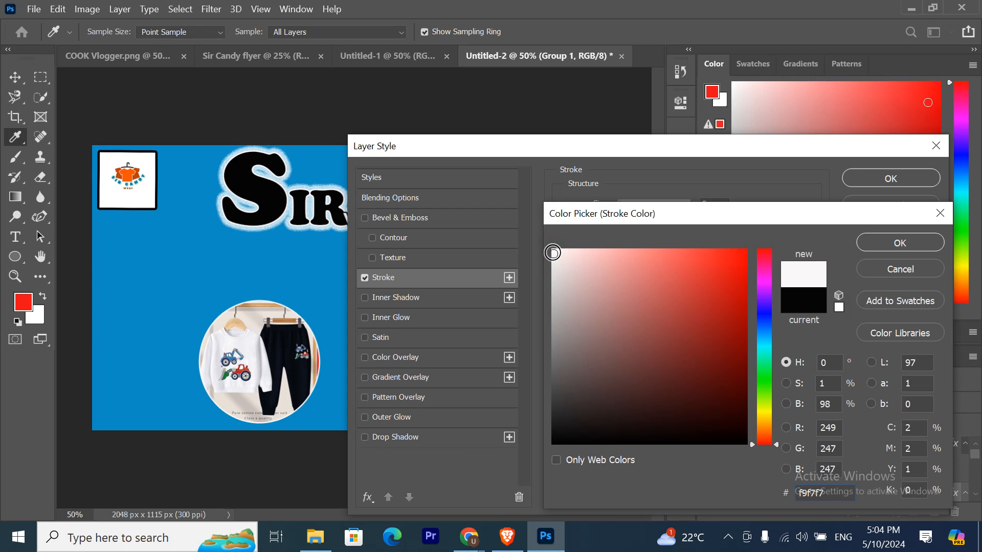
click(551, 442)
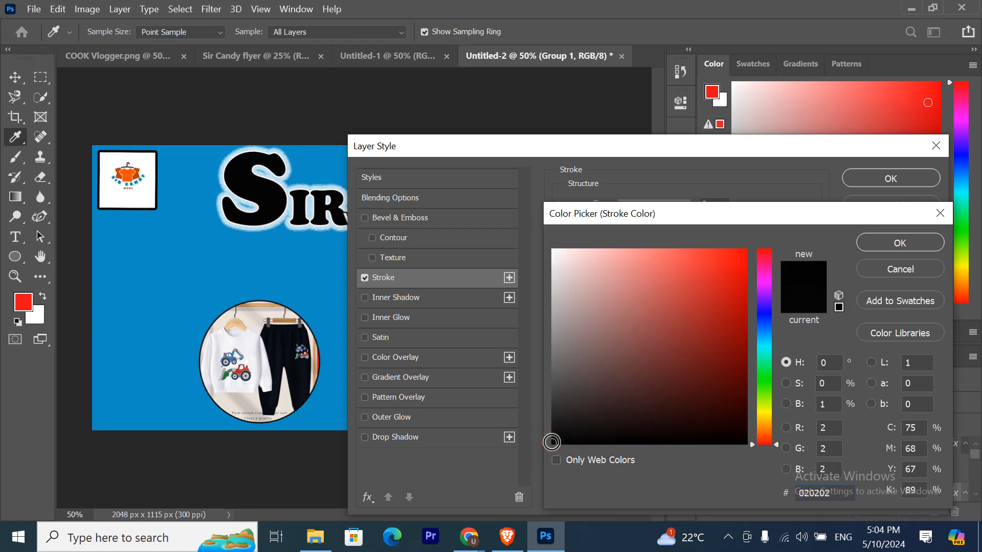
click(873, 229)
key(Return)
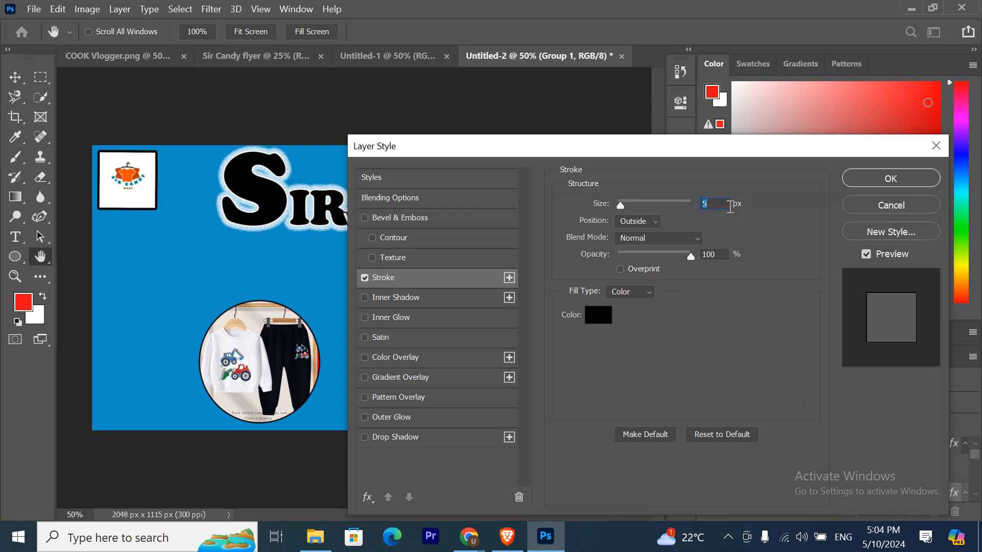
text(10)
click(929, 180)
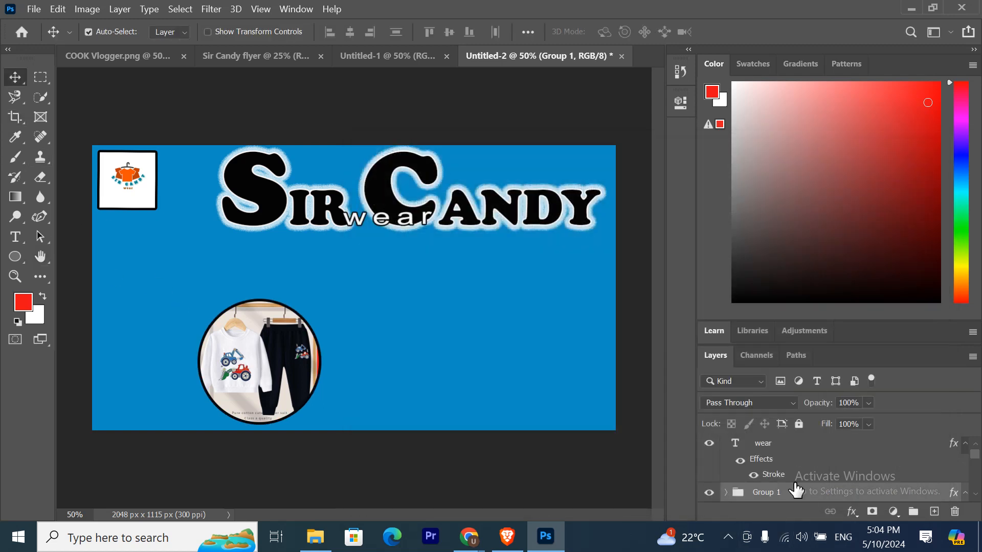
- Nudge the outlined photo circle group horizontally towards the banner's left edge, to just below and slightly right of the logo
click(795, 485)
key(Left)
key(Left)
key(Left)
key(Left)
key(Left)
key(Left)
key(Left)
key(Left)
key(Left)
key(Left)
key(Left)
key(Left)
key(Left)
key(Left)
key(Left)
key(Left)
key(Left)
key(Left)
key(Left)
key(Left)
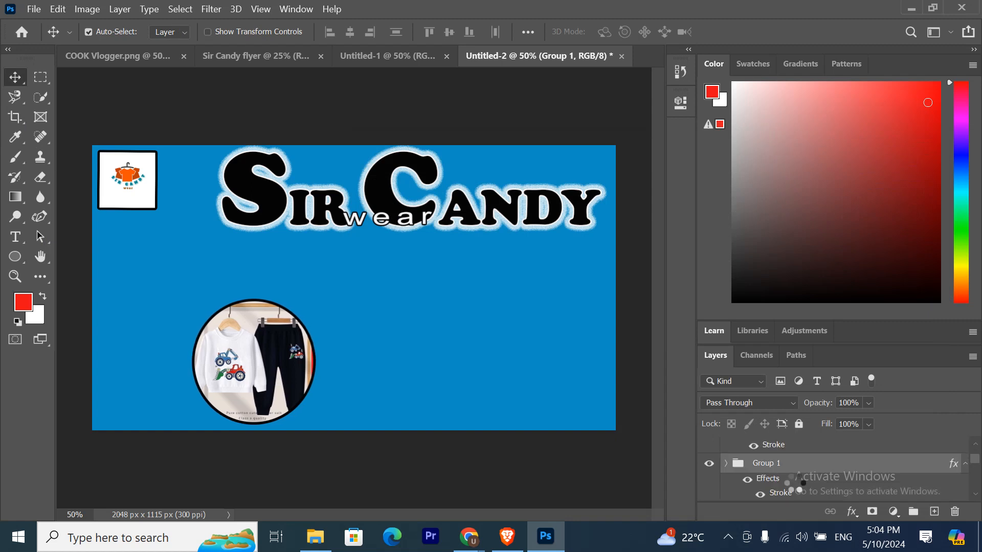
key(Left)
key(Left)
key(Left)
key(Left)
key(Left)
key(Left)
key(Left)
key(Left)
key(Left)
key(Left)
key(Left)
key(Left)
key(Left)
key(Left)
key(Left)
key(Left)
key(Left)
key(Left)
key(Left)
key(Left)
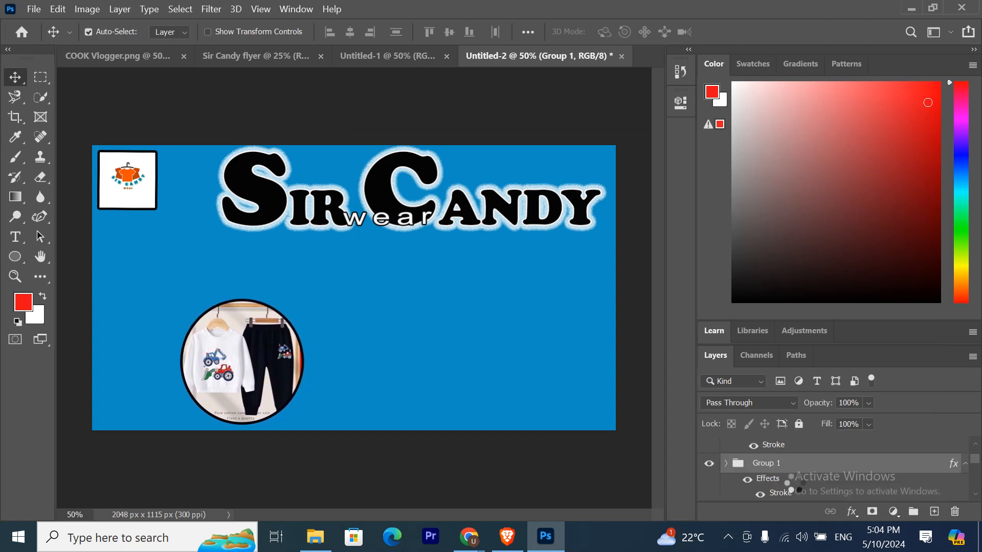
key(Left)
key(Left)
key(Left)
key(Left)
key(Left)
key(Left)
key(Left)
key(Left)
key(Left)
key(Left)
key(Left)
key(Left)
key(Left)
key(Left)
key(Left)
key(Left)
key(Left)
key(Left)
key(Left)
key(Left)
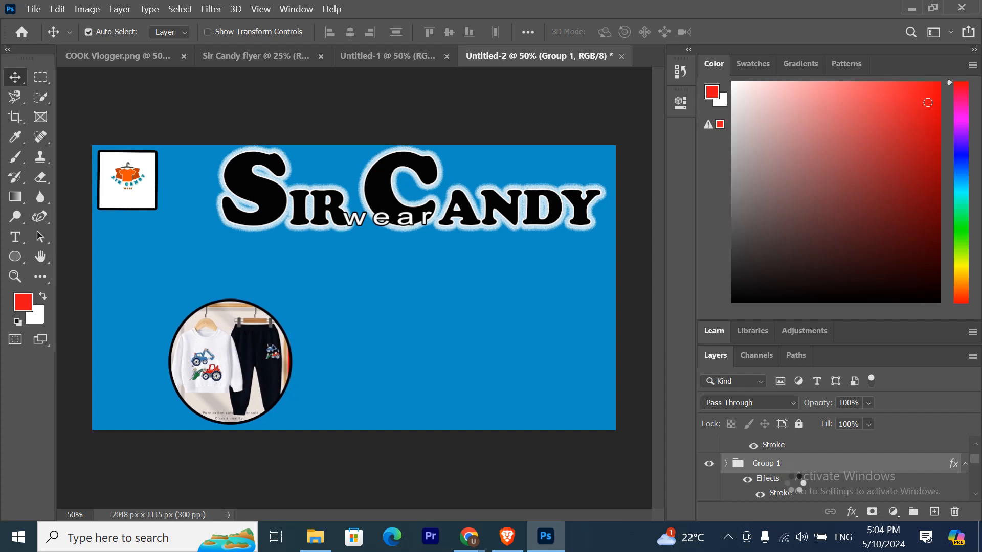
key(Left)
key(Left)
key(Left)
key(Left)
key(Left)
key(Left)
key(Left)
key(Left)
key(Left)
key(Left)
key(Left)
key(Left)
key(Left)
key(Left)
key(Left)
key(Left)
key(Left)
key(Left)
key(Left)
key(Left)
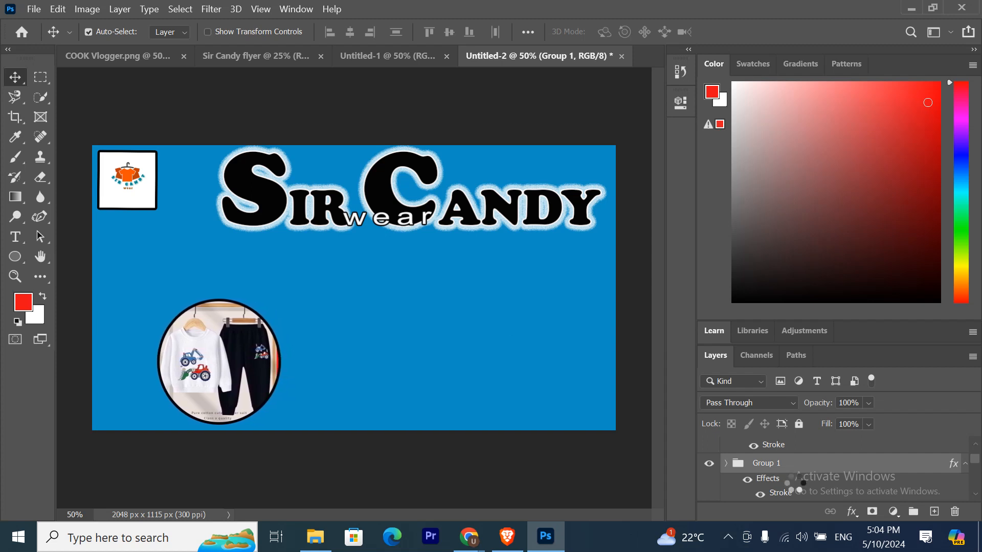
key(Left)
key(Left)
key(Left)
key(Left)
key(Left)
key(Left)
key(Left)
key(Left)
key(Left)
key(Left)
key(Left)
key(Left)
key(Left)
key(Left)
key(Left)
key(Left)
key(Left)
key(Left)
key(Left)
key(Left)
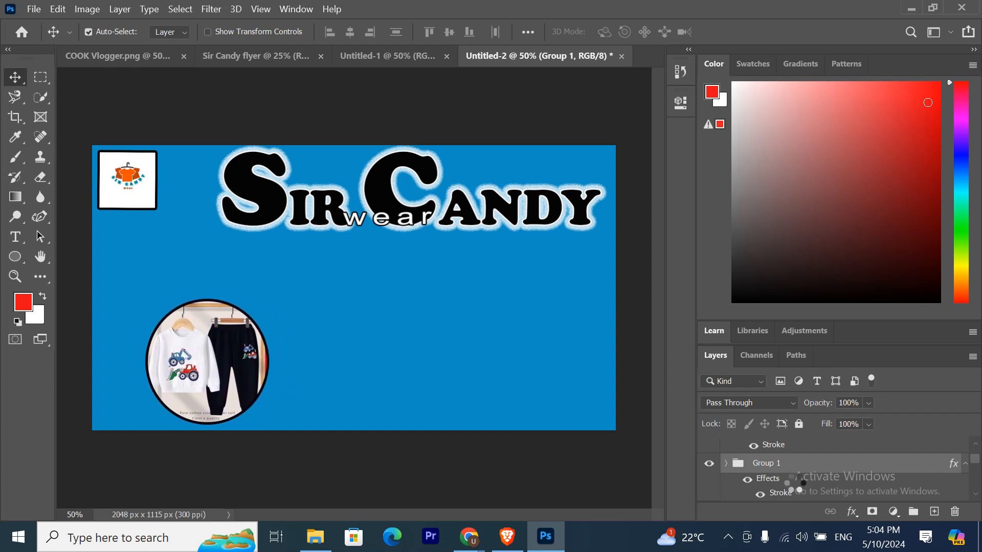
key(Left)
key(Left)
key(Left)
key(Left)
key(Left)
key(Left)
key(Left)
key(Left)
key(Left)
key(Left)
key(Left)
key(Left)
key(Left)
key(Left)
key(Left)
key(Left)
key(Left)
key(Left)
key(Left)
key(Left)
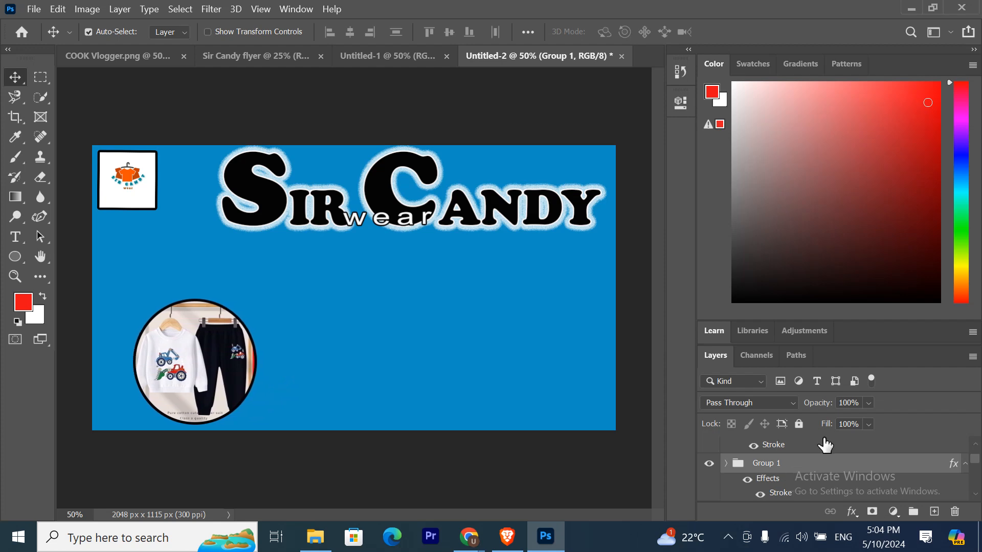
- Switch to File Explorer and bring the six Downloads photos from WhatsApp Image 6.38.35 AM through 6.36.48 AM into the Photoshop banner
click(318, 540)
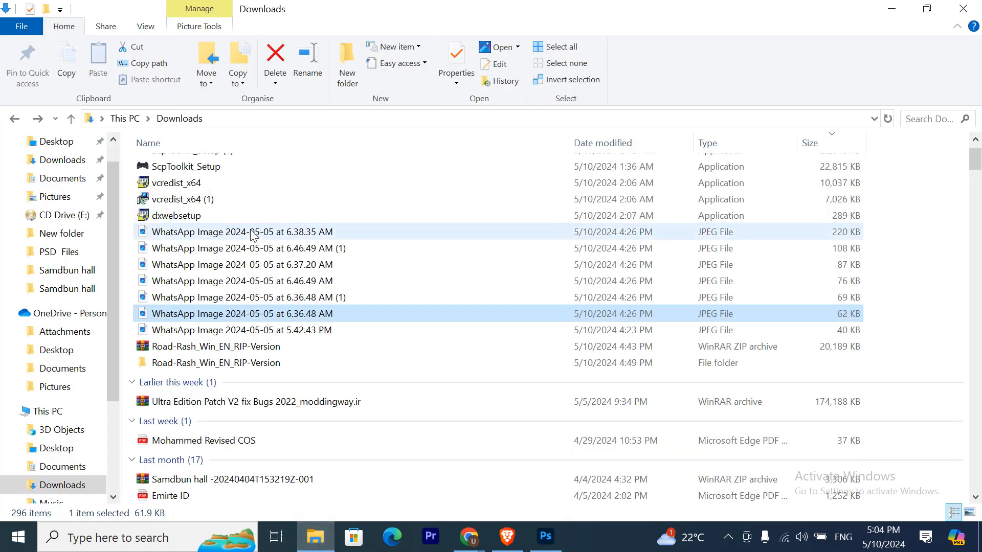
click(282, 235)
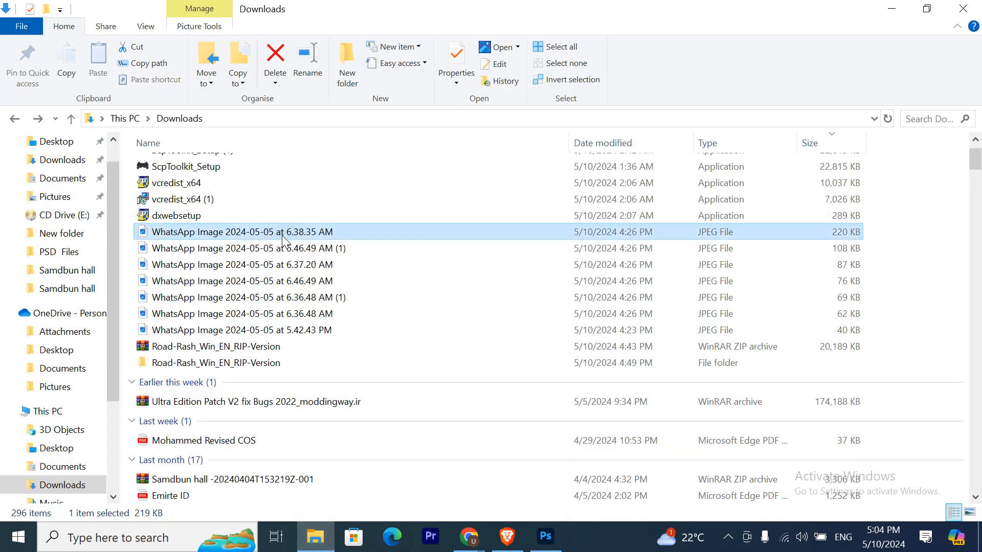
shift+click(299, 317)
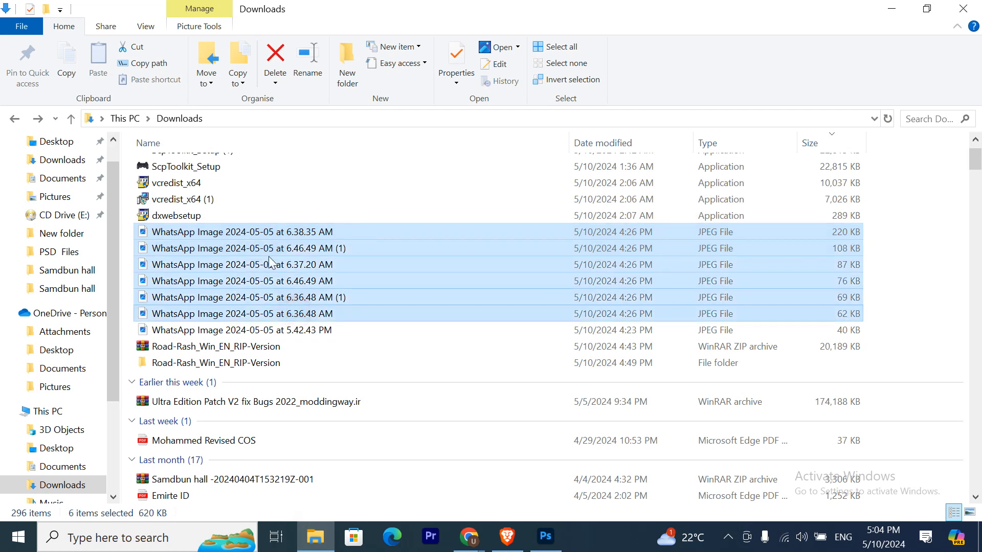
drag(268, 250, 499, 383)
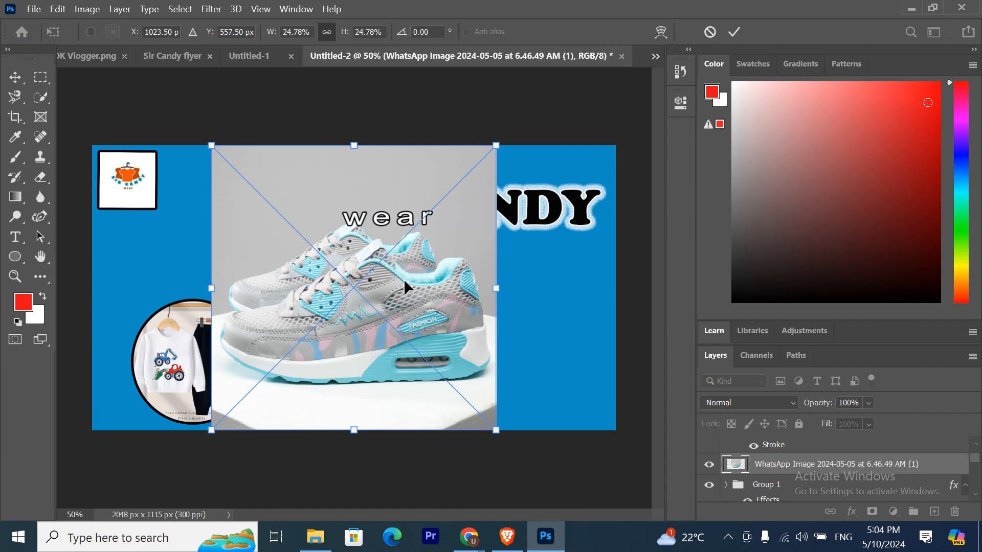
- Accept the placed photos 6.46.49 AM (1), 6.37.20 AM and 6.46.49 AM at default size, with the last two above the wear text
scroll(817, 464, up, 1)
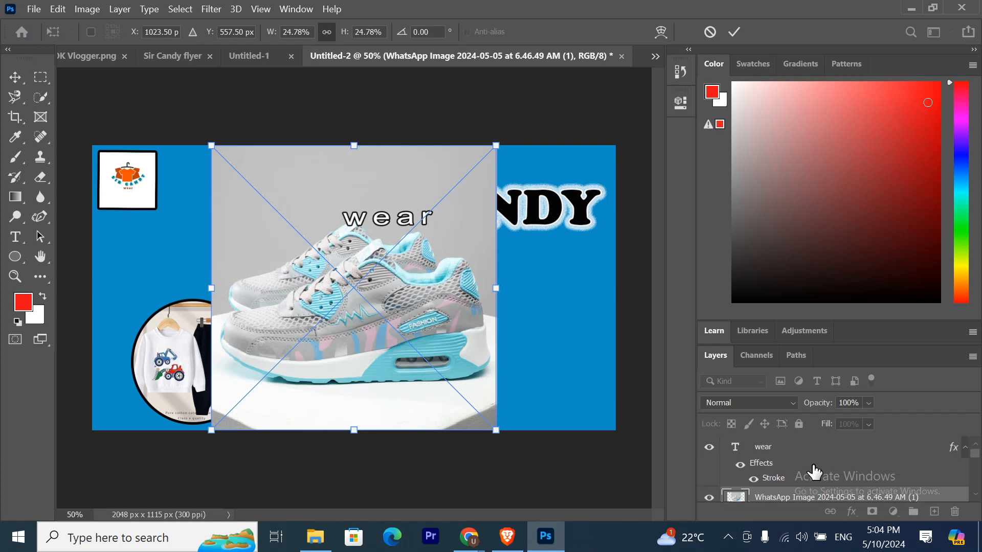
key(Return)
key(ctrl+t)
click(757, 451)
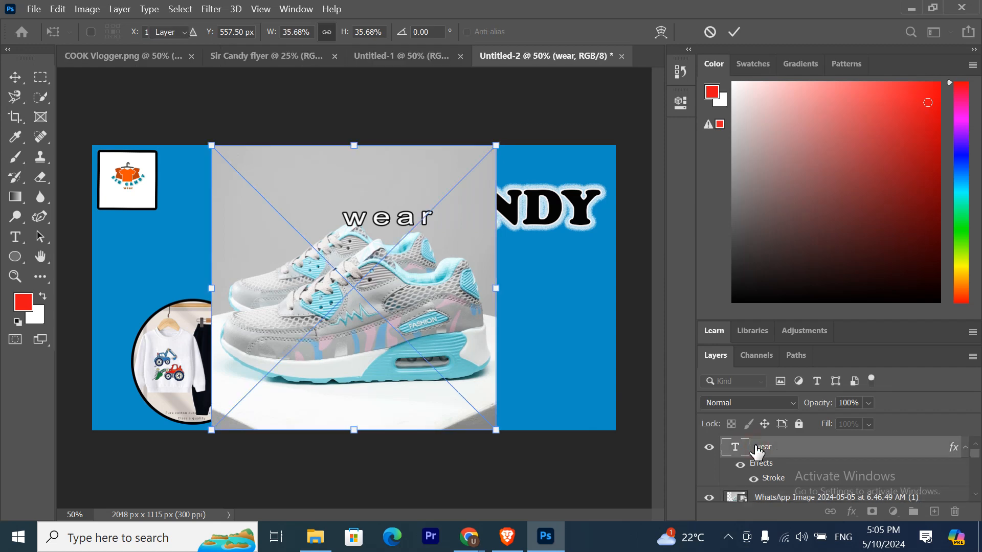
key(Return)
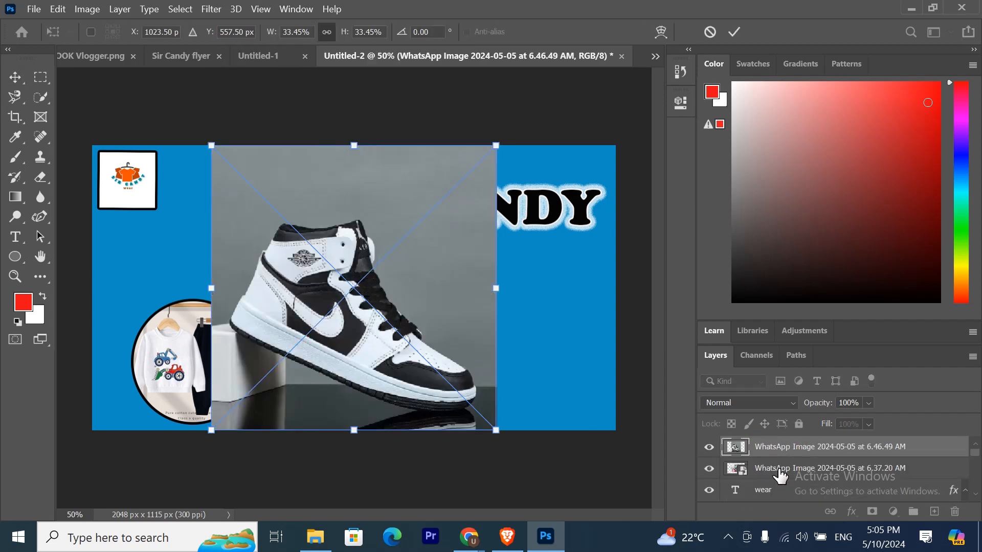
scroll(779, 459, down, 4)
scroll(779, 459, up, 4)
click(778, 468)
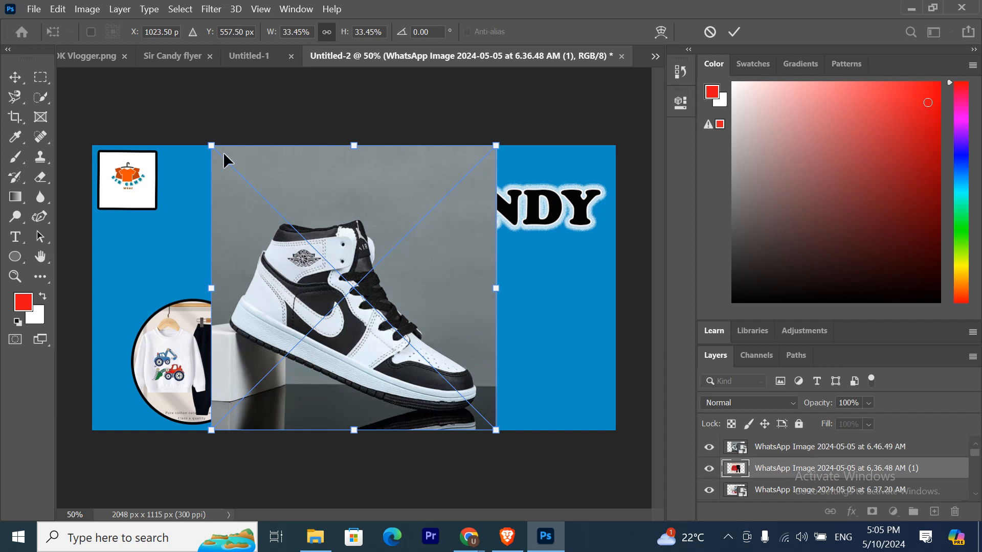
- Scale the placed photo 6.36.48 AM (1) to about 14.65% and move it 430 px horizontally to the banner's lower-right area
drag(275, 219, 372, 306)
drag(475, 383, 584, 383)
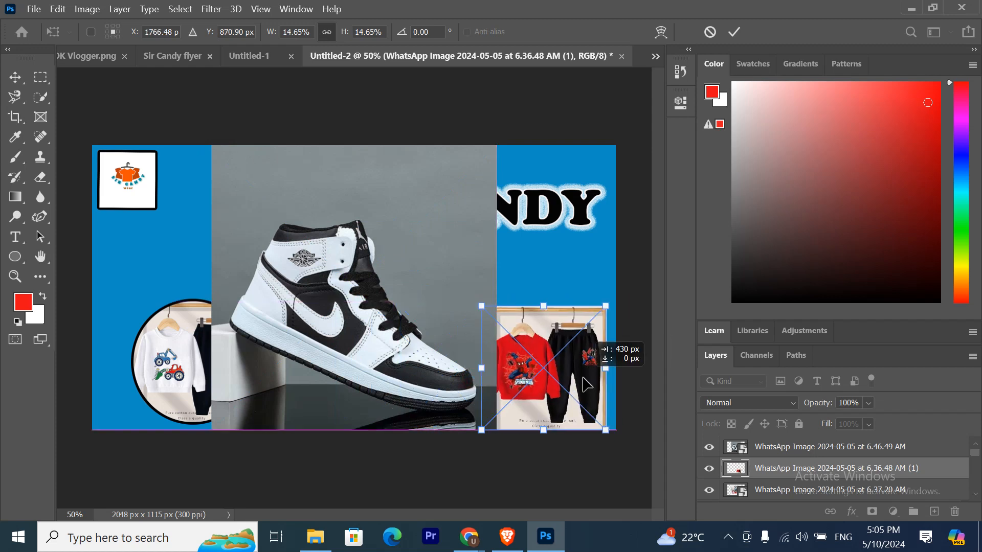
click(735, 33)
- Scale the placed photo 6.36.48 AM to about 13.54%, keeping its lower-left corner in place, and accept the placement
click(466, 212)
key(ctrl+t)
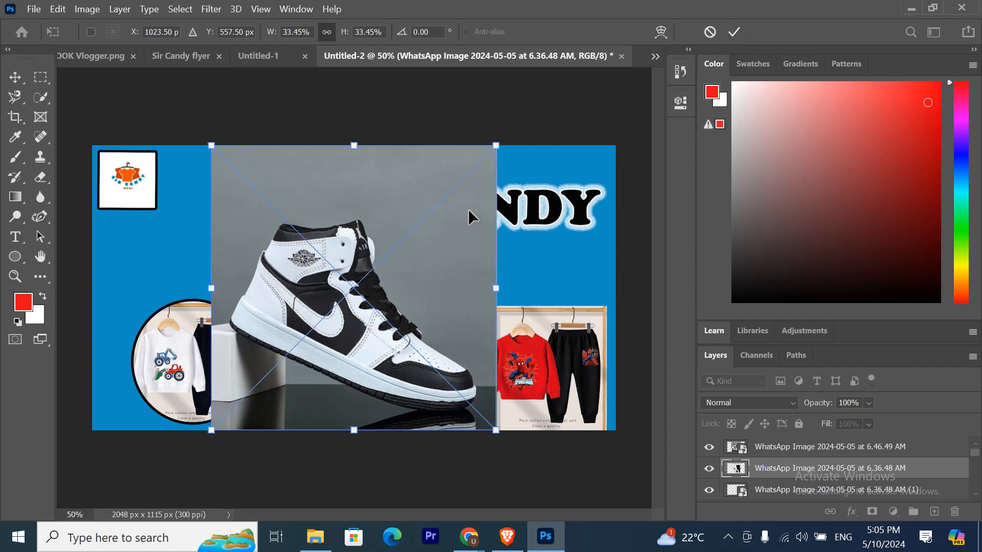
drag(496, 145, 327, 315)
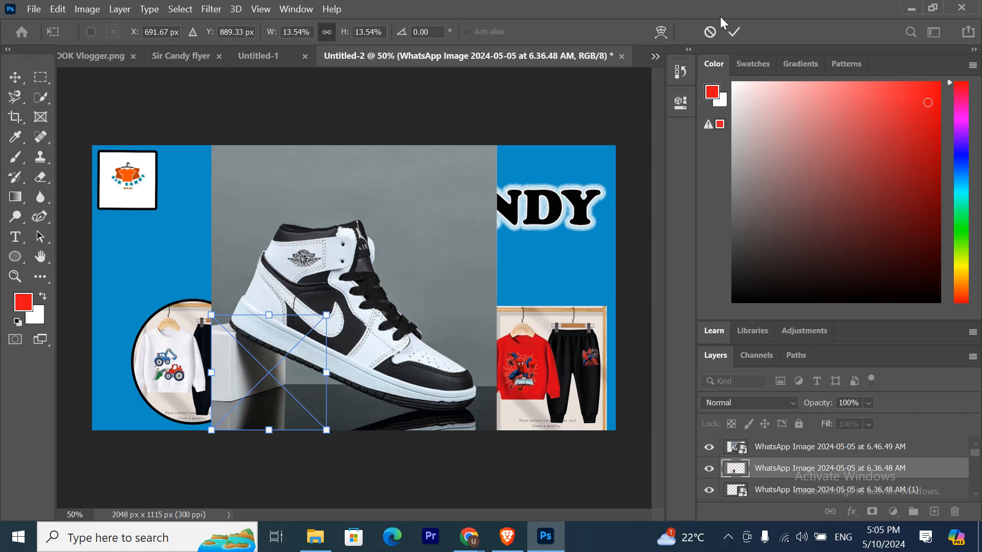
click(733, 33)
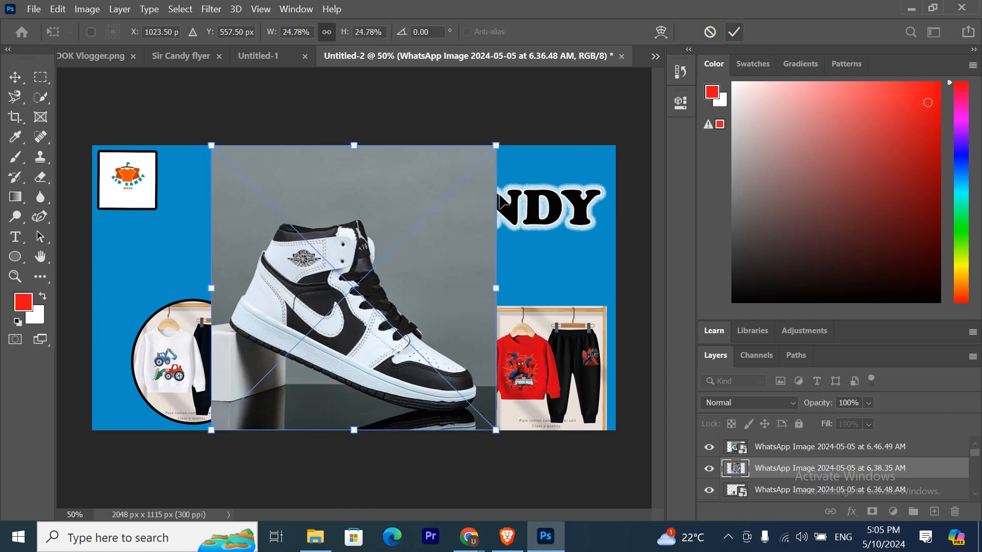
- Scale the placed photo 6.38.35 AM to about 13.31% and nudge it left to about X 729.5 px
drag(495, 146, 364, 278)
key(Left)
key(Left)
key(Left)
key(Left)
key(Left)
key(Left)
key(Left)
key(Left)
key(Left)
key(Left)
key(Left)
key(Left)
key(Left)
key(Left)
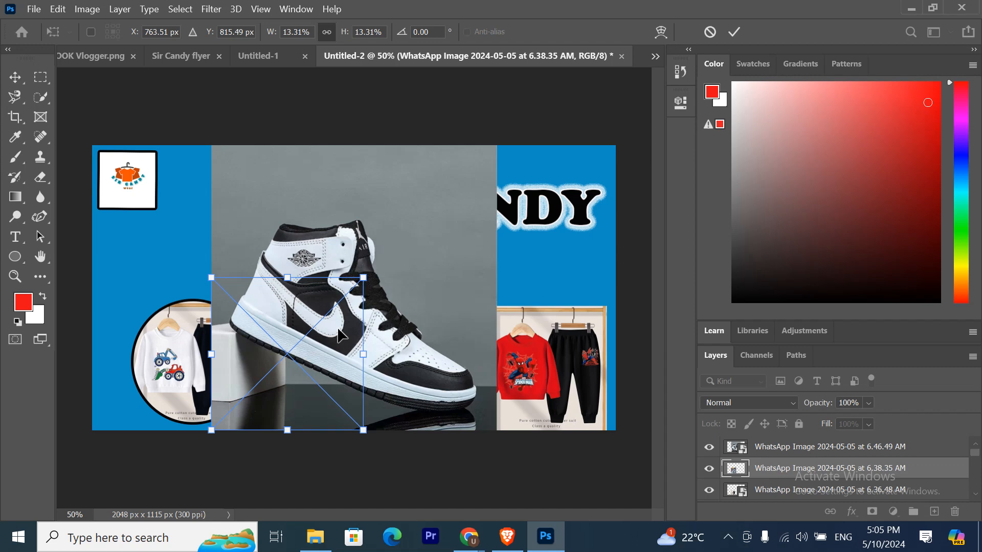
key(Left)
key(Left)
key(Left)
key(Left)
key(Left)
key(Left)
key(Left)
key(Left)
key(Left)
key(Left)
key(Left)
key(Left)
key(Left)
key(Left)
key(Left)
key(Left)
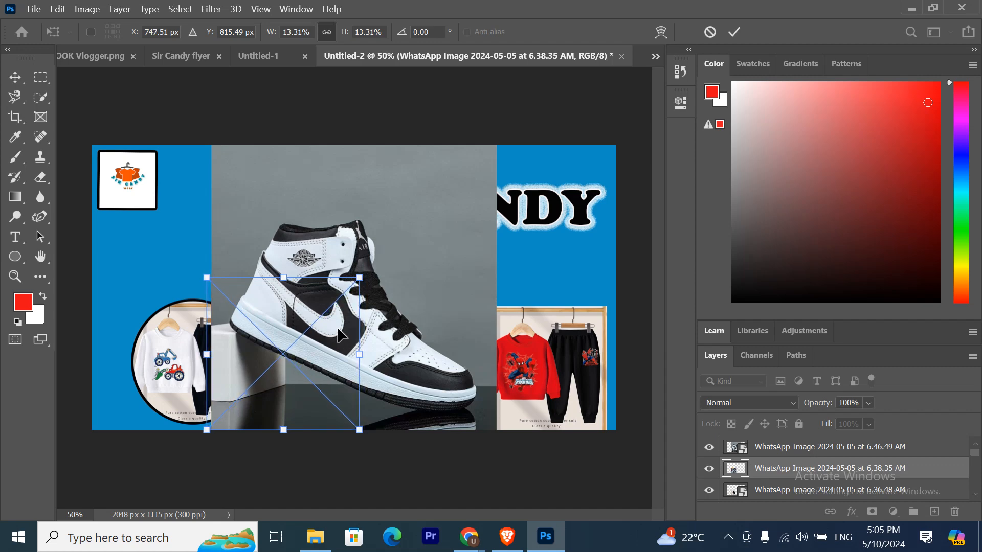
key(Left)
key(Left)
key(Left)
key(Left)
key(Left)
key(Left)
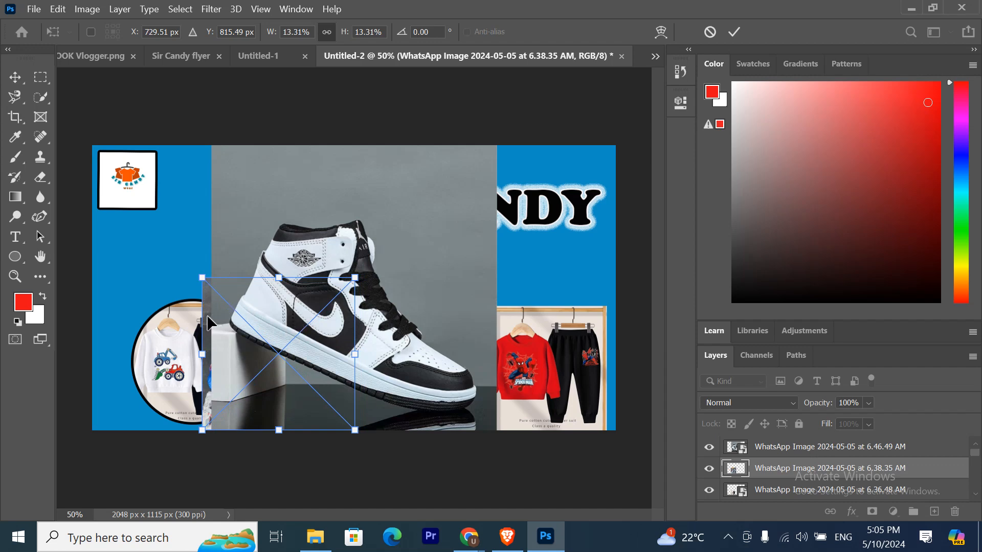
- Shrink photo 6.38.35 AM to about 7.79% beneath the logo and move its layer directly above Layer 0
drag(210, 322, 122, 289)
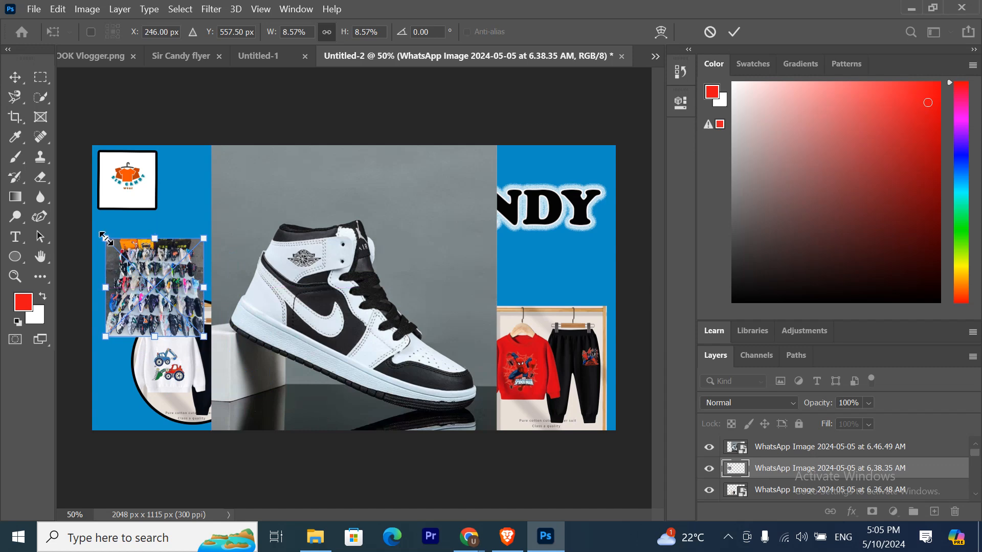
mouse_move(105, 238)
mouse_down()
mouse_move(90, 160)
mouse_move(114, 248)
mouse_up()
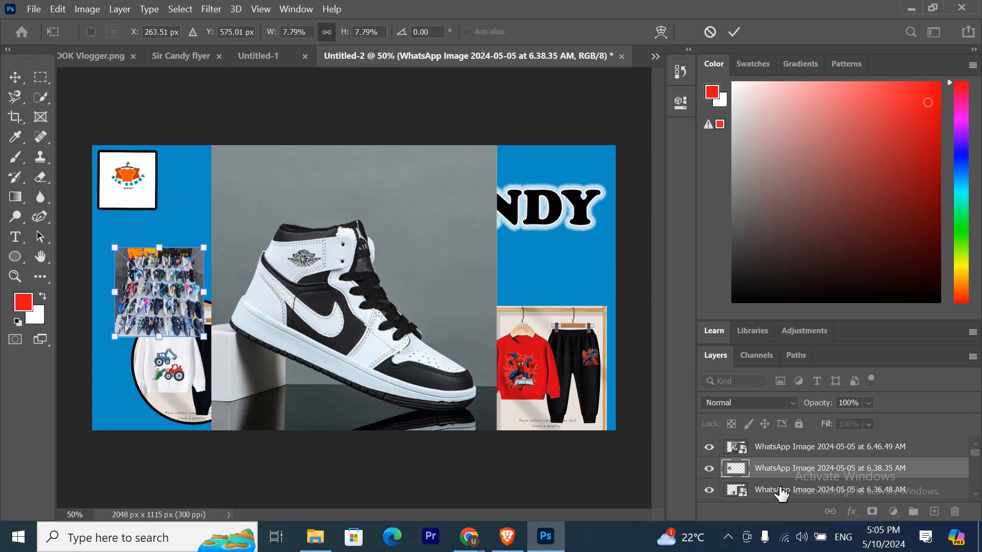
drag(784, 469, 766, 459)
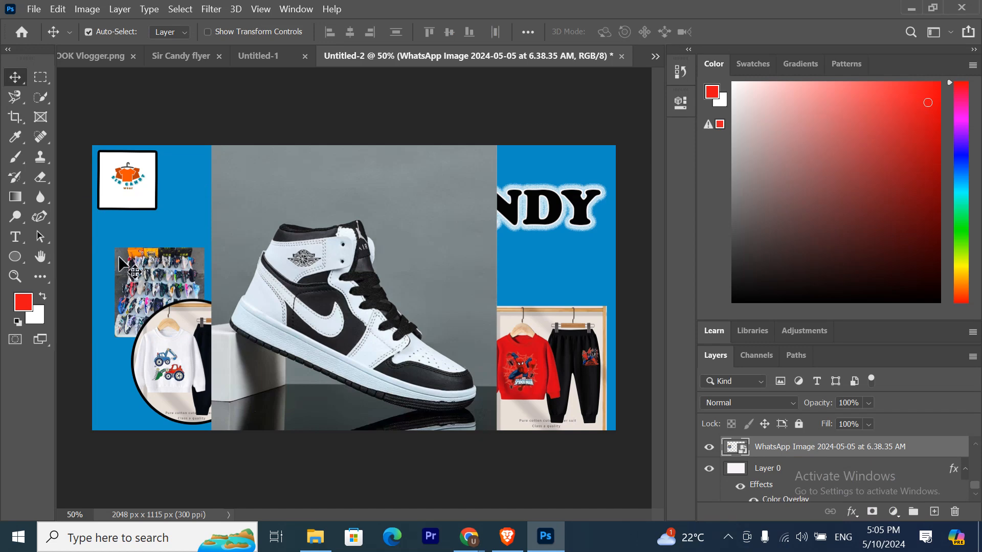
- Enlarge photo 6.38.35 AM to about 46.58% so it covers the banner, and set its opacity to 34%
key(ctrl+t)
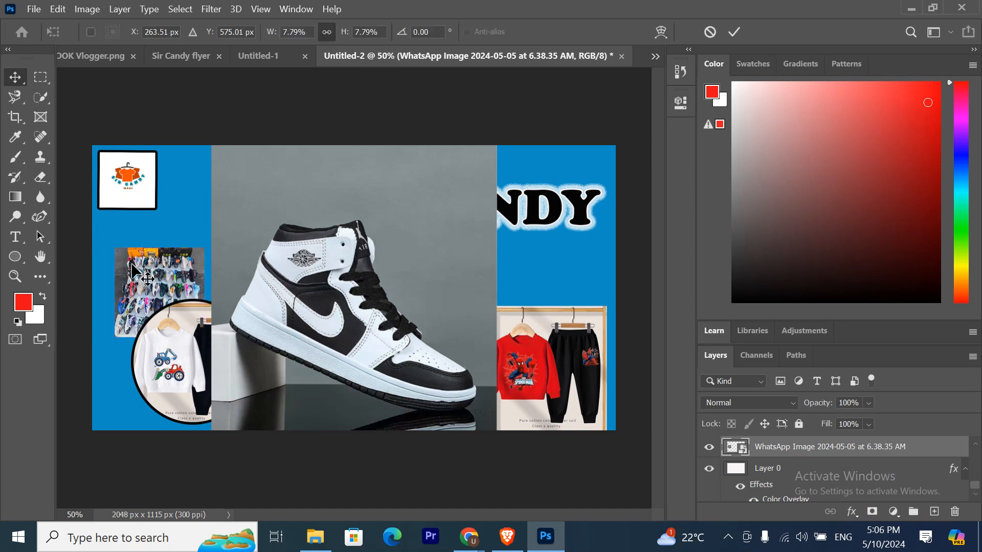
drag(205, 337, 586, 387)
drag(105, 246, 159, 152)
drag(227, 183, 276, 125)
drag(336, 183, 458, 356)
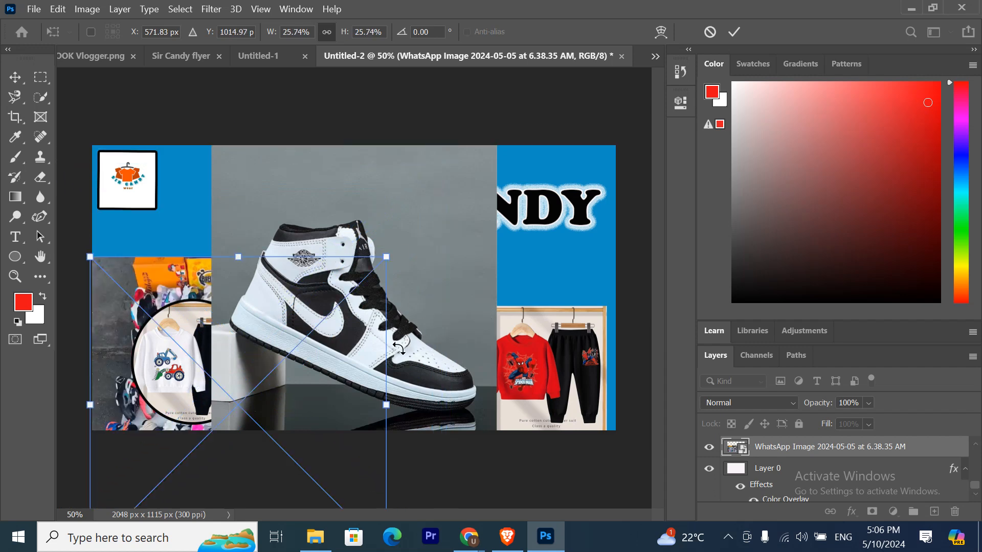
drag(388, 256, 636, 169)
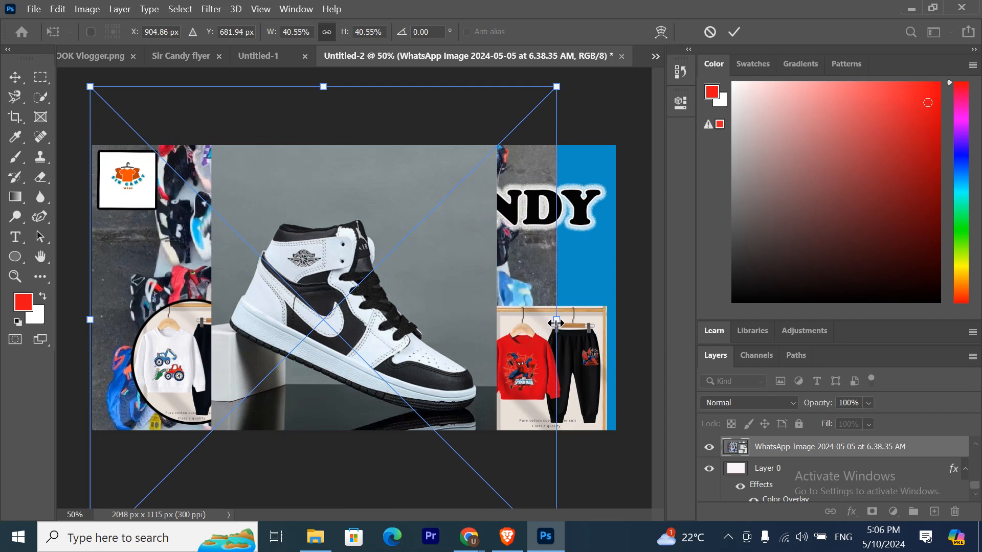
drag(556, 322, 625, 320)
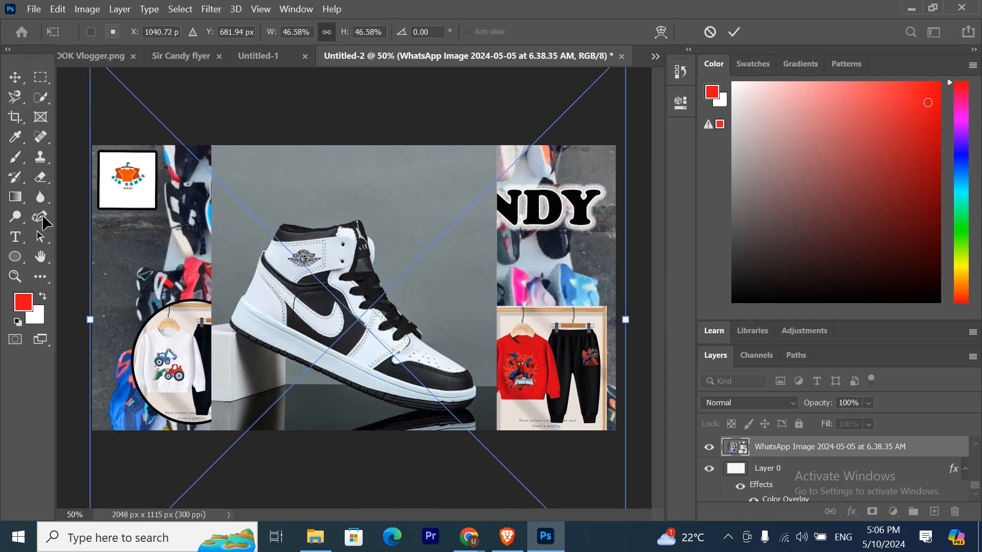
click(734, 33)
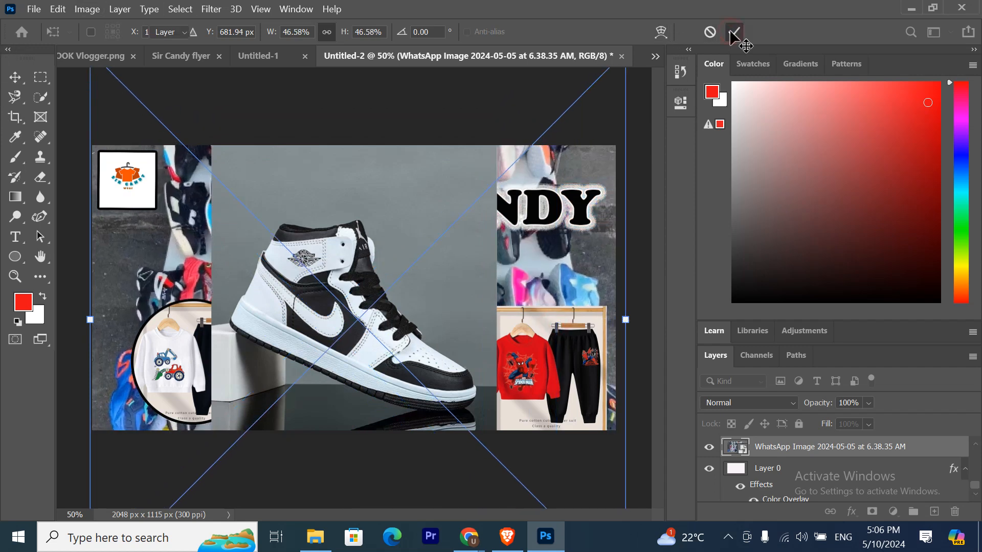
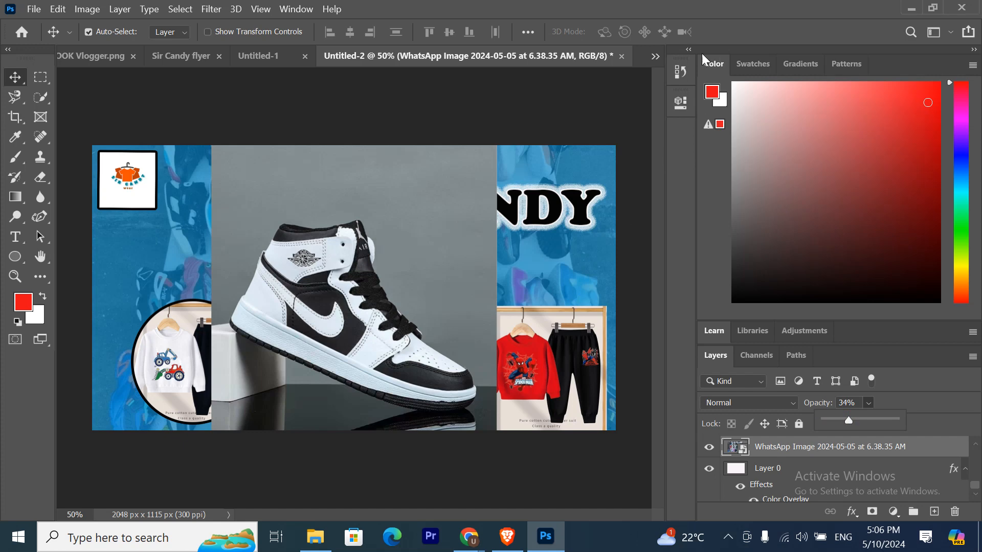
- Scale the black-and-white sneaker photo 6.46.49 AM to about 10.51%, keeping its lower-right corner in place
click(366, 197)
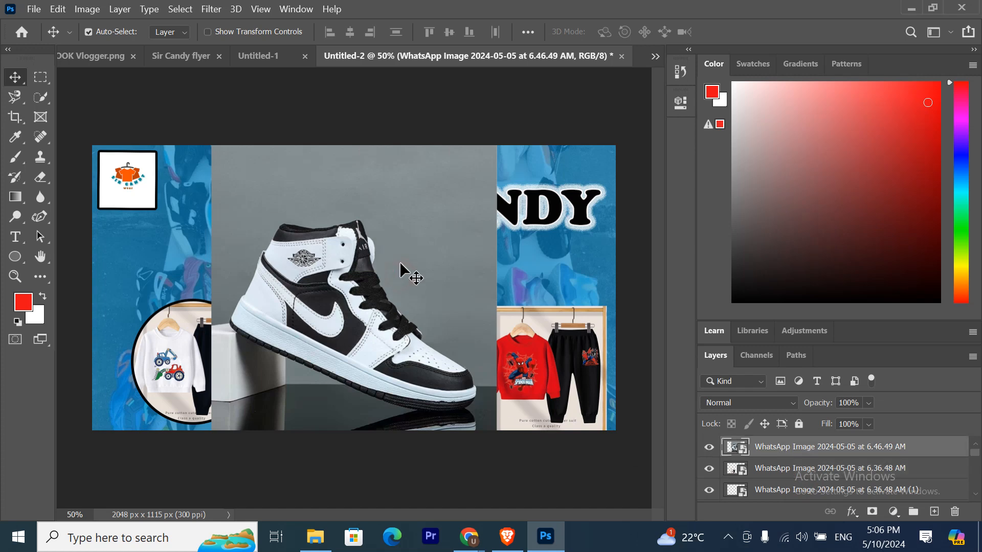
key(ctrl+t)
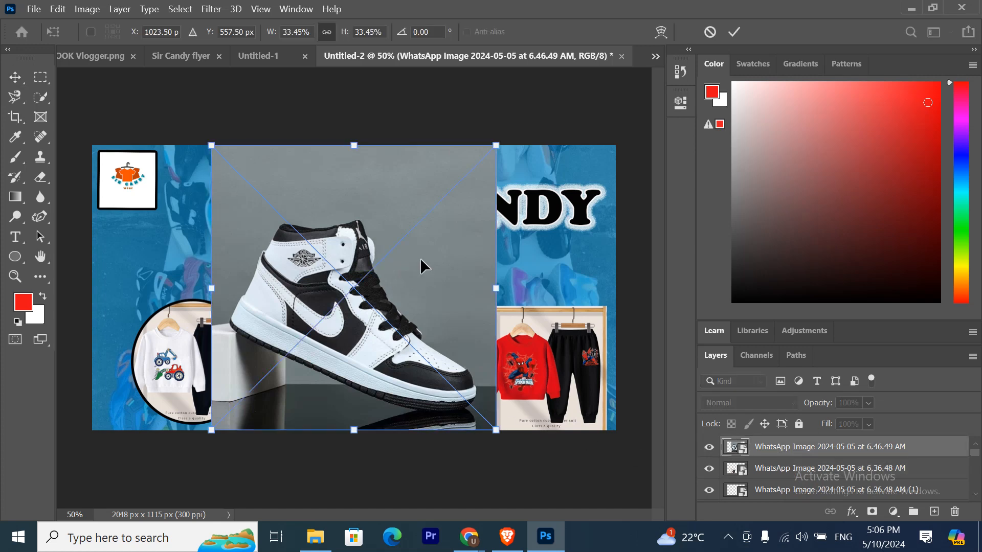
drag(211, 146, 407, 341)
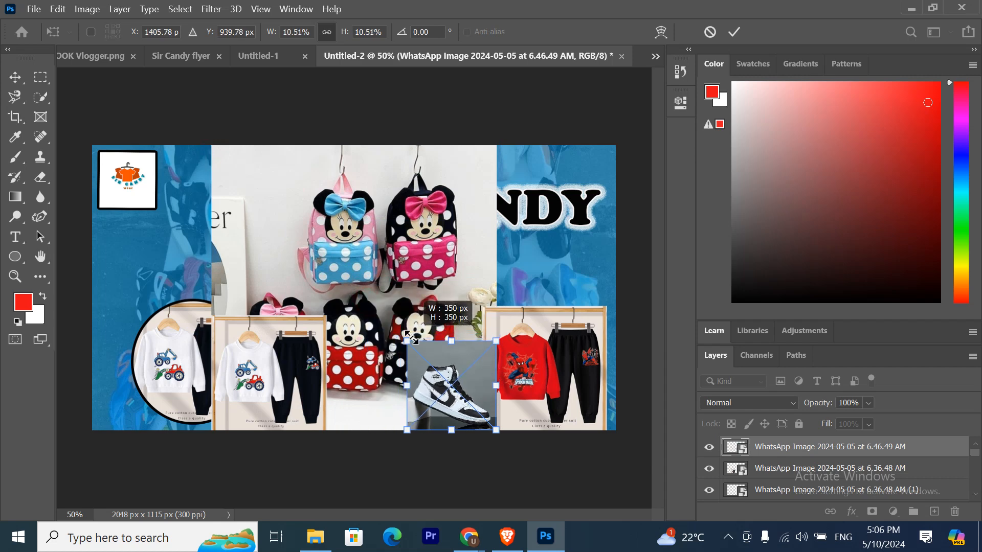
click(732, 32)
- Scale the backpack photo 6.37.20 AM to about 13.70% and move it to the banner's right edge, partly behind the red clothing photo
click(367, 192)
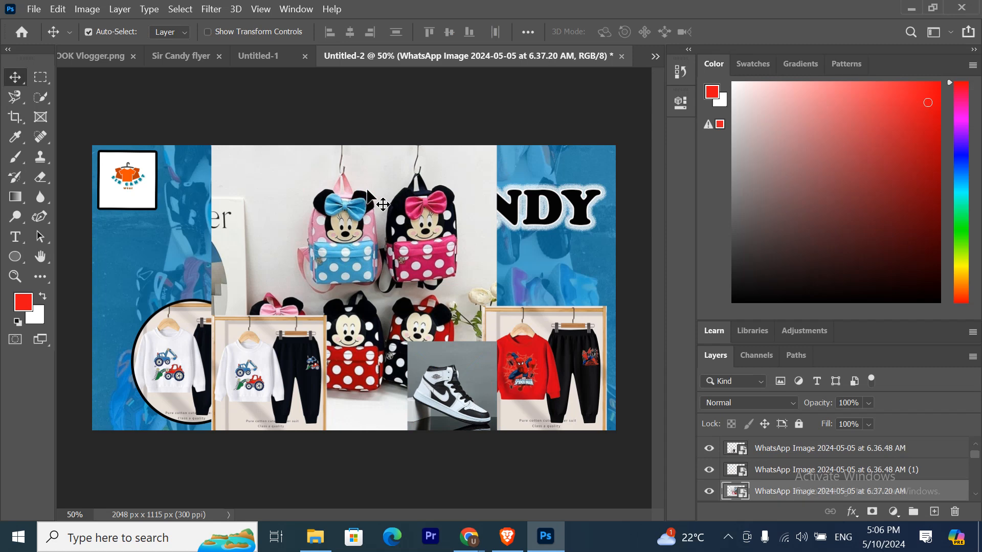
key(ctrl+t)
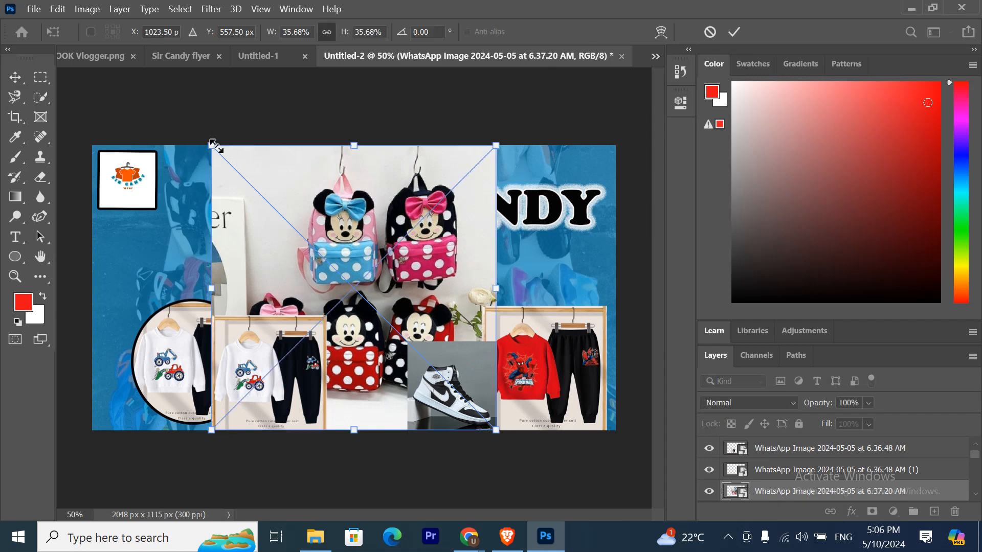
drag(214, 145, 387, 321)
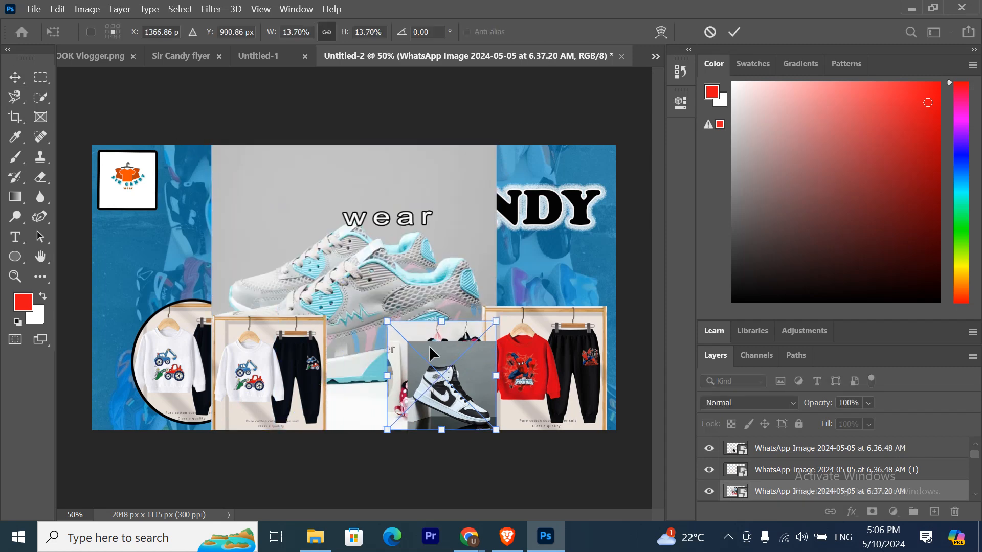
drag(449, 330, 569, 272)
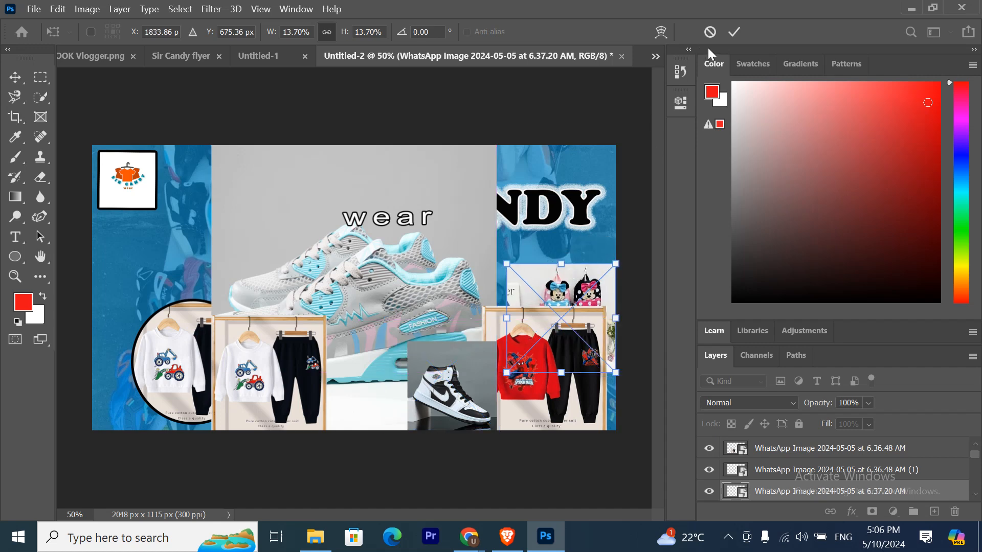
- Scale the grey shoe photo 6.46.49 AM (1) to about 13.89% and move it to about X 1024, Y 773.47 px below the title
ctrl+click(467, 233)
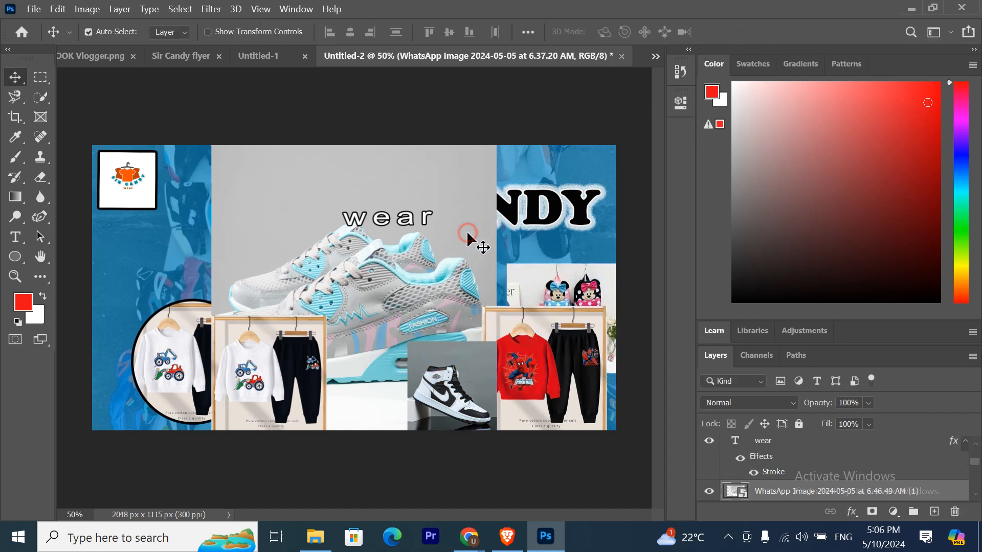
key(ctrl+t)
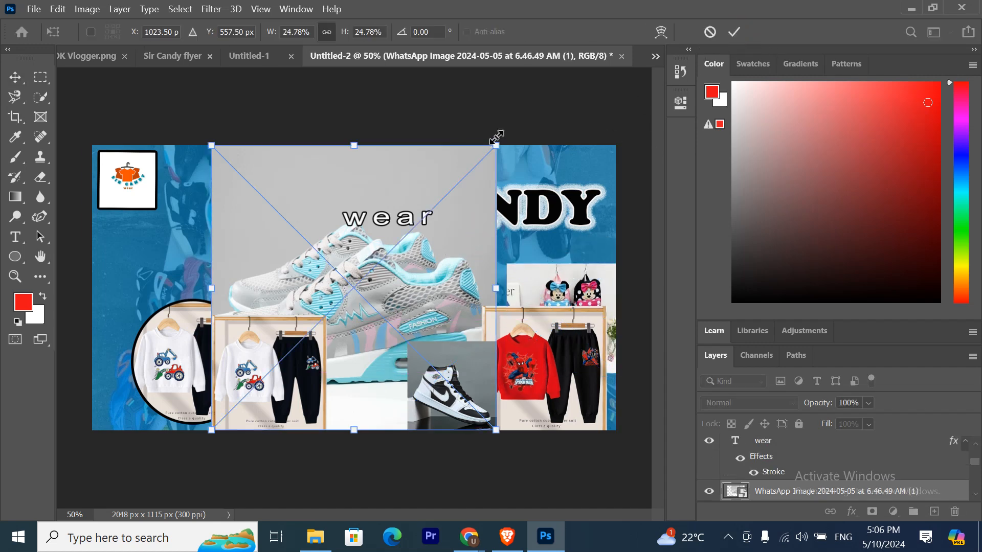
drag(496, 145, 381, 273)
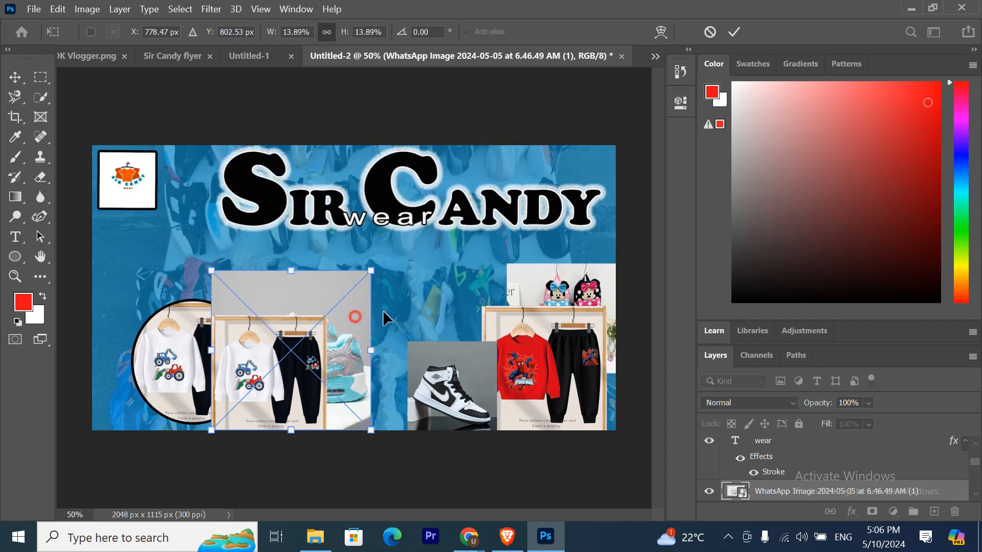
key(shift+Right)
key(shift+Right)
key(shift+Right)
key(shift+Right)
key(shift+Right)
key(shift+Right)
key(shift+Right)
key(shift+Right)
key(shift+Right)
key(shift+Right)
key(shift+Right)
key(shift+Right)
key(shift+Right)
key(shift+Right)
key(shift+Right)
key(shift+Right)
key(shift+Right)
key(shift+Right)
key(shift+Right)
key(shift+Right)
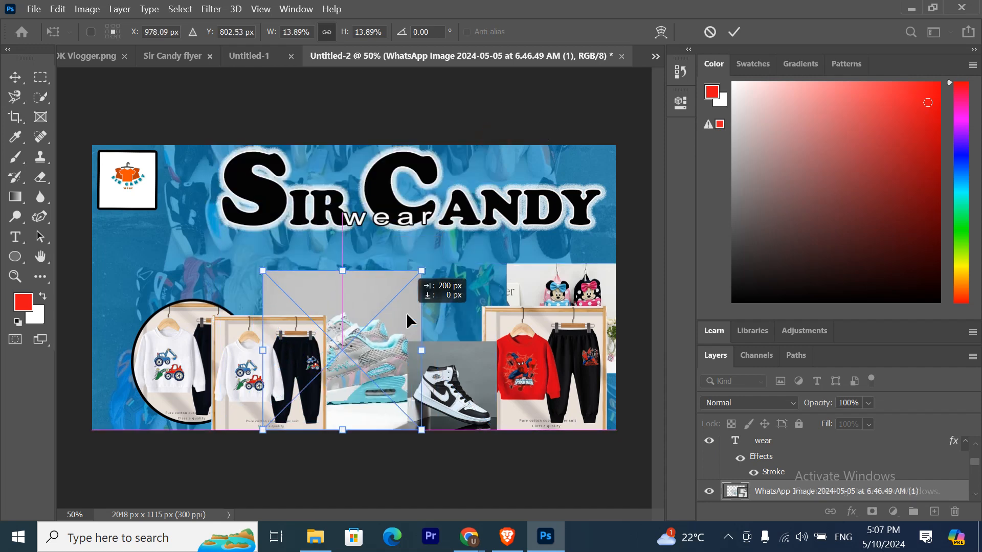
mouse_move(405, 312)
mouse_down()
mouse_move(418, 309)
mouse_move(390, 307)
mouse_up()
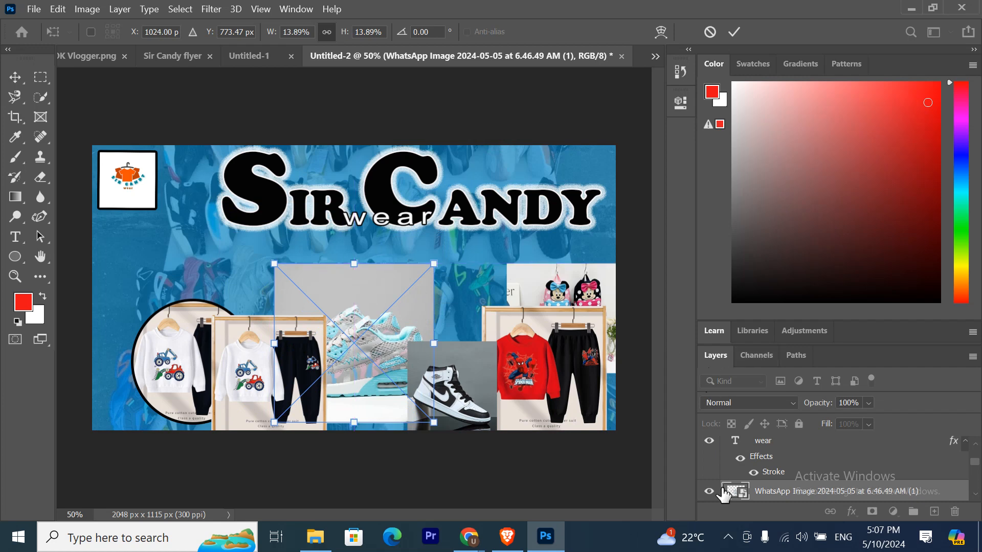
scroll(726, 478, down, 3)
scroll(716, 477, down, 2)
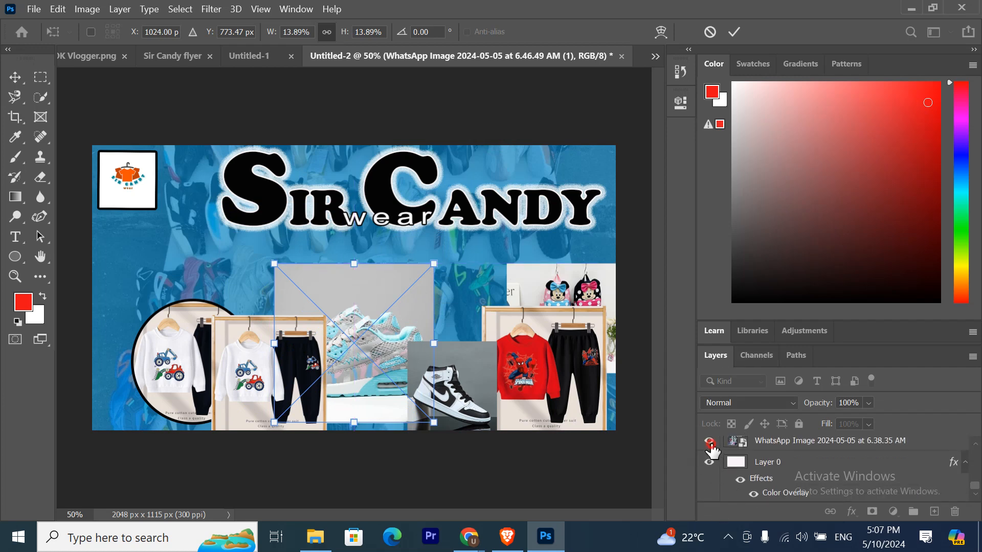
key(Return)
- Hide the background photo layer 6.38.35 AM
click(709, 443)
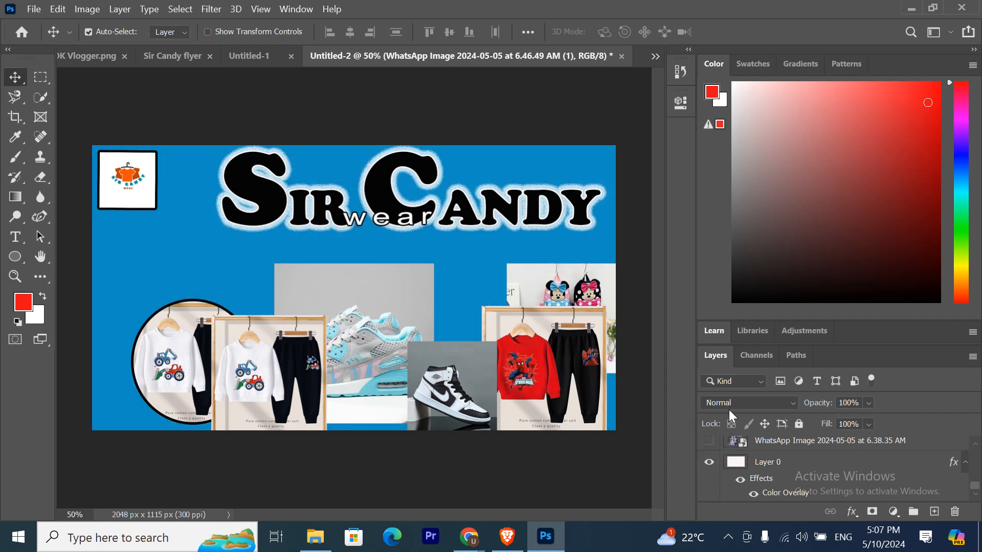
scroll(757, 456, up, 3)
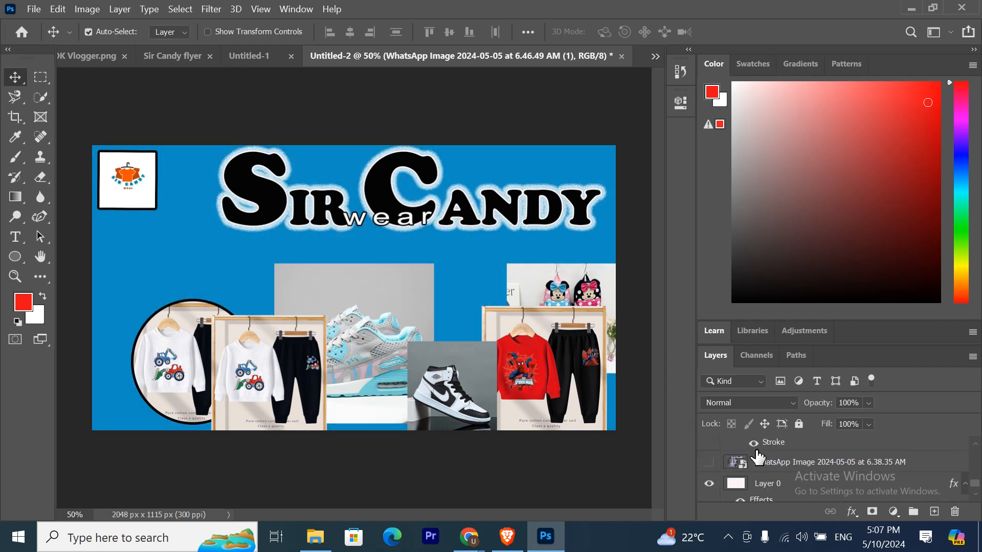
scroll(752, 456, up, 2)
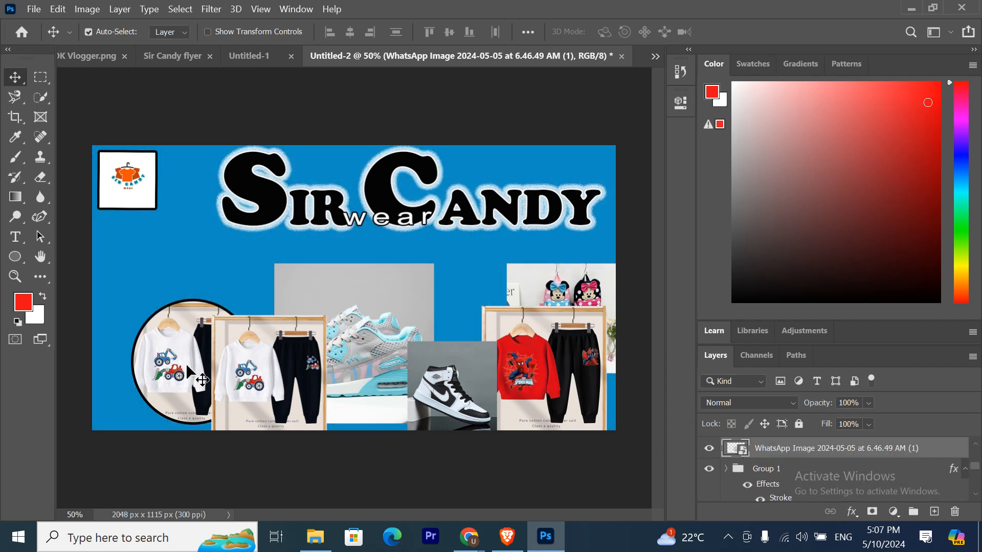
- Delete the unclipped copy of the white clothing photo 6.36.48 AM that overlaps the outlined circle
click(271, 383)
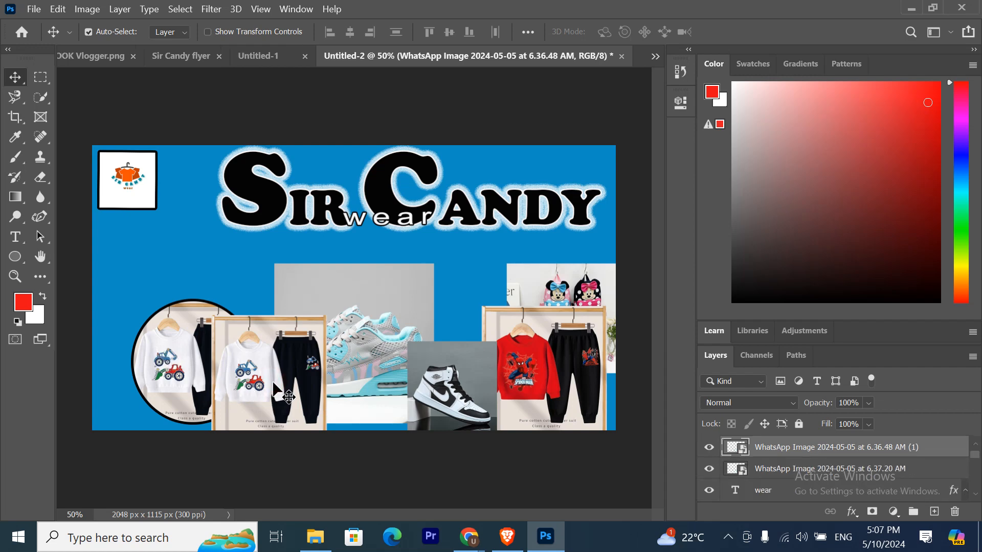
key(Delete)
key(ctrl+z)
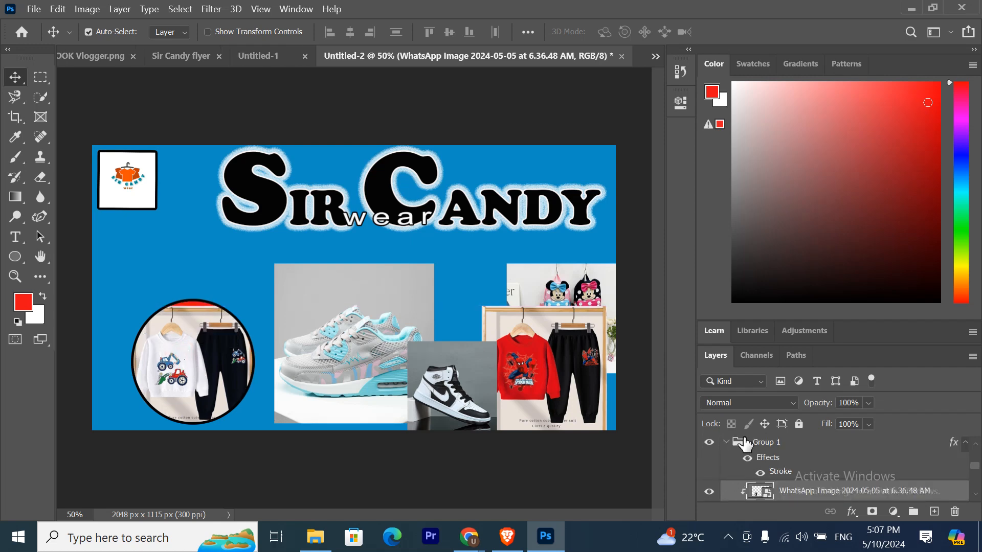
- Nudge the clipped photo 6.36.48 AM in Group 1 upward until it fills the top of the outlined circle
key(Up)
key(Up)
key(Up)
key(Up)
key(Up)
key(Up)
key(Up)
key(Up)
key(Up)
key(Up)
key(Up)
key(Up)
key(Up)
key(Up)
key(Up)
key(Up)
key(Up)
key(Up)
key(Up)
key(Up)
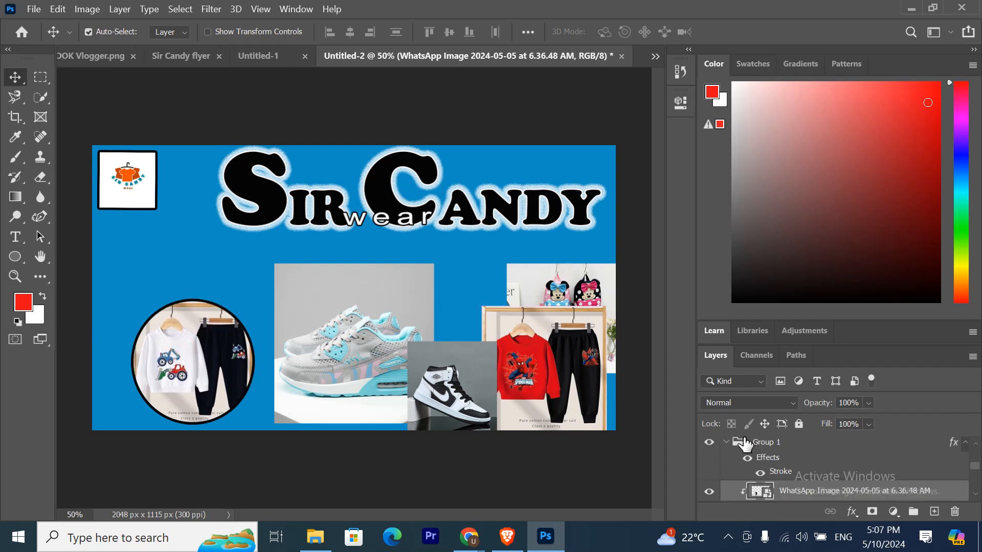
key(Up)
key(Up)
key(Up)
key(Up)
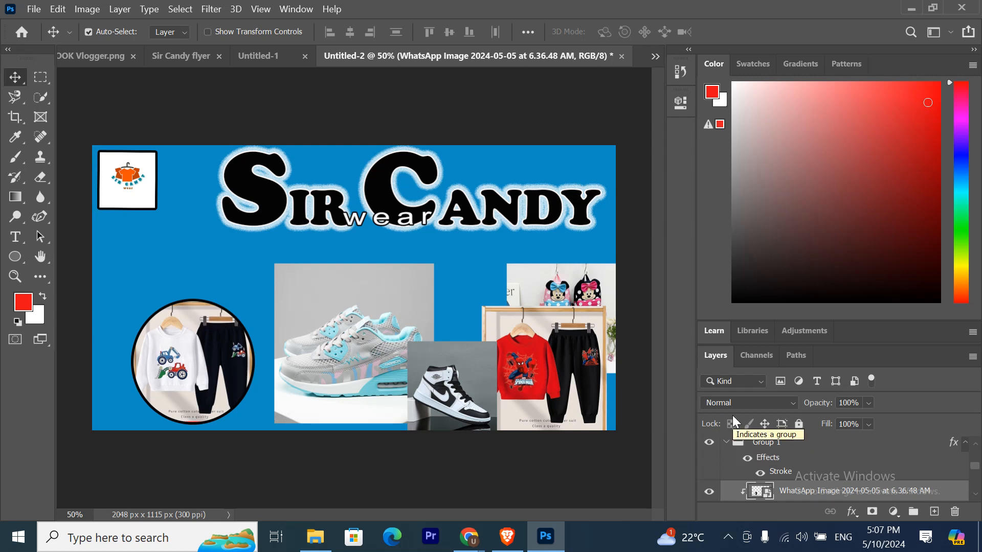
- Select Group 1 with the outlined clothing circle and nudge it left near the banner's edge, to about X 259.5 px
click(726, 442)
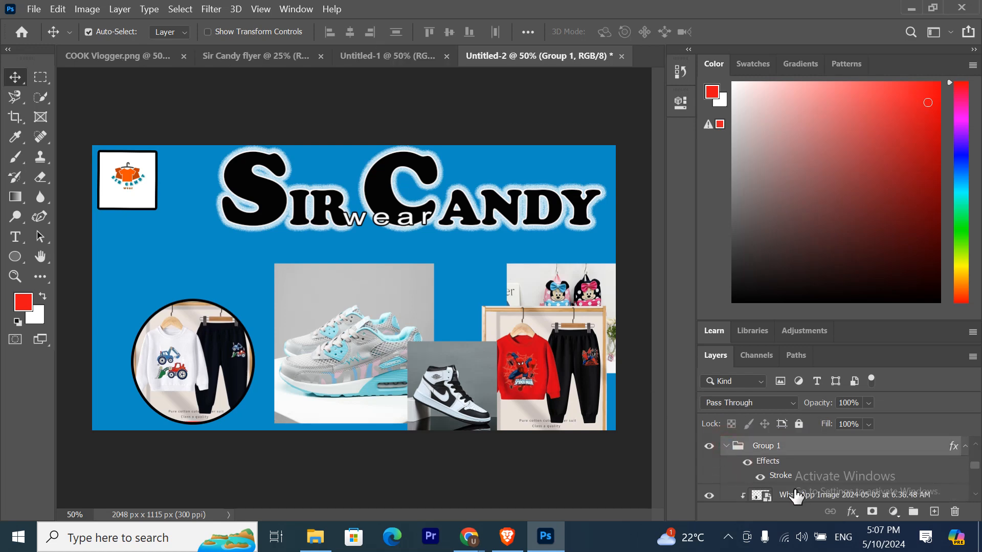
scroll(796, 476, down, 1)
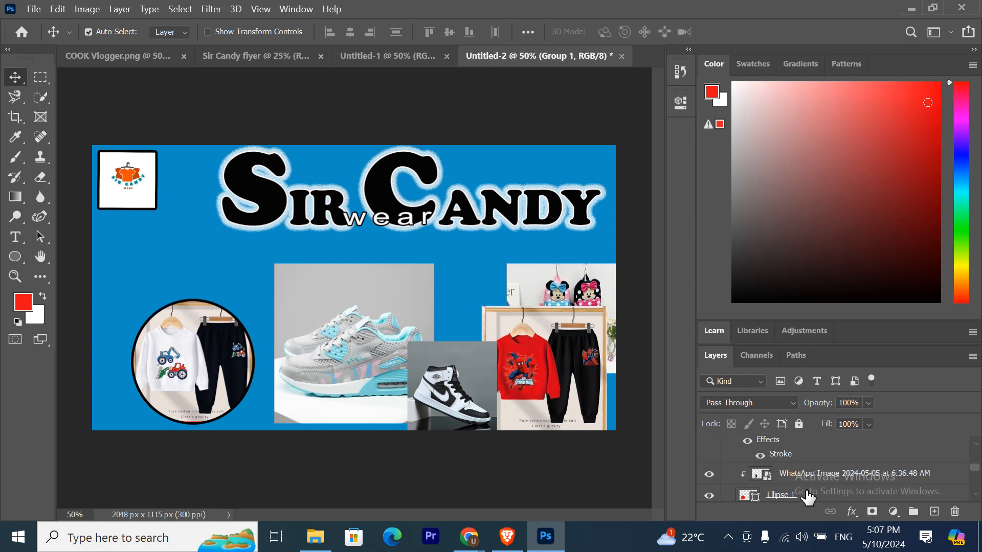
scroll(812, 480, up, 1)
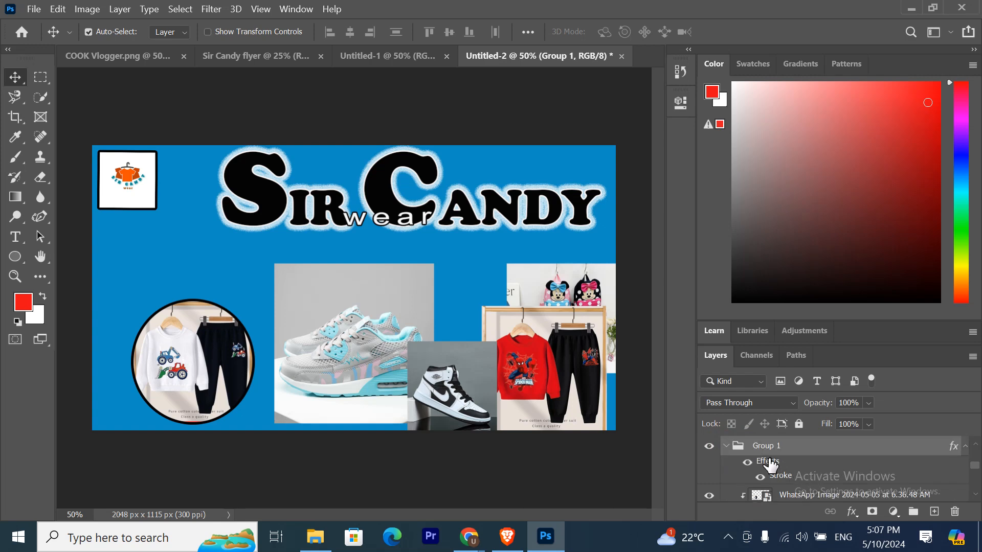
click(726, 446)
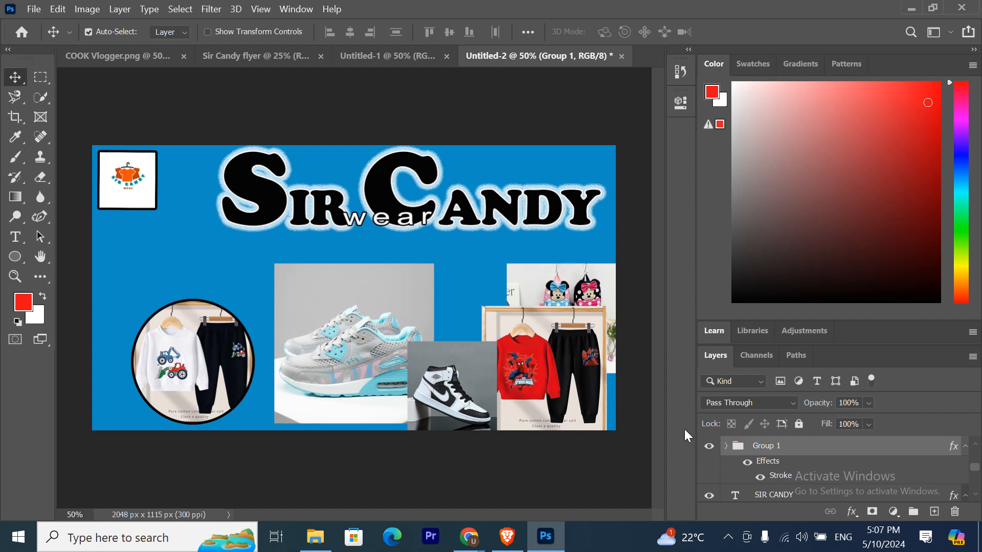
key(Left)
key(Left)
key(Left)
key(Left)
key(Left)
key(Left)
key(Left)
key(Left)
key(Left)
key(Left)
key(Left)
key(Left)
key(Left)
key(Left)
key(Left)
key(Left)
key(Left)
key(Left)
key(Left)
key(Left)
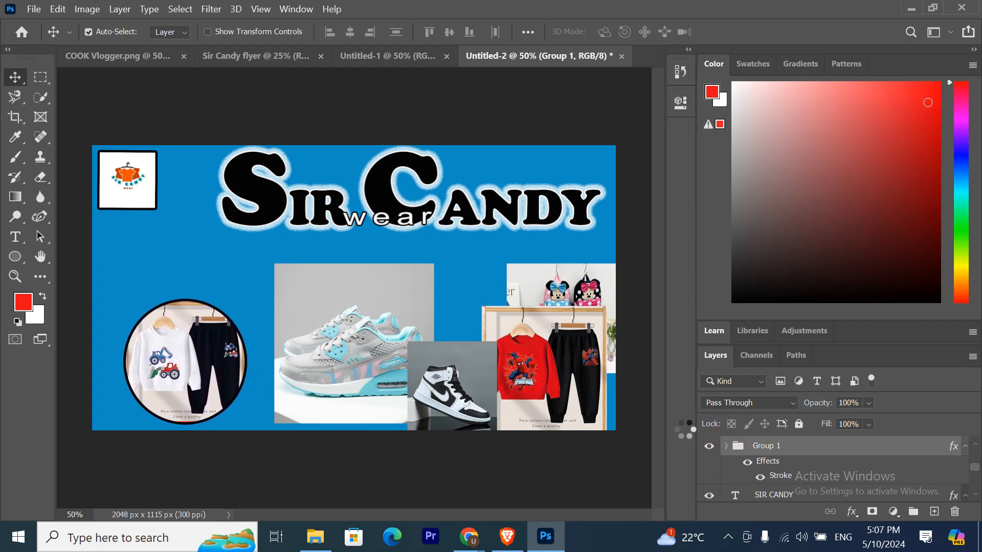
key(Left)
key(Left)
key(Left)
key(Left)
key(Left)
key(Left)
key(Left)
key(Left)
key(Left)
key(Left)
key(Left)
key(Left)
key(Left)
key(Left)
key(Left)
key(Left)
key(Left)
key(Left)
key(Left)
key(Left)
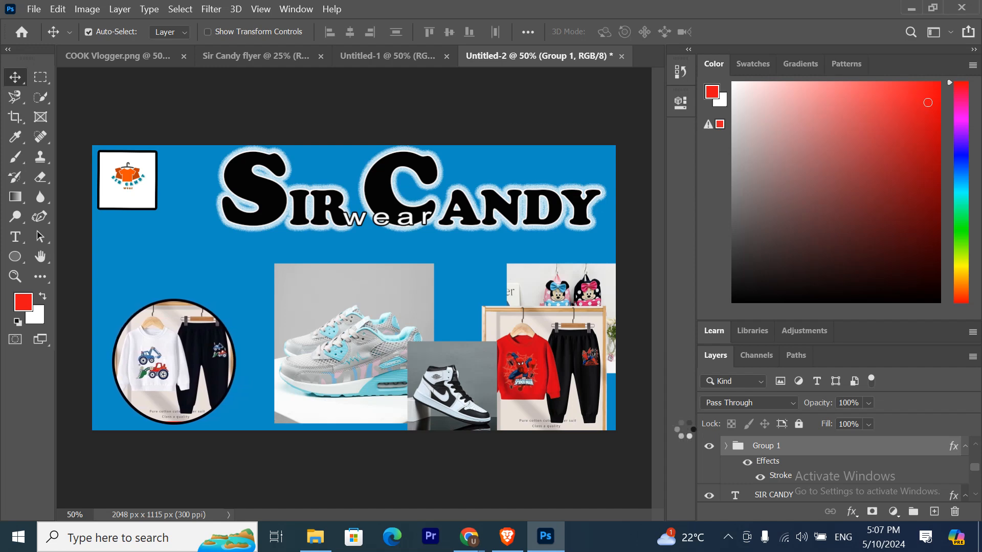
key(Left)
key(Left)
key(Left)
key(Left)
key(Left)
key(Left)
key(Left)
key(Left)
key(Left)
key(Left)
key(Left)
key(Left)
key(Left)
key(Left)
key(Left)
key(Left)
key(Left)
key(Left)
key(Left)
key(Left)
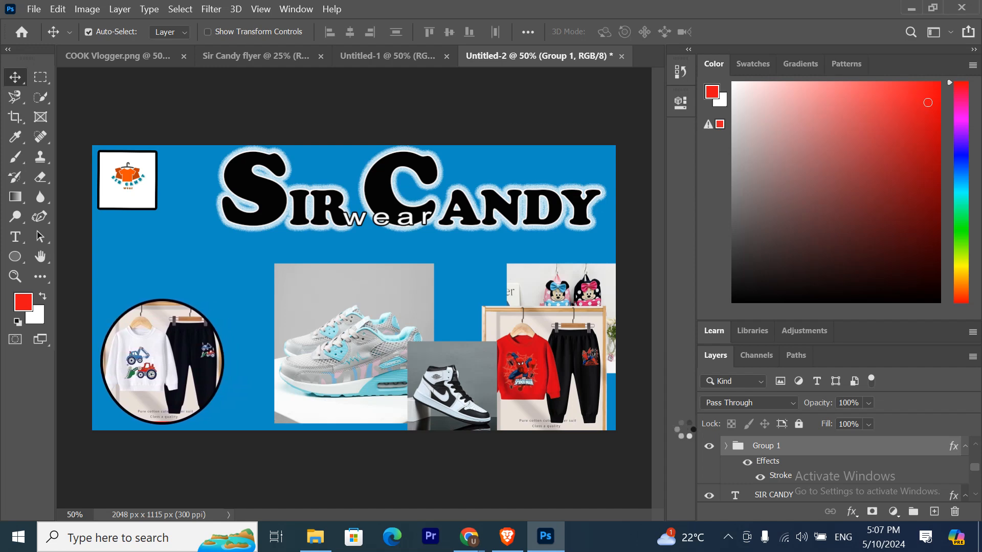
key(Left)
key(Left)
key(Left)
key(Left)
key(Left)
key(Left)
key(Left)
key(Left)
key(Left)
key(Left)
key(Left)
key(Left)
key(Left)
key(Left)
- Nudge Group 1 upward so the outlined clothing circle sits clear of the banner's lower edge, at about Y 764.5 px
key(Up)
key(Up)
key(Up)
key(Up)
key(Up)
key(Up)
key(Up)
key(Up)
key(Up)
key(Up)
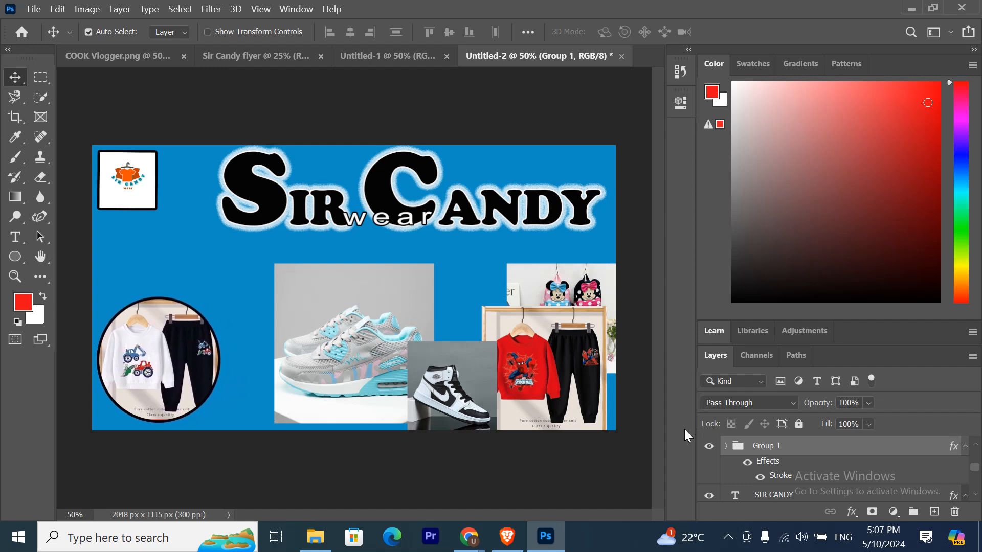
key(Up)
key(Up)
key(Up)
key(Up)
key(Up)
key(Up)
key(Up)
key(Up)
key(Up)
key(Up)
key(Up)
key(Up)
key(Up)
key(Up)
key(Up)
key(Up)
key(Up)
key(Up)
key(Up)
key(Up)
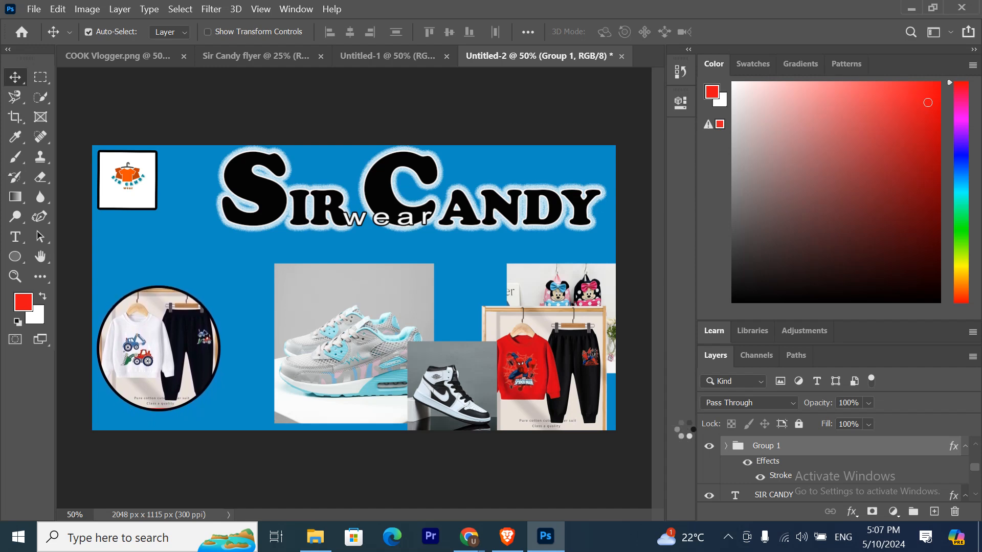
key(Up)
key(Up)
key(Up)
key(Up)
key(Up)
key(Up)
key(Up)
key(Up)
key(Up)
key(Up)
key(Up)
key(Up)
key(Up)
key(Up)
key(Up)
key(Up)
key(Up)
key(Up)
key(Up)
key(Up)
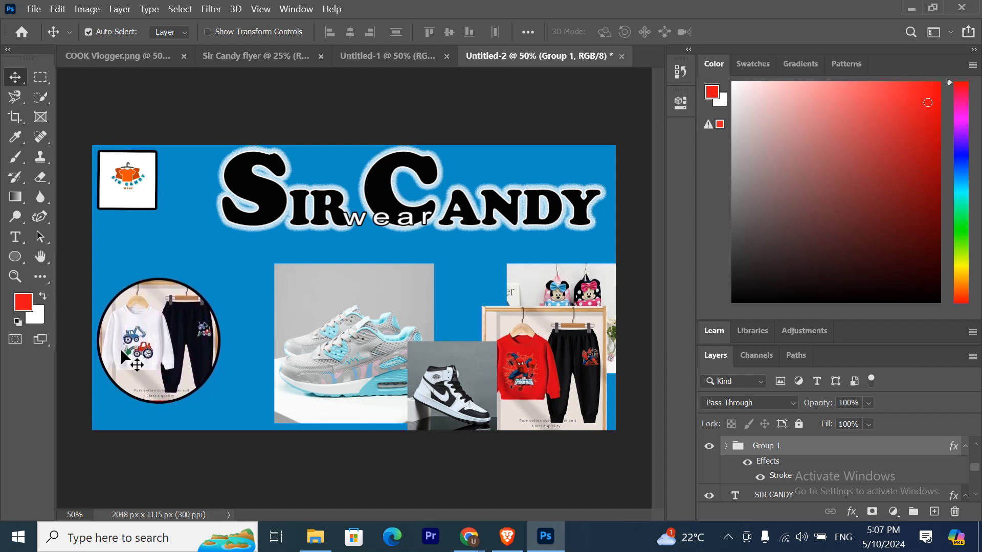
- Nudge the clipped white clothing photo 6.36.48 AM slightly downward inside the outlined circle
click(159, 351)
key(Down)
key(Down)
key(Down)
key(Down)
key(Down)
key(Down)
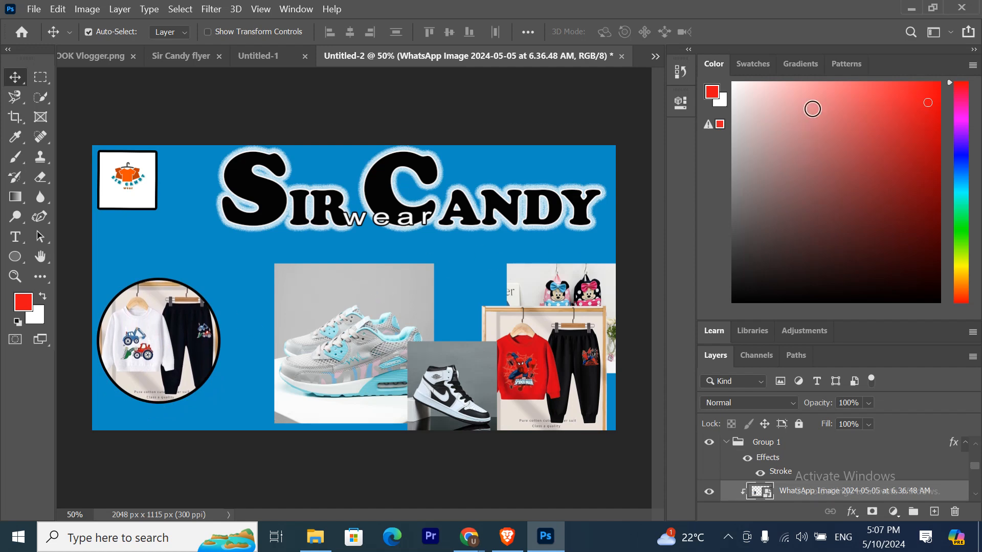
- Move the grey shoe photo 6.46.49 AM (1) up and to the right, directly under the wear text and title
scroll(746, 473, up, 3)
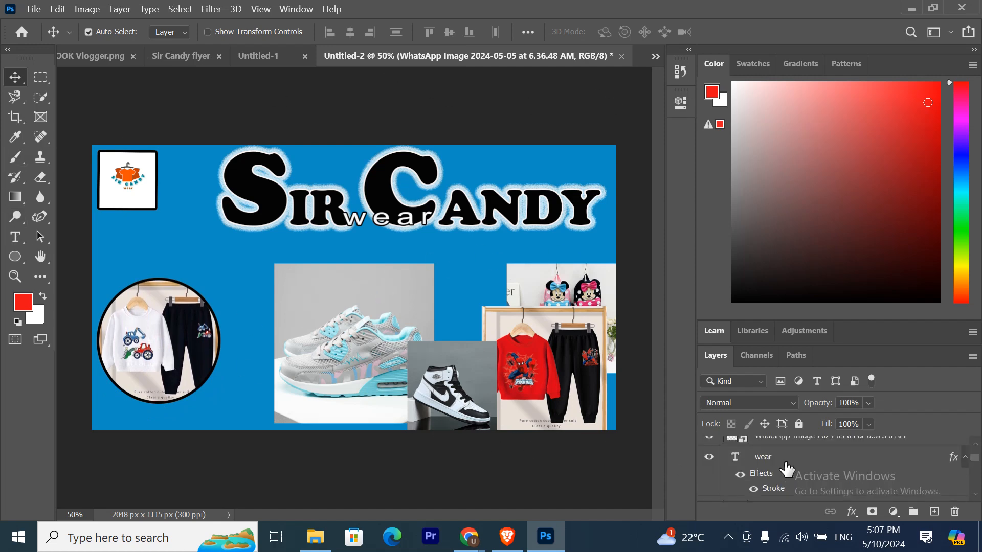
click(402, 322)
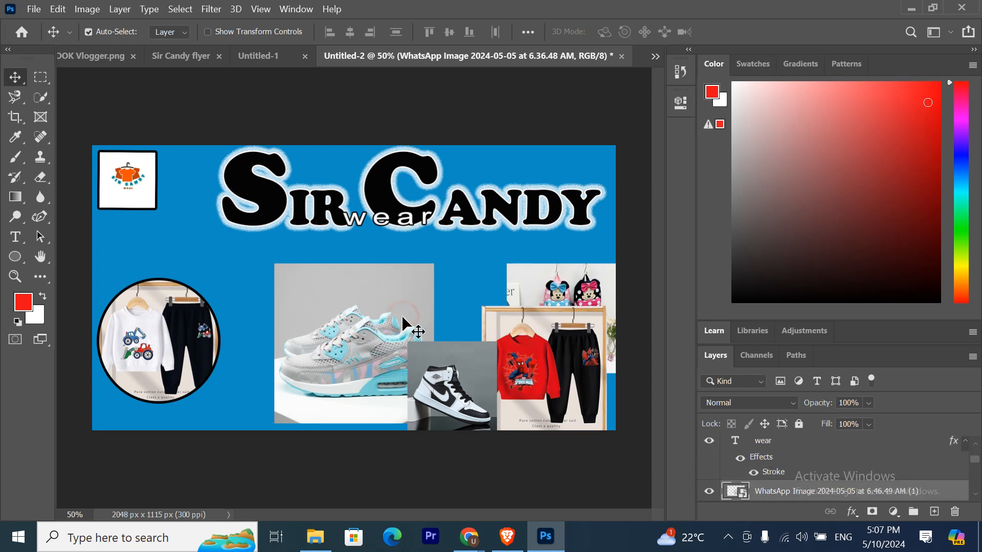
drag(403, 322, 485, 287)
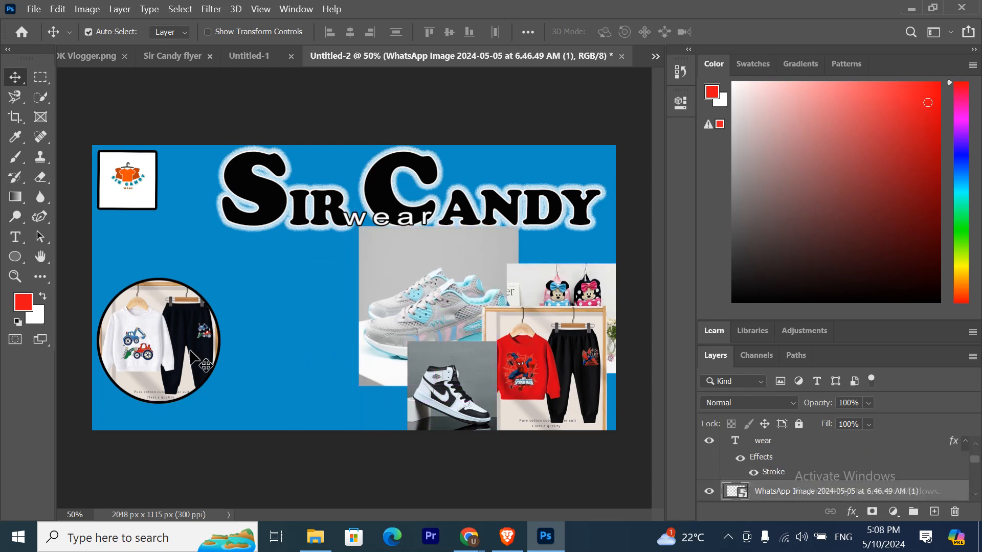
- Scale Group 1 with the outlined clothing circle down to about 77.5%
click(146, 349)
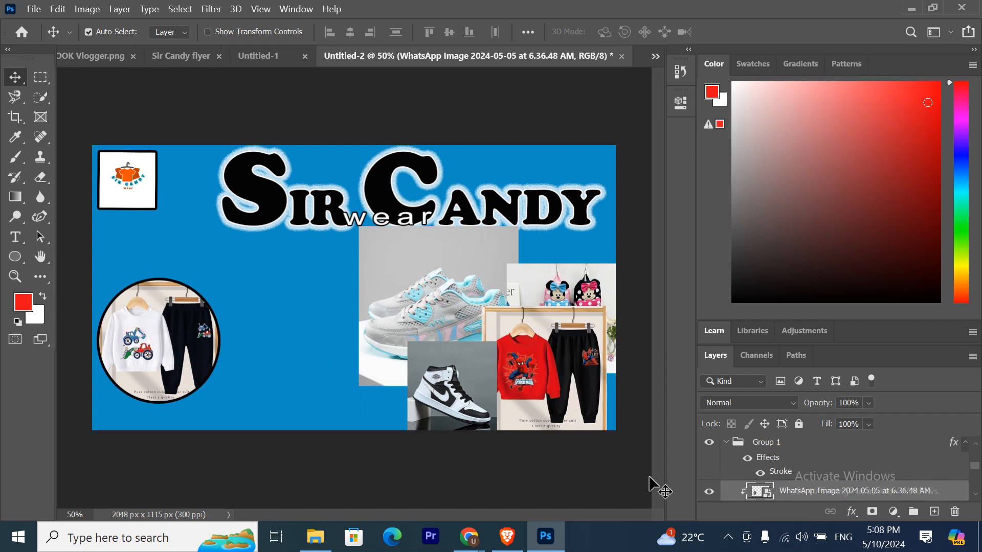
click(771, 443)
key(ctrl+t)
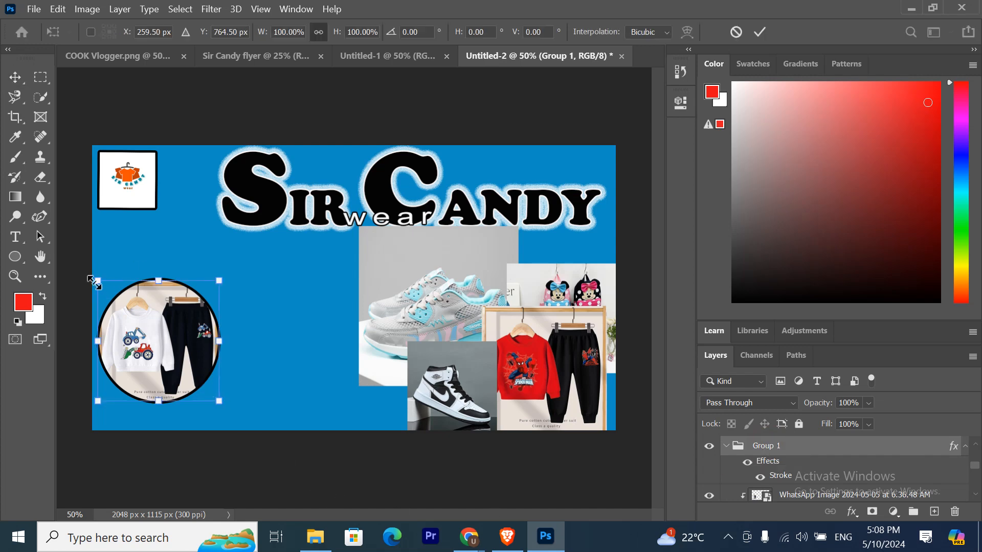
drag(95, 282, 125, 307)
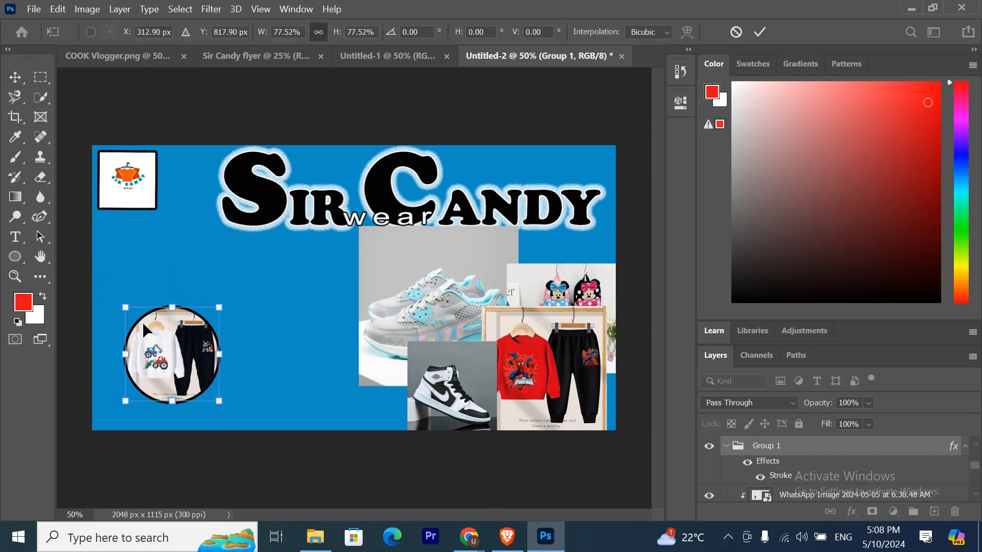
- Nudge the scaled Group 1 left to about X 220.9 px
key(shift+Left)
key(shift+Left)
key(shift+Left)
key(shift+Left)
key(shift+Left)
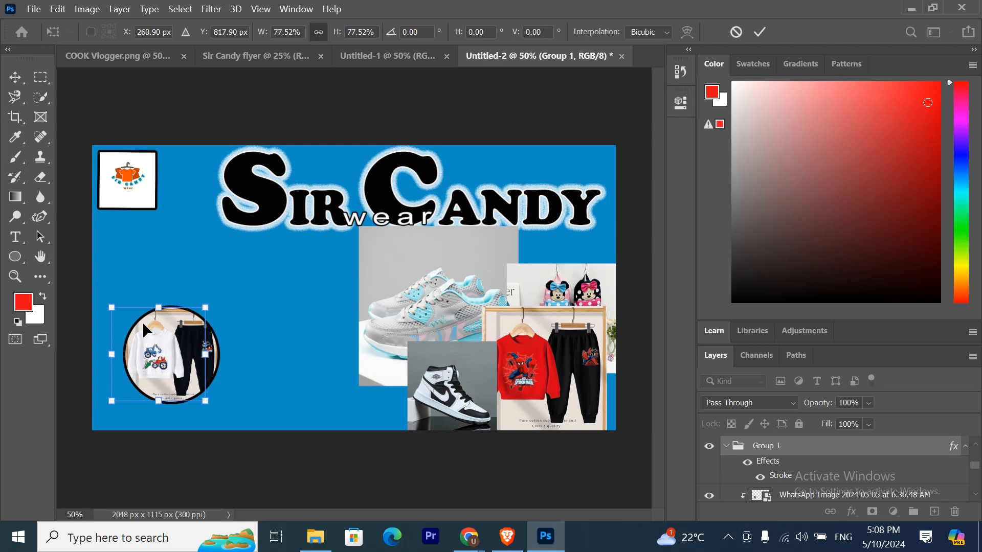
key(shift+Left)
key(shift+Left)
key(shift+Left)
key(shift+Left)
- Nudge Group 1 upward to about Y 751.9 px
key(Up)
key(Up)
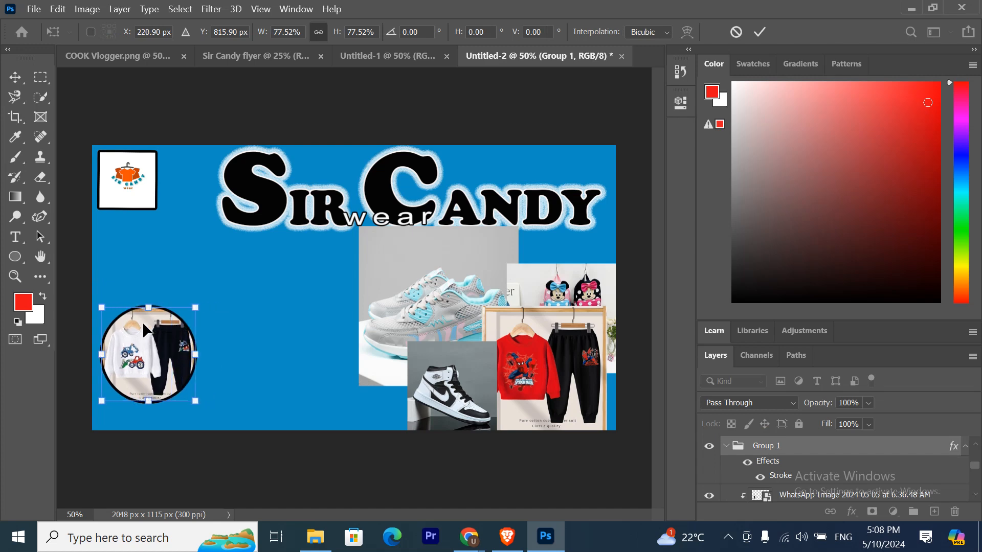
key(shift+Up)
key(shift+Up)
key(shift+Up)
key(shift+Up)
key(shift+Up)
key(shift+Up)
key(Up)
key(Up)
key(Up)
key(Up)
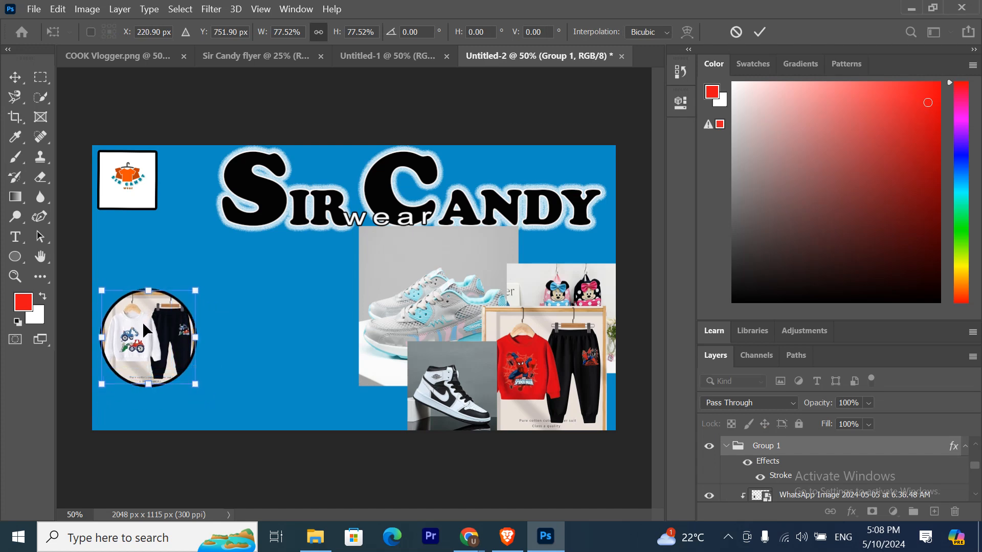
- Nudge Group 1 further left against the banner's edge, to about X 182.9 px, and apply the transform
key(shift+Left)
key(shift+Left)
key(shift+Left)
key(Left)
key(Left)
key(Left)
key(Left)
key(Left)
key(Left)
key(Left)
key(Left)
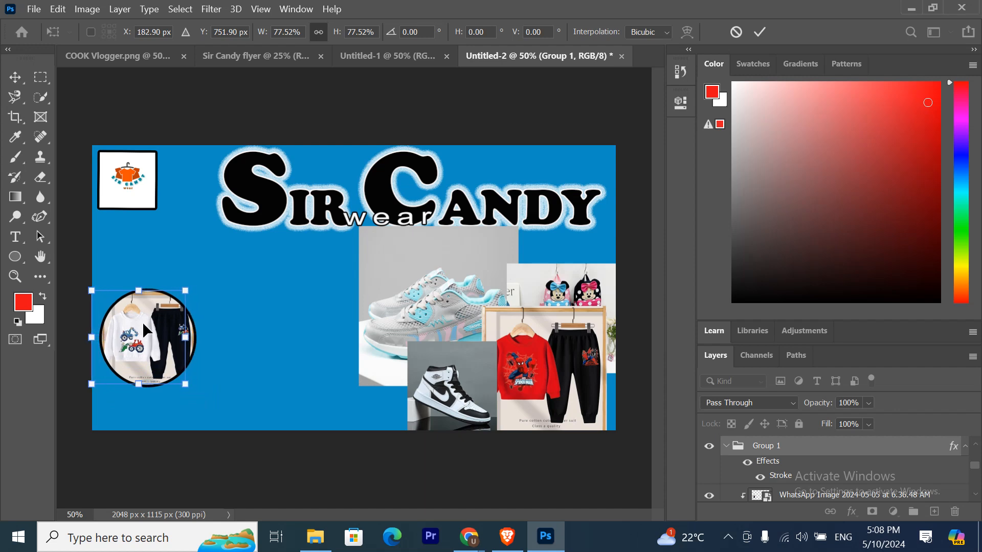
click(761, 32)
- Shift the grey shoe photo slightly left and draw a red rectangle about 324 × 281 px between it and the clothing circle
drag(409, 265, 389, 268)
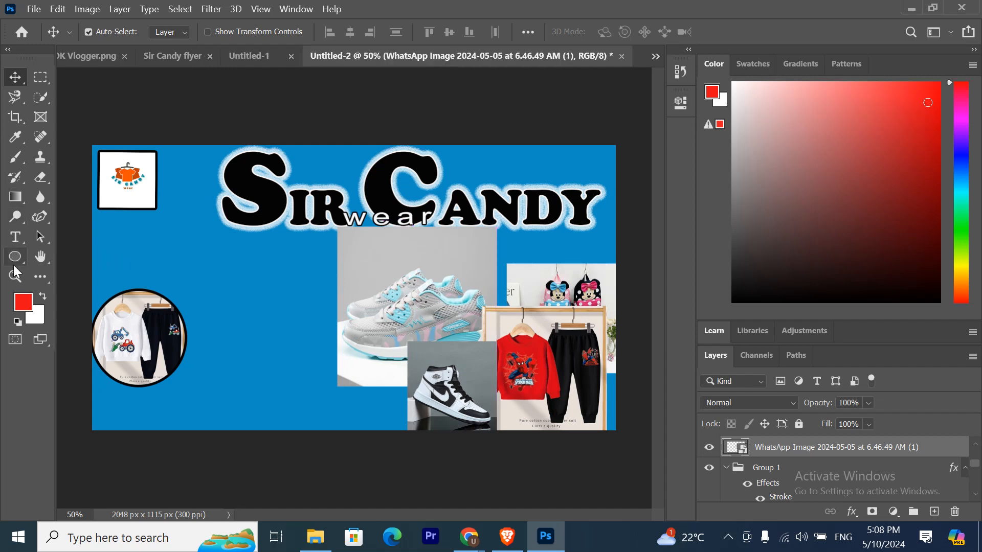
drag(13, 264, 92, 248)
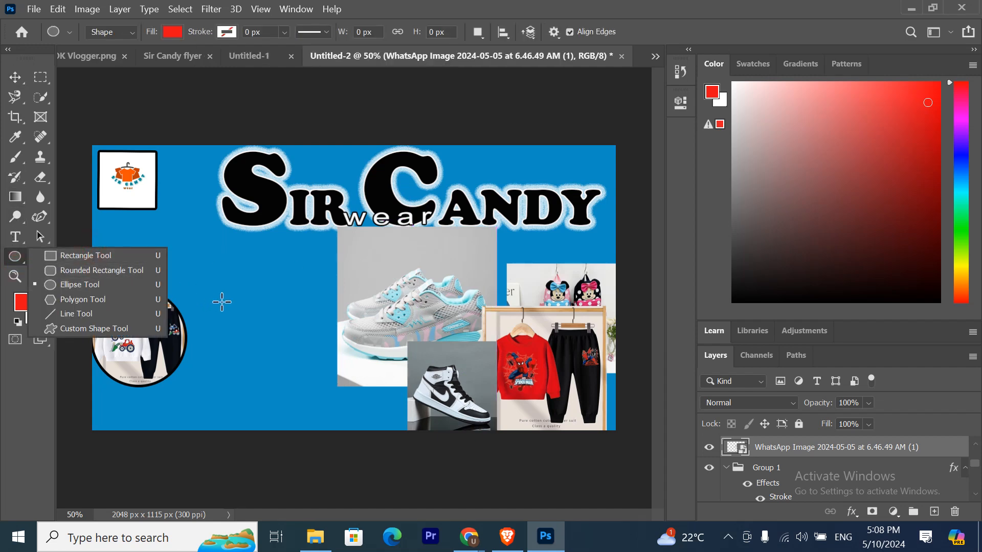
click(84, 255)
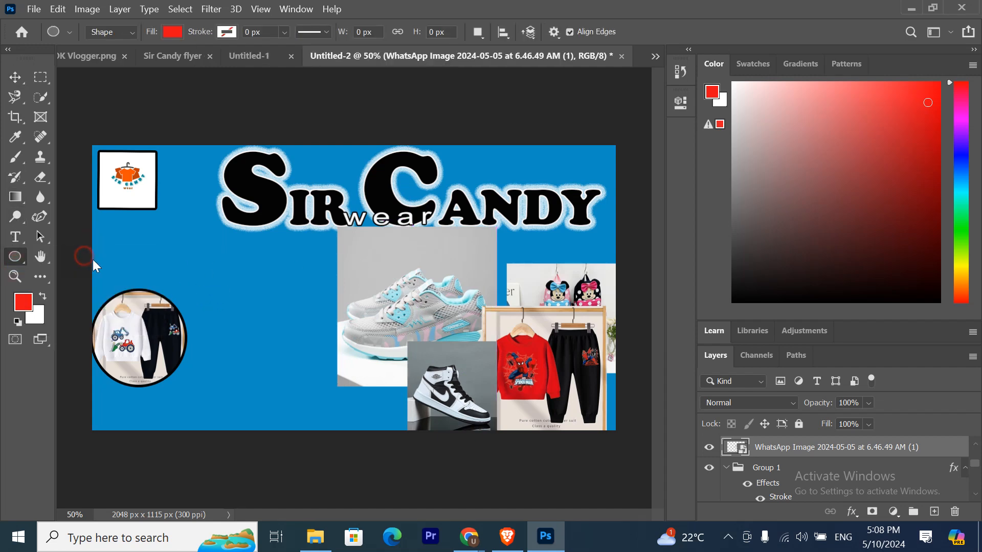
drag(210, 293, 291, 362)
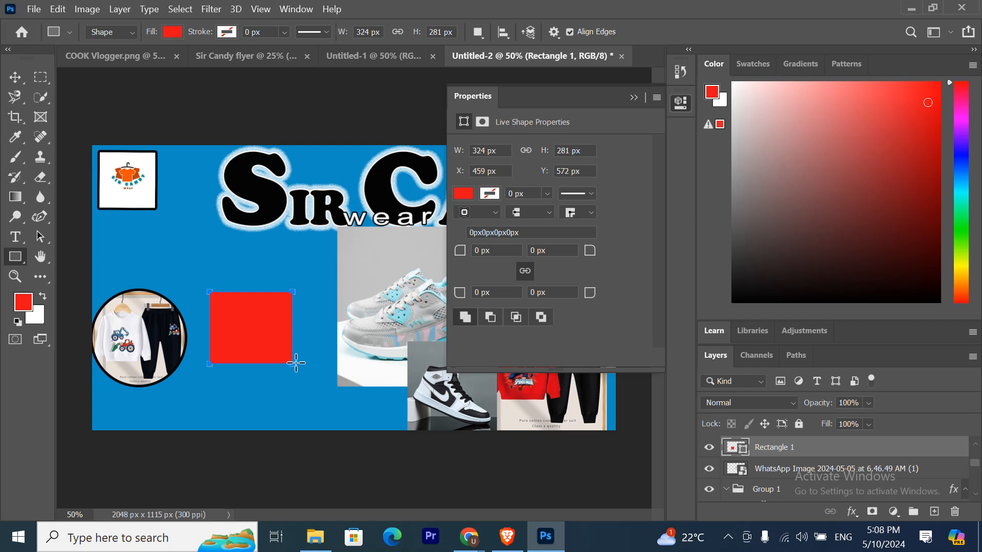
click(634, 99)
- Select the grey shoe photo 6.46.49 AM (1) and place its layer directly above Rectangle 1
click(15, 78)
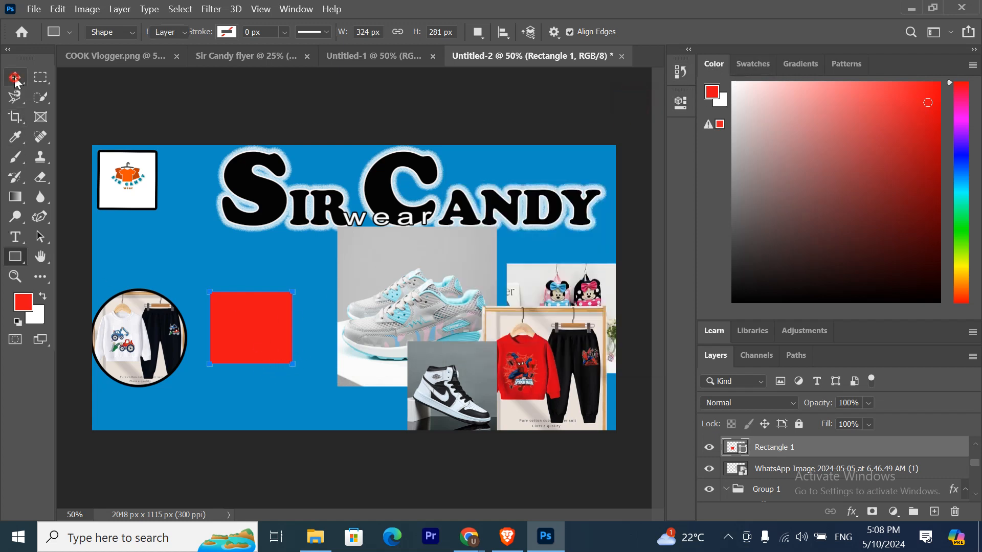
click(369, 324)
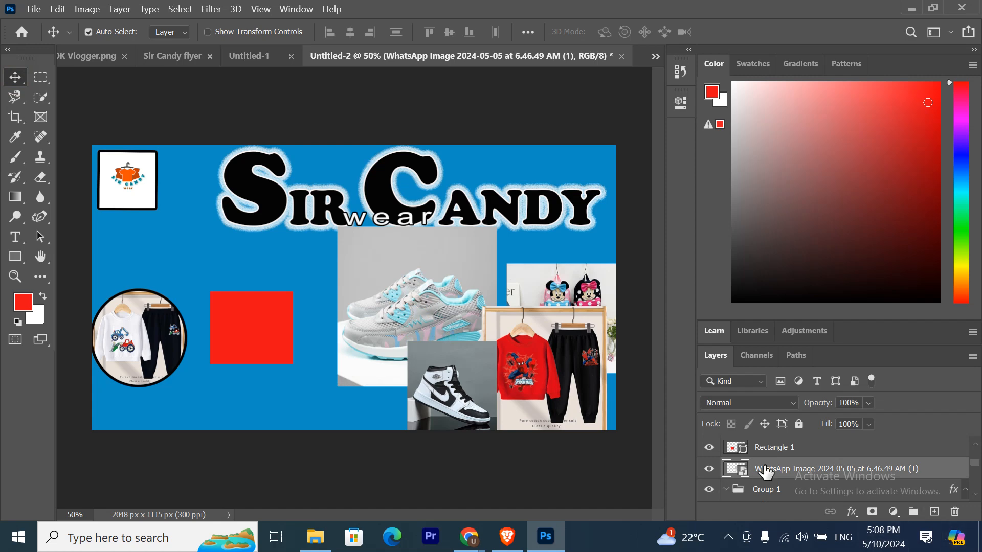
mouse_move(790, 468)
mouse_down()
mouse_move(789, 443)
mouse_move(793, 452)
mouse_up()
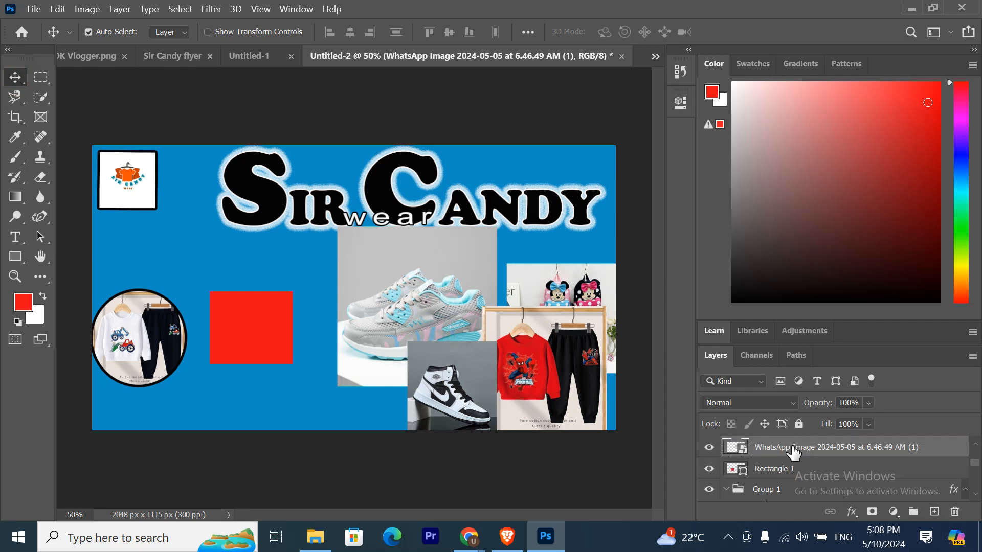
right_click(785, 455)
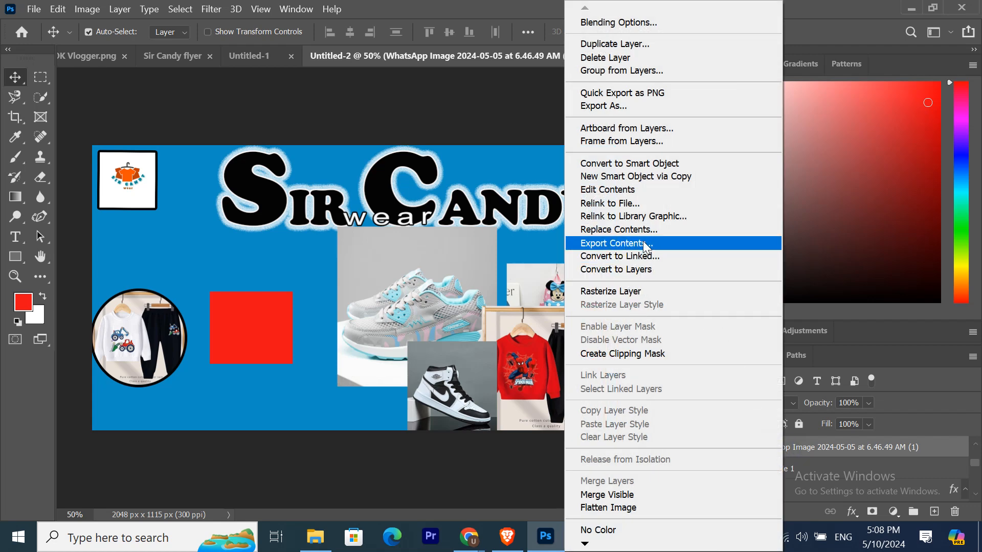
click(622, 354)
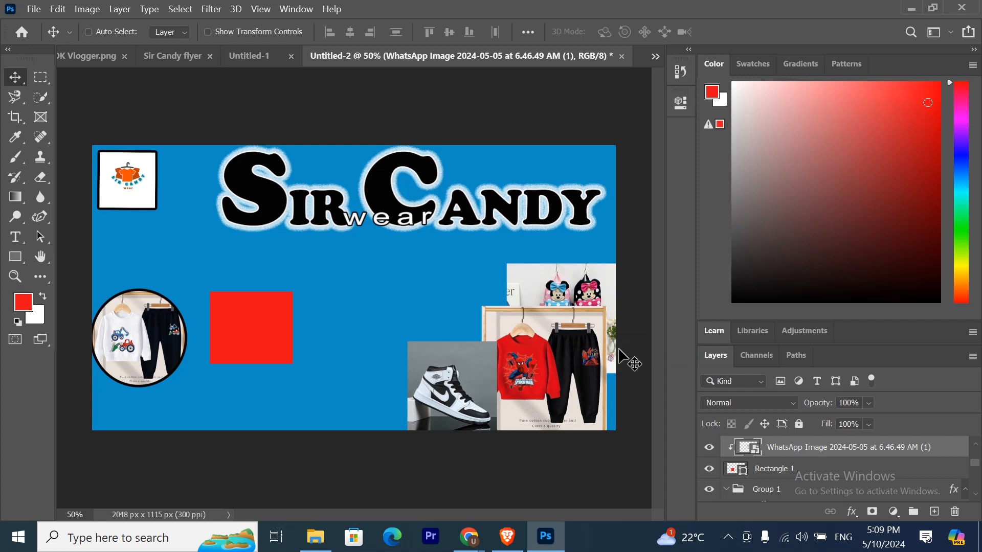
key(ctrl+alt+g)
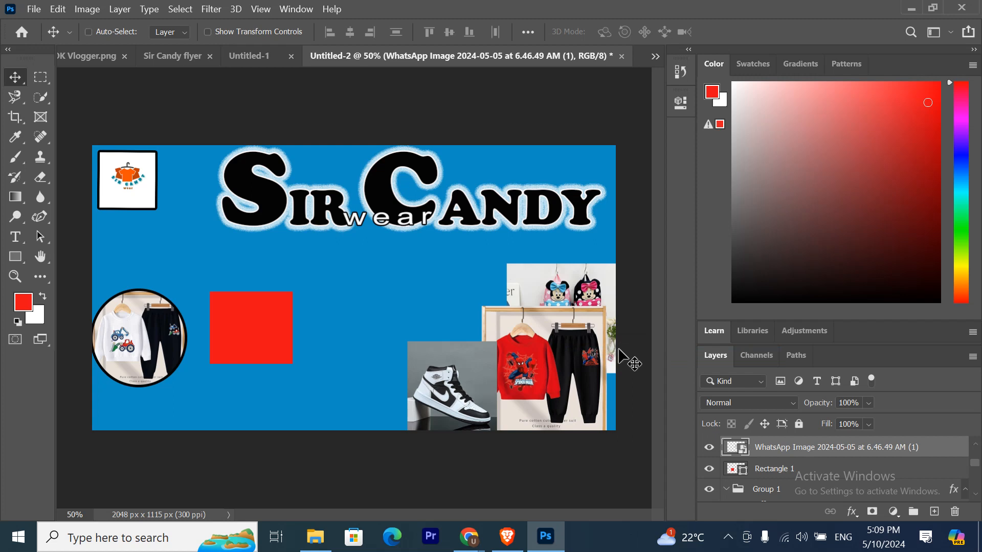
- Move the grey shoe photo over the red rectangle and clip it to Rectangle 1
drag(333, 305, 198, 316)
right_click(773, 449)
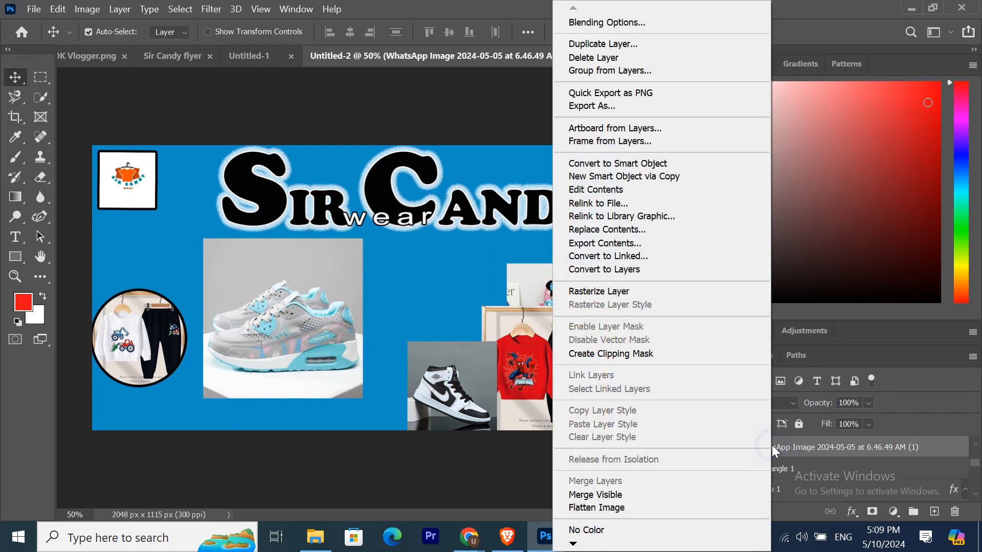
click(619, 353)
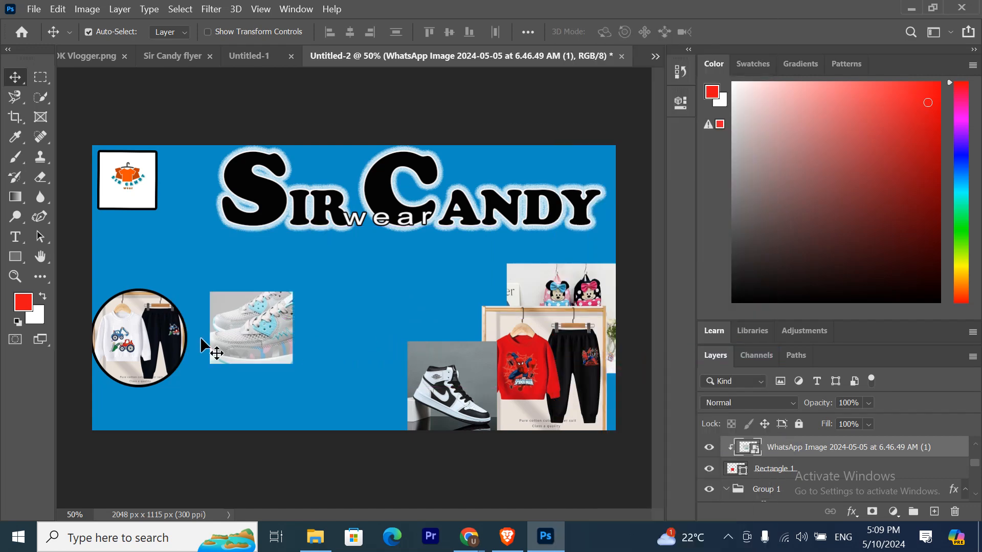
key(ctrl+t)
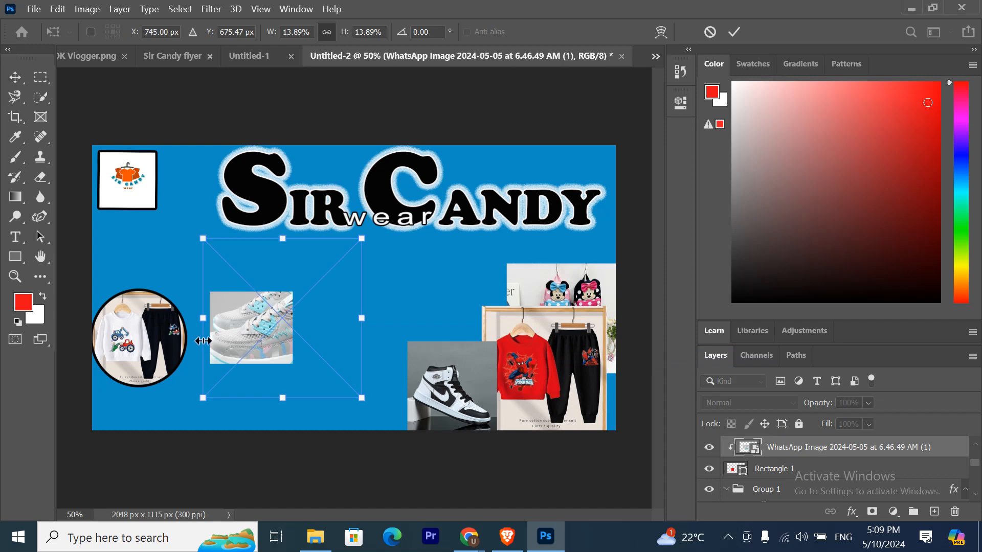
click(735, 32)
- Enlarge Rectangle 1 and shift it slightly right so its frame shows more of the clipped shoe photo
click(778, 473)
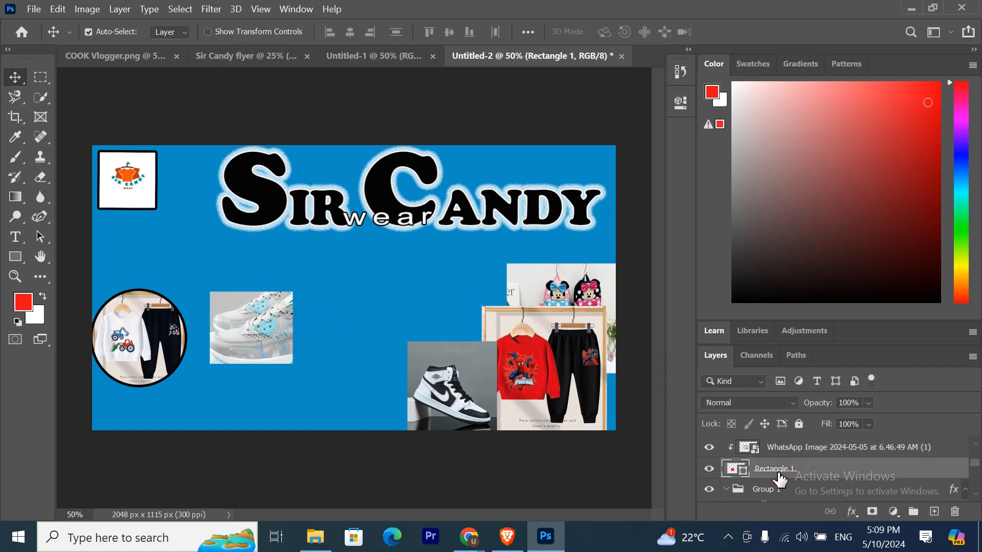
key(ctrl+t)
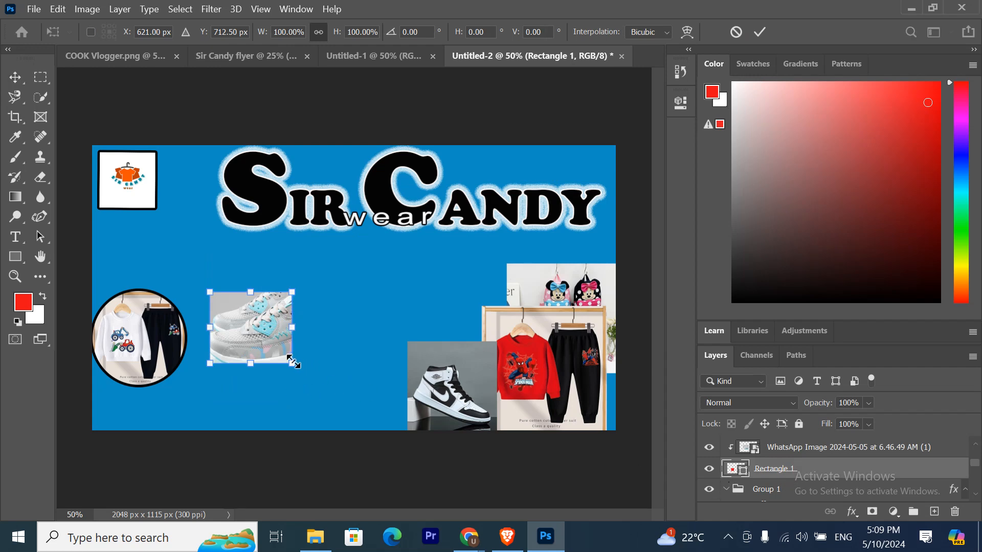
mouse_move(294, 363)
mouse_down()
mouse_move(334, 400)
mouse_move(298, 367)
mouse_move(313, 348)
mouse_move(305, 346)
mouse_up()
- Scale the clipped grey shoe photo down to about 9.8% and centre it over Rectangle 1
click(795, 455)
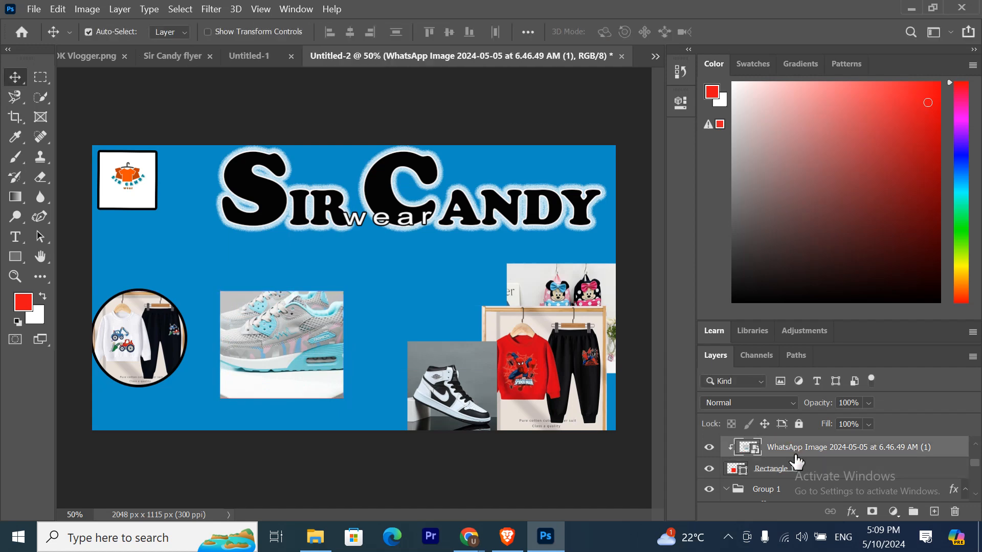
key(ctrl+t)
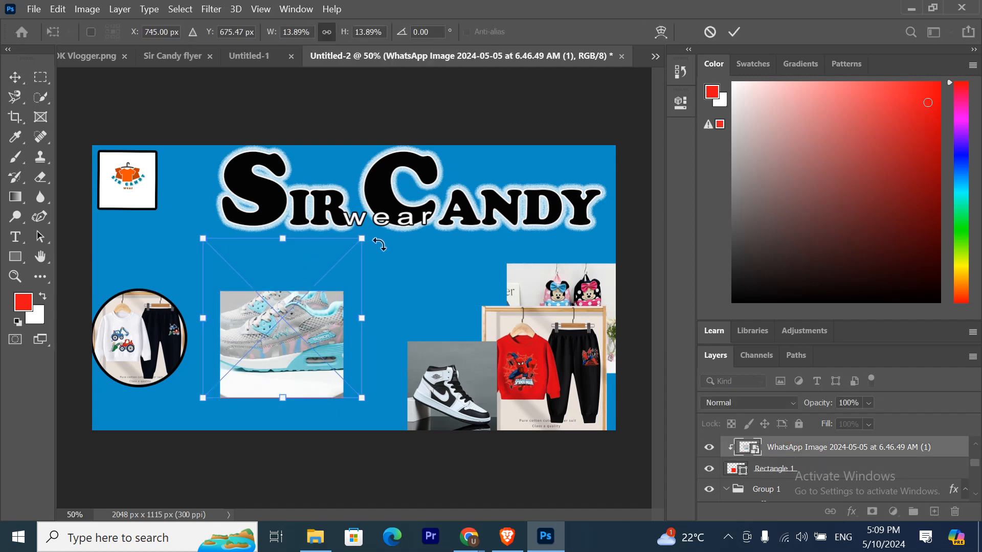
drag(364, 236, 316, 286)
drag(289, 340, 315, 347)
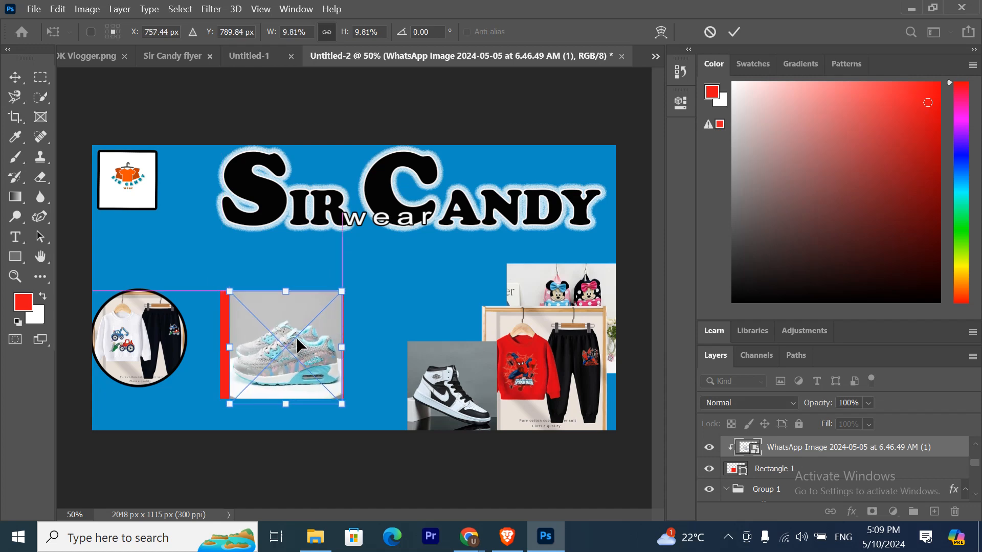
click(14, 76)
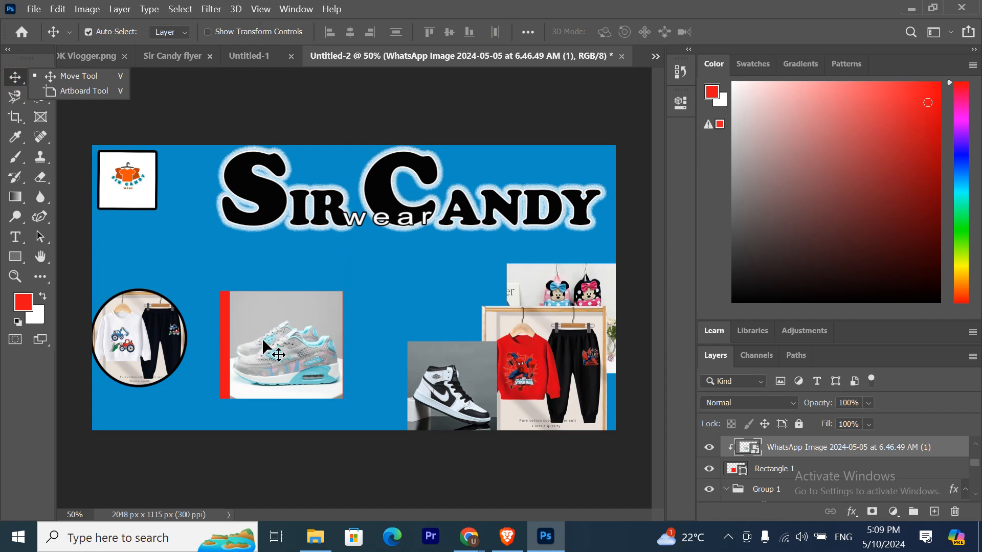
drag(263, 345, 262, 342)
drag(261, 340, 262, 342)
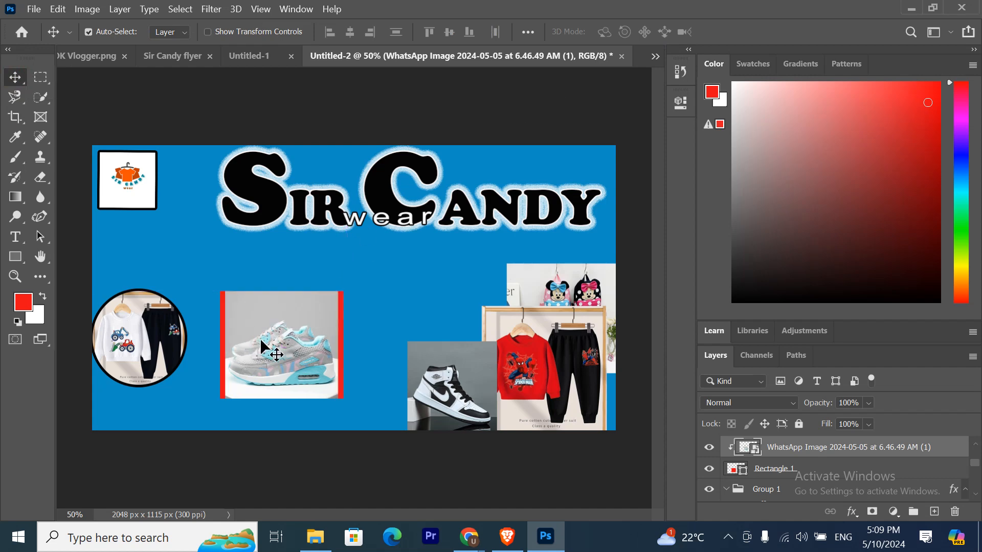
- Enlarge the clipped shoe photo to about 12.5% so it covers the red edges of Rectangle 1
key(ctrl+t)
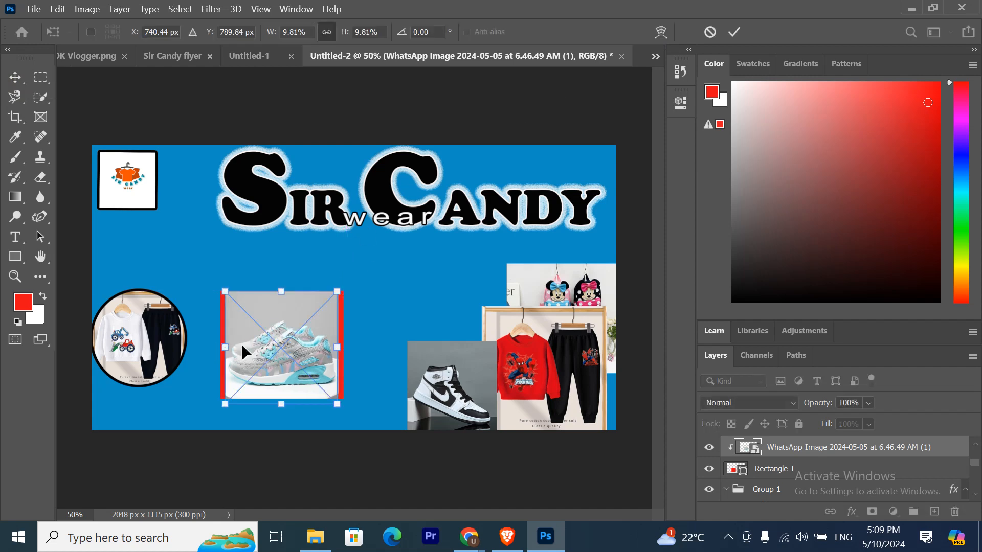
drag(223, 347, 209, 347)
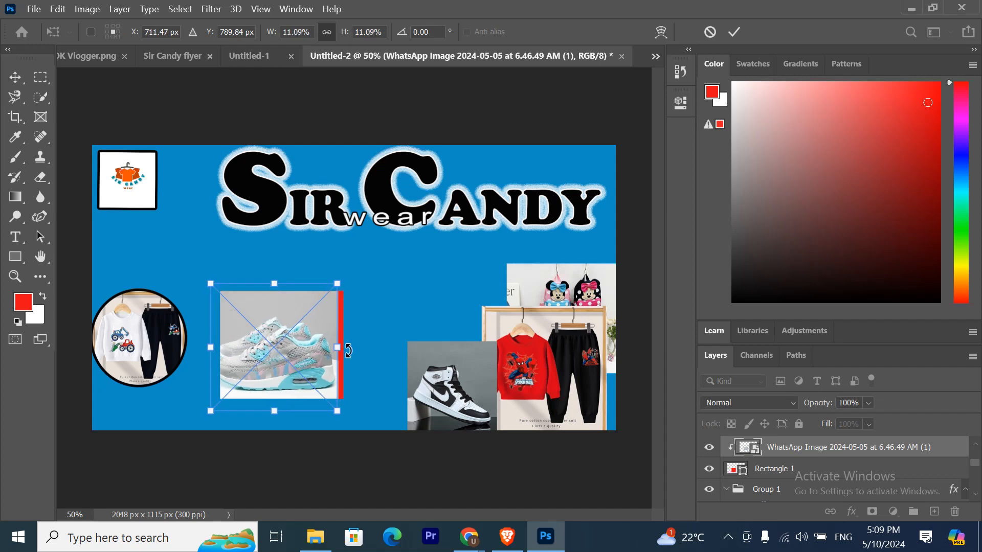
drag(339, 348, 350, 360)
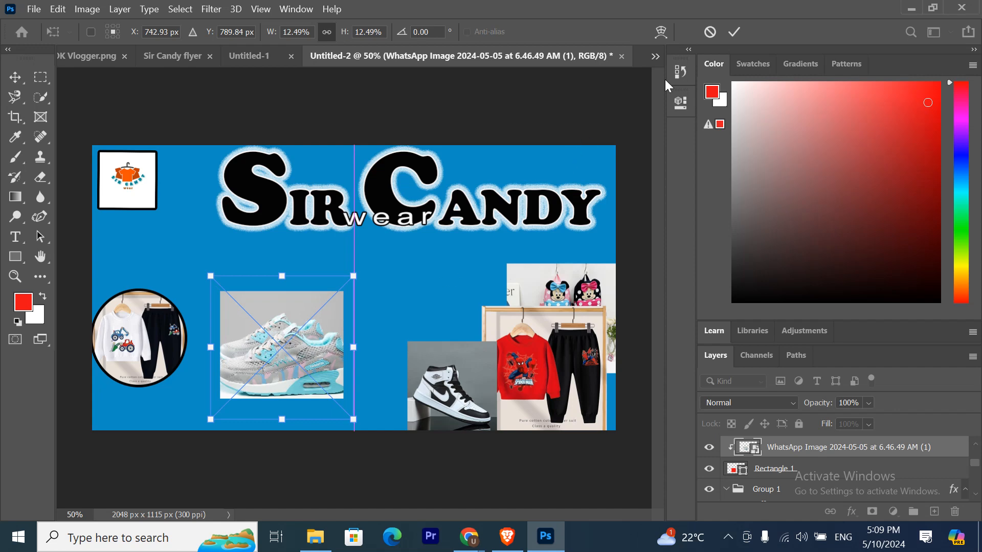
- Apply the blue sneaker photo's transform and group the photo with its clipping rectangle
click(733, 33)
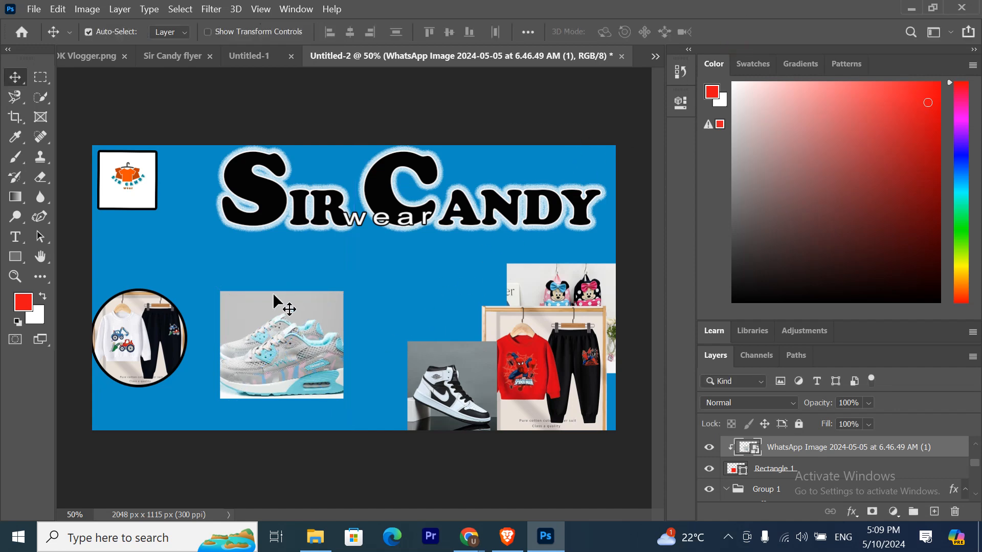
ctrl+click(781, 469)
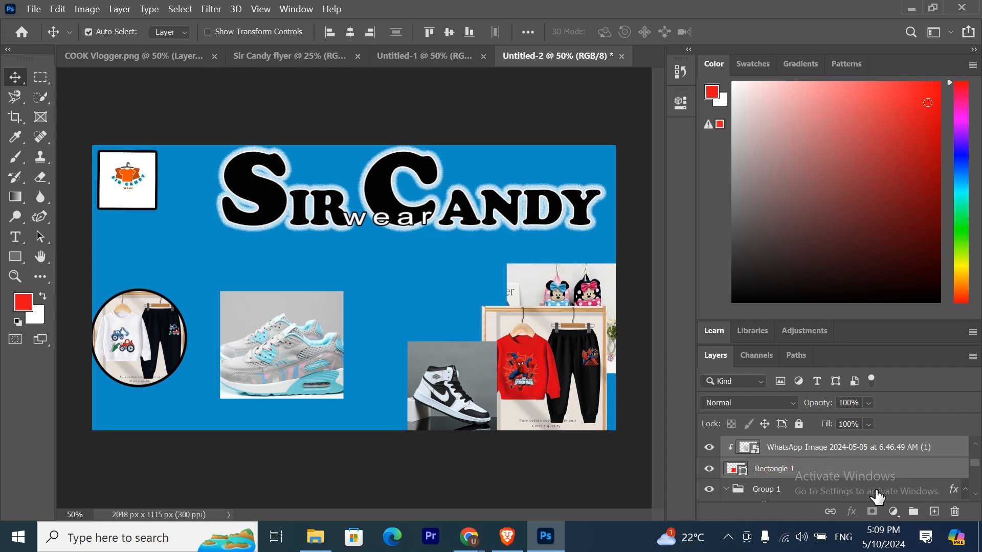
click(912, 511)
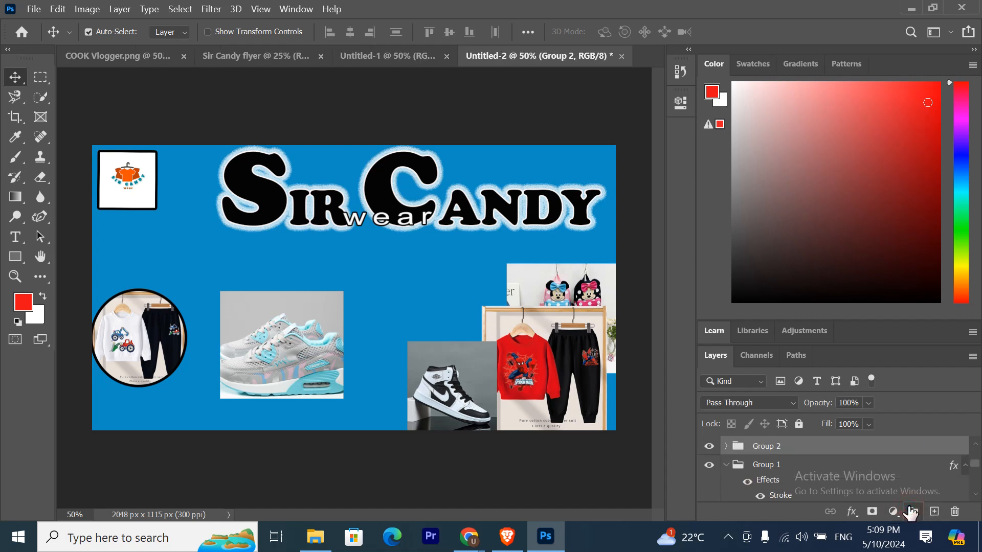
- Add a 10 px black outside Stroke at 100% opacity to the blue sneaker group
click(728, 466)
click(852, 511)
click(888, 393)
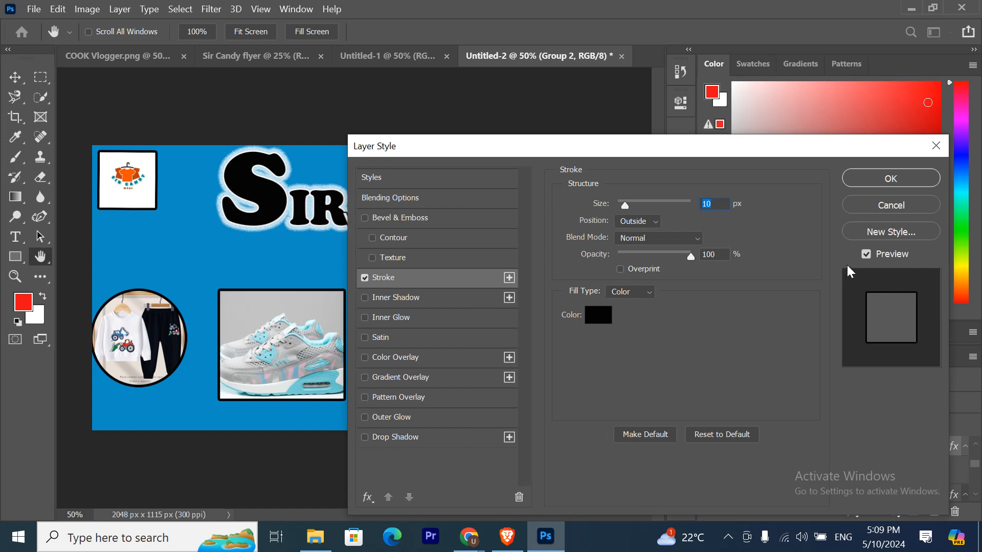
click(865, 179)
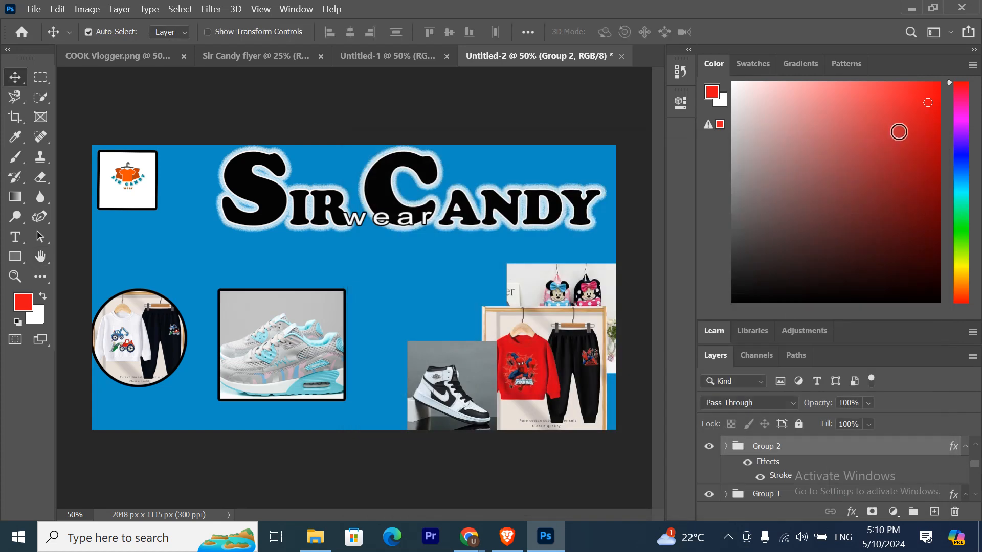
- Nudge the framed sneaker group left until it sits beside the circular outfit photo, and slightly up
click(268, 339)
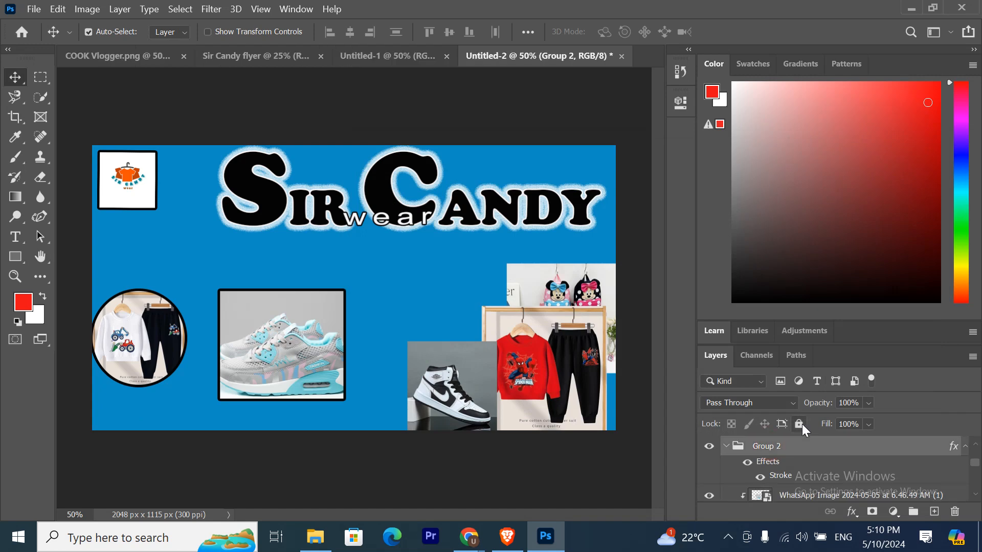
key(Left)
key(Left)
key(Left)
key(Left)
key(Left)
key(Left)
key(Left)
key(Left)
key(Left)
key(Left)
key(Left)
key(Left)
key(Left)
key(Left)
key(Left)
key(Left)
key(Left)
key(Left)
key(Left)
key(Left)
key(Left)
key(Left)
key(Left)
key(Left)
key(Left)
key(Left)
key(Left)
key(Left)
key(Left)
key(Left)
key(Left)
key(Left)
key(Left)
key(Left)
key(Left)
key(Left)
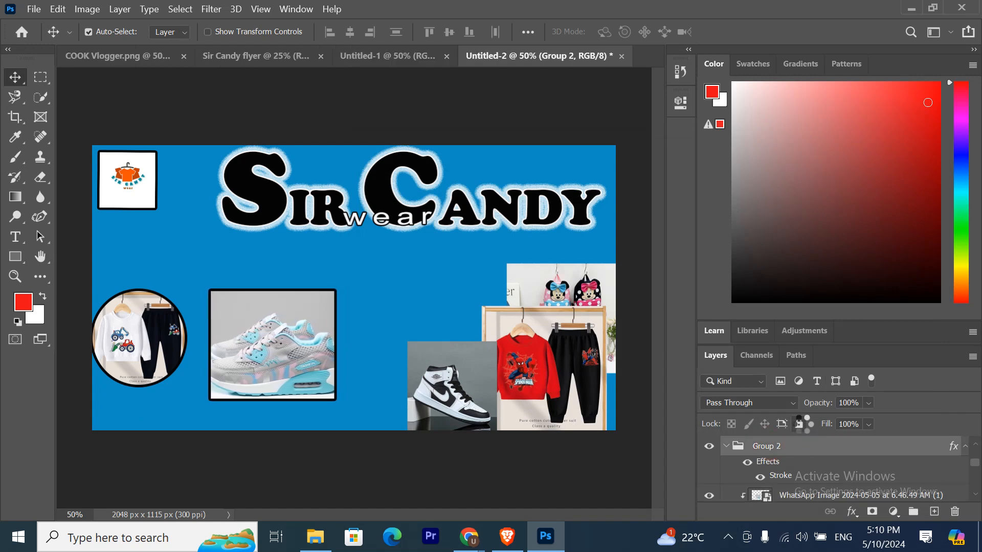
key(Left)
key(Left)
key(Left)
key(Left)
key(Left)
key(Left)
key(Left)
key(Left)
key(Left)
key(Left)
key(Left)
key(Left)
key(Left)
key(Left)
key(Left)
key(Left)
key(Left)
key(Left)
key(Left)
key(Left)
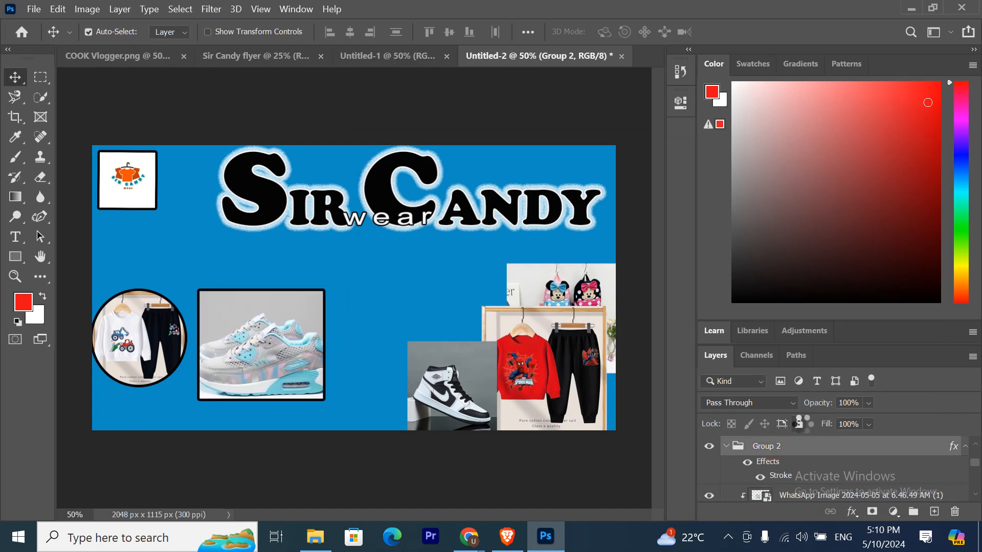
key(Left)
key(Left)
key(Left)
key(Left)
key(Left)
key(Left)
key(Left)
key(Left)
key(Left)
key(Left)
key(Left)
key(Left)
key(Left)
key(Left)
key(Left)
key(Left)
key(Left)
key(Left)
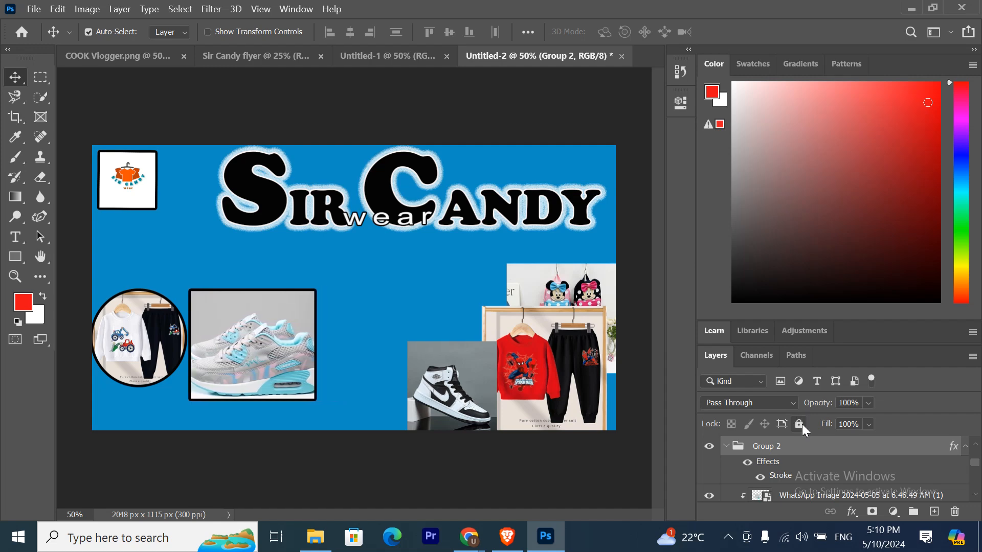
key(Up)
key(Up)
key(Up)
key(Up)
key(Up)
key(Up)
key(Up)
key(Up)
key(Up)
key(Up)
key(Up)
key(Up)
key(Up)
key(Up)
key(Up)
key(Up)
key(Up)
key(Up)
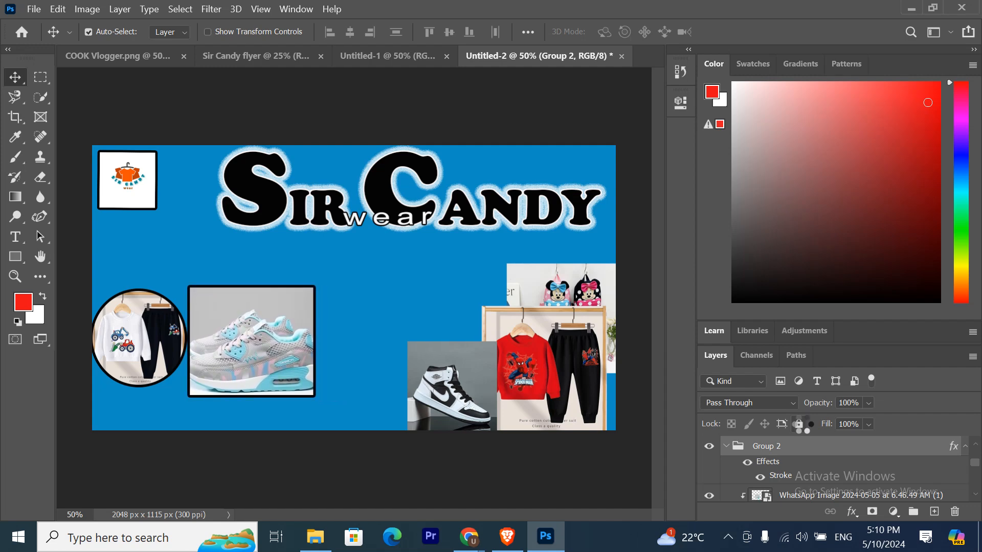
key(Right)
key(Right)
key(Right)
key(Right)
key(Right)
key(Right)
key(Right)
key(Right)
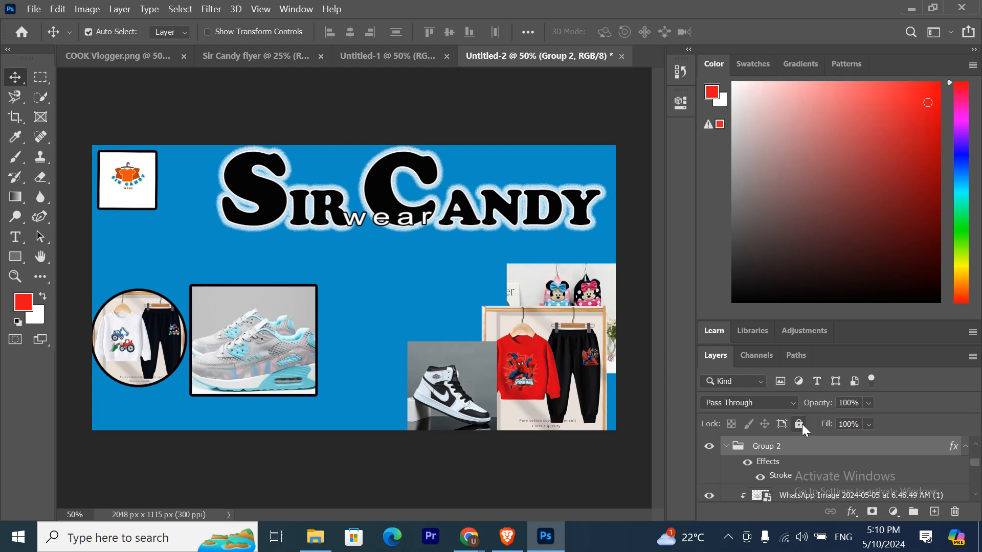
- Scale the framed sneaker group down proportionally to about 86.86%
key(ctrl+t)
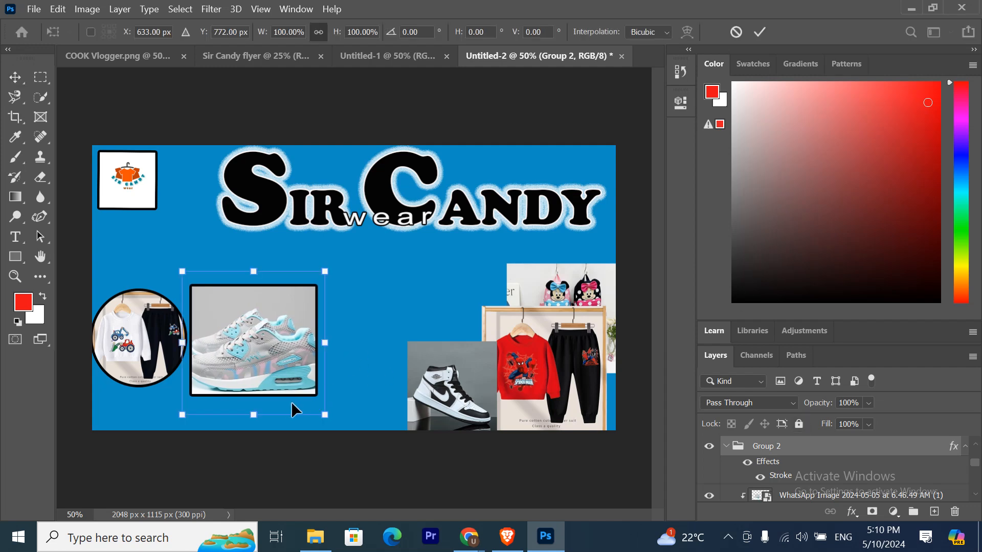
drag(325, 414, 306, 395)
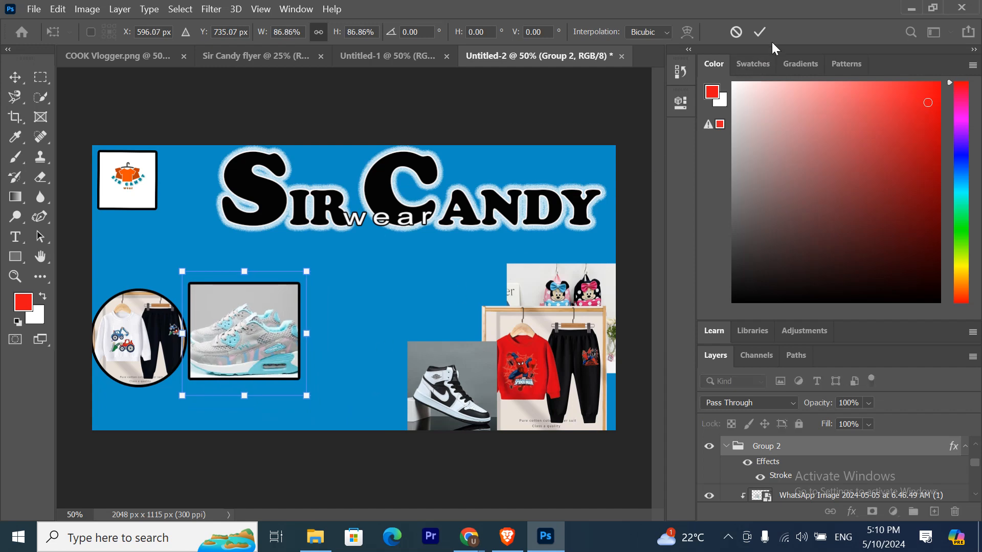
click(759, 32)
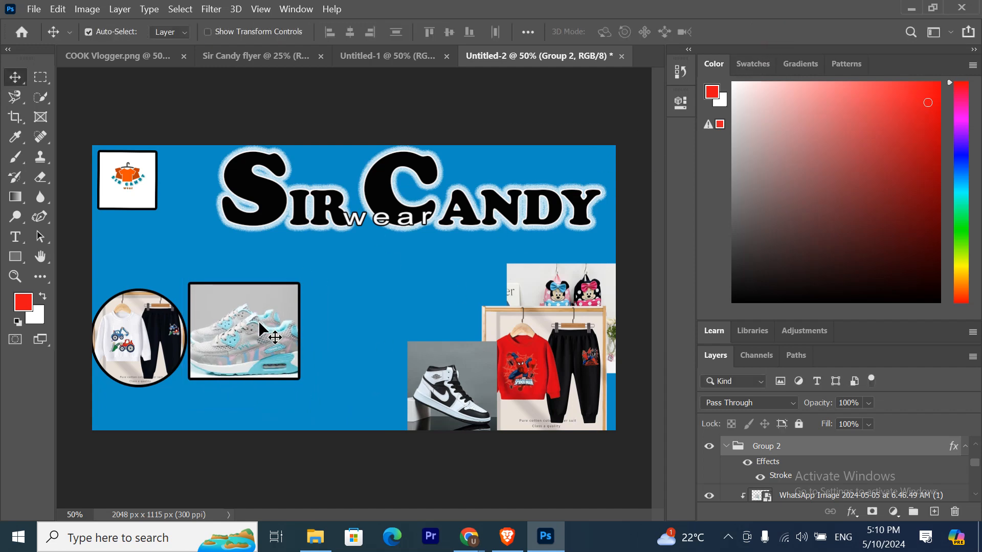
- Nudge the framed sneaker group down to line up with the circular outfit photo
key(Down)
key(Down)
key(Down)
key(Down)
key(Down)
key(Down)
key(Down)
key(Down)
key(Down)
key(Down)
key(Down)
key(Down)
key(Down)
key(Down)
key(Down)
key(Down)
key(Down)
key(Down)
key(Down)
key(Down)
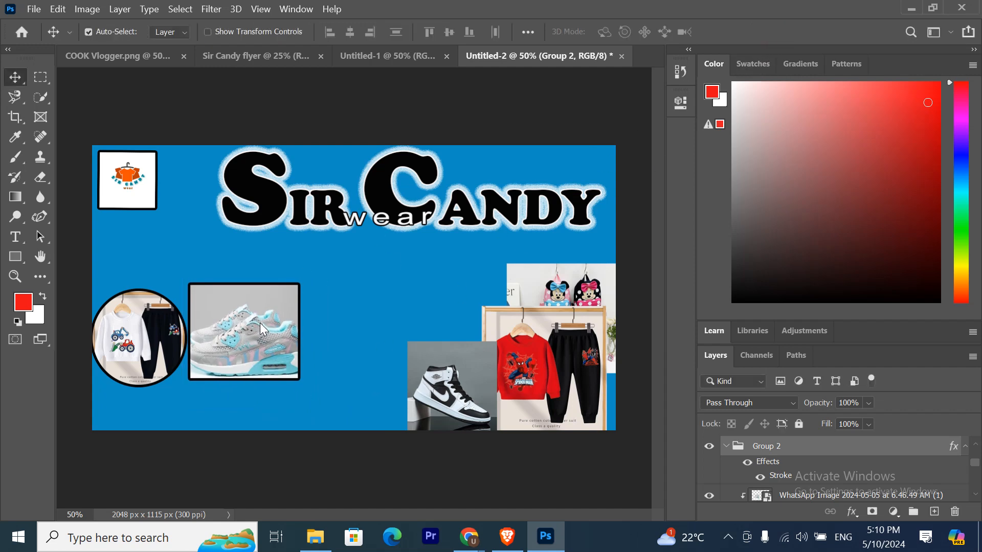
key(Down)
key(Down)
key(Down)
key(Down)
key(Down)
key(Down)
key(Down)
key(Down)
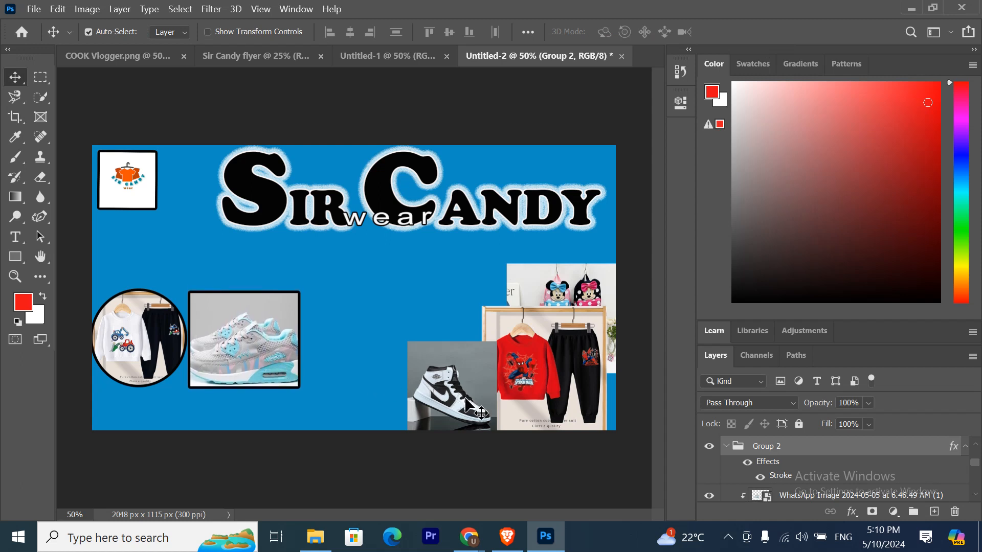
- Clear the banner's centre by moving the black-and-white sneaker photo up below the title and the Spider-Man outfit photo up beside the logo
drag(464, 396, 533, 263)
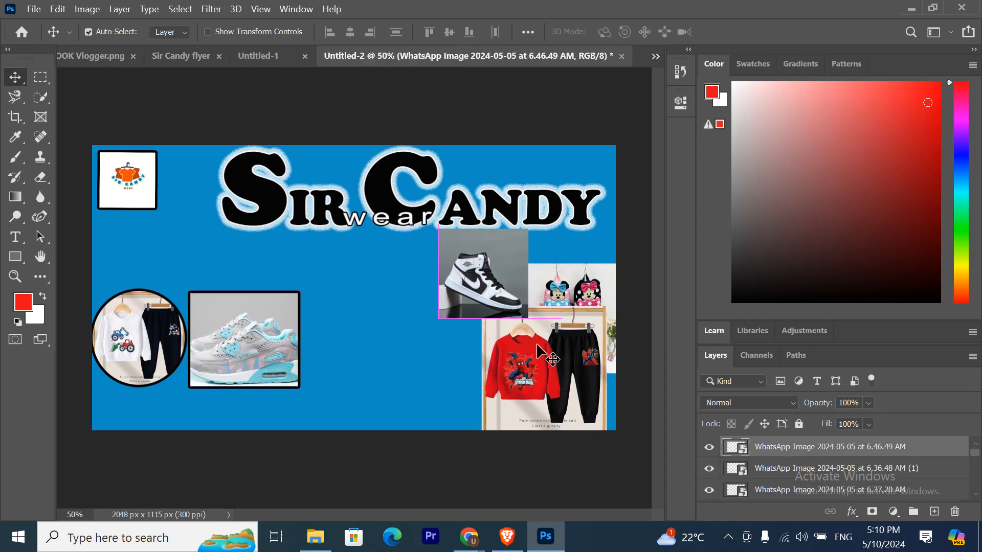
drag(541, 342, 378, 327)
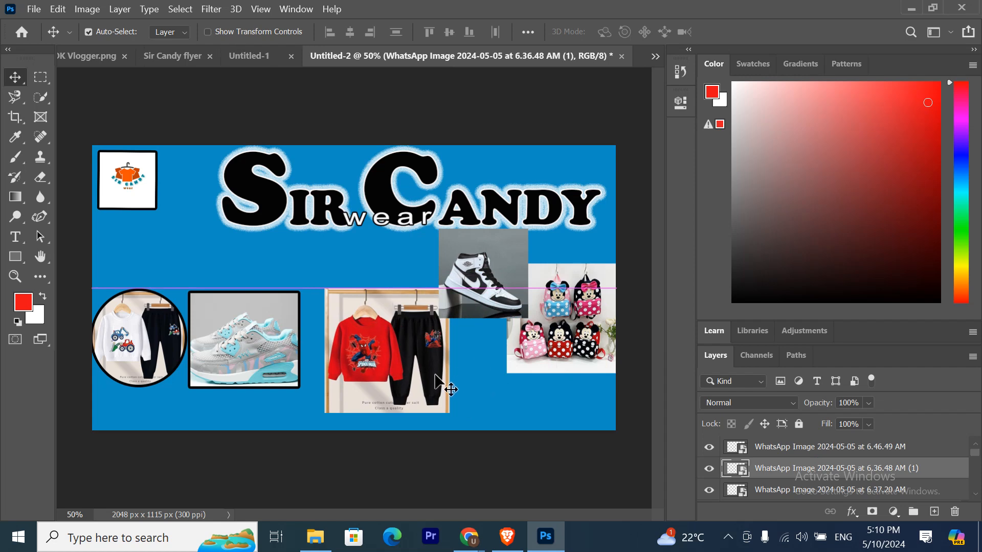
drag(409, 364, 238, 236)
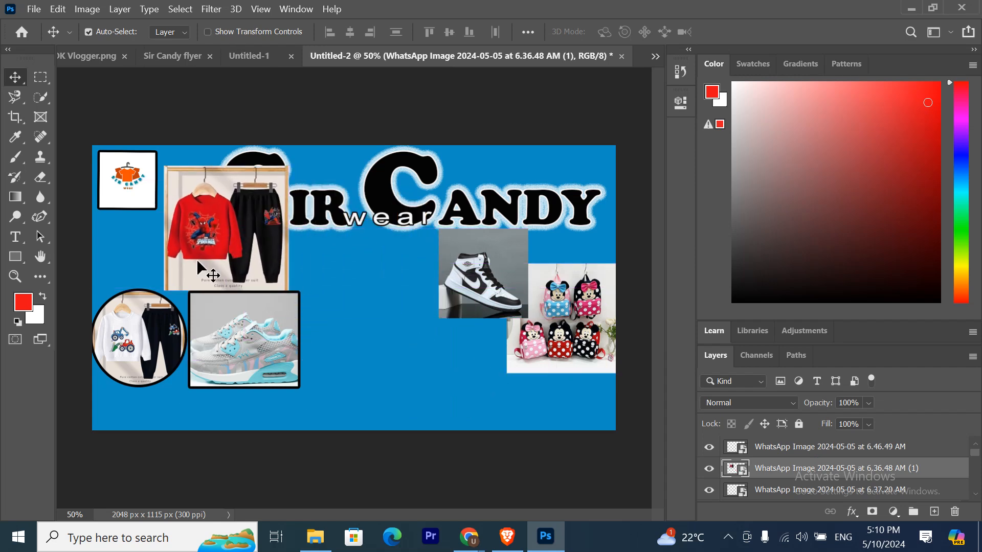
- Draw a red five-sided polygon about 618 × 634 px and place it beside the framed sneakers
click(19, 255)
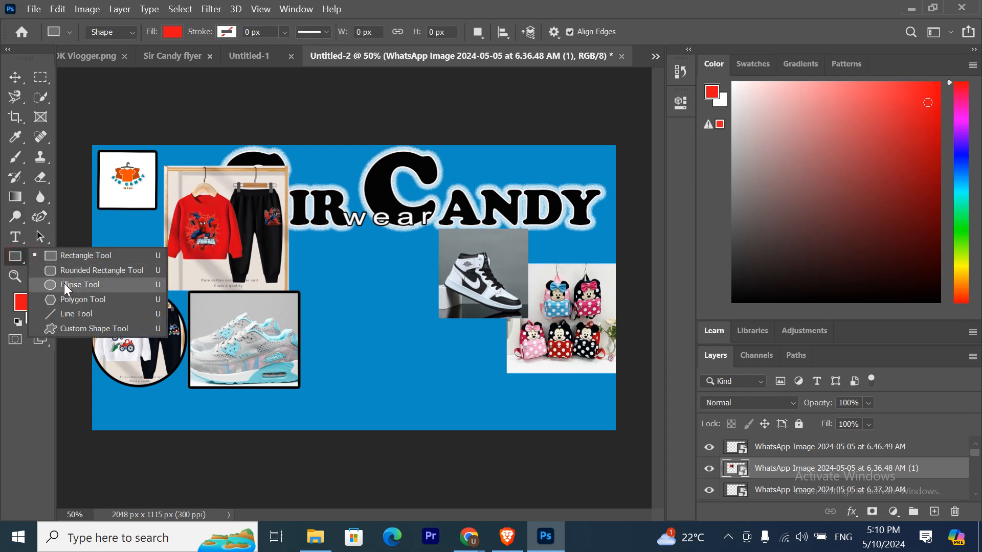
click(65, 301)
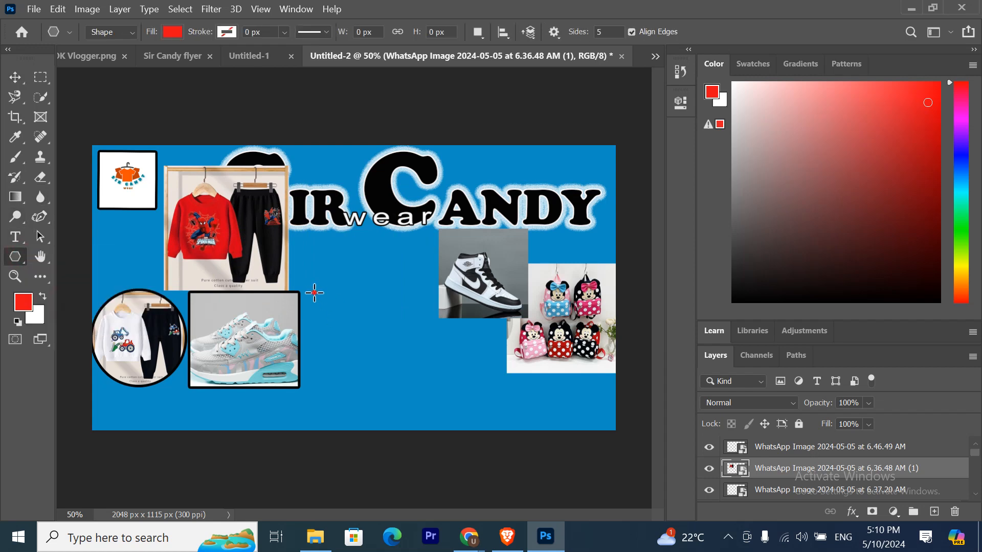
drag(313, 292, 379, 348)
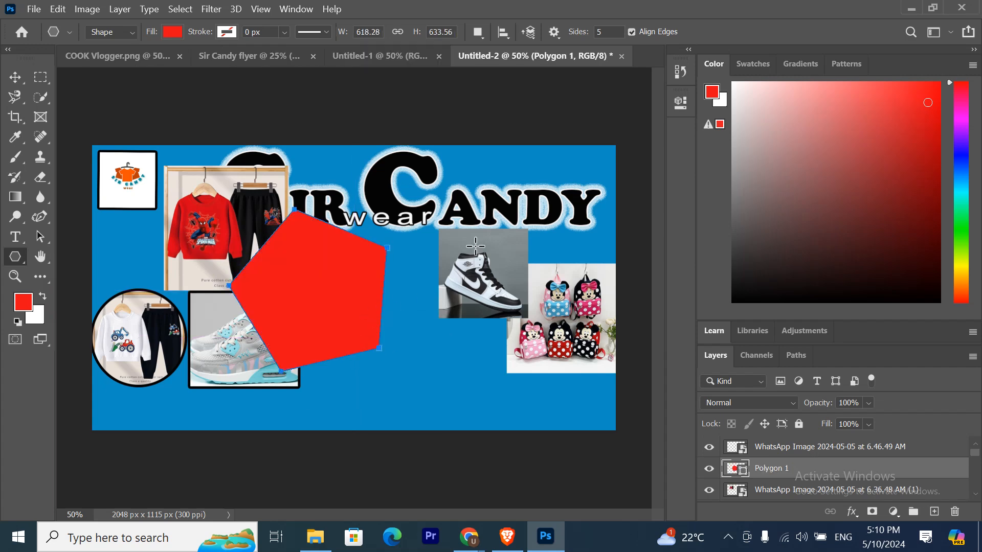
click(15, 84)
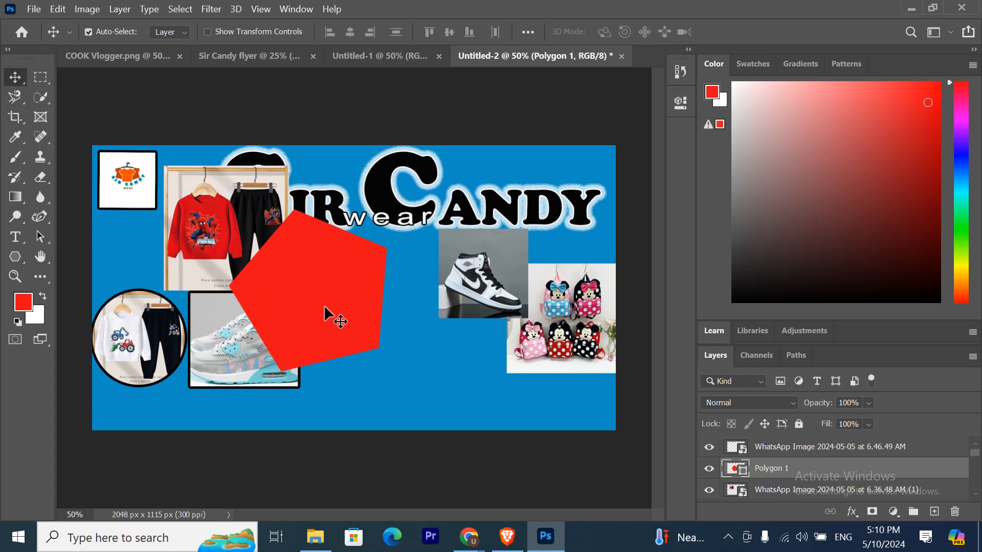
drag(324, 307, 373, 335)
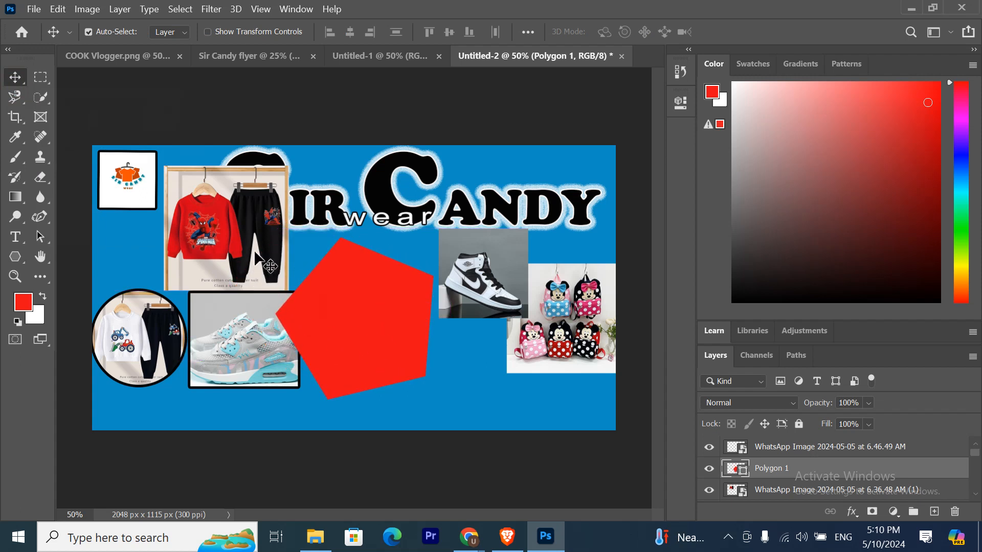
- Shift the Spider-Man outfit photo partly over the pentagon and place its layer directly above Polygon 1
click(256, 232)
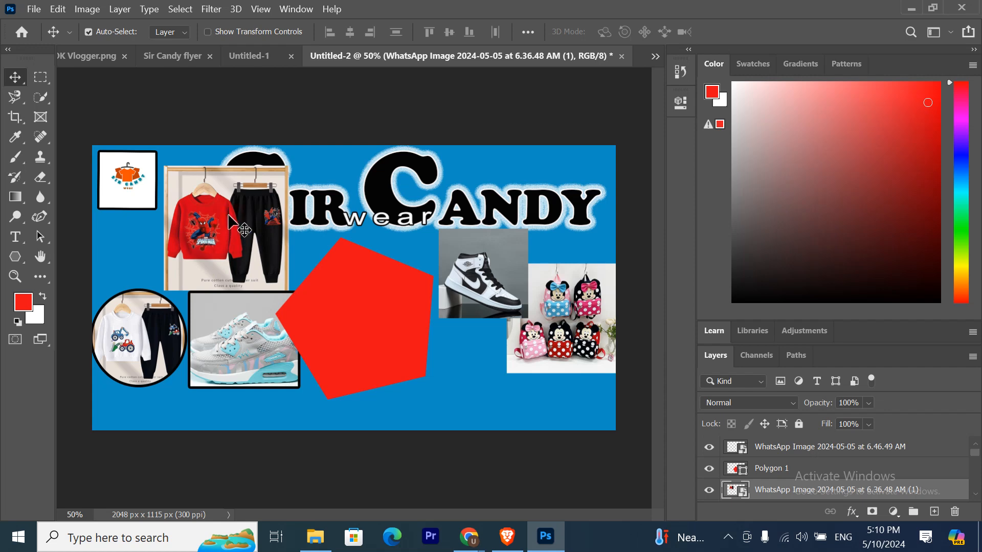
drag(230, 221, 296, 222)
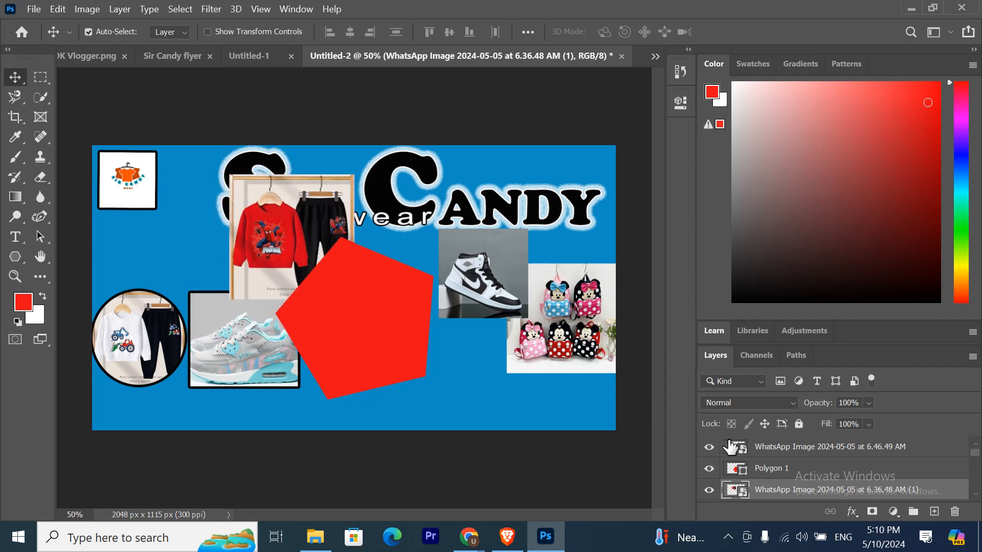
drag(771, 495, 770, 468)
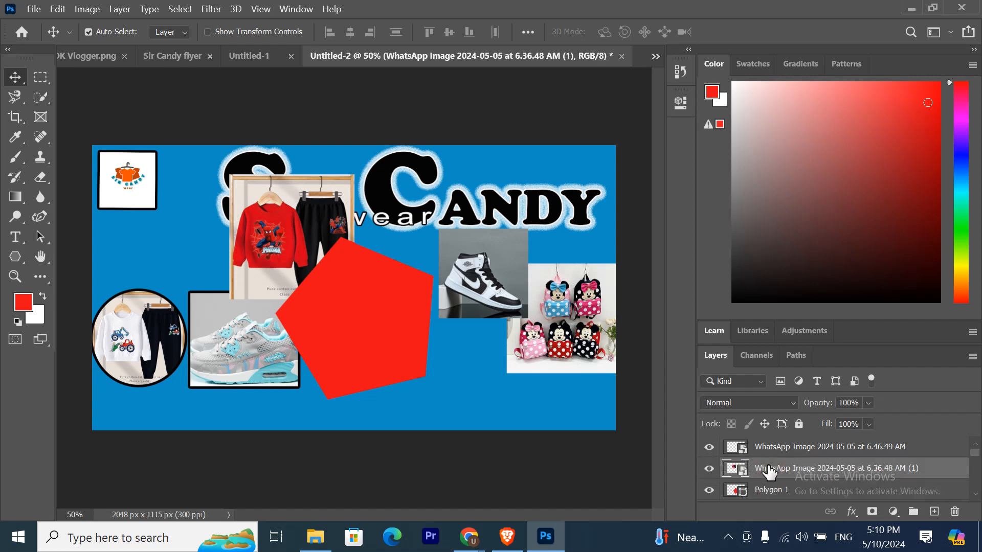
right_click(313, 241)
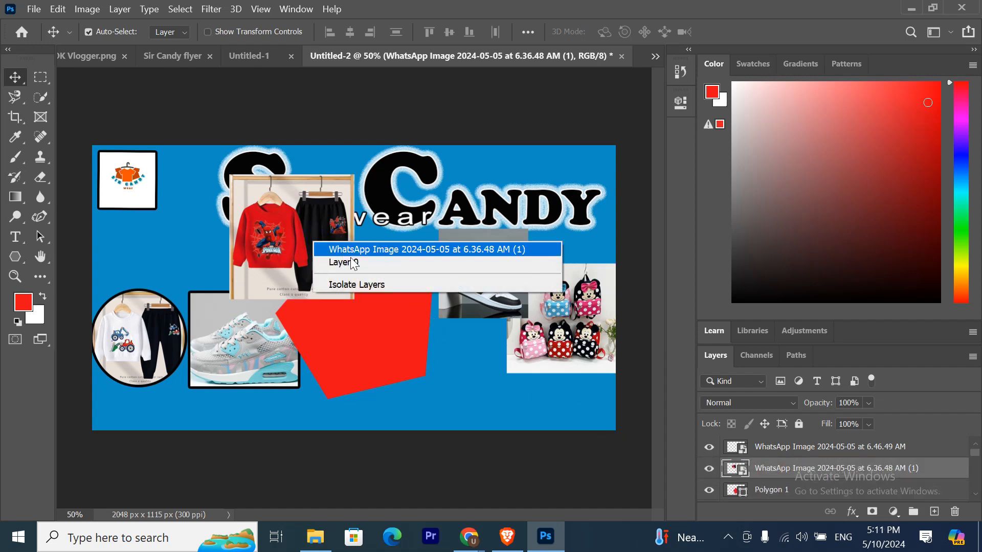
click(845, 512)
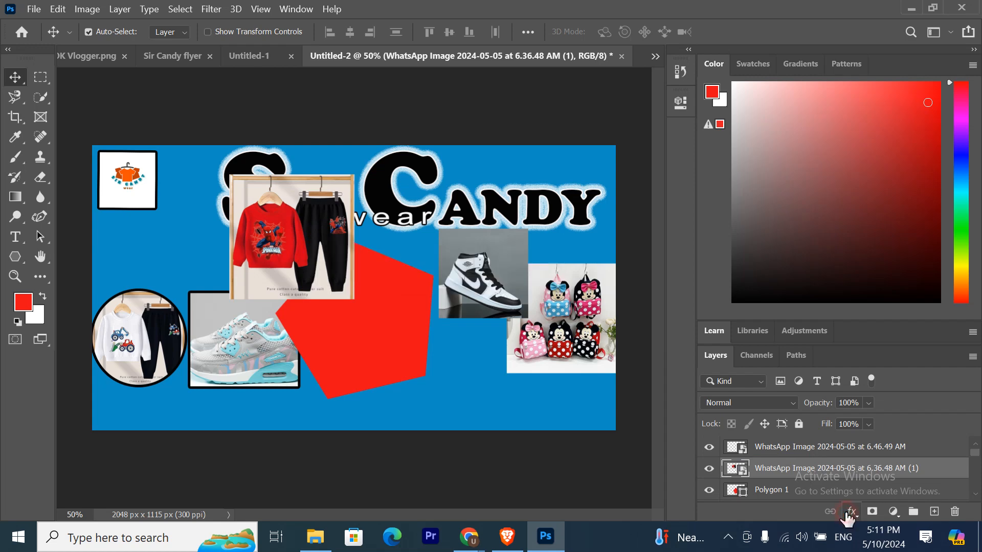
click(851, 513)
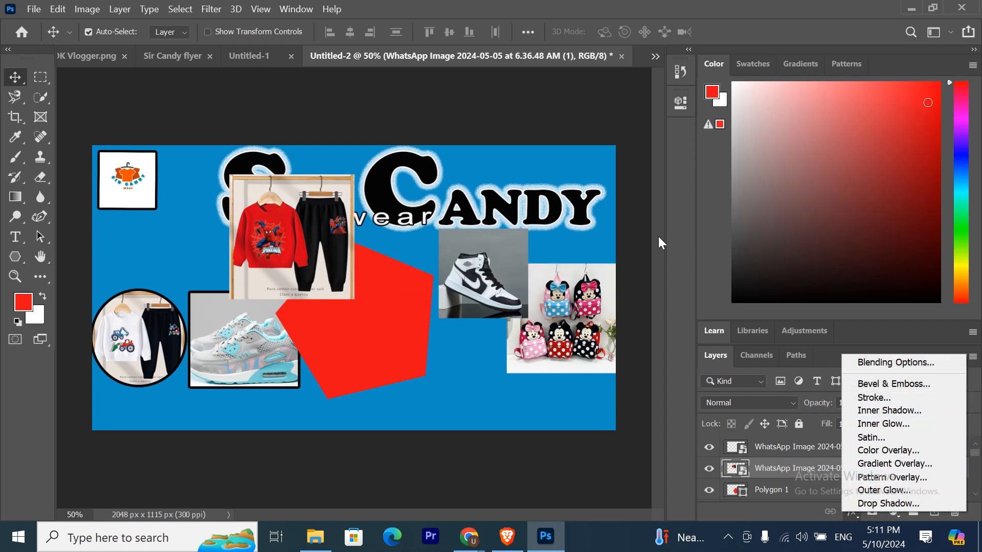
click(838, 509)
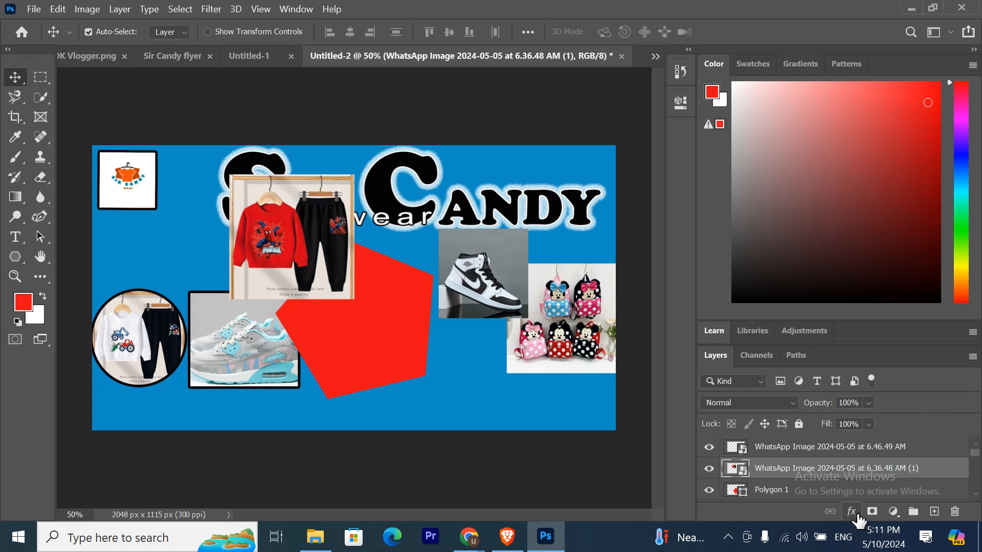
- Create a clipping mask that clips the Spider-Man outfit photo to the red pentagon
right_click(840, 468)
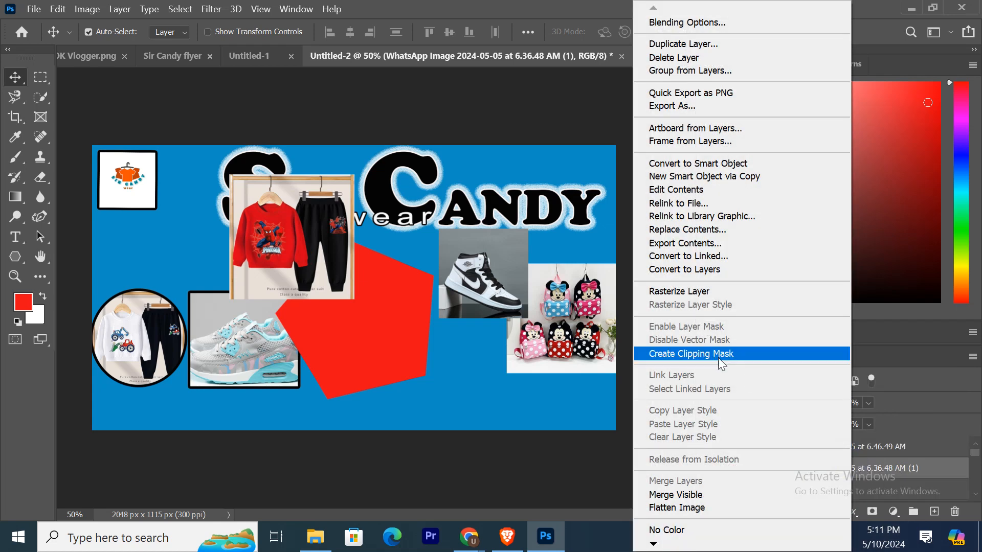
click(717, 357)
- Move the clipped Spider-Man outfit photo over the pentagon and scale it to about 20% so it fills the shape
drag(315, 293, 382, 376)
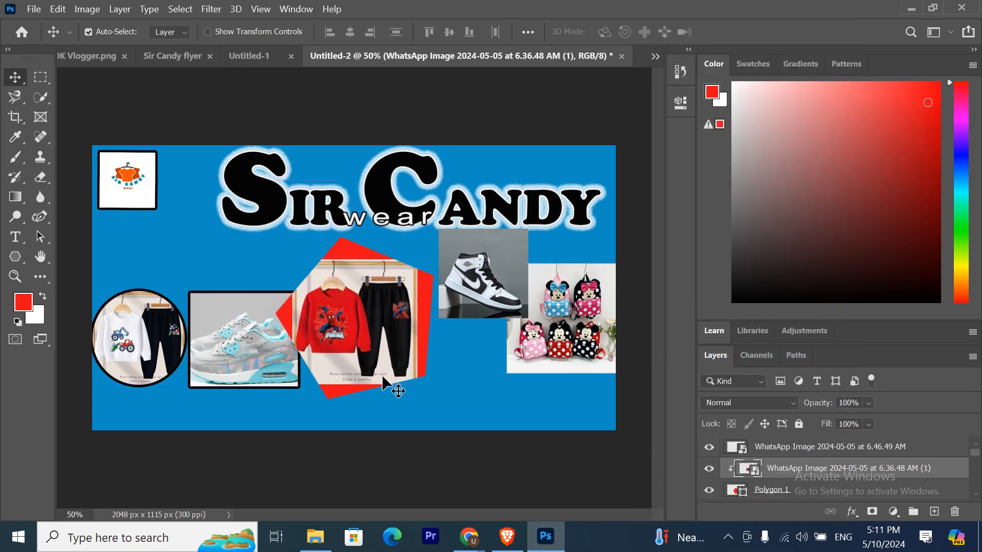
key(ctrl+t)
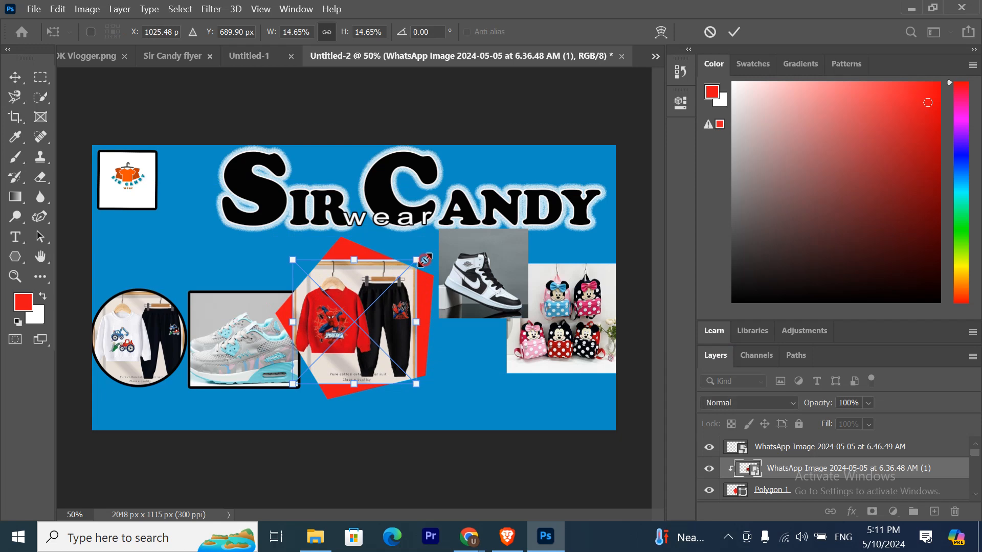
drag(417, 260, 442, 235)
drag(392, 344, 388, 364)
drag(289, 255, 282, 222)
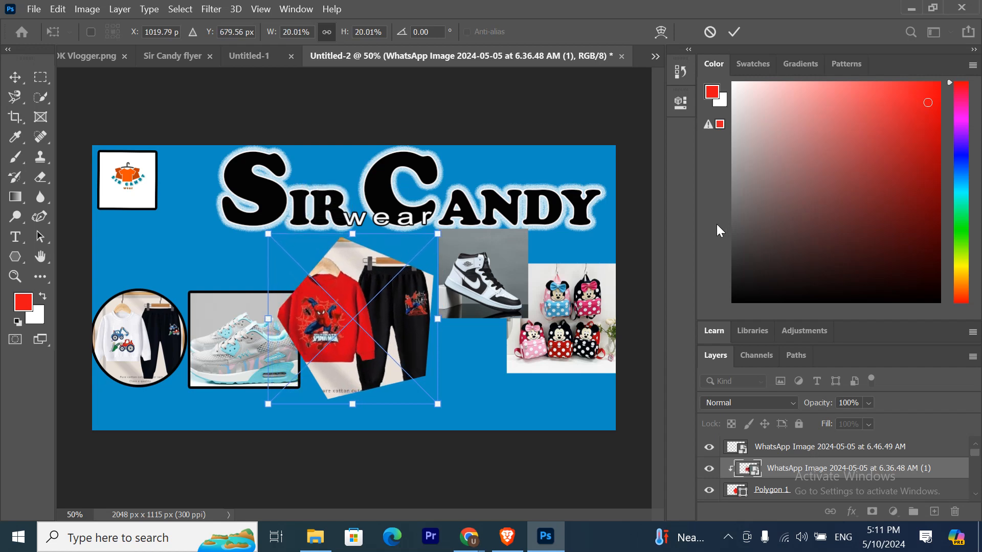
click(738, 31)
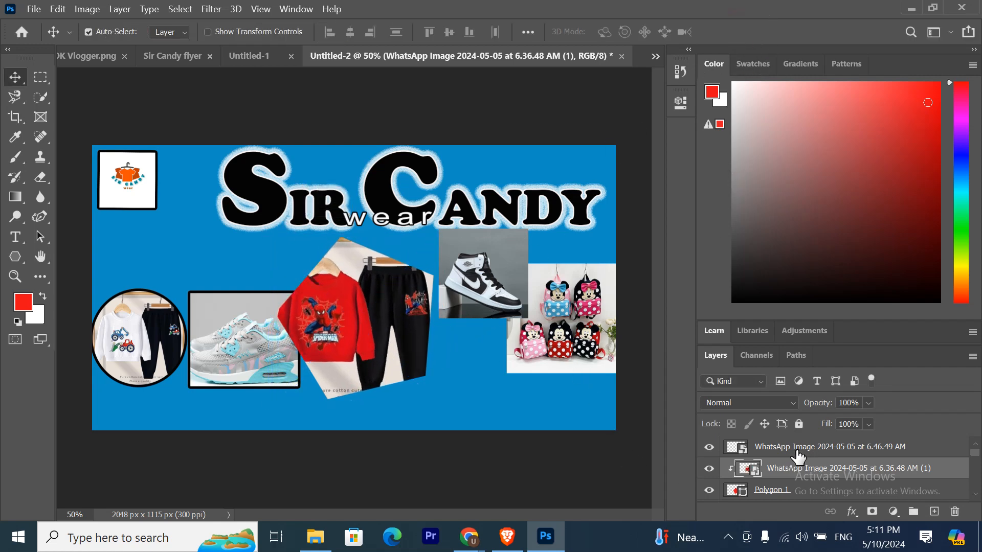
- Group the clipped Spider-Man outfit photo with Polygon 1 and add a black 10 px stroke to the group
scroll(804, 467, down, 1)
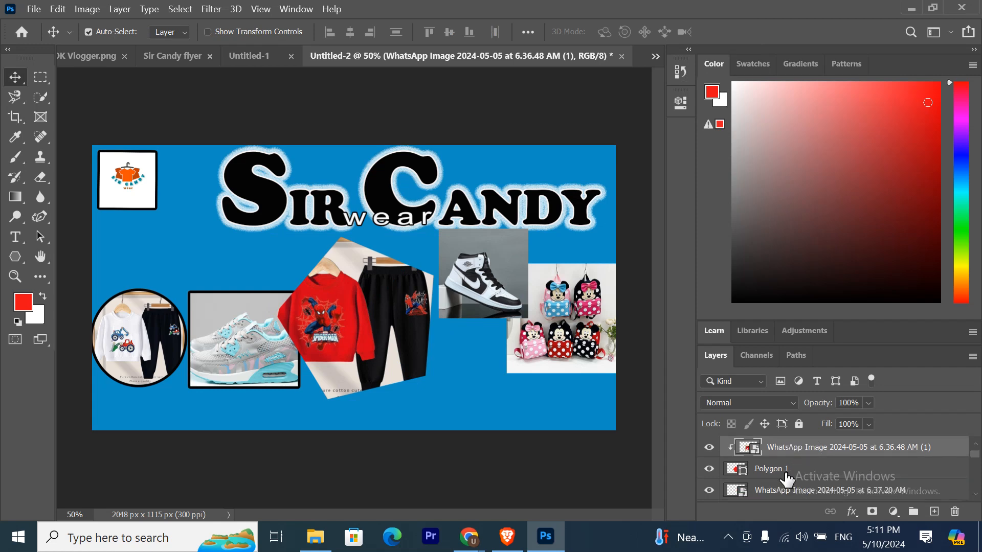
click(786, 473)
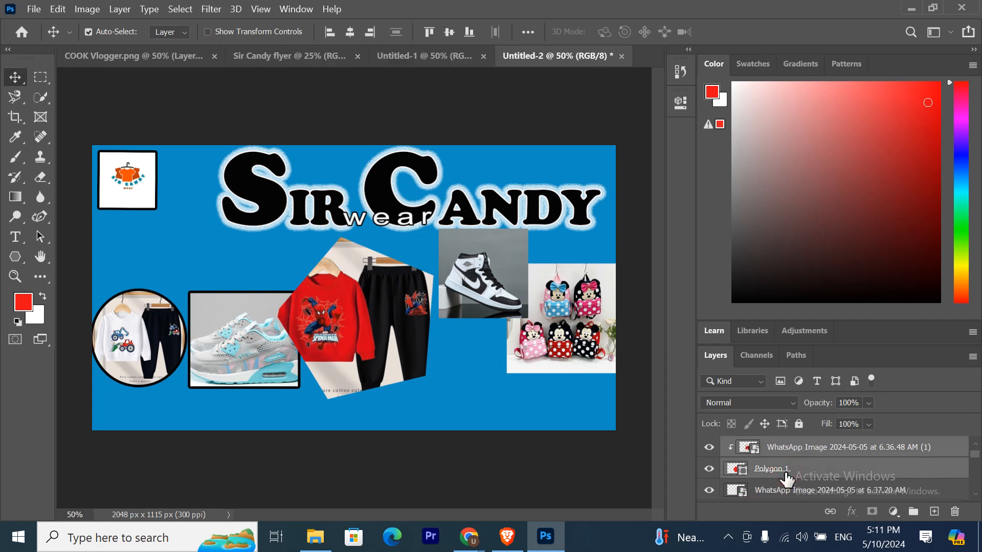
click(913, 512)
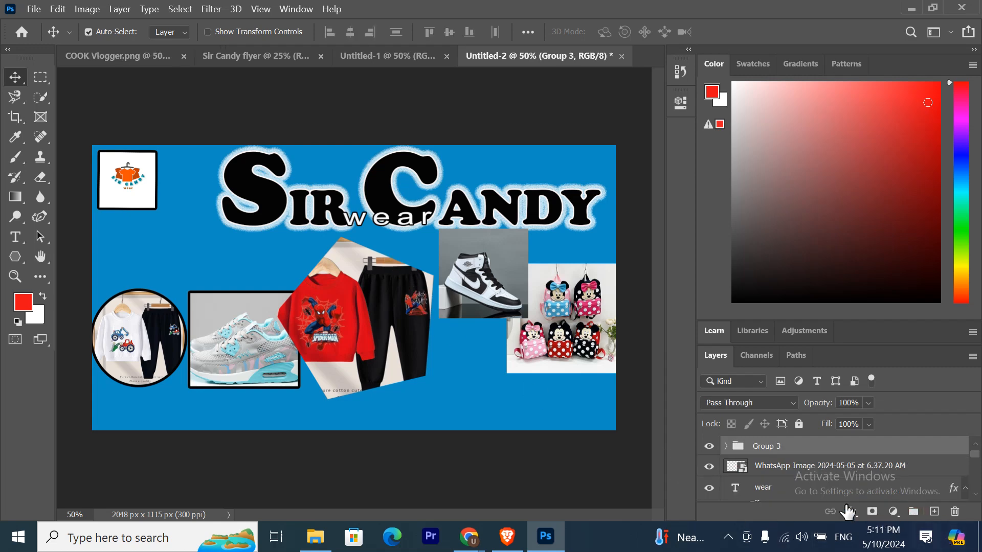
click(851, 512)
click(884, 376)
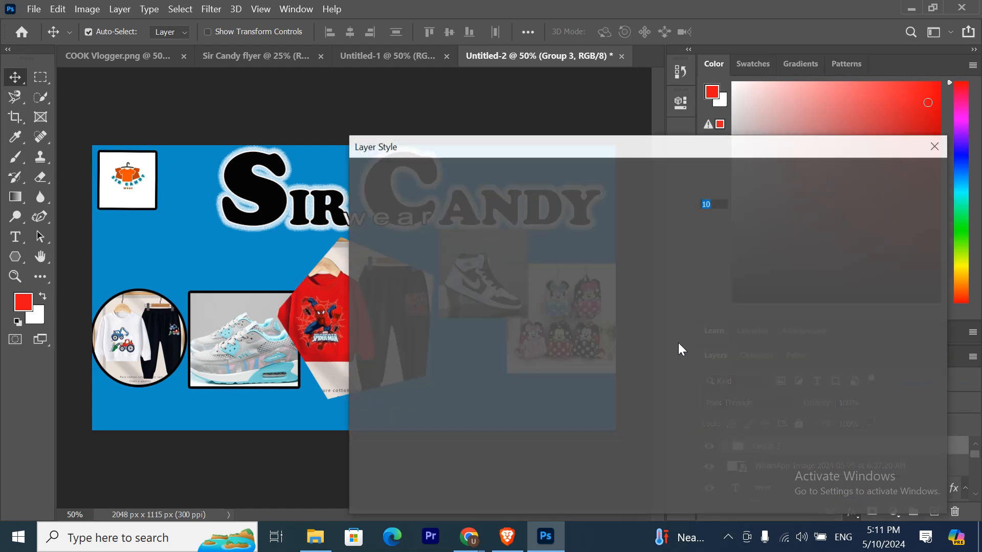
click(890, 179)
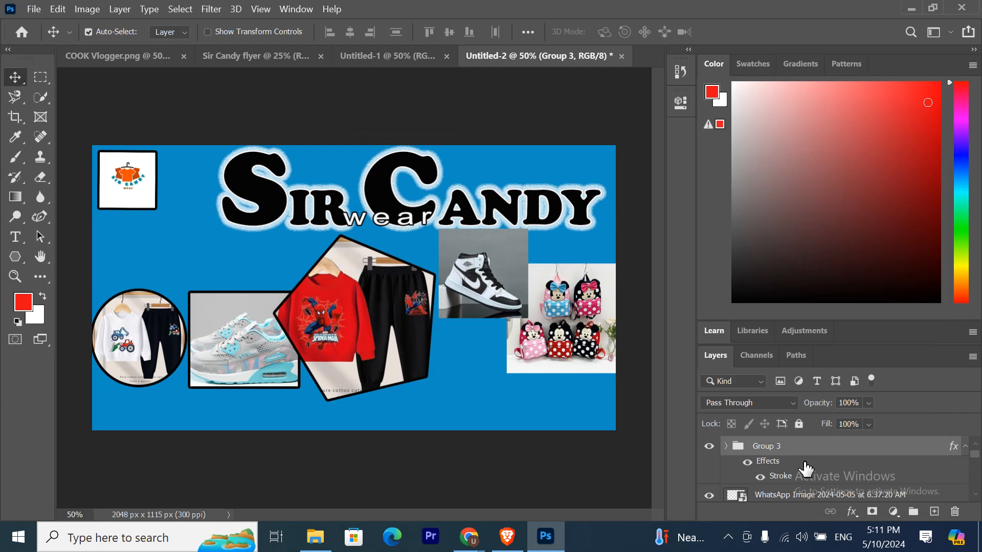
- Nudge the outlined Spider-Man outfit group down and slightly right, away from the framed grey sneakers
key(Down)
key(Down)
key(Down)
key(Down)
key(Down)
key(Down)
key(Down)
key(Down)
key(Down)
key(Down)
key(Down)
key(Down)
key(Down)
key(Down)
key(Down)
key(Down)
key(Down)
key(Down)
key(Down)
key(Down)
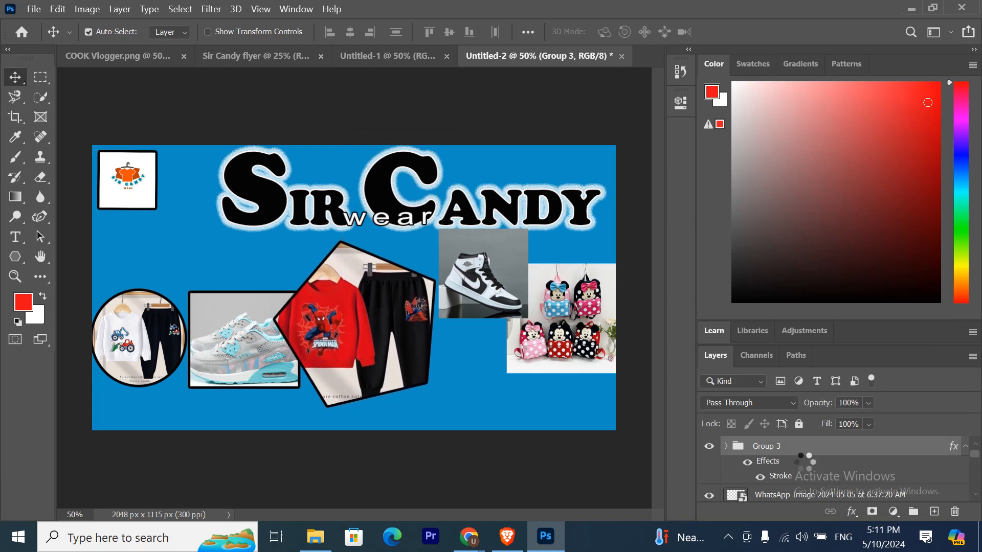
key(Down)
key(Down)
key(Down)
key(Down)
key(Down)
key(Down)
key(Down)
key(Down)
key(Down)
key(Down)
key(Down)
key(Down)
key(Down)
key(Down)
key(Right)
key(Right)
key(Right)
key(Right)
key(Right)
key(Right)
key(Right)
key(Right)
key(Right)
key(Right)
key(Right)
key(Right)
key(Right)
key(Right)
key(Right)
key(Right)
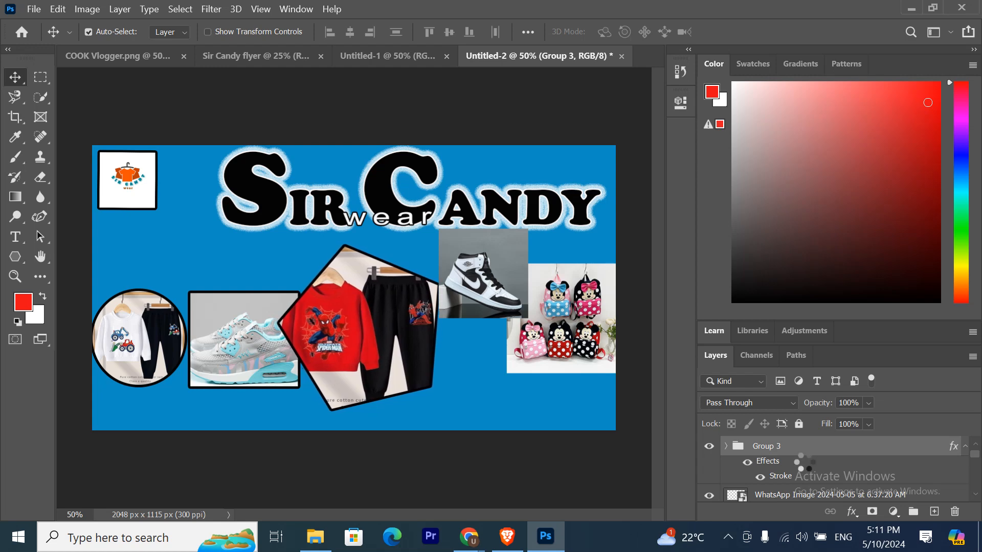
key(Right)
key(Right)
key(Right)
key(Right)
key(Right)
key(Right)
key(Right)
key(Right)
- Scale the Spider-Man outfit group to about 82% and rotate it about -36°
key(ctrl+t)
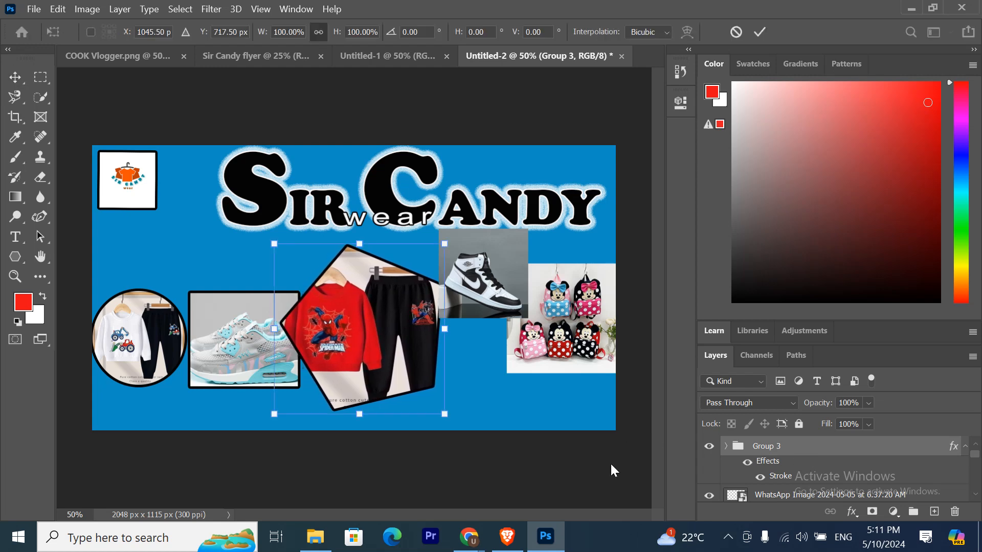
drag(272, 243, 305, 275)
drag(457, 435, 455, 367)
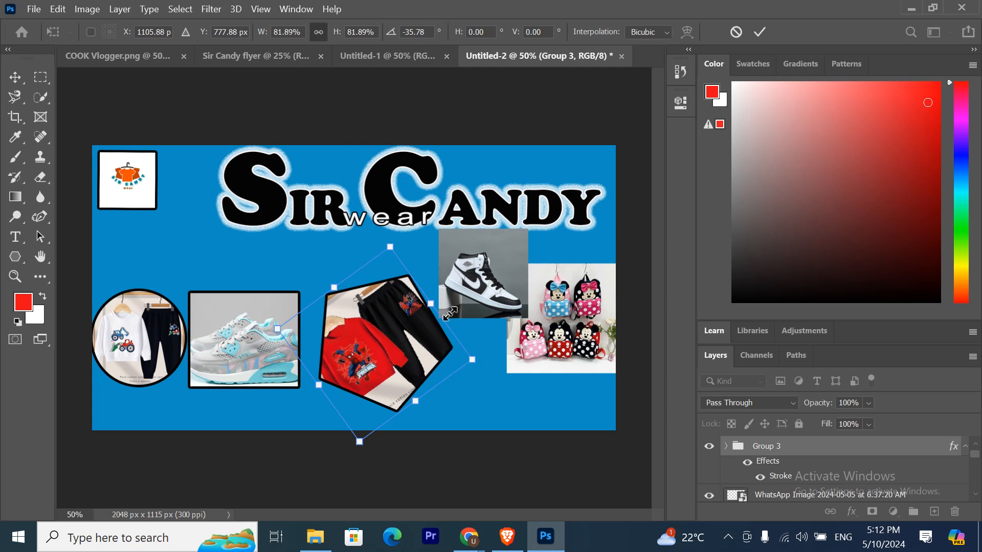
click(760, 32)
- Nudge the tilted Spider-Man outfit group slightly left toward the framed grey sneakers
key(Left)
key(Left)
key(Left)
key(Left)
key(Left)
key(Left)
key(Left)
key(Left)
key(Left)
key(Left)
key(Left)
key(Left)
key(Left)
key(Left)
key(Left)
key(Left)
key(Left)
key(Left)
key(Left)
key(Left)
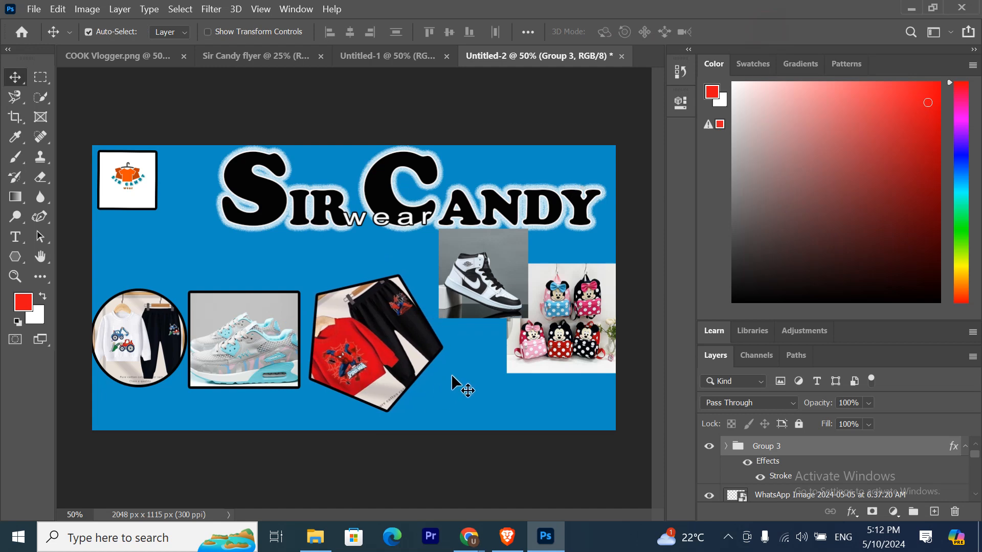
- Rotate the Spider-Man outfit group about 47° so the outfit stands upright, and scale it to about 92%
key(ctrl+t)
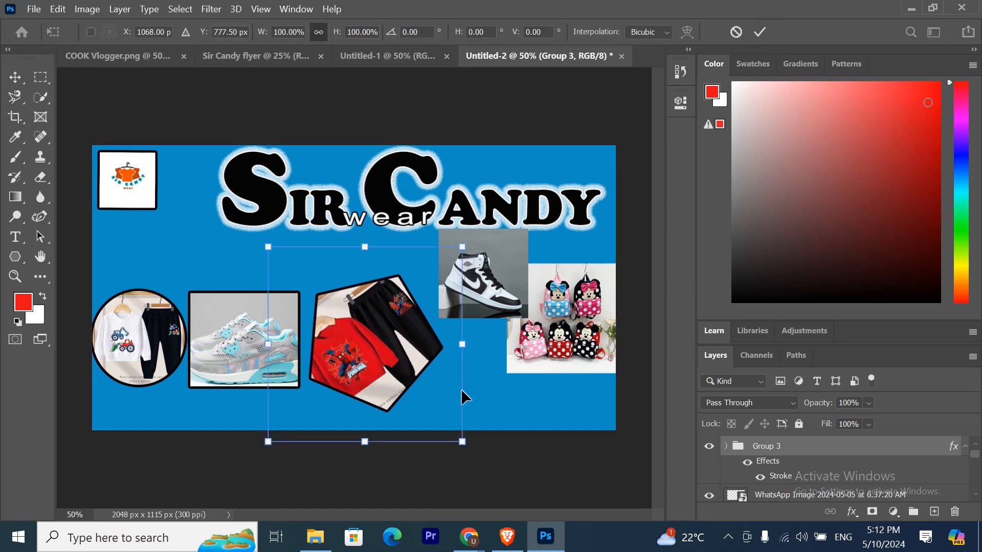
drag(490, 403, 396, 435)
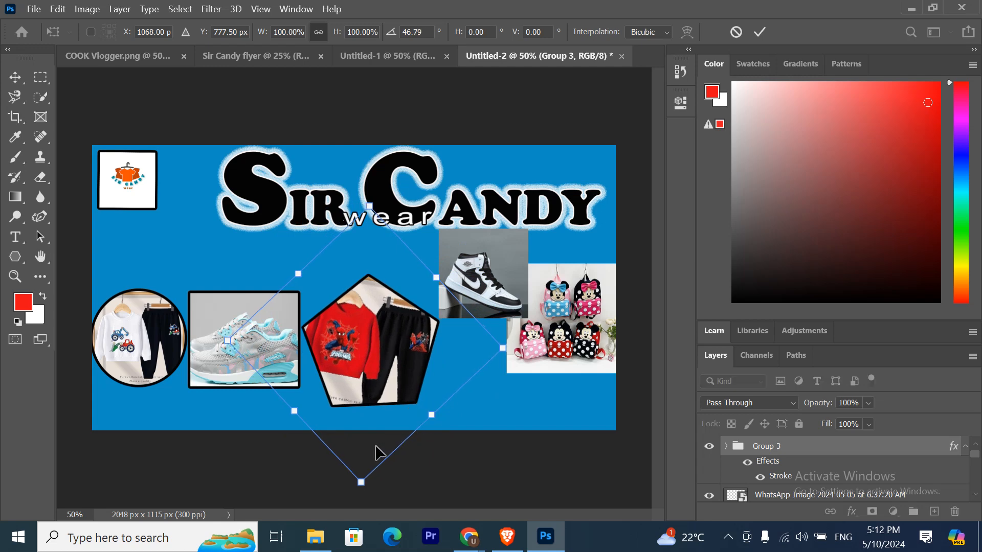
drag(359, 482, 368, 459)
click(759, 31)
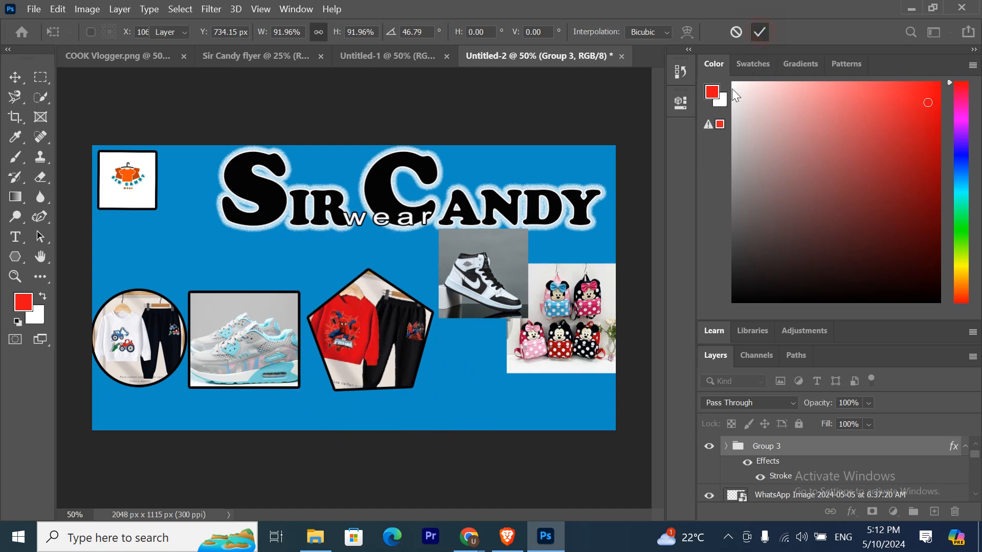
- Delete the black-and-white sneaker photo below the title
click(499, 261)
key(Delete)
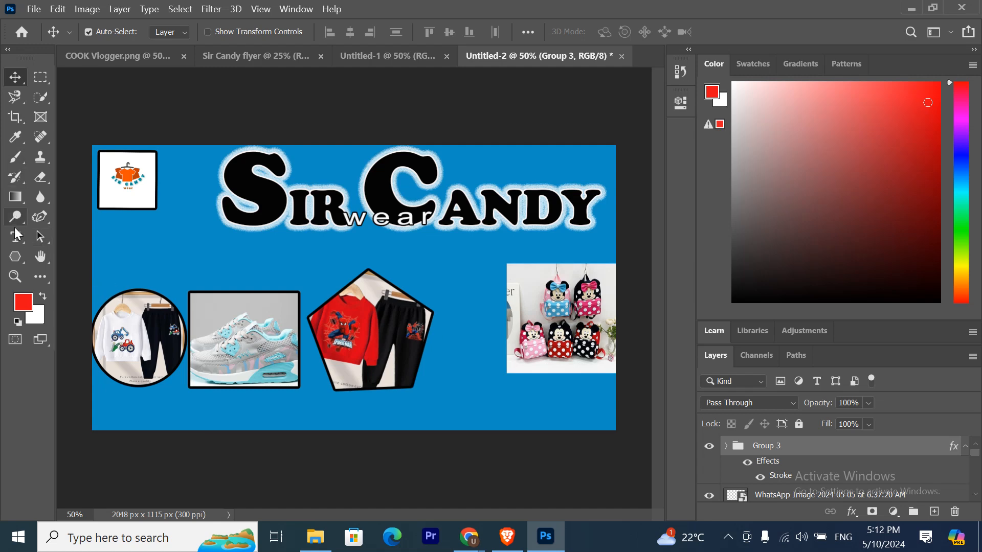
- Browse the custom shape presets, including the Wild Animals set, for a shape to frame the next photo
click(16, 256)
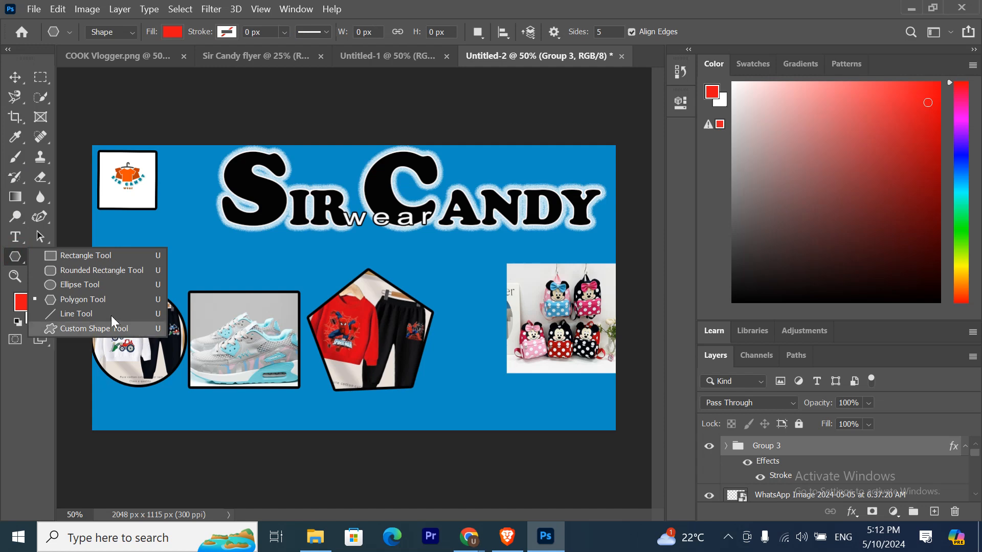
click(97, 328)
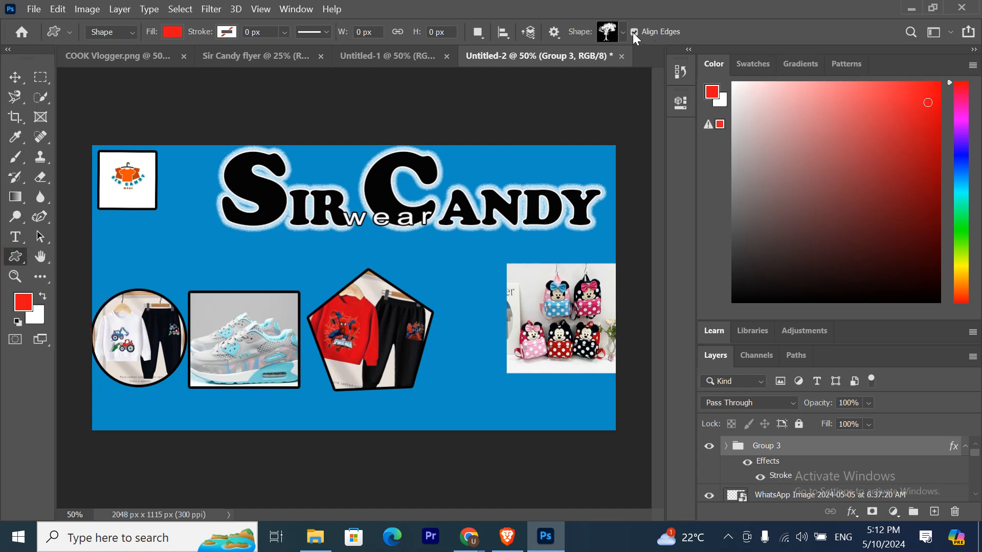
click(623, 33)
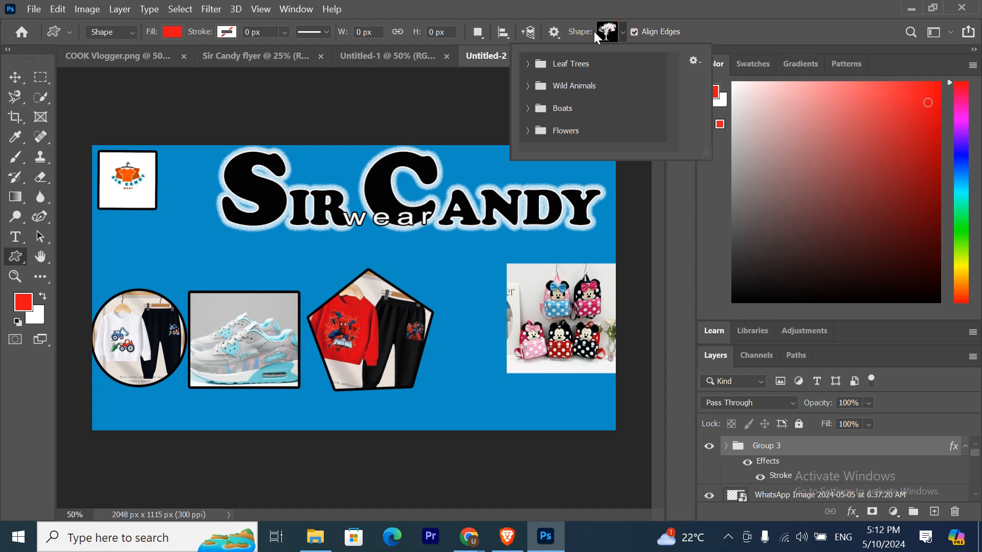
click(579, 23)
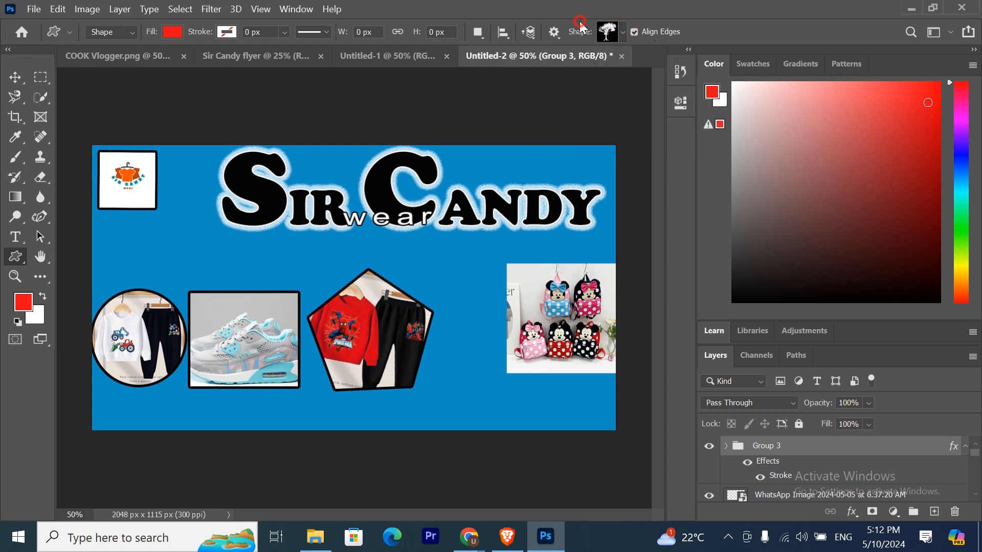
click(606, 35)
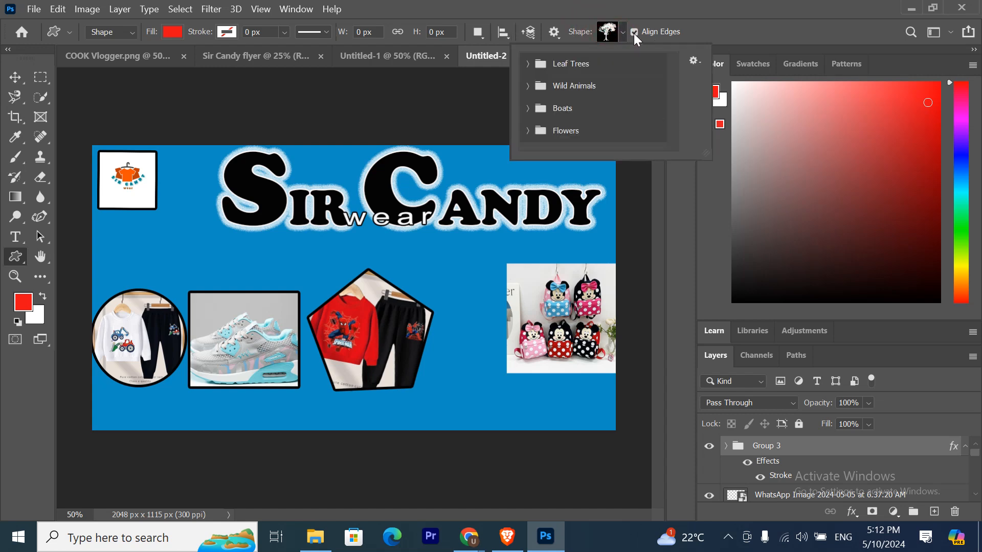
click(623, 35)
click(623, 34)
click(535, 86)
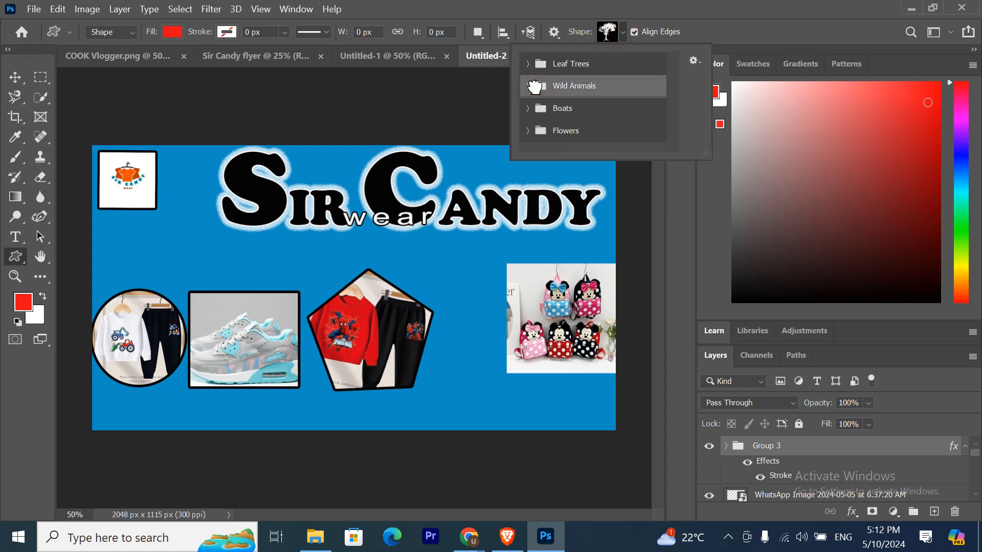
click(528, 86)
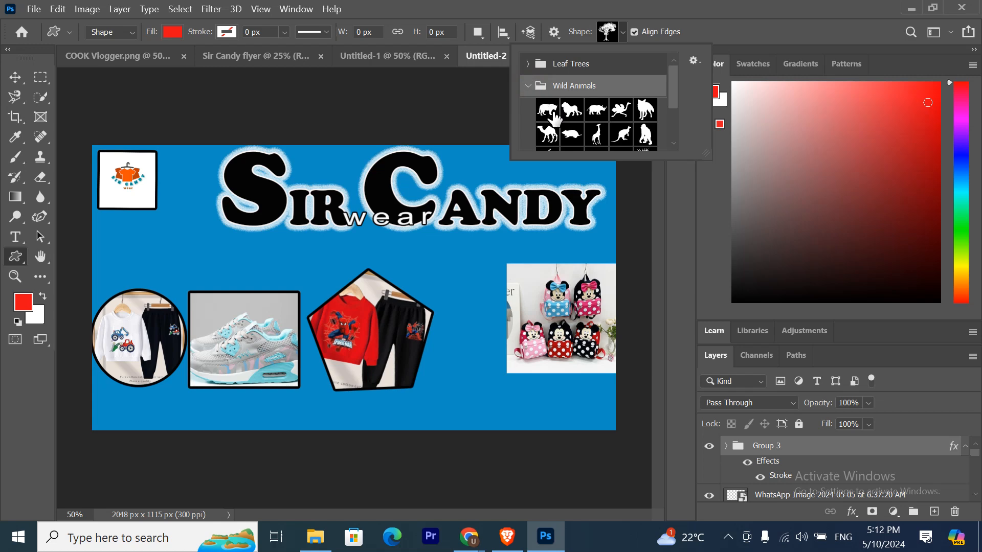
scroll(555, 119, down, 3)
scroll(539, 138, down, 1)
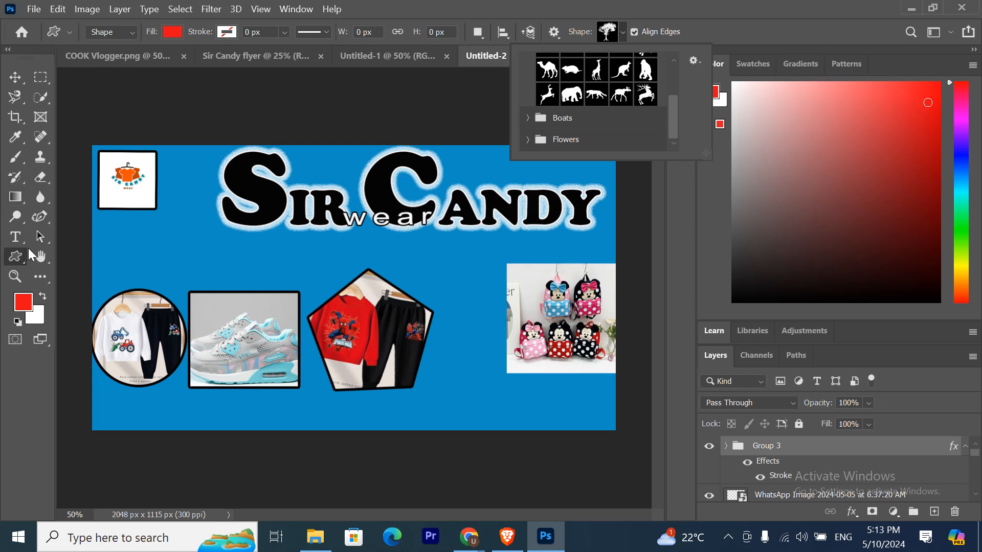
- Draw a red rounded rectangle about 445 × 376 px with a 10 px corner radius, partly over the backpacks photo
click(16, 260)
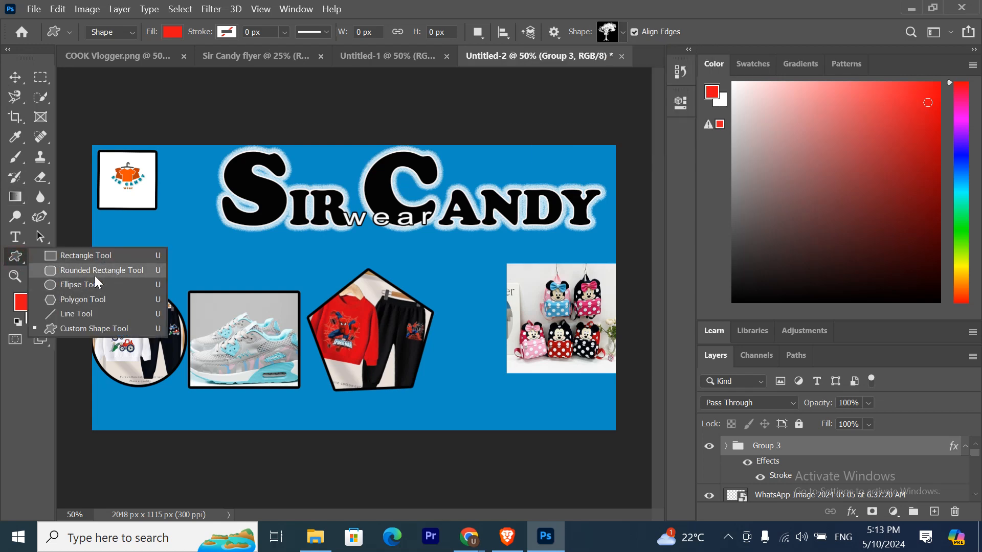
key(Escape)
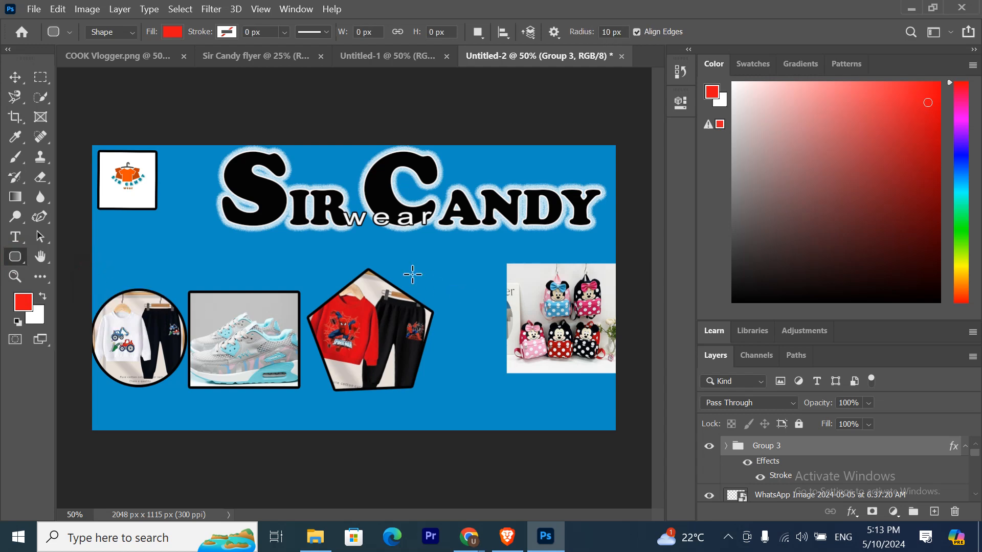
drag(453, 295, 566, 391)
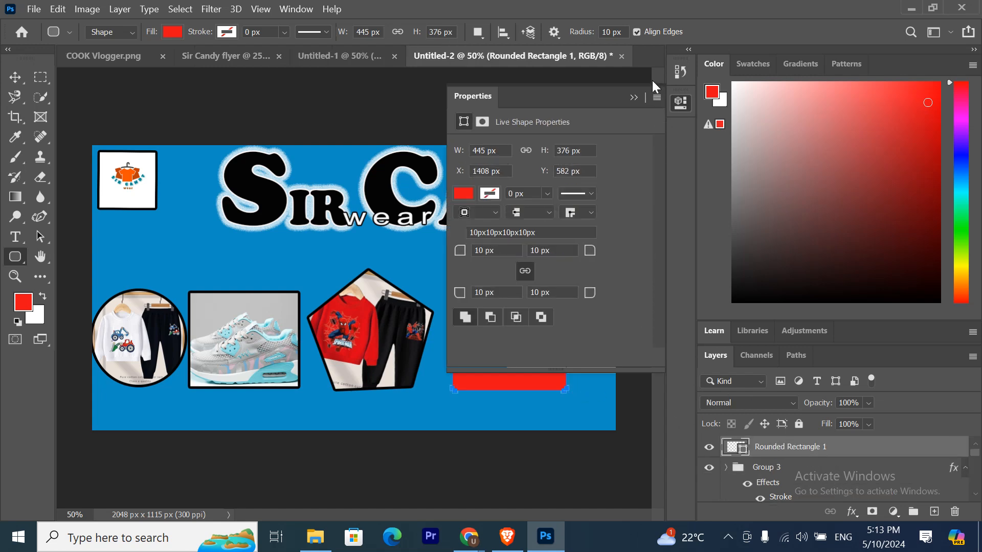
click(634, 98)
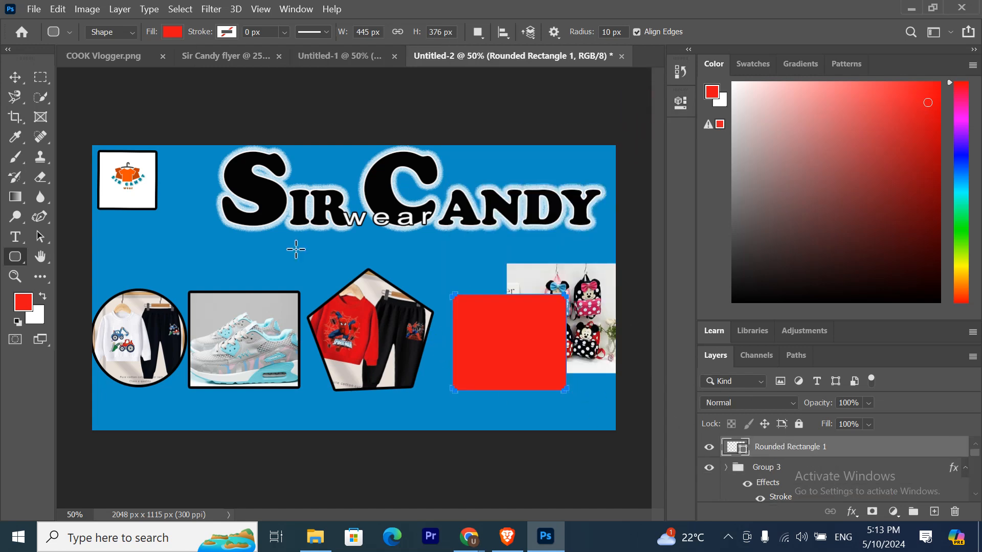
- Place the backpacks photo's layer directly above Rounded Rectangle 1 and clip it to that shape with a clipping mask
click(15, 76)
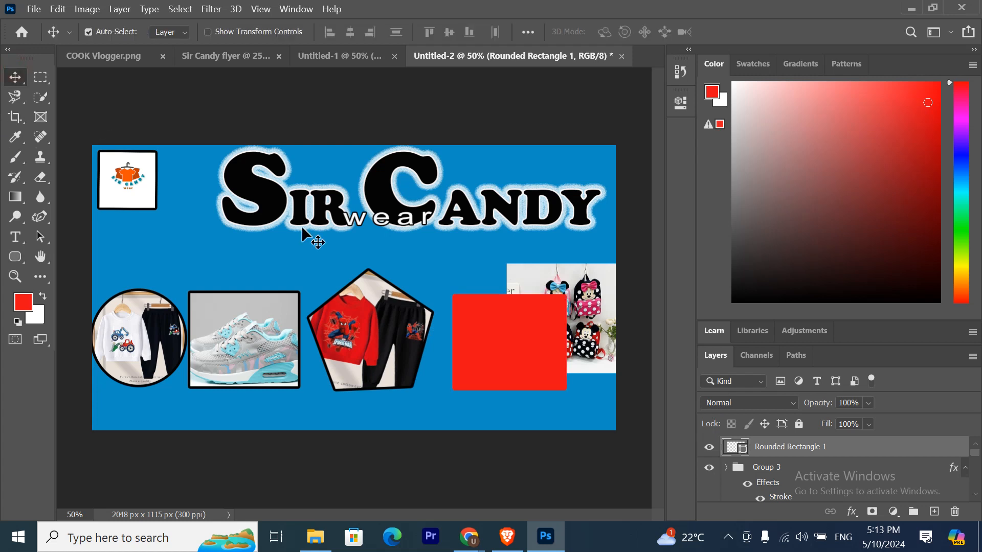
click(565, 273)
drag(794, 482, 785, 438)
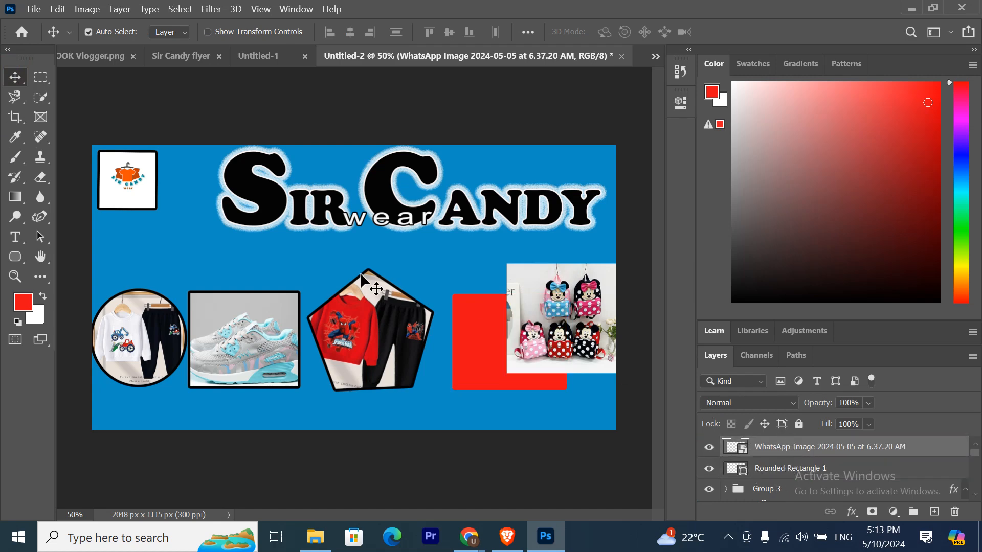
right_click(771, 447)
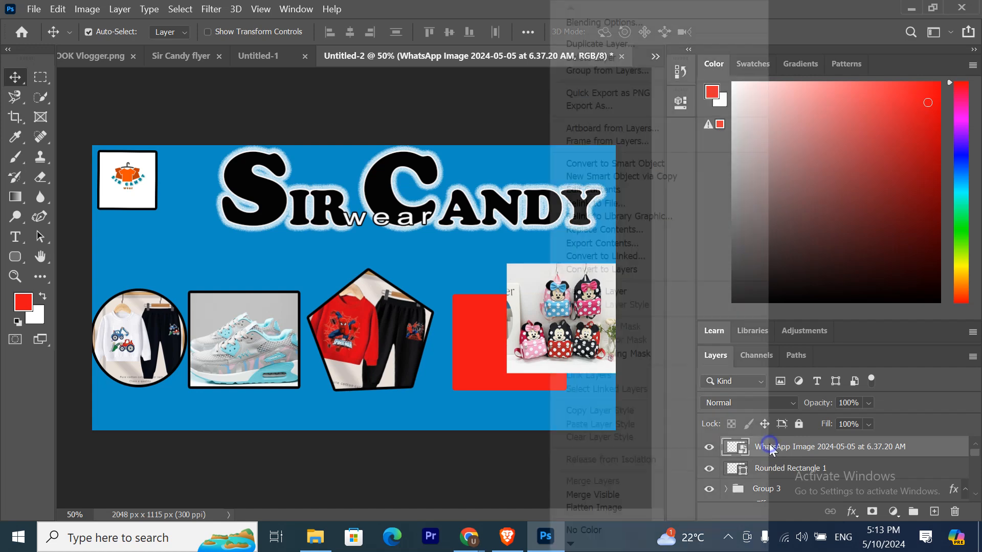
click(656, 353)
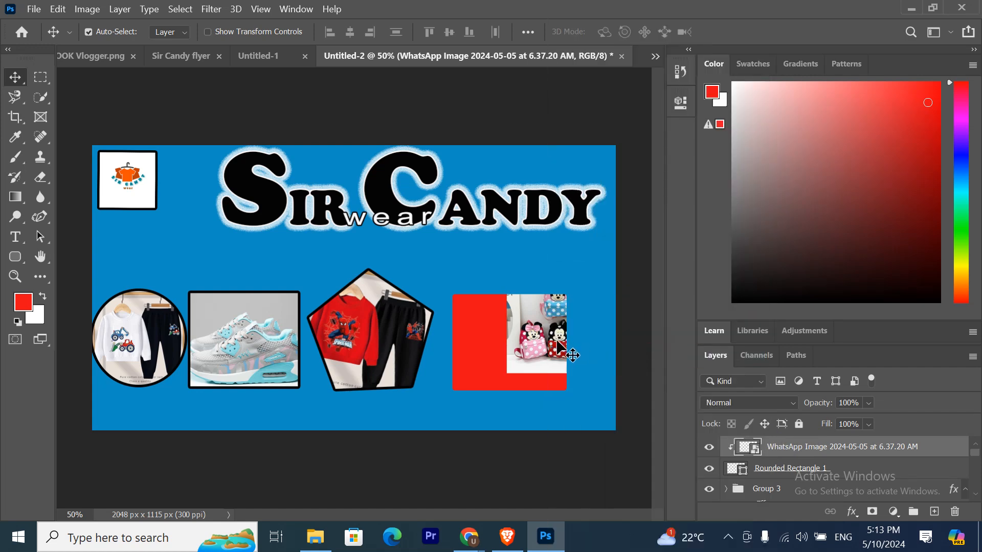
- Move the clipped backpacks photo over the rounded rectangle and scale it to 17.28% so it fills the shape
drag(523, 350, 492, 356)
key(ctrl)
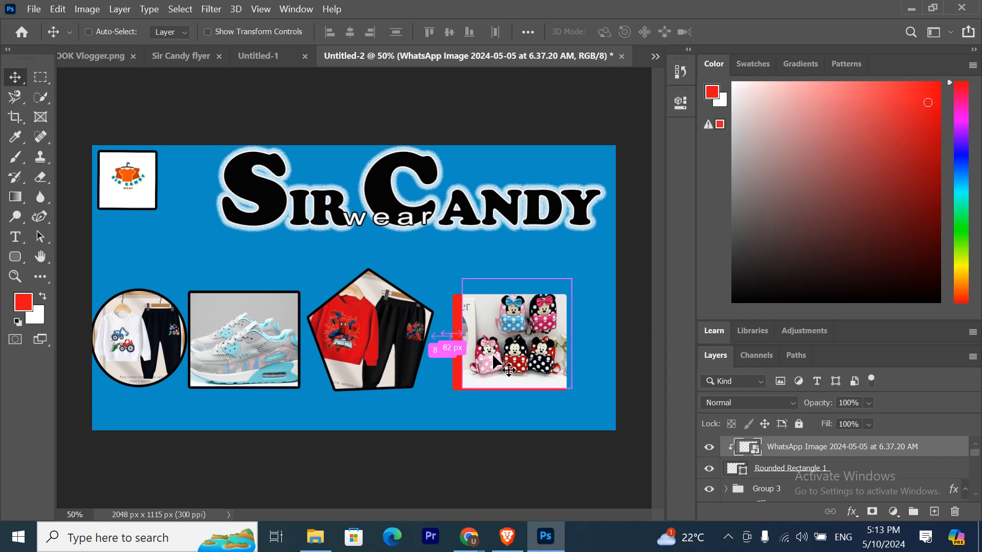
key(ctrl+t)
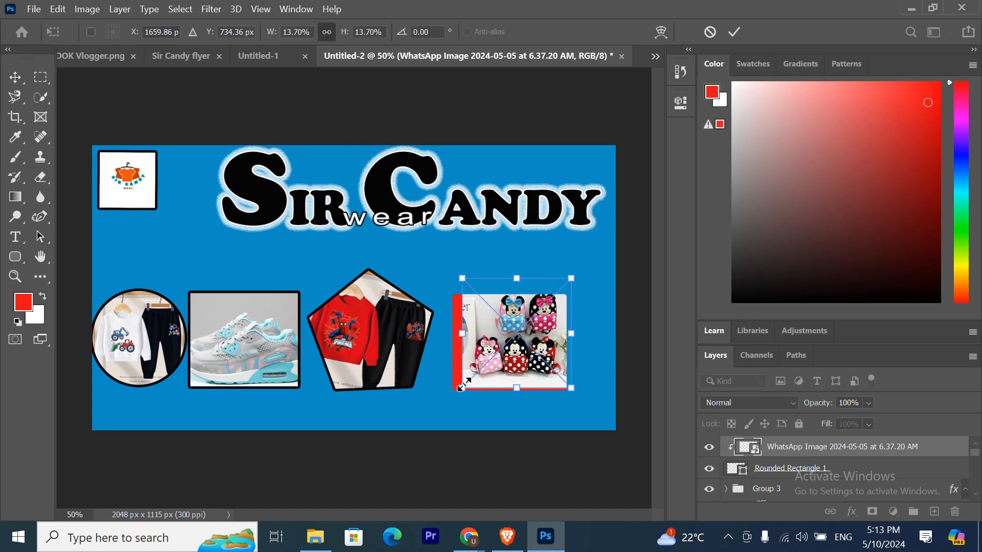
drag(458, 387, 430, 415)
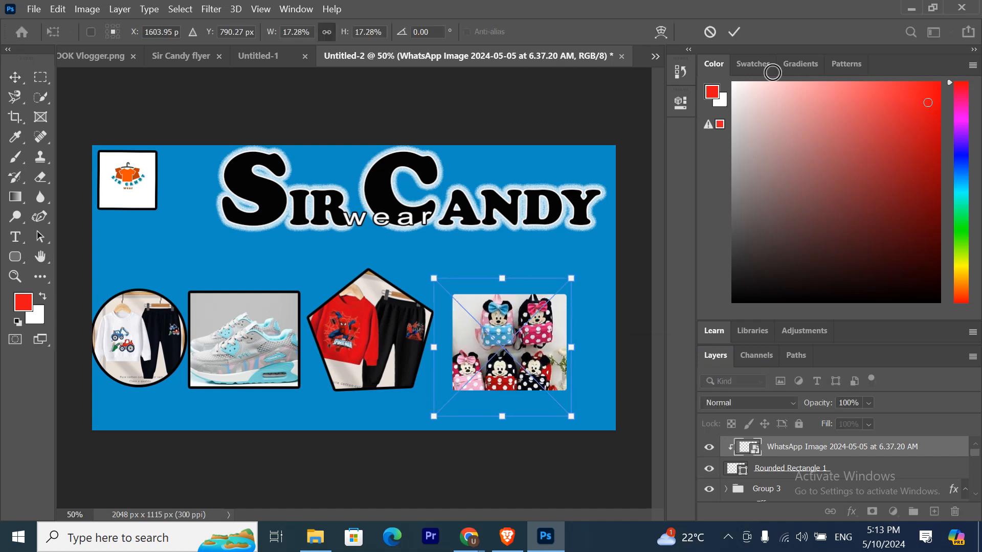
click(734, 32)
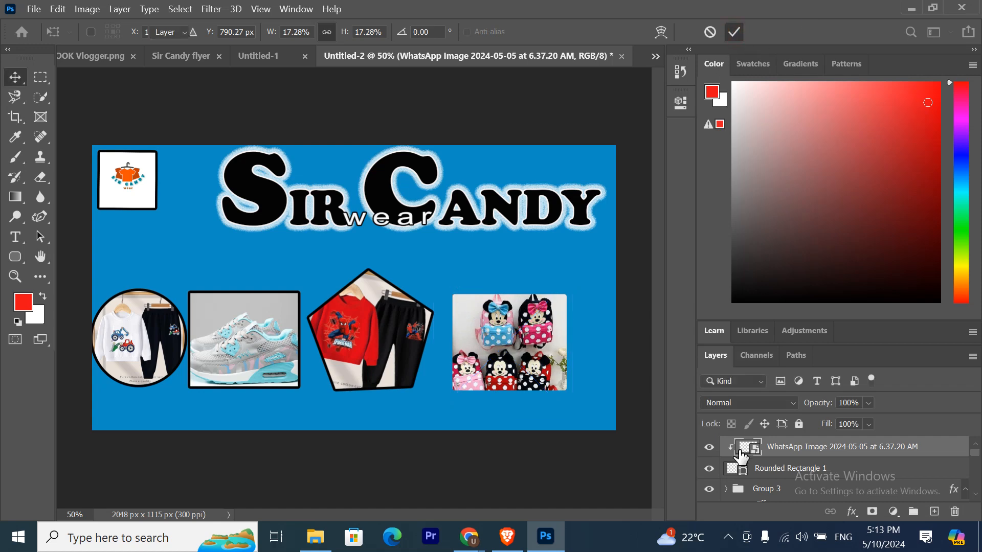
- Group the backpacks photo with Rounded Rectangle 1 and give the group a 10 px black outside stroke
shift+click(787, 470)
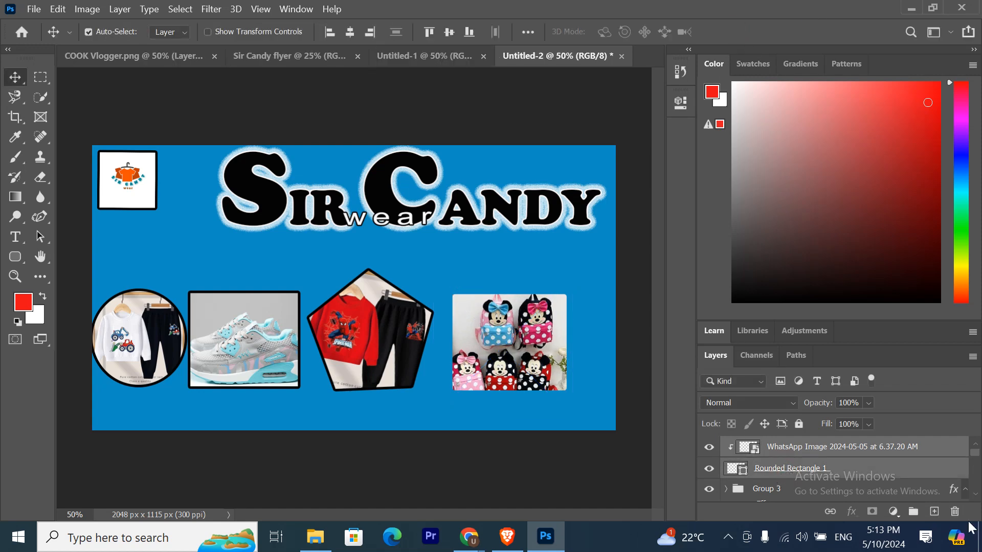
click(914, 513)
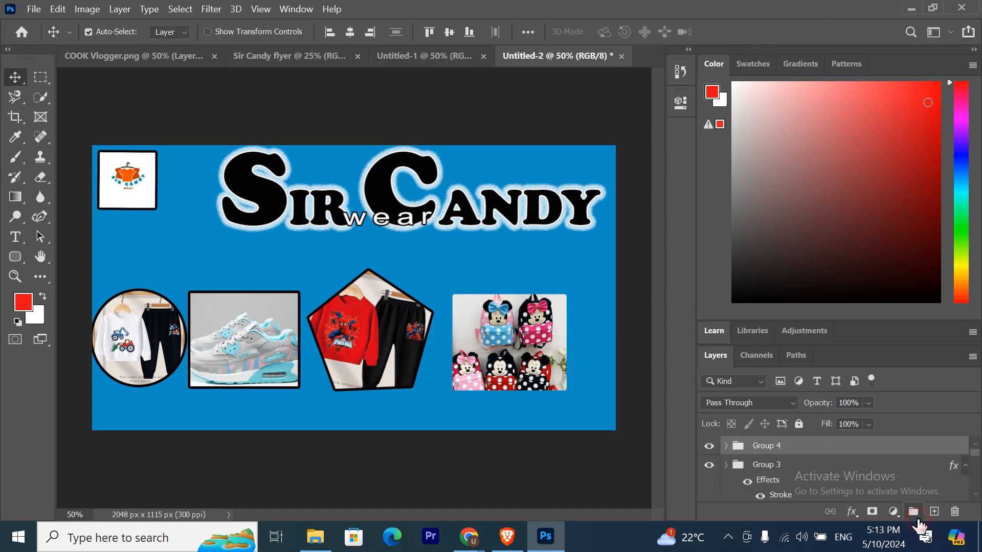
click(851, 512)
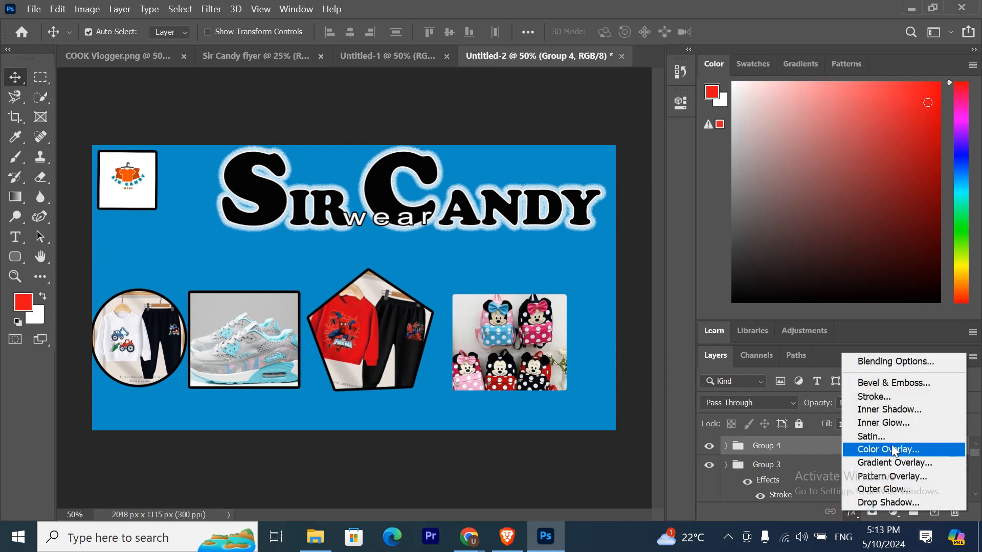
click(887, 397)
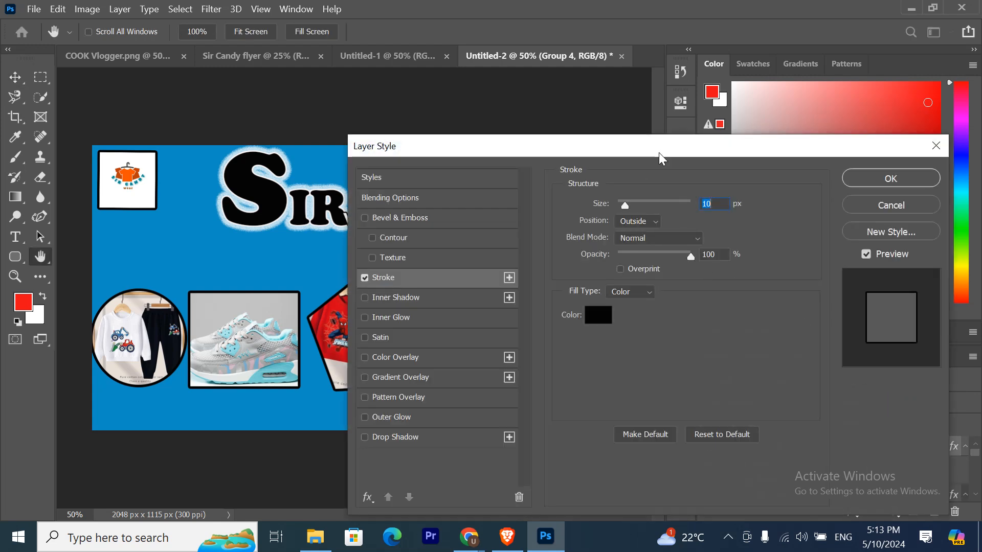
drag(658, 152, 475, 391)
click(695, 419)
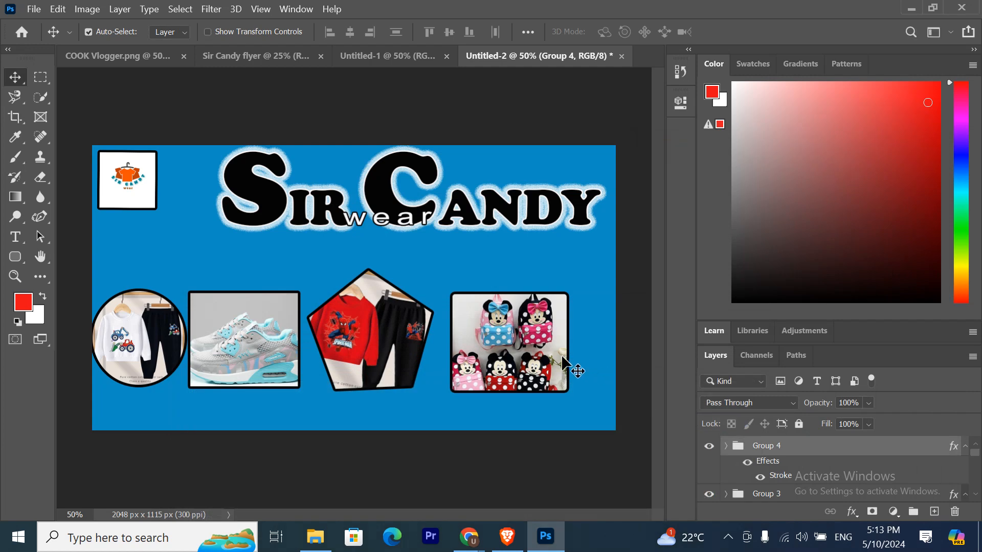
- Nudge the backpacks group right until it sits close to the banner's right edge
key(Right)
key(Right)
key(Right)
key(Right)
key(Right)
key(Right)
key(Right)
key(Right)
key(Right)
key(Right)
key(Right)
key(Right)
key(Right)
key(Right)
key(Right)
key(Right)
key(Right)
key(Right)
key(Right)
key(Right)
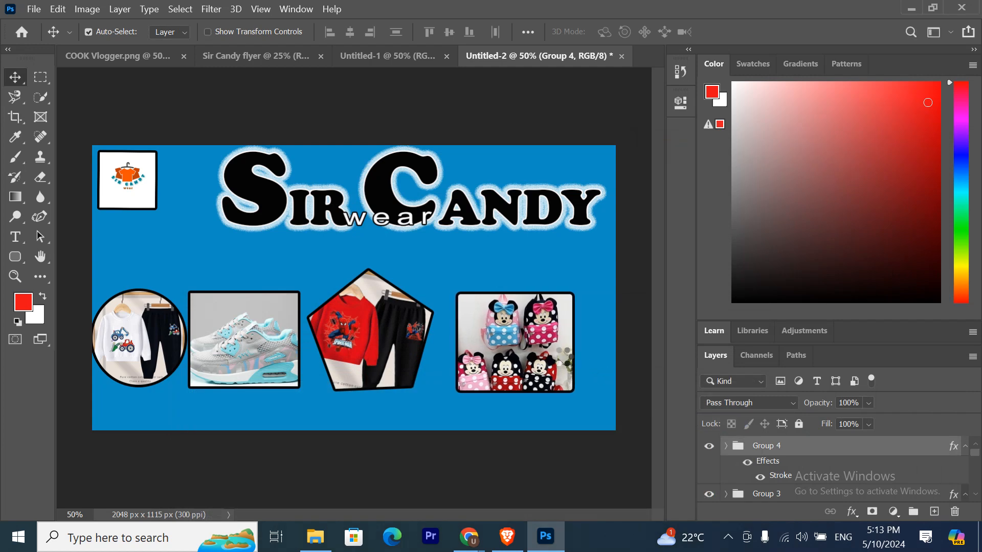
key(Right)
key(Right)
key(Right)
key(Right)
key(Right)
key(Right)
key(Right)
key(Right)
key(Right)
key(Right)
key(Right)
key(Right)
key(Right)
key(Right)
key(Right)
key(Right)
key(Right)
key(Right)
key(Right)
key(Right)
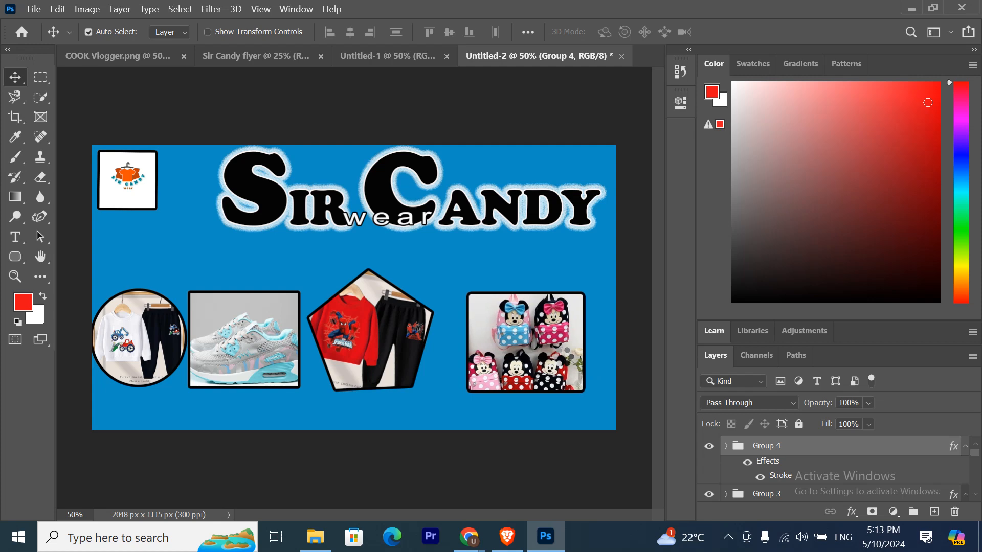
key(Right)
key(Right)
key(Right)
key(Right)
key(Right)
key(Right)
key(Right)
key(Right)
key(Right)
key(Right)
key(Right)
key(Right)
key(Right)
key(Right)
key(Right)
key(Right)
key(Right)
key(Right)
key(Right)
key(Right)
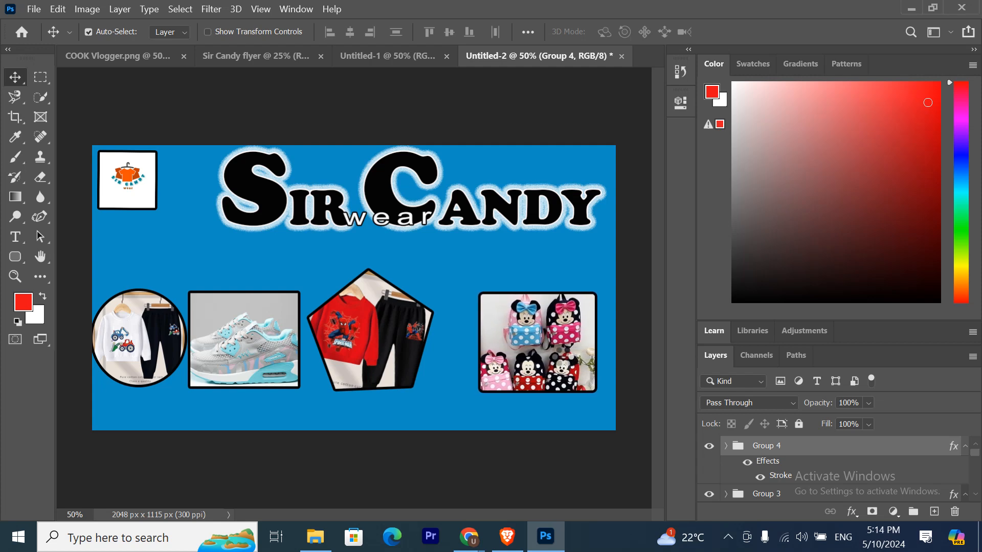
key(Right)
key(Right)
key(Right)
key(Right)
key(Right)
key(Right)
key(Right)
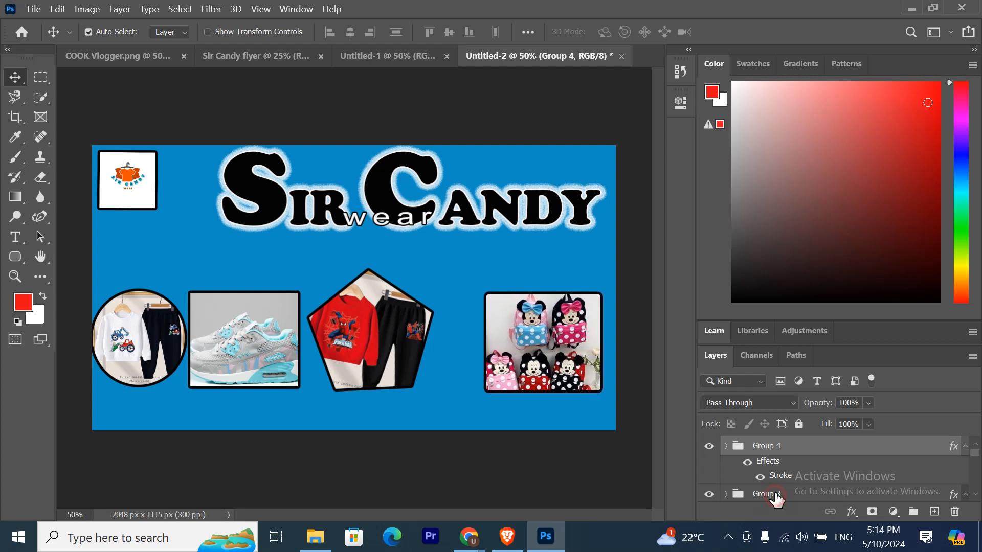
- Nudge the pentagon outfit group right to even out its spacing between the sneaker and backpacks photos
click(776, 497)
key(Right)
key(Right)
key(Right)
key(Right)
key(Right)
key(Right)
key(Right)
key(Right)
key(Right)
key(Right)
key(Right)
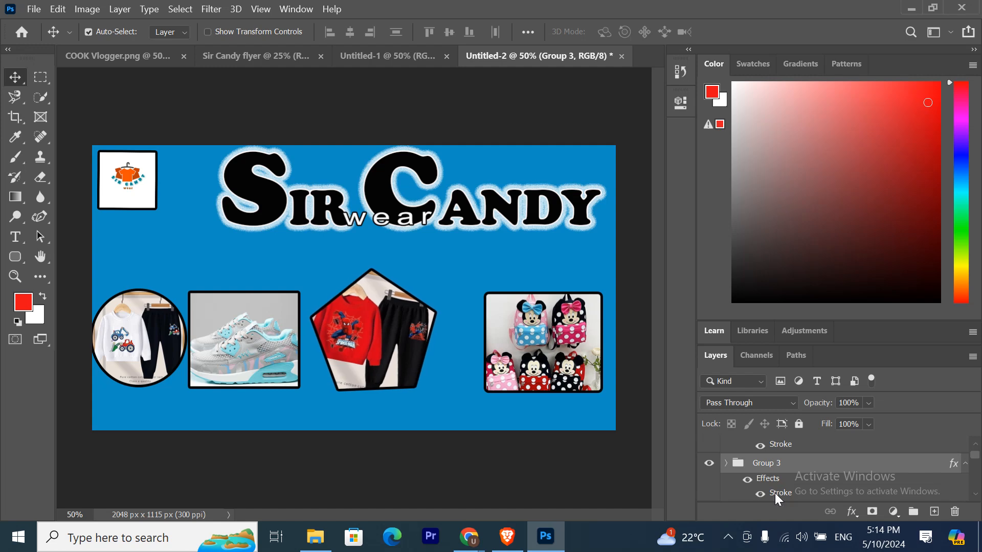
key(Right)
key(Right)
key(Right)
key(Right)
key(Right)
key(Right)
key(Right)
key(Right)
key(Right)
key(Right)
key(Right)
key(Right)
key(Right)
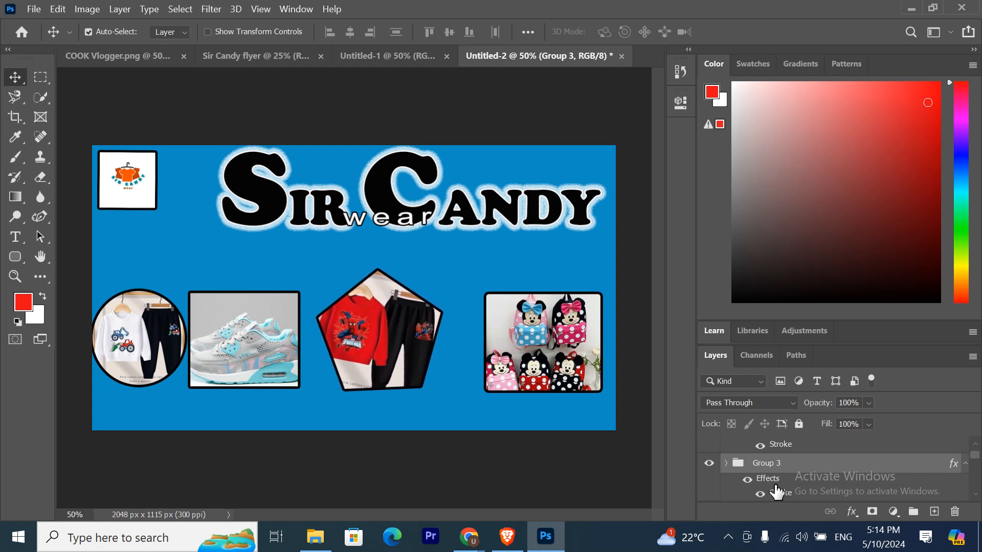
key(Right)
key(Right)
key(Right)
key(Right)
key(Right)
key(Right)
key(Right)
key(Right)
key(Right)
key(Right)
key(Right)
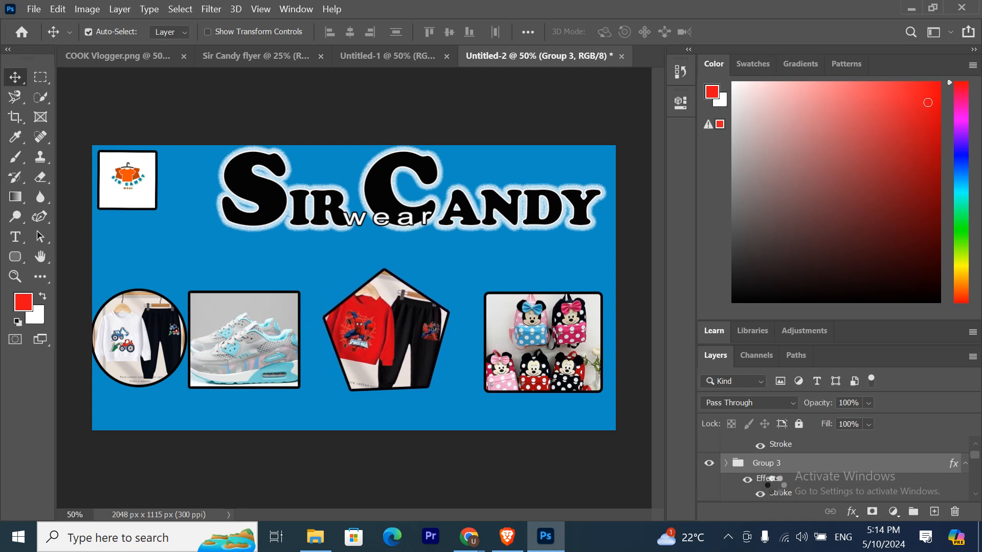
- Nudge the sneaker photo group slightly right to leave a gap beside the circular outfit photo
scroll(776, 492, down, 1)
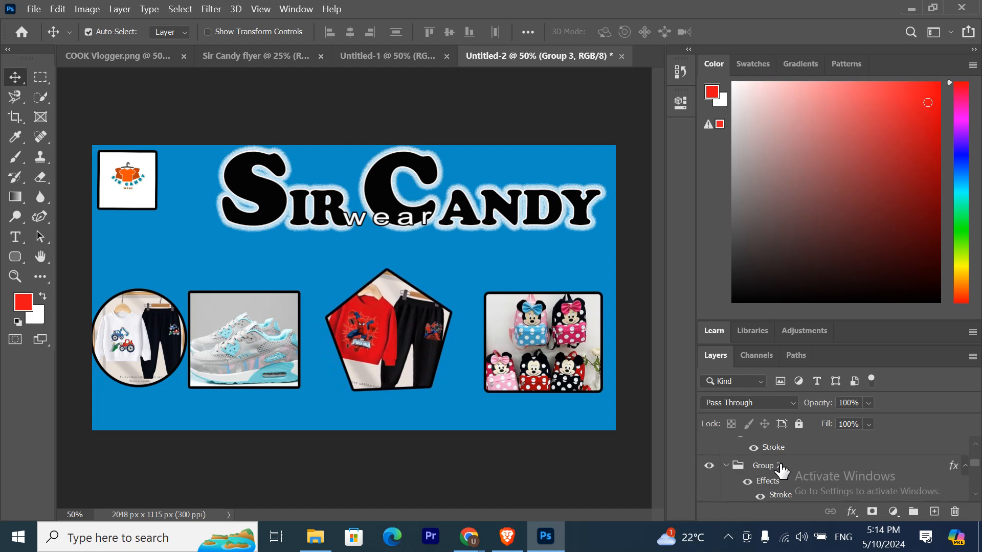
click(778, 465)
key(Right)
key(Right)
key(Right)
key(Right)
key(Right)
key(Right)
key(Right)
key(Right)
key(Right)
key(Right)
key(Right)
key(Right)
key(Right)
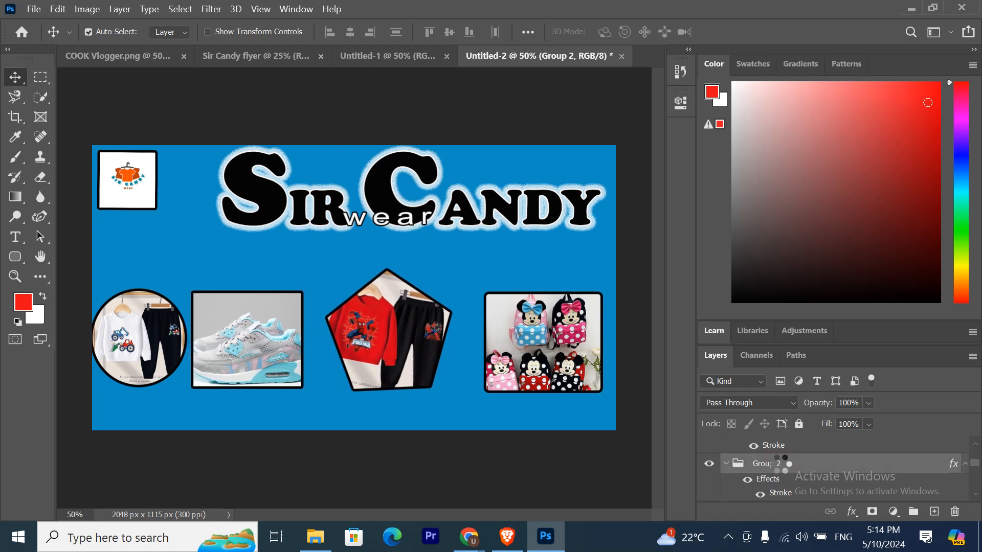
key(Right)
key(Right)
key(Right)
key(Right)
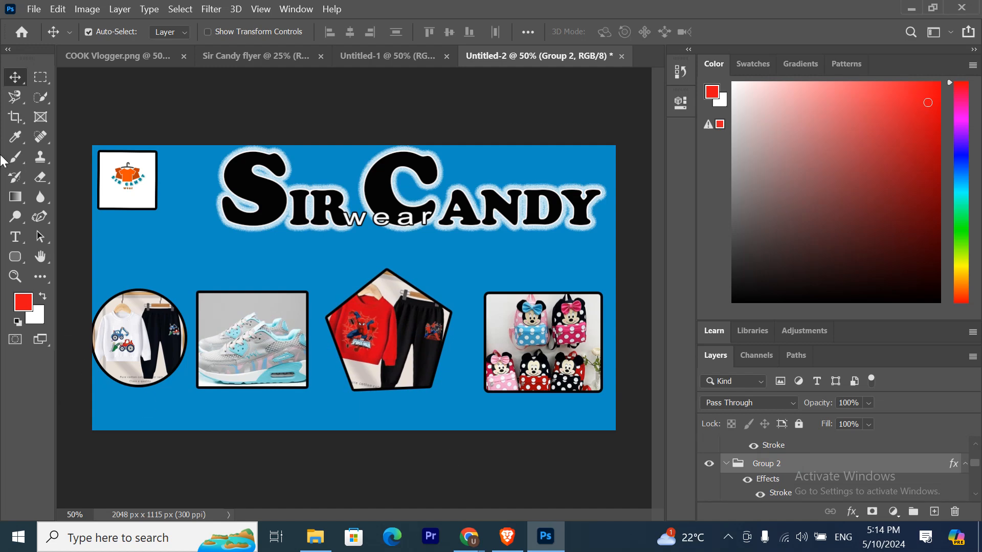
- Draw a red rectangle about 2126 × 127 px across the full width of the banner's bottom edge
click(19, 254)
click(59, 264)
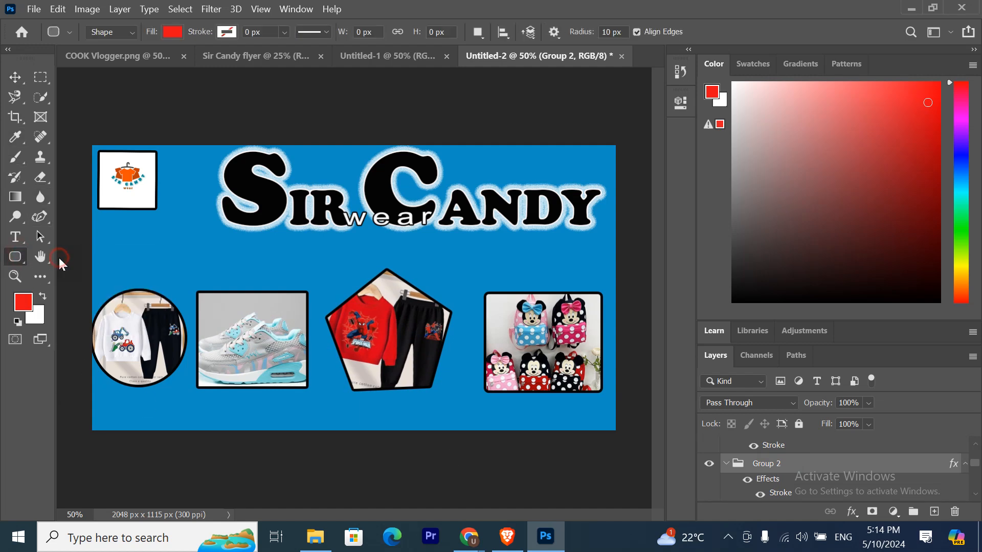
drag(76, 414, 620, 446)
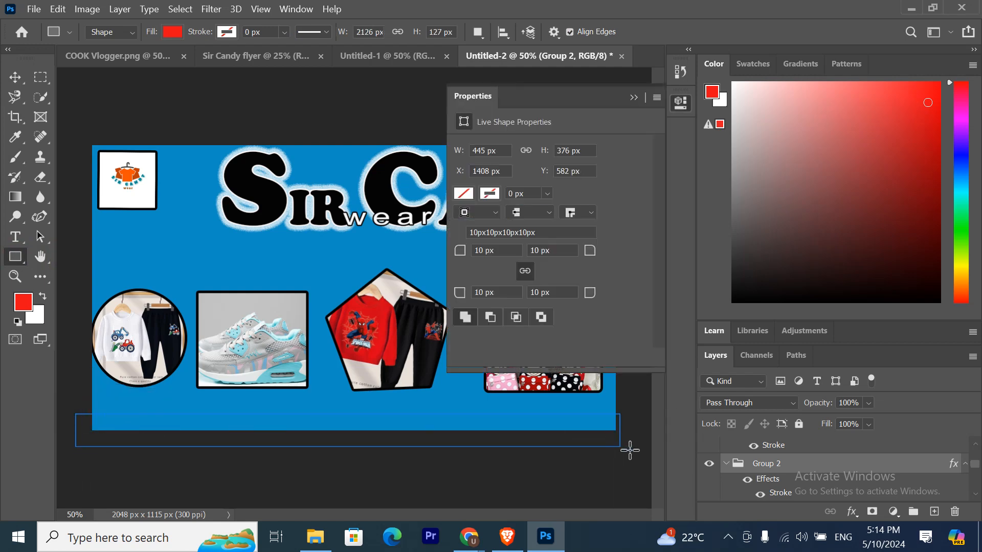
- Move the Rectangle 2 layer out of its group to the top of the layer stack, above Group 4
scroll(789, 493, up, 3)
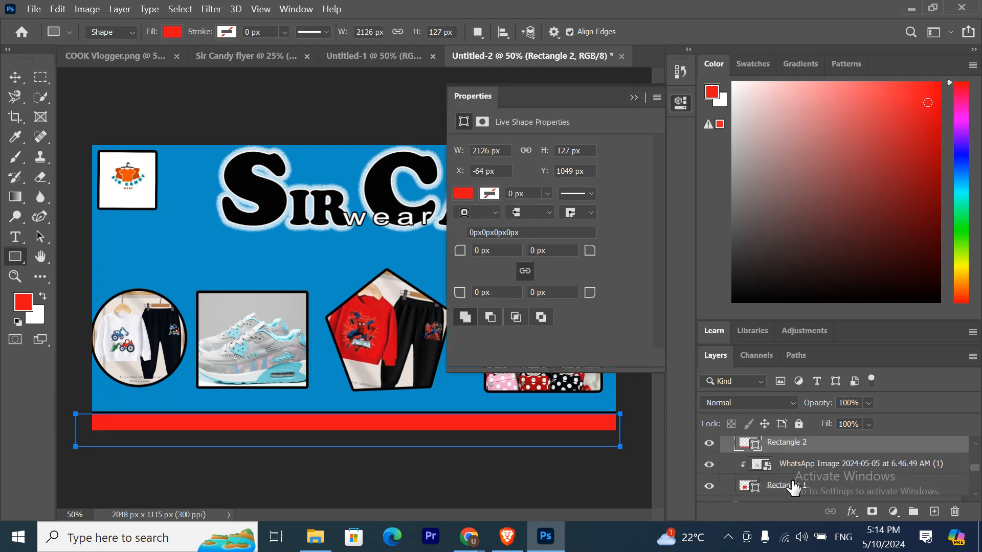
scroll(794, 492, down, 3)
mouse_move(794, 449)
mouse_down()
mouse_move(782, 414)
mouse_move(750, 483)
mouse_up()
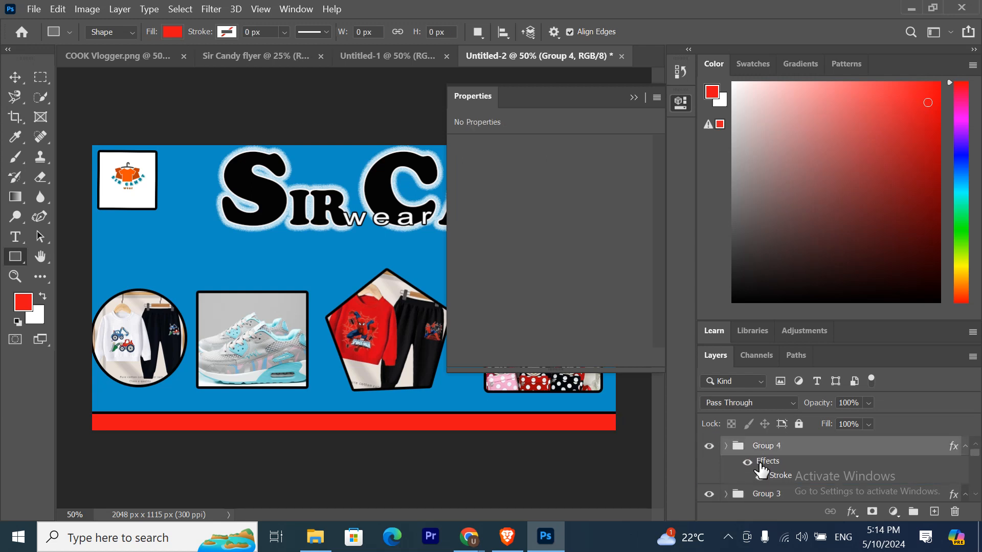
click(726, 445)
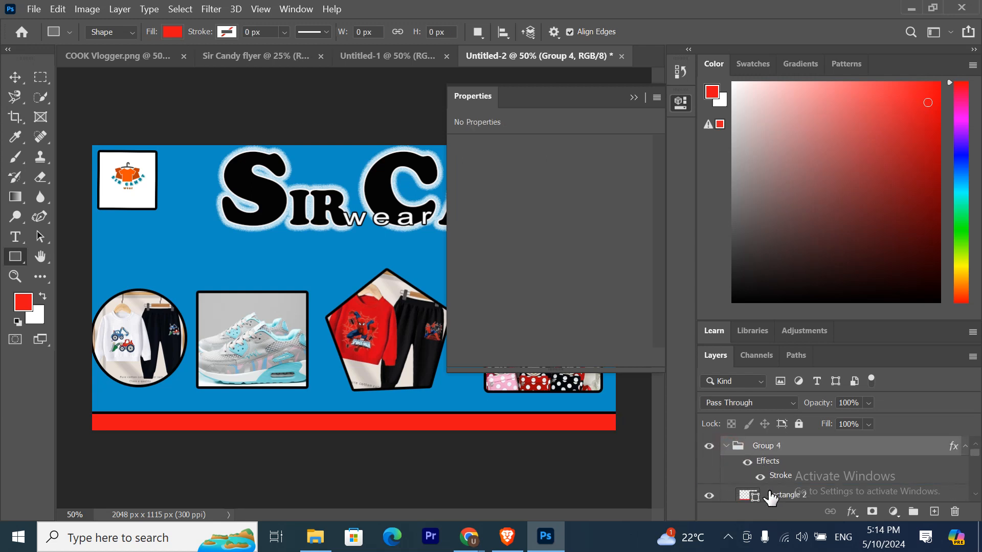
drag(771, 501, 734, 437)
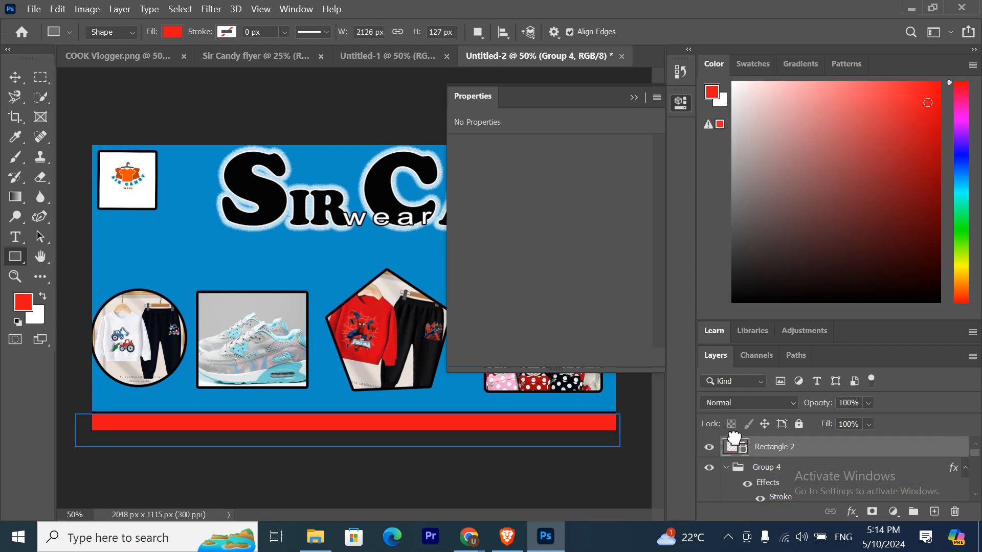
click(726, 467)
click(634, 97)
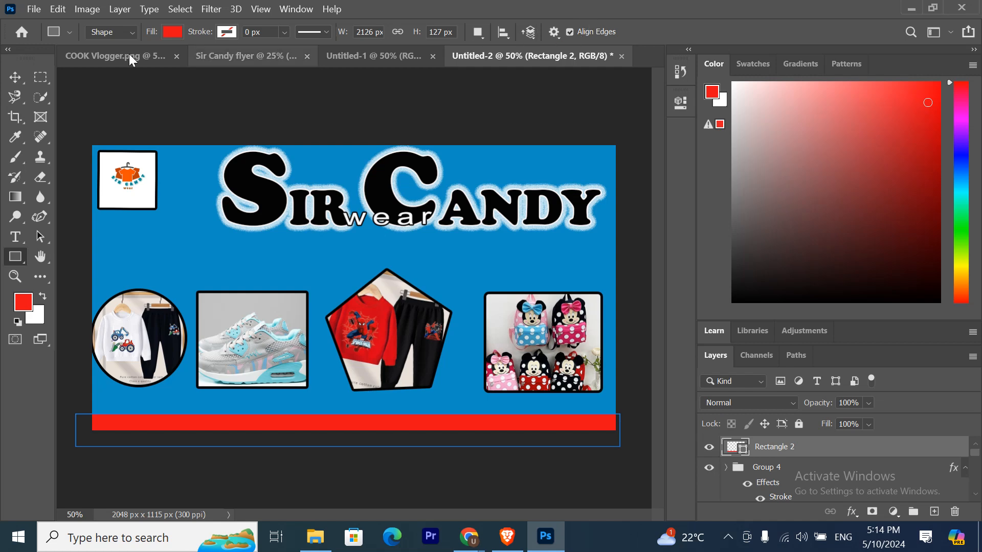
- Scale the red bottom bar to 148.69% so its top edge rises to just below the product photos
click(14, 78)
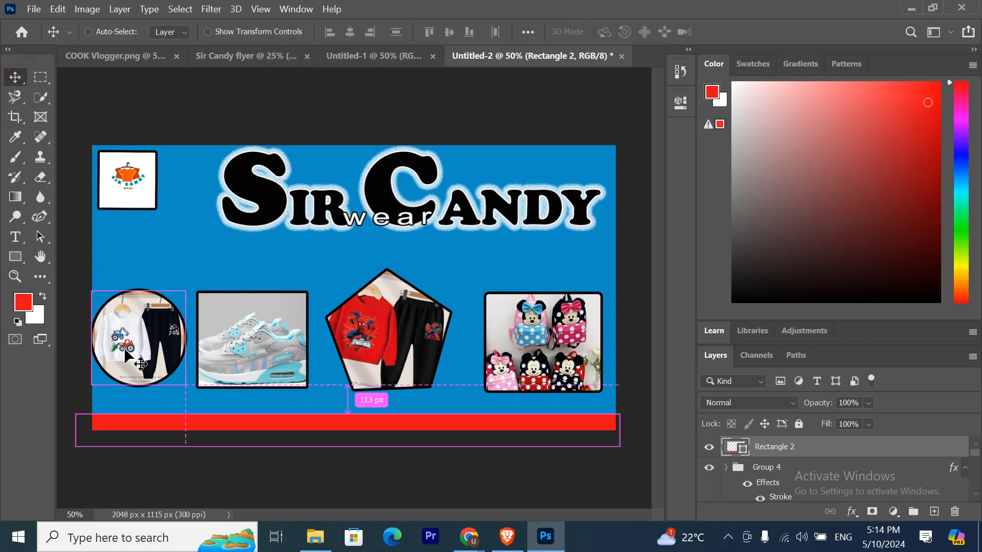
key(ctrl+t)
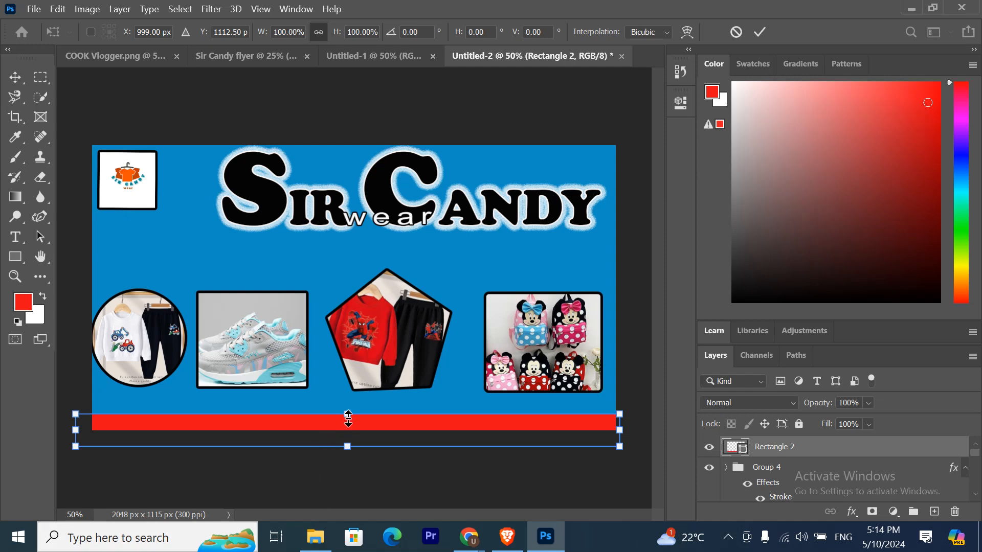
drag(348, 418, 348, 397)
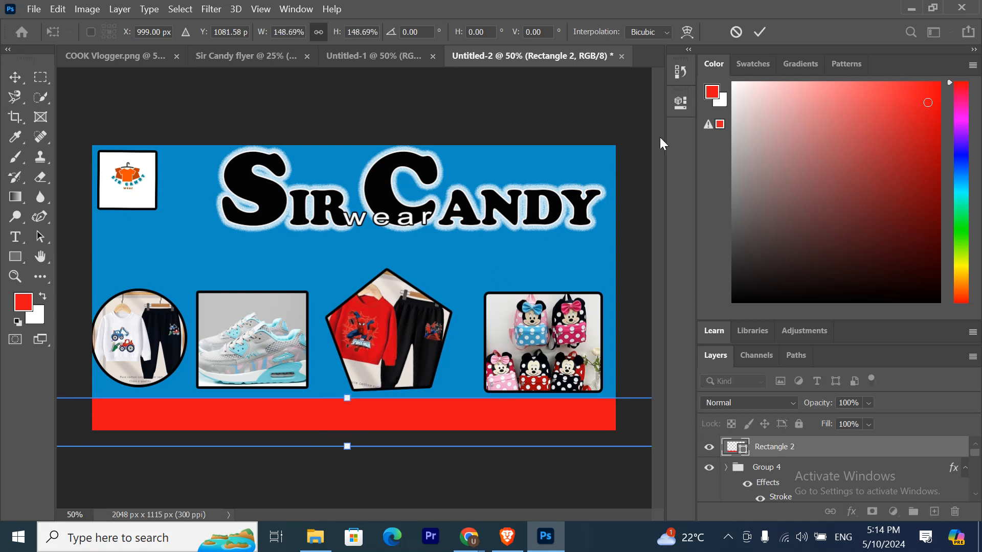
click(761, 32)
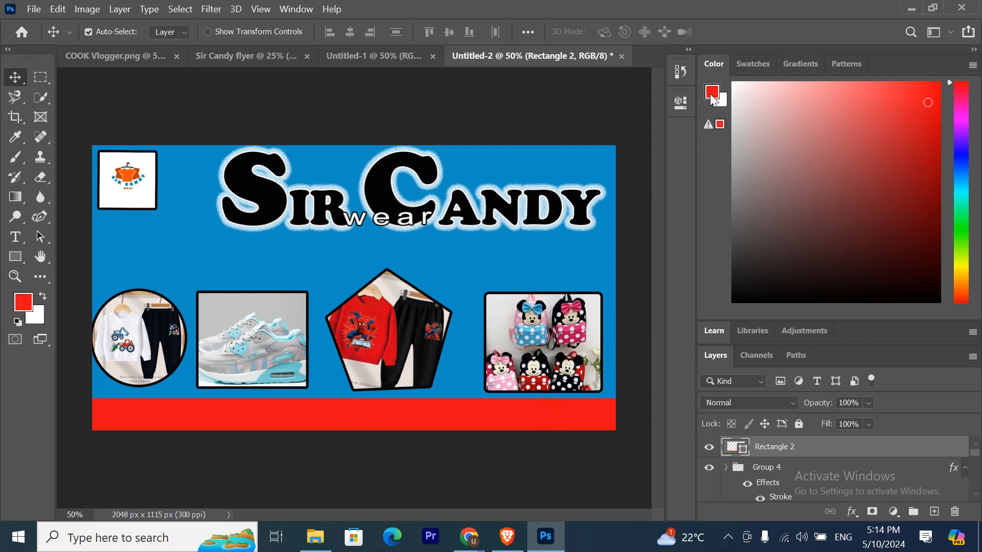
- Change the bottom bar's fill color to off-white #fbf9f9
double_click(743, 450)
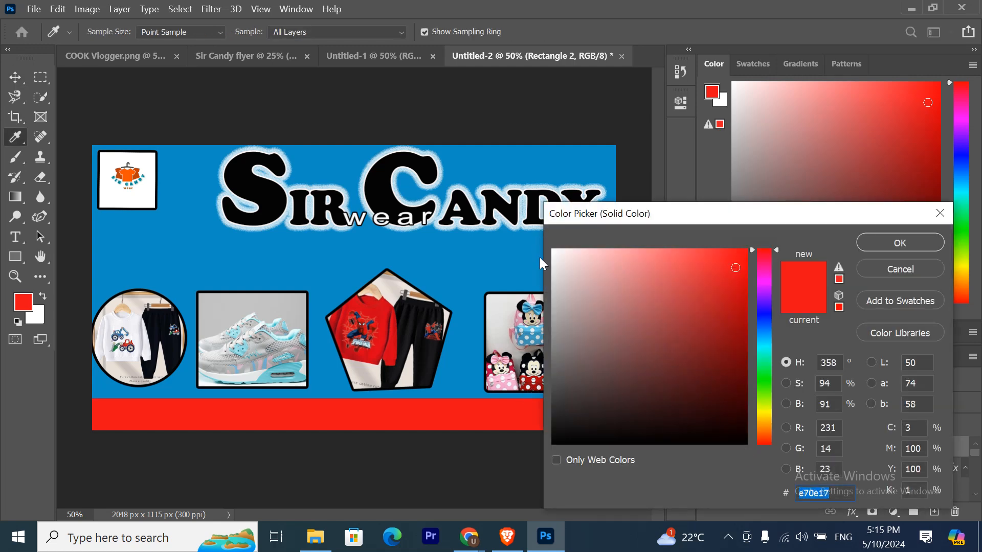
click(552, 251)
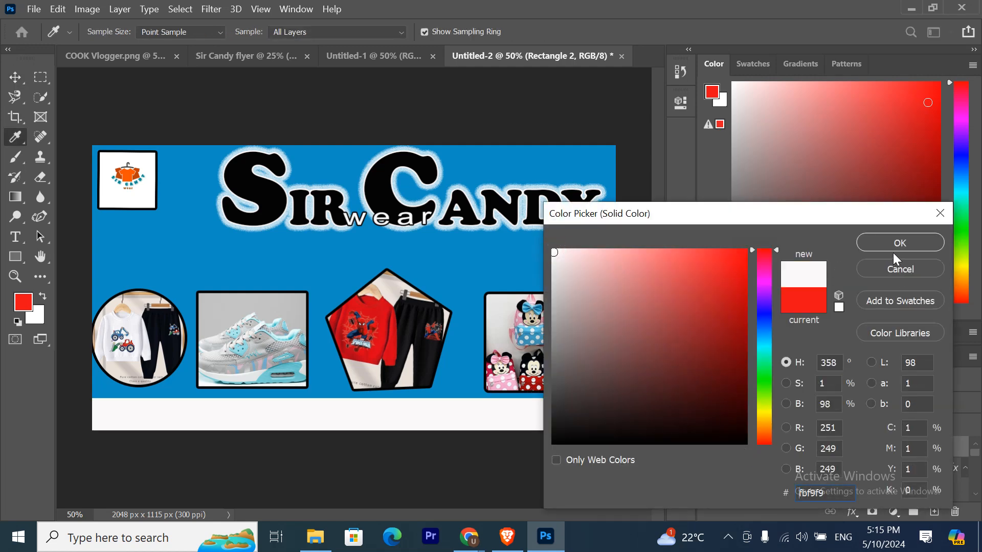
click(905, 241)
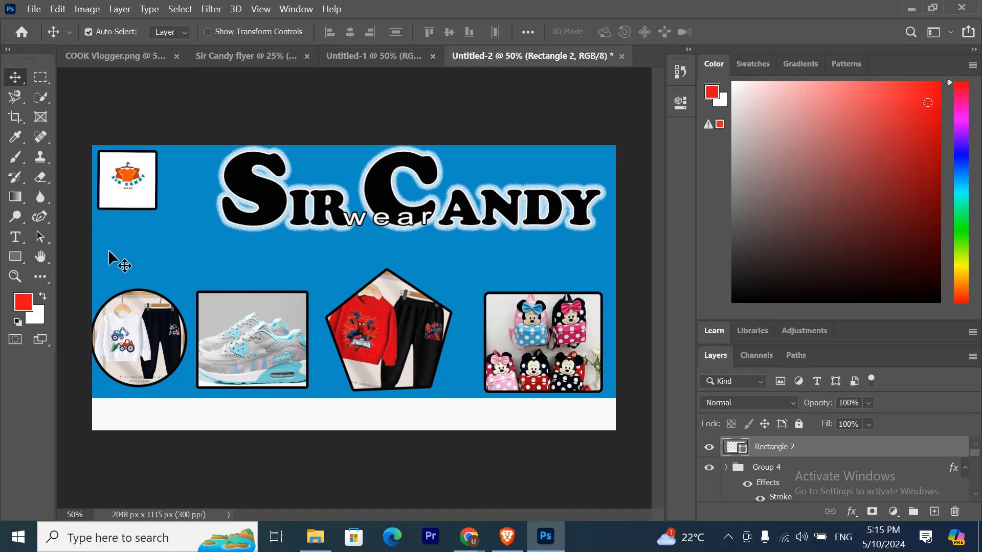
click(417, 230)
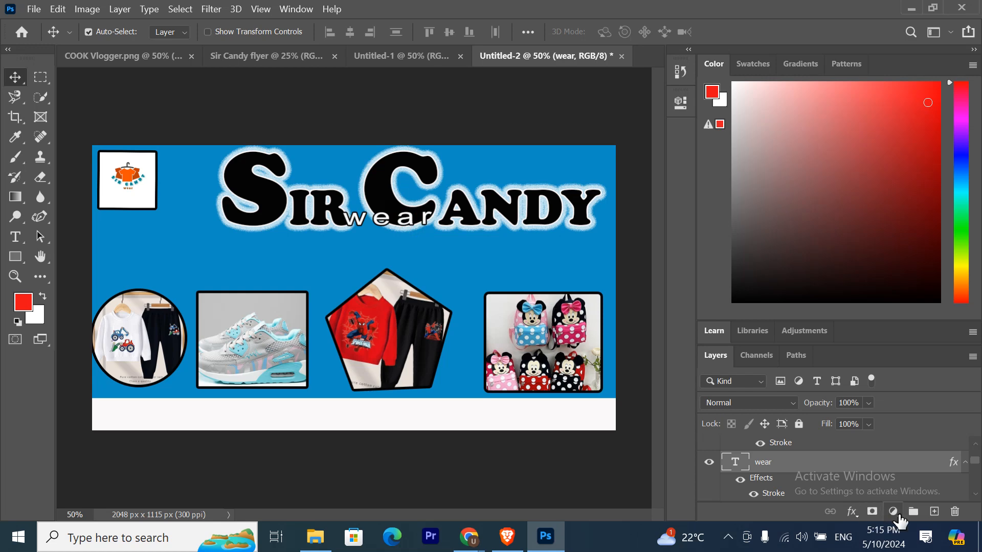
click(851, 511)
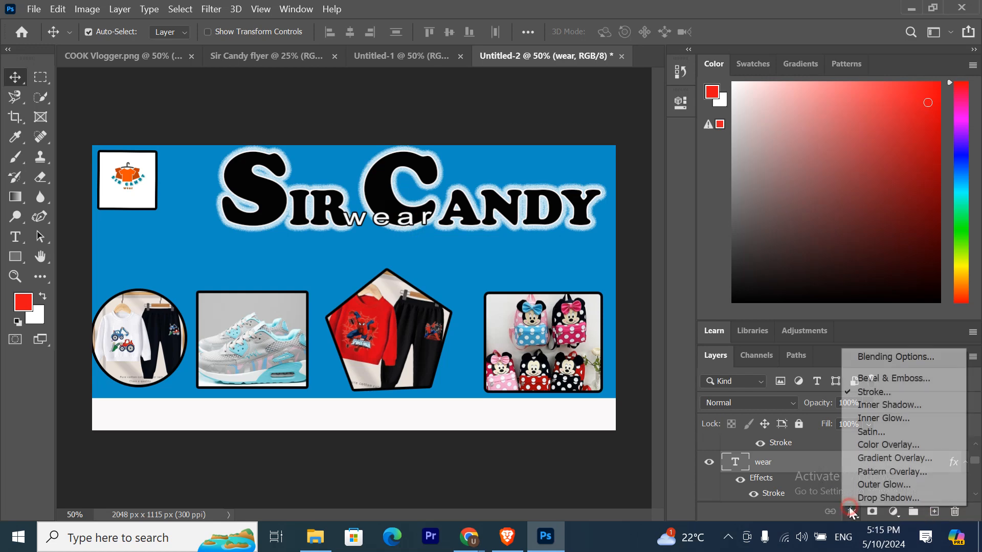
click(876, 487)
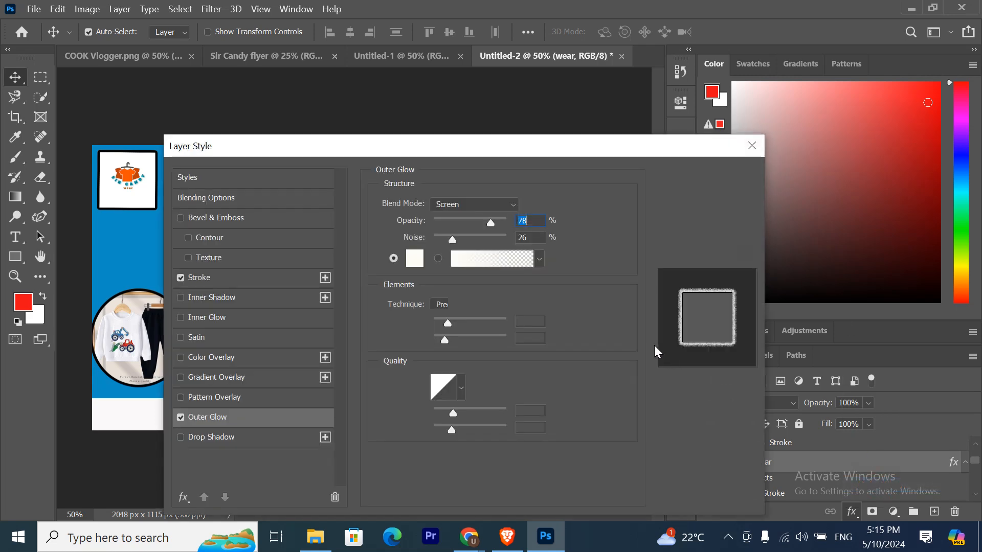
drag(594, 158, 841, 200)
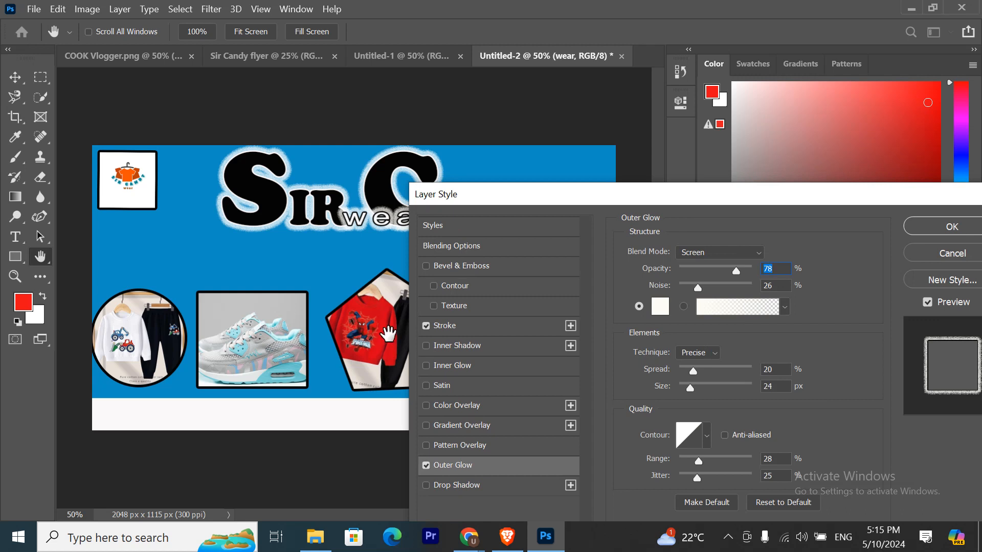
click(665, 313)
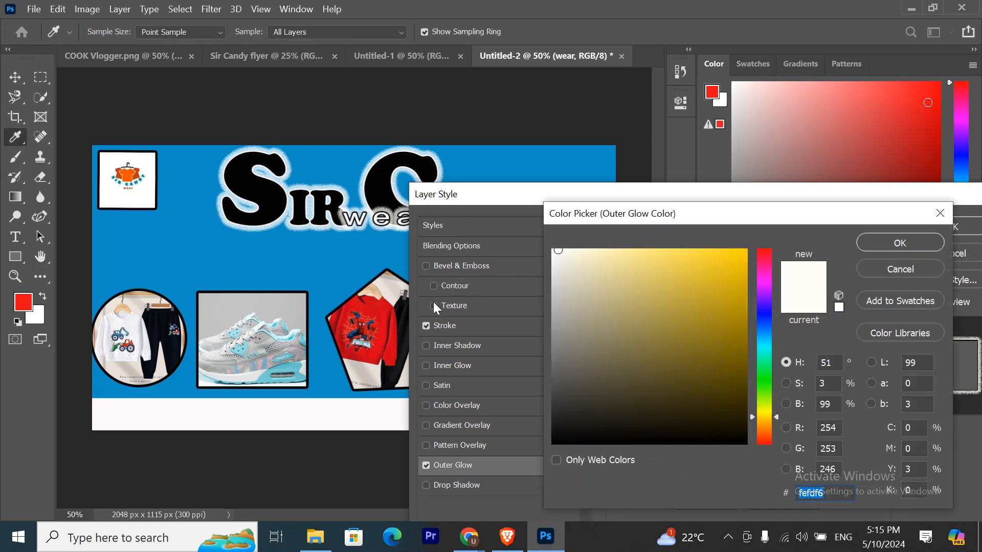
click(384, 308)
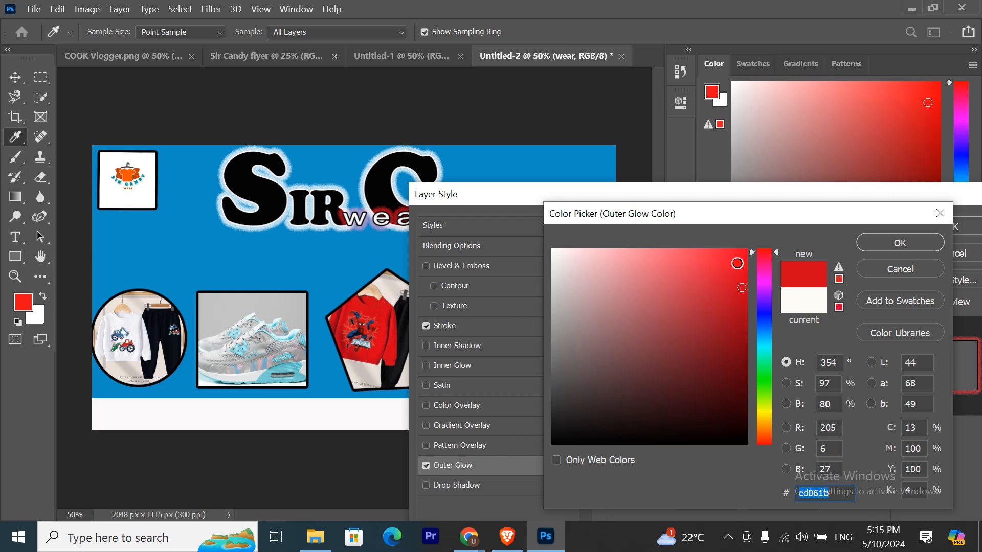
click(736, 262)
drag(736, 262, 731, 355)
click(885, 272)
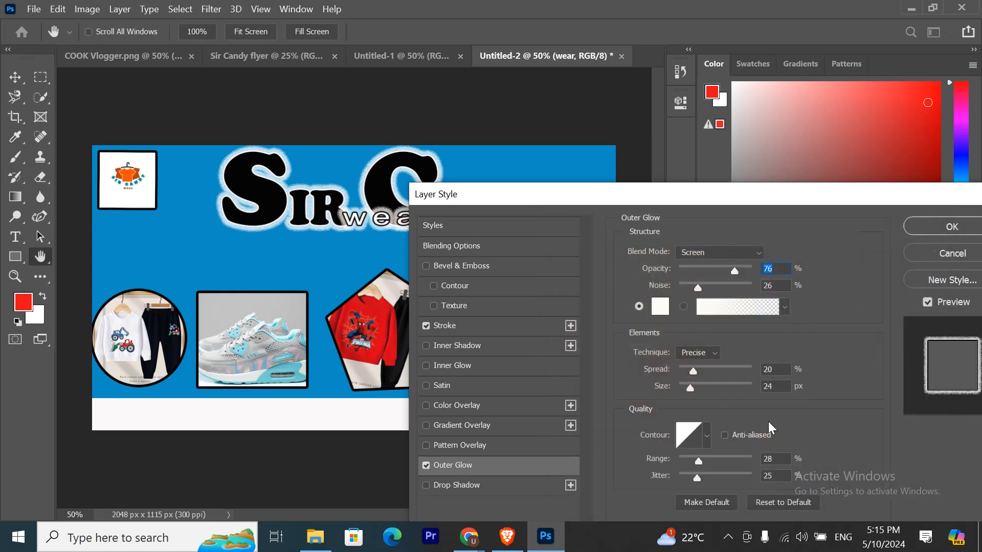
click(951, 254)
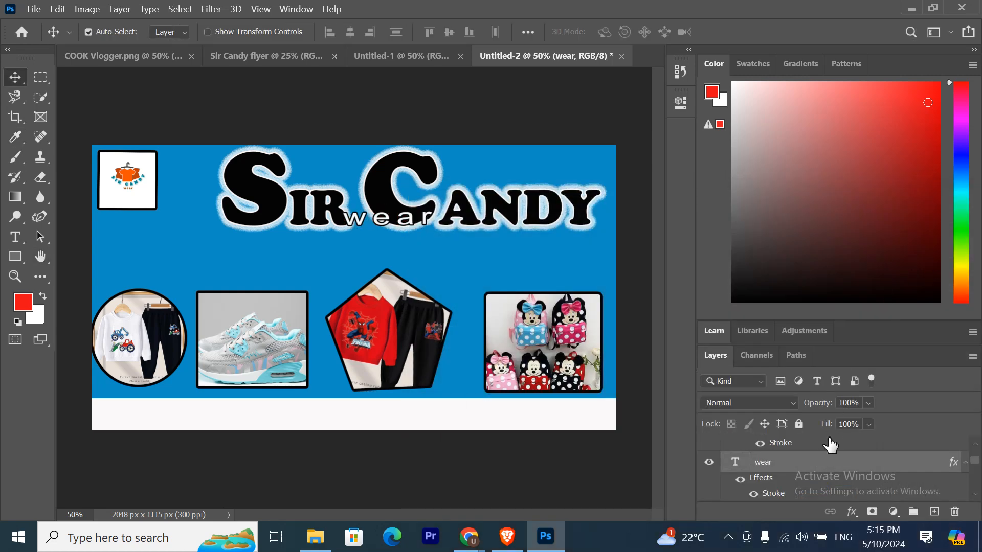
- Set the stroke of the "wear" text to 8 px in a dark orange sampled from the shirt logo
click(851, 511)
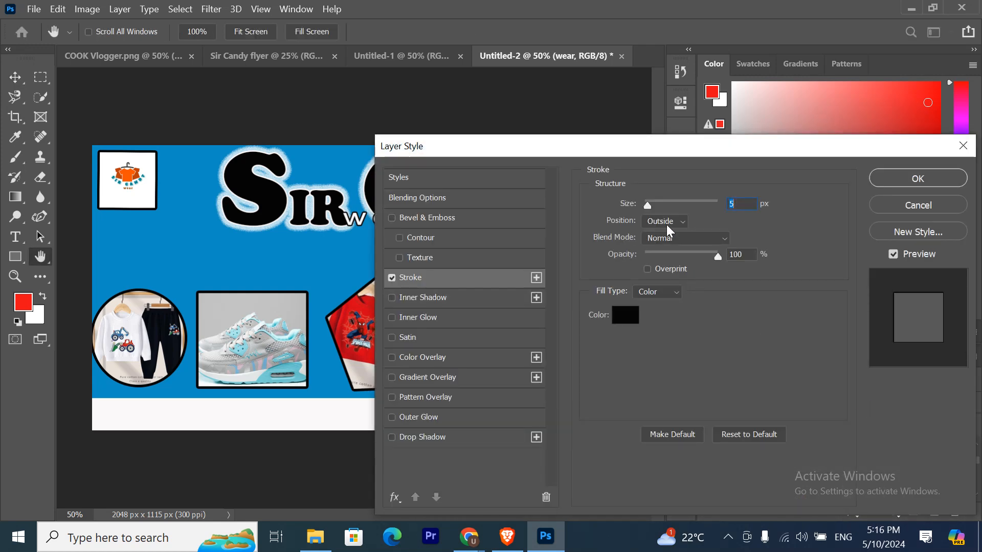
click(623, 316)
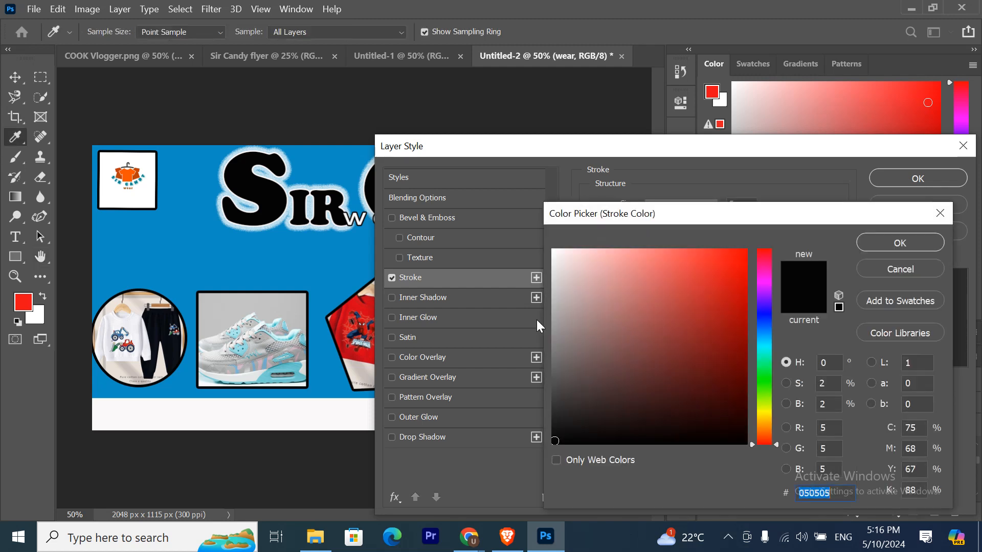
click(364, 312)
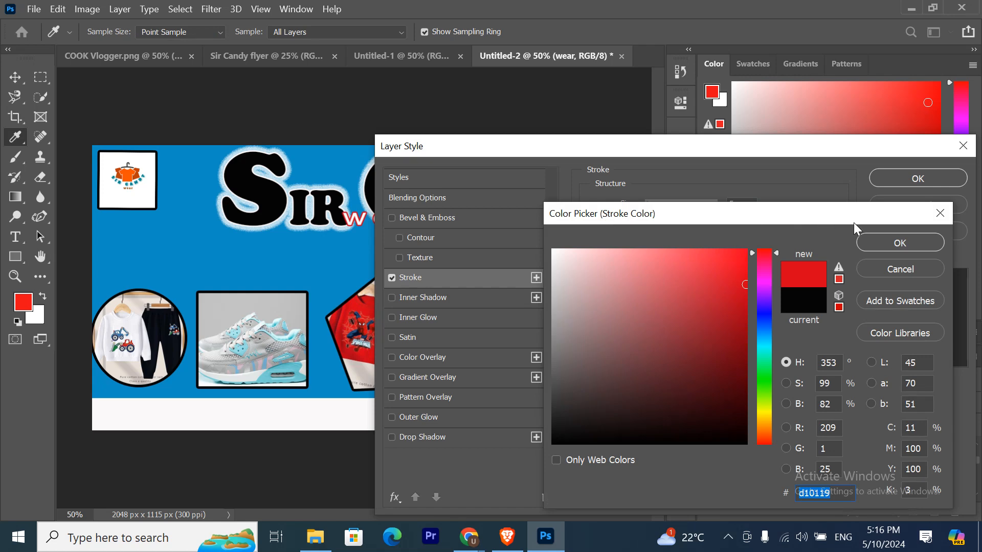
click(861, 244)
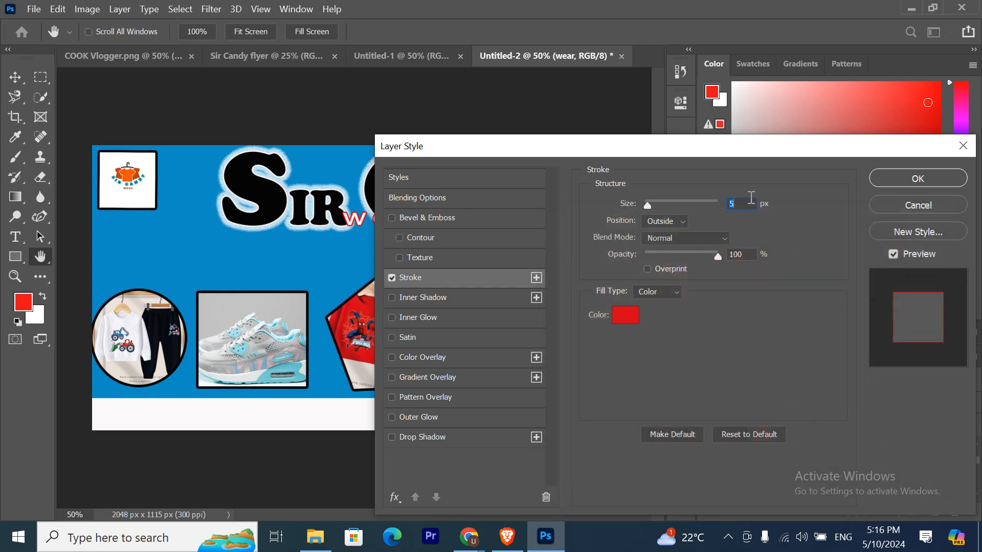
text(8)
drag(783, 147, 763, 283)
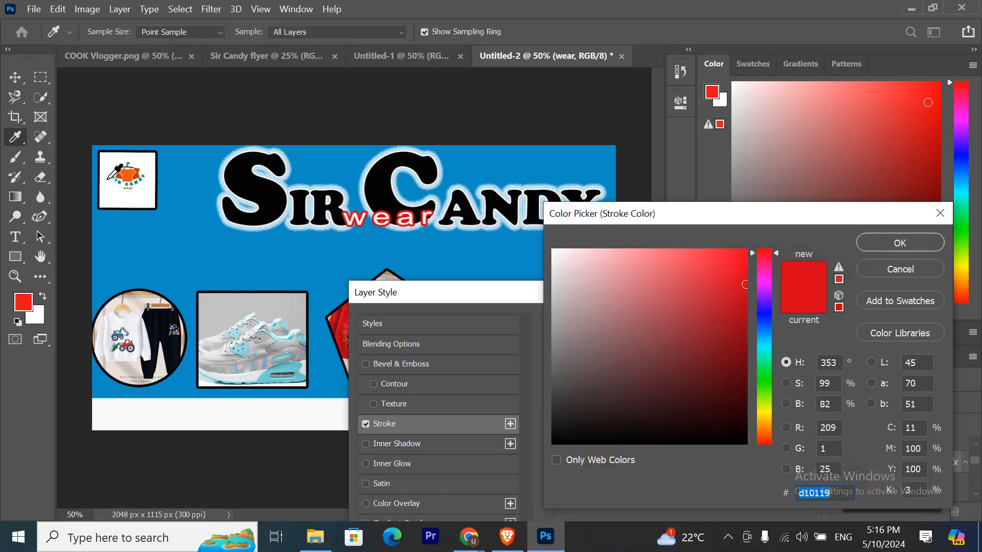
click(134, 176)
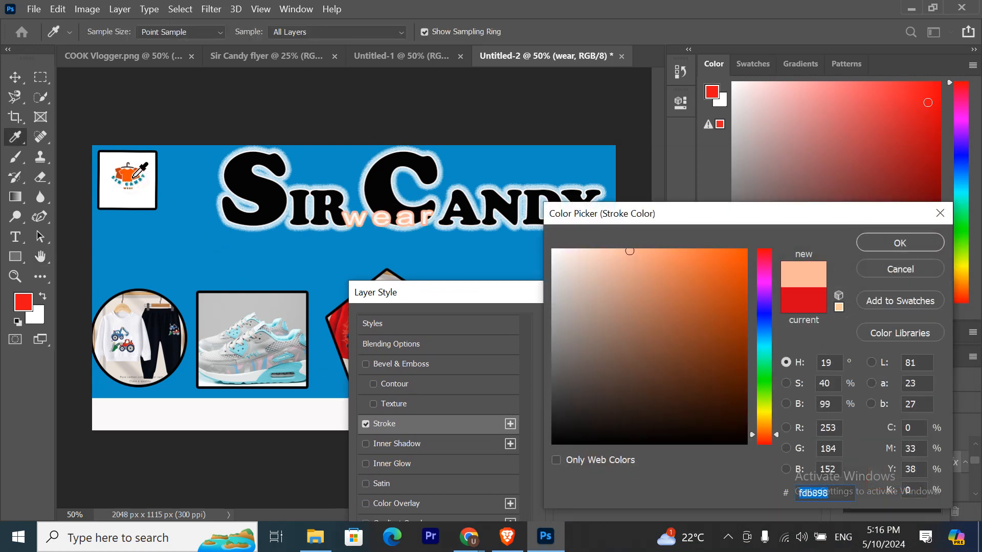
click(137, 174)
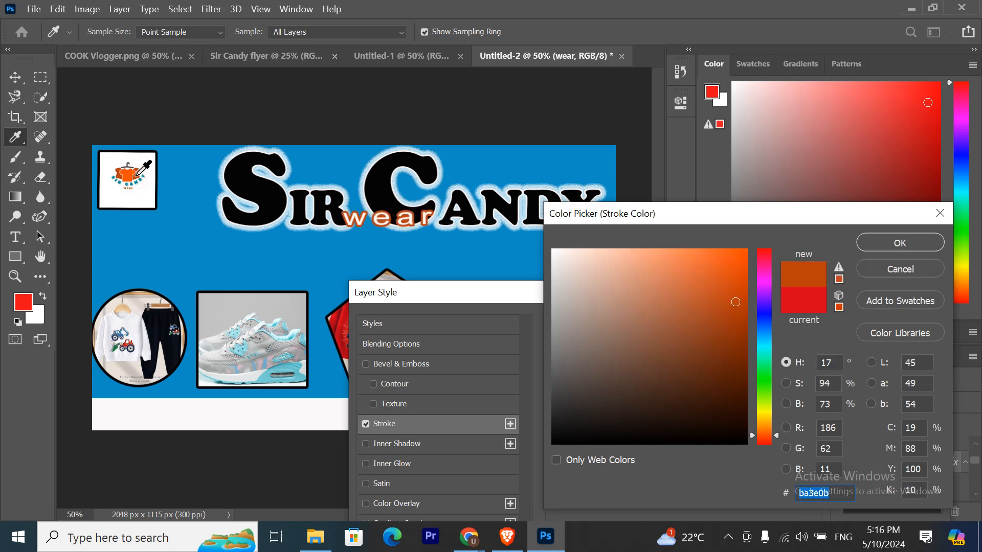
click(882, 244)
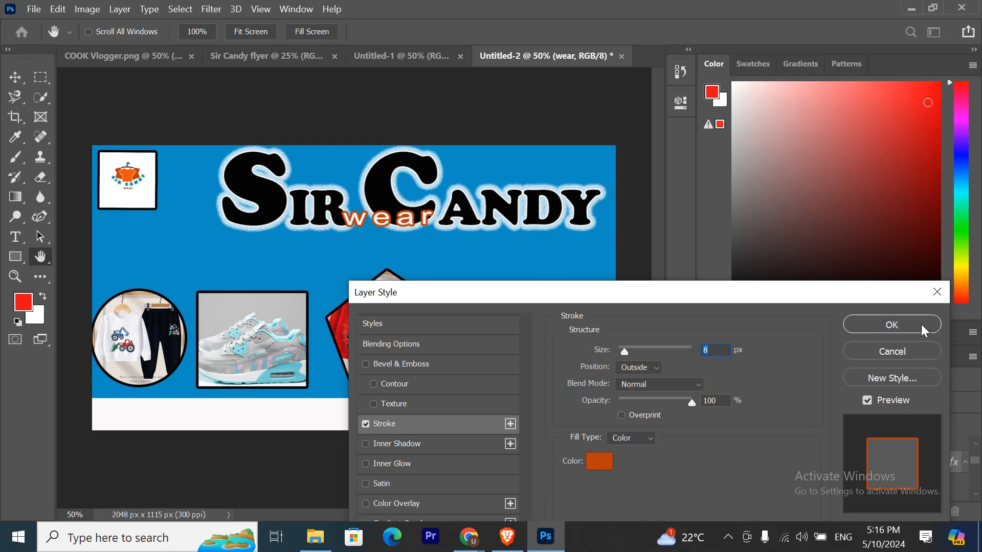
click(921, 324)
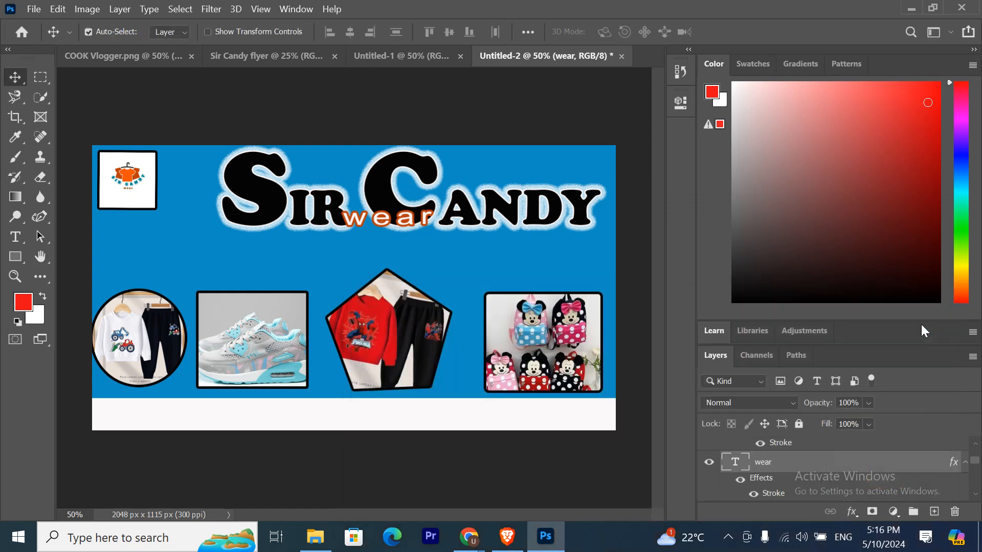
- Nudge the "wear" text slightly down and a little further to the right over the lower edge of the SIR CANDY title
key(Down)
key(Down)
key(Down)
key(Down)
key(Down)
key(Down)
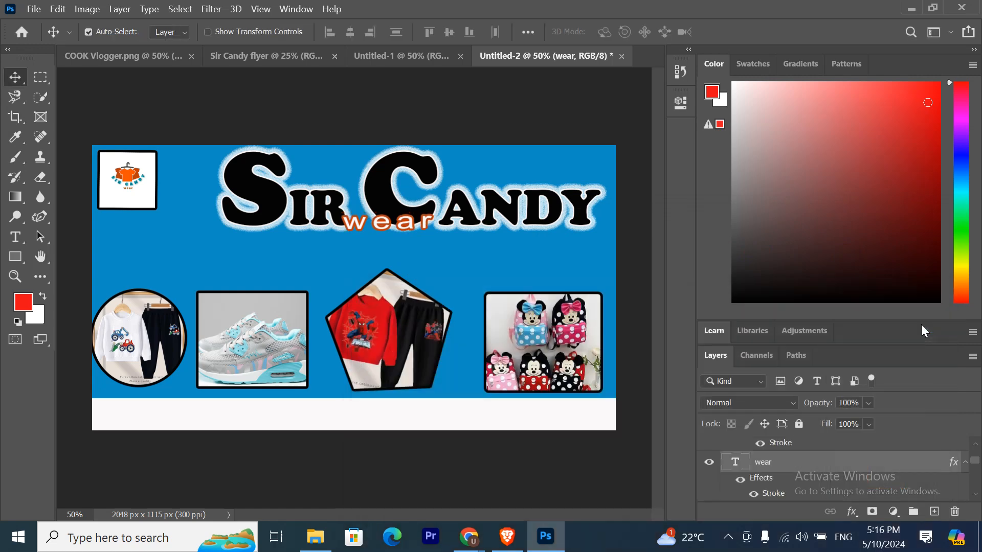
key(Right)
key(Right)
key(Right)
key(Right)
key(Right)
key(Right)
key(Right)
key(Right)
key(Right)
key(Right)
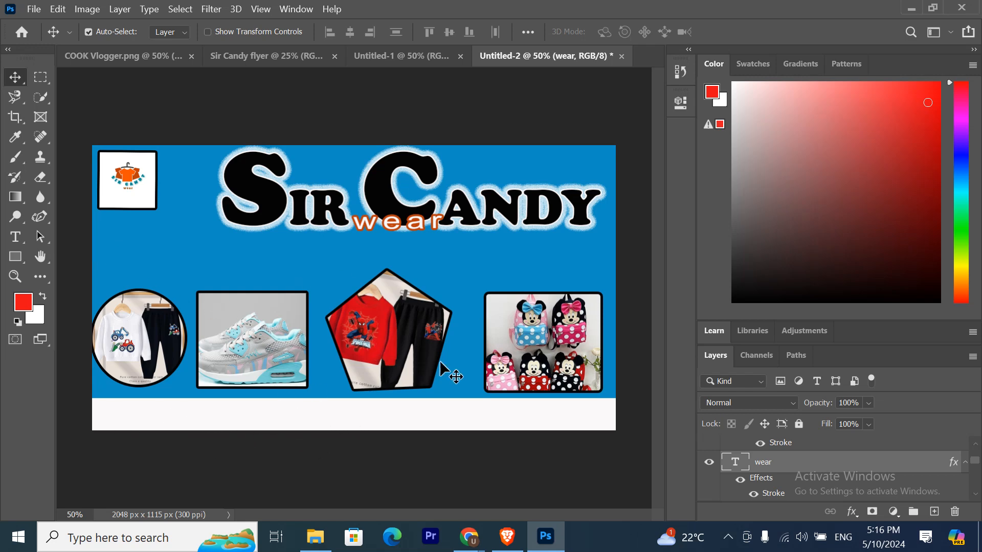
- Group the whole range of layers from Group 4 through Group 1 into a single layer group
click(424, 411)
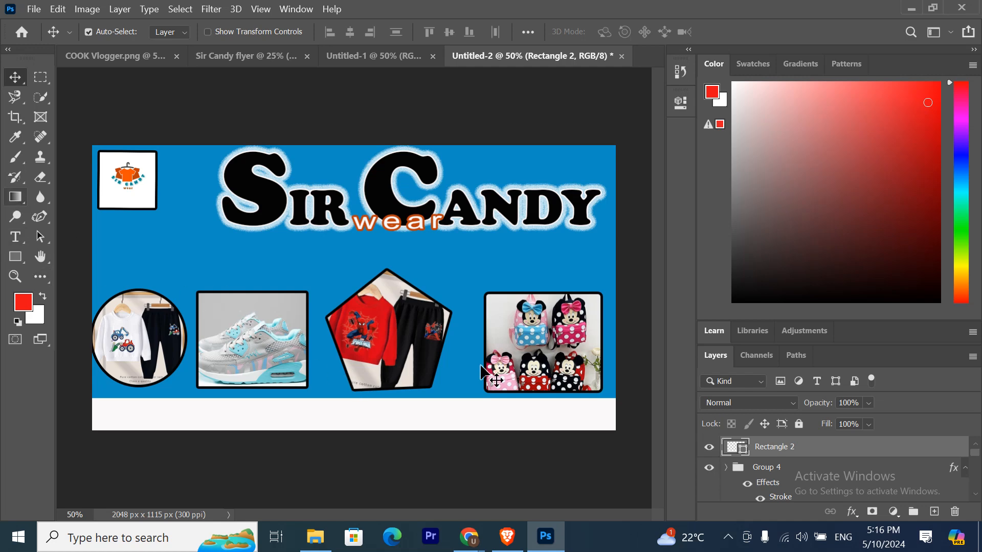
click(761, 468)
scroll(772, 469, down, 3)
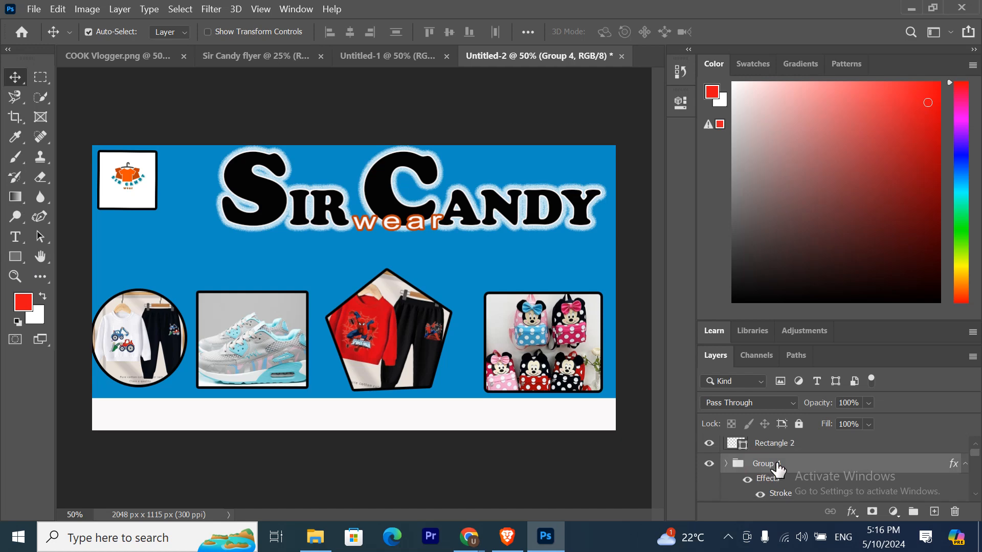
scroll(779, 471, down, 3)
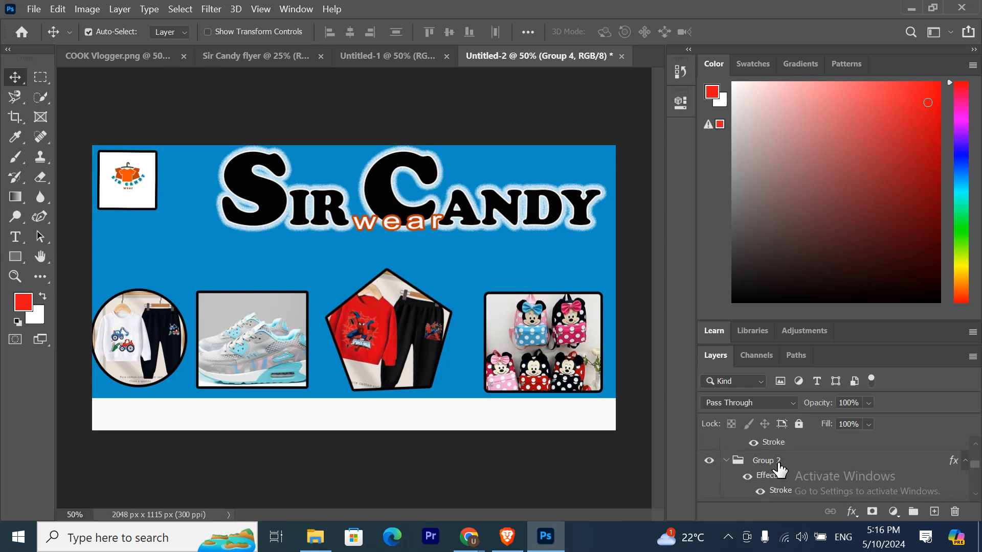
scroll(778, 472, down, 2)
click(776, 466)
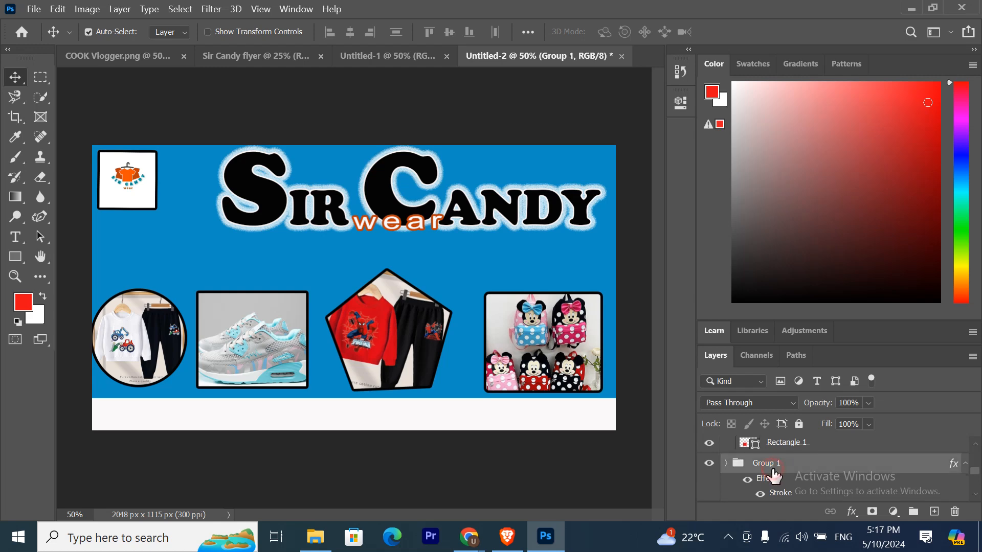
scroll(777, 475, down, 3)
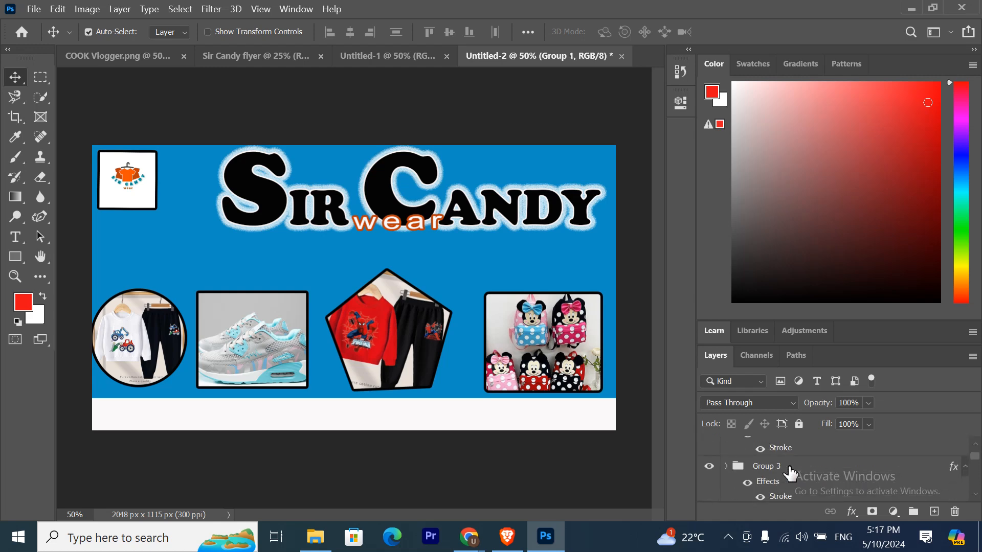
scroll(790, 472, down, 2)
click(789, 466)
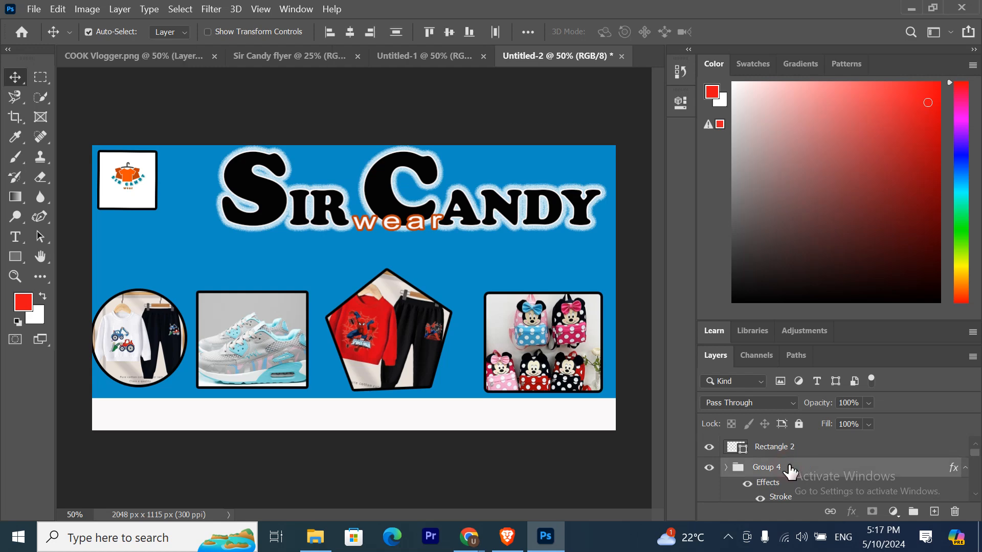
scroll(790, 471, down, 3)
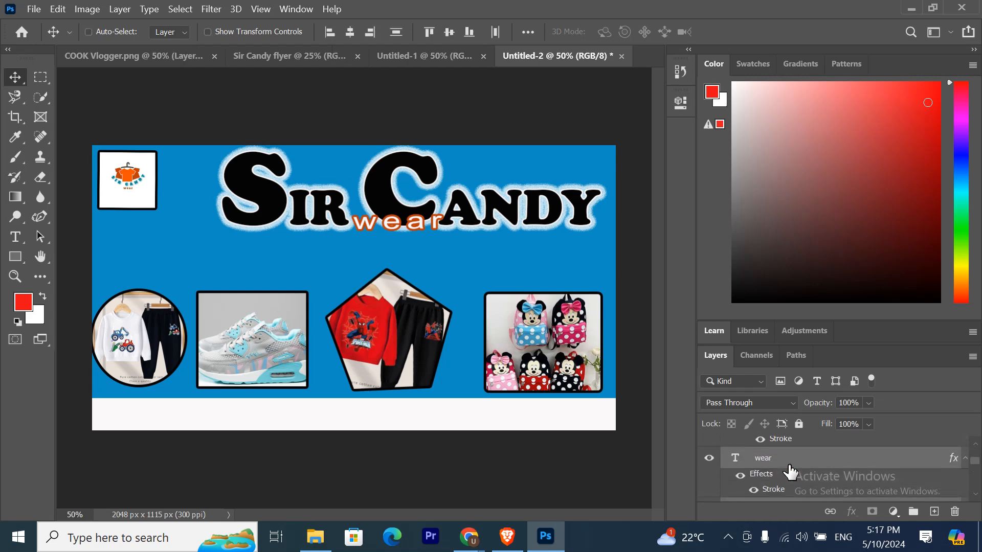
key(ctrl+g)
scroll(782, 483, up, 1)
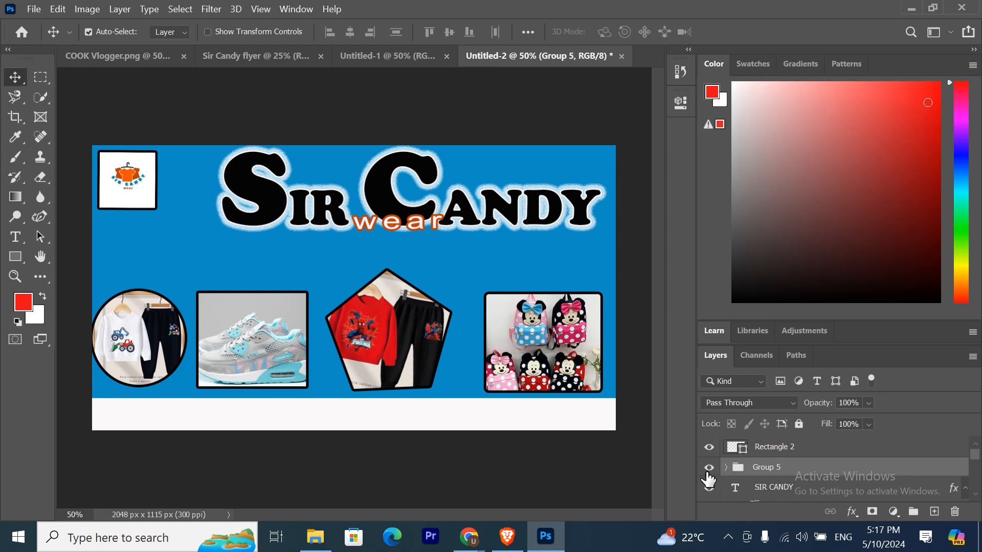
- Nudge Group 5 up and partly back down to raise the product photos slightly above the white bottom bar
key(Up)
key(Up)
key(Up)
key(Up)
key(Up)
key(Up)
key(Up)
key(Up)
key(Up)
key(Up)
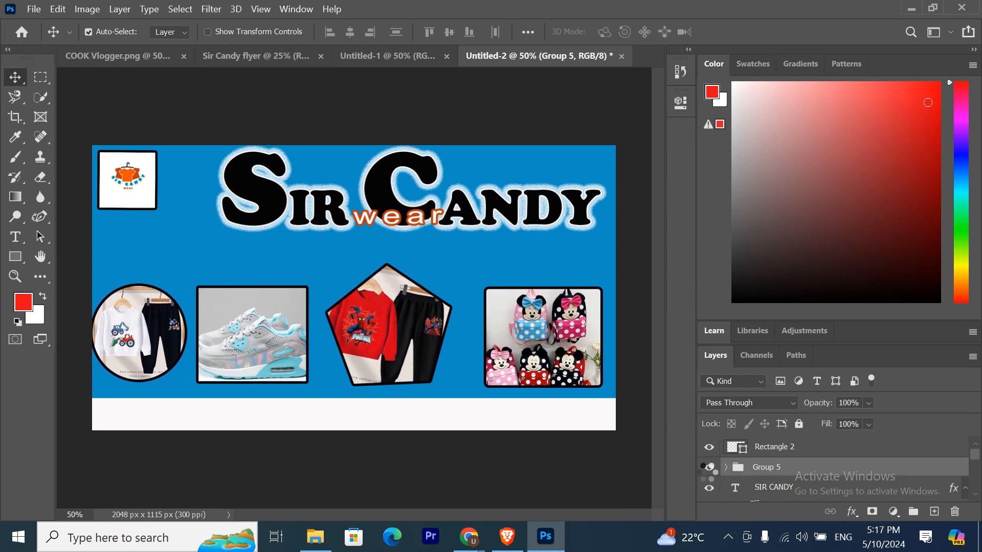
key(Up)
key(Up)
key(Up)
key(Up)
key(Up)
key(Up)
key(Down)
key(Down)
key(Down)
key(Down)
key(Down)
key(Down)
key(Down)
key(Down)
key(Down)
key(Down)
key(Down)
key(Down)
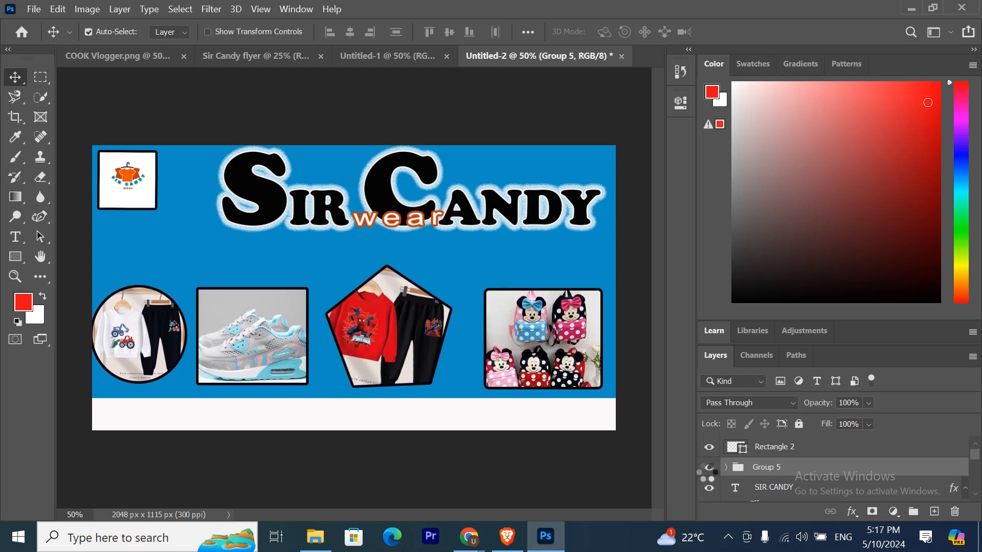
- Move the "wear" text layer out of Group 5 to the top of the layer stack, above Rectangle 2
click(725, 468)
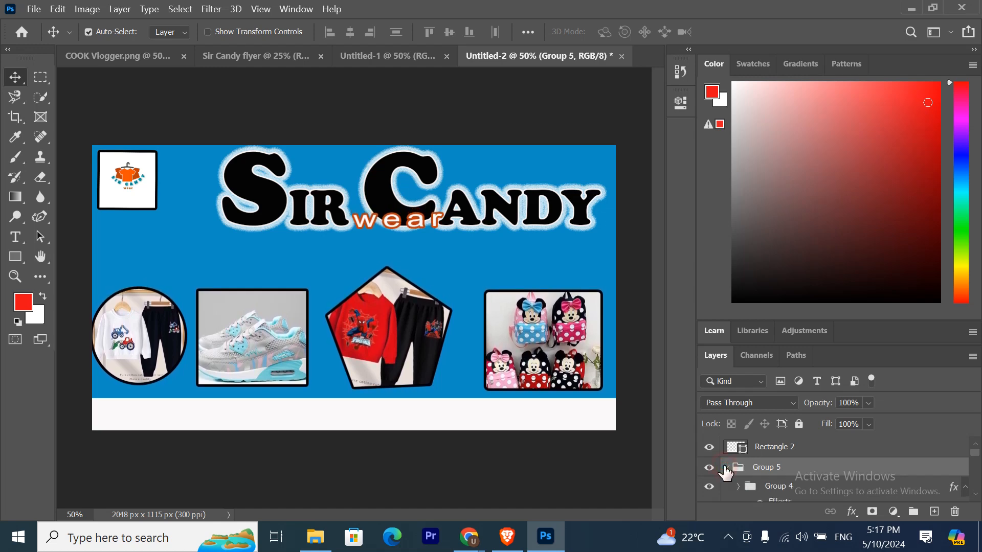
click(418, 220)
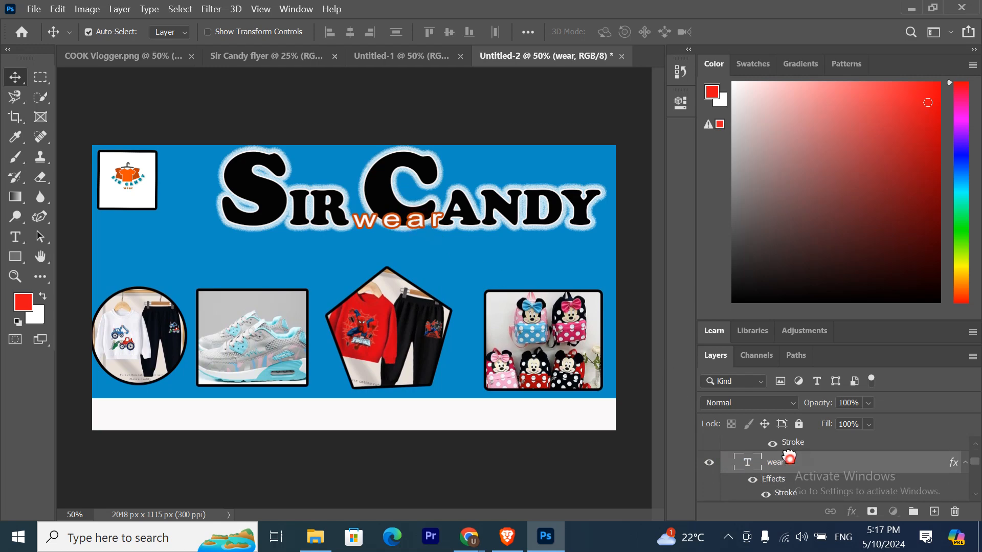
mouse_move(789, 456)
mouse_down()
mouse_move(785, 427)
mouse_move(787, 440)
mouse_up()
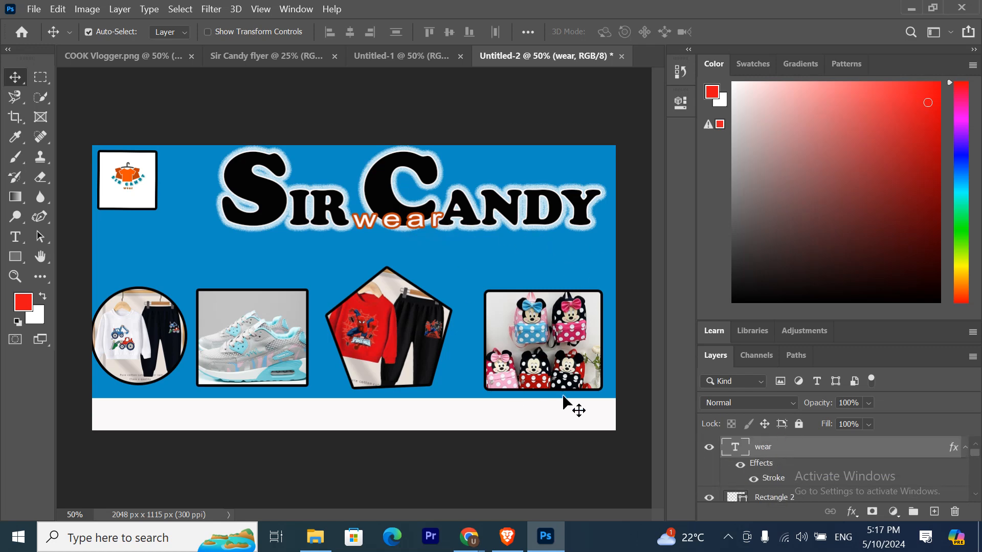
- Nudge Group 5 with the product photos upward to leave a wider blue gap above the white bottom bar
scroll(782, 478, down, 2)
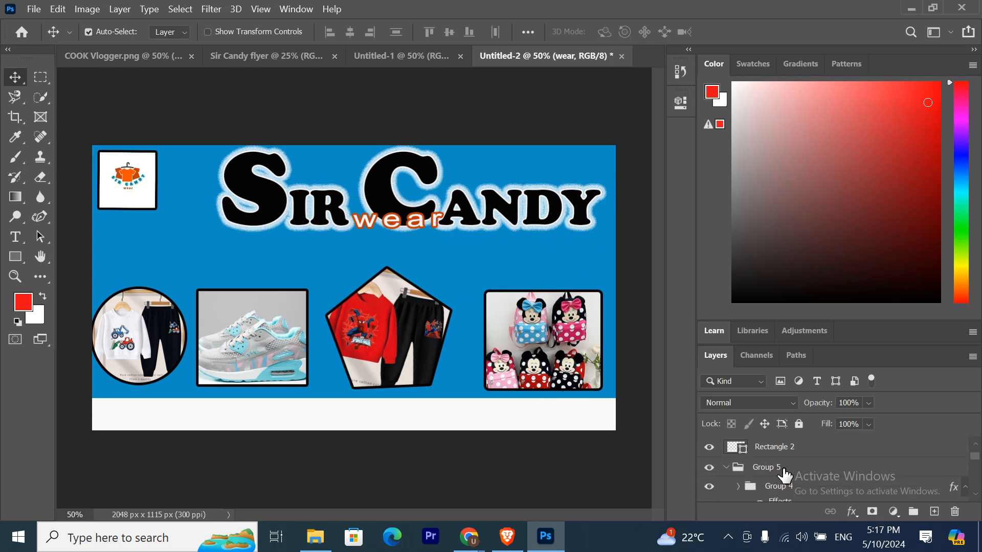
click(784, 469)
key(Up)
key(Up)
key(Up)
key(Up)
key(Up)
key(Up)
key(Up)
key(Up)
key(Up)
key(Up)
key(Up)
key(Up)
key(Up)
key(Up)
key(Up)
key(Up)
key(Up)
key(Up)
key(Up)
key(Up)
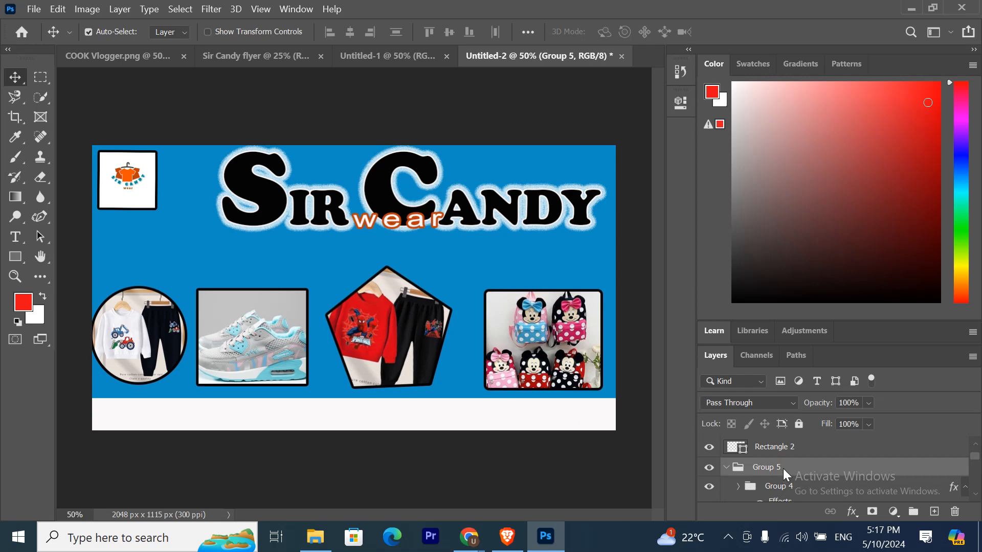
key(Up)
key(Up)
key(Up)
key(Up)
key(Up)
key(Up)
key(Up)
key(Up)
key(Up)
key(Up)
key(Up)
key(Up)
key(Up)
key(Up)
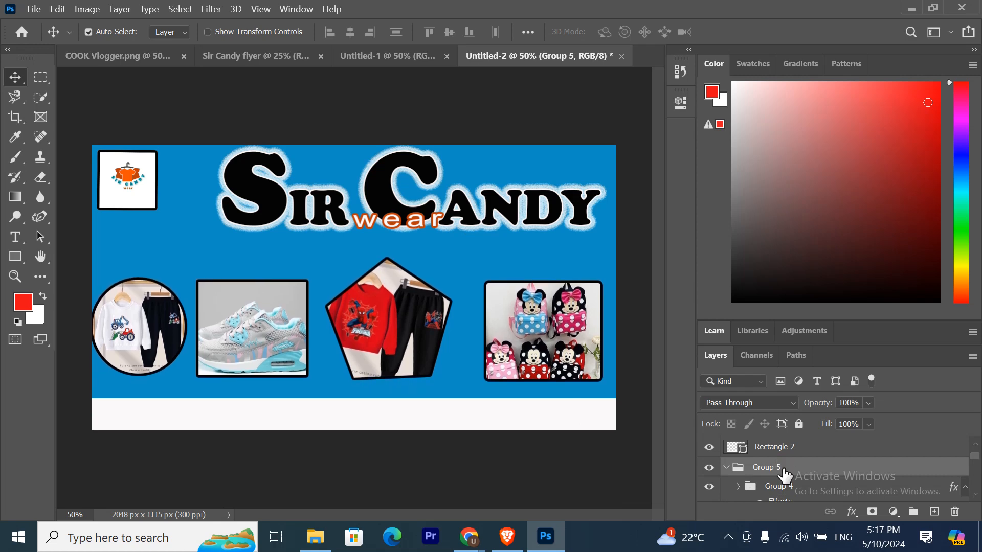
- Draw a red rectangle about 2181 by 579 px across the banner, between the Sir Candy title and the white bottom bar
click(726, 467)
click(13, 260)
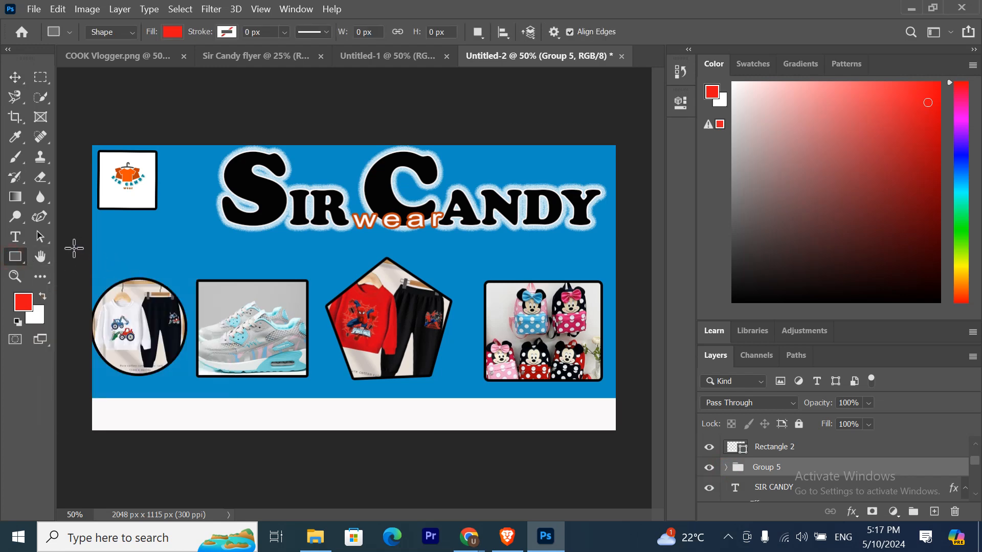
drag(81, 242, 638, 389)
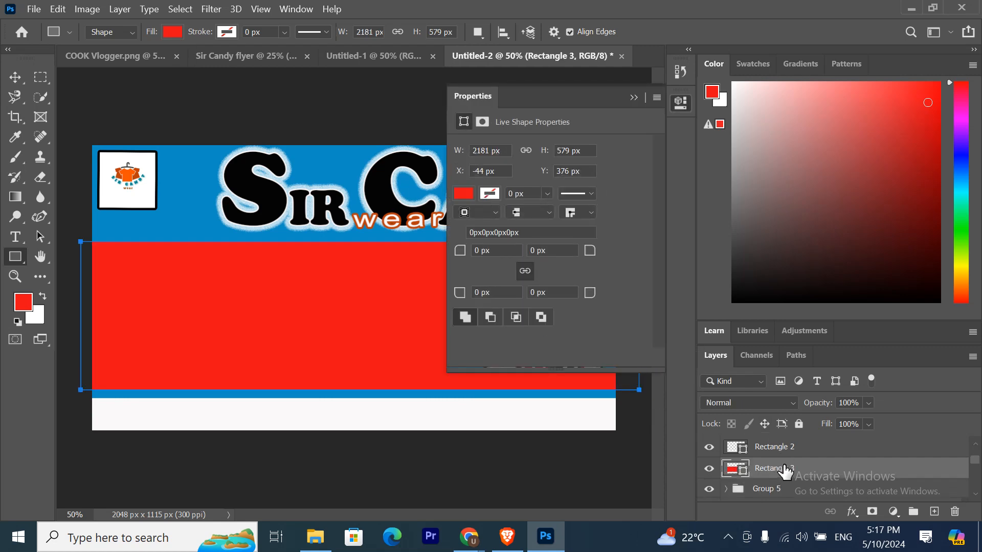
- Move Group 5 above Rectangle 3 in the layer order so the product photos sit in front of the red band
click(776, 491)
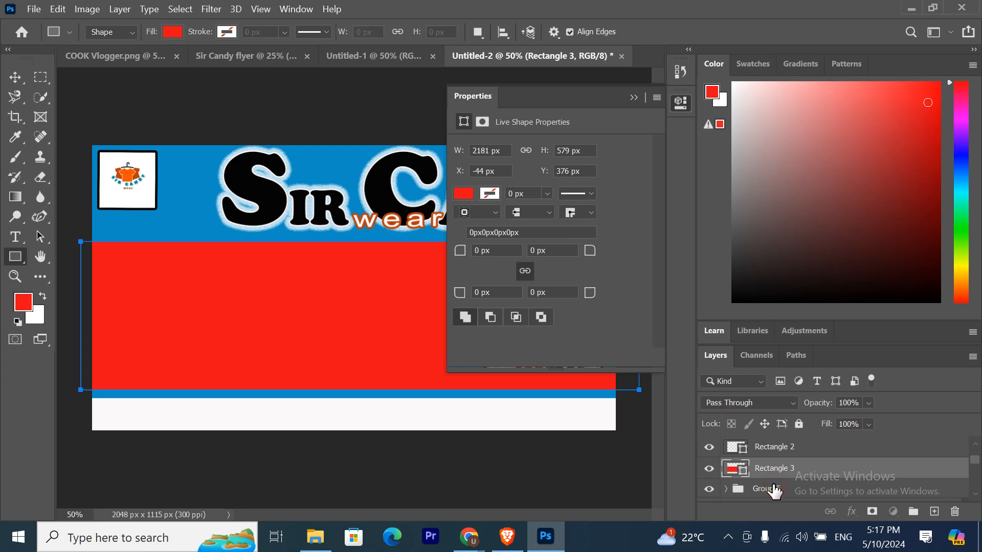
drag(775, 490, 770, 466)
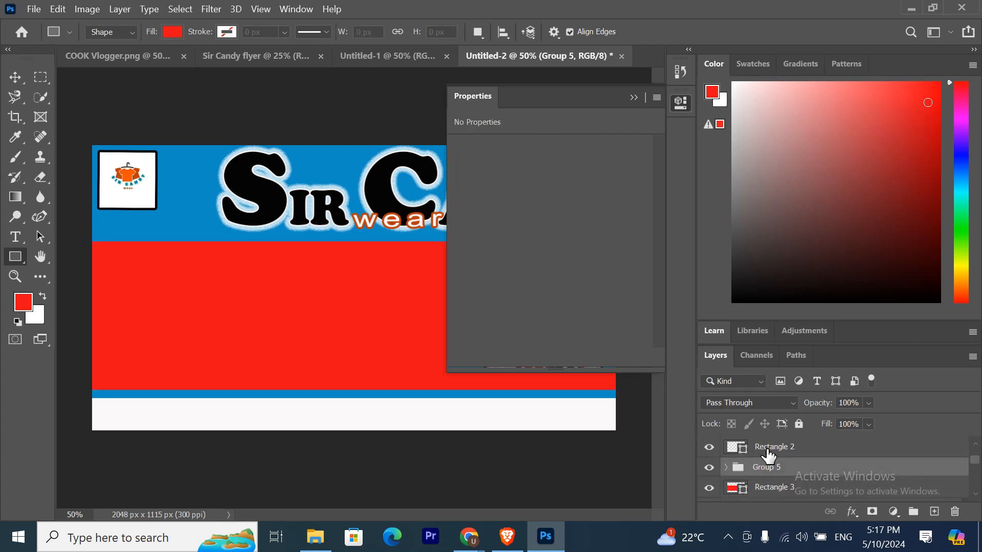
click(634, 98)
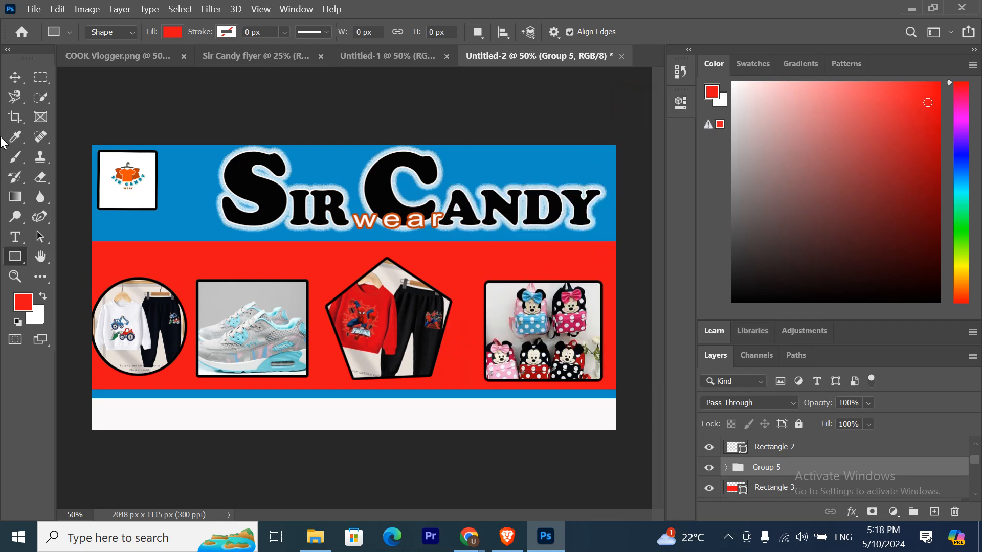
- Nudge the red rectangle slightly upward to widen the blue strip above the white bottom bar
click(15, 78)
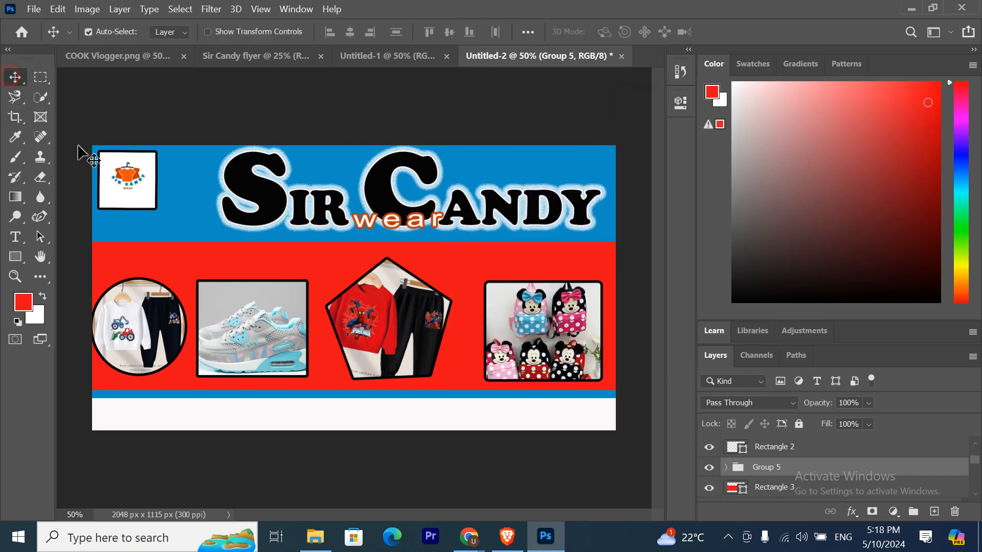
click(339, 258)
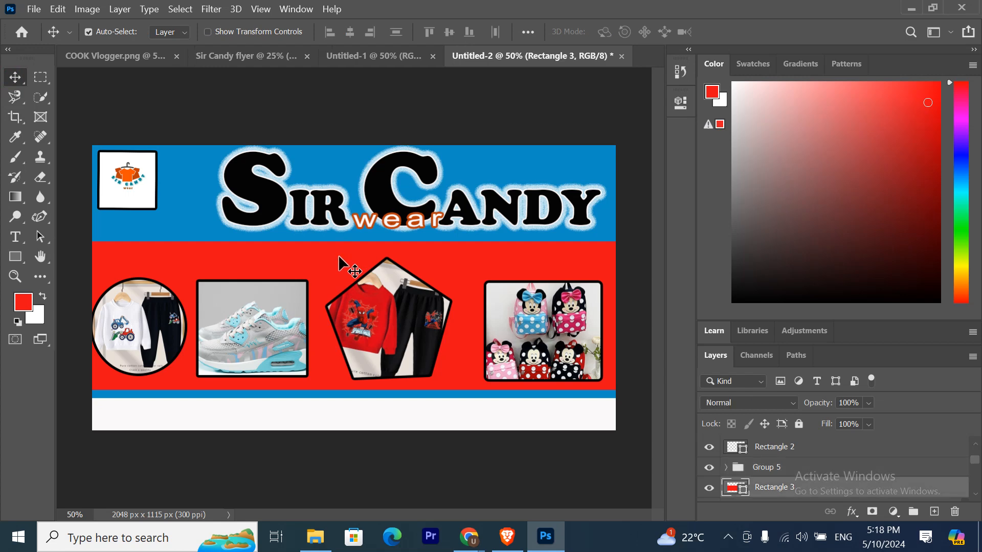
key(Up)
key(Up)
key(Up)
key(Up)
key(Up)
key(Up)
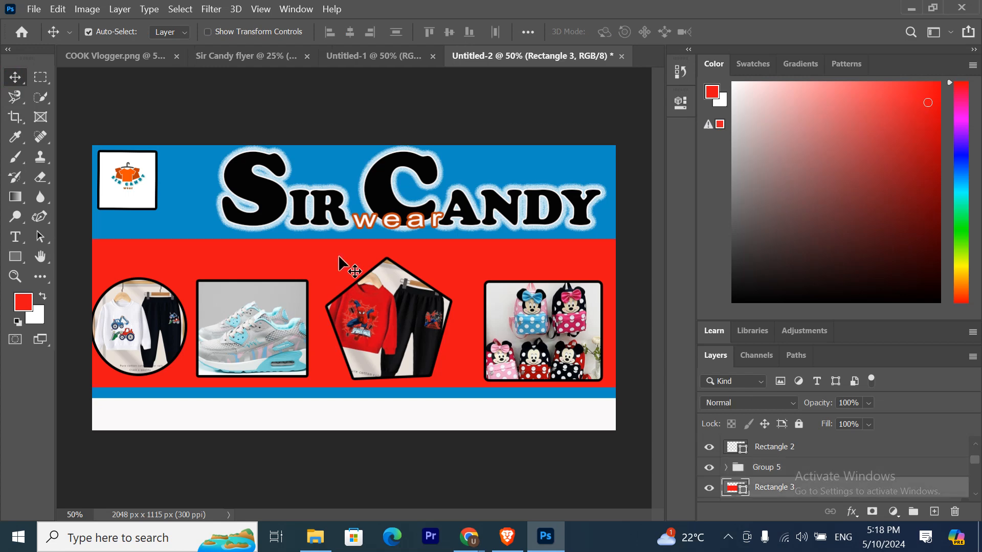
- Nudge Group 5 upward until the row of product photos sits higher within the red band
click(792, 467)
key(Up)
key(Up)
key(Up)
key(Up)
key(Up)
key(Up)
key(Up)
key(Up)
key(Up)
key(Up)
key(Up)
key(Up)
key(Up)
key(Up)
key(Up)
key(Up)
key(Up)
key(Up)
key(Up)
key(Up)
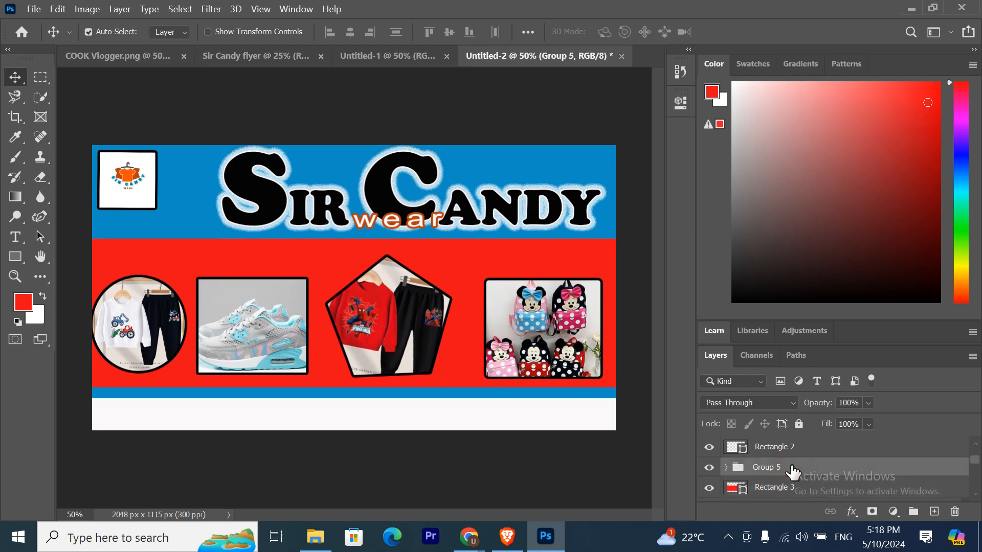
key(Up)
key(Up)
key(Up)
key(Up)
key(Up)
key(Up)
key(Up)
key(Up)
key(Up)
key(Up)
key(Up)
key(Up)
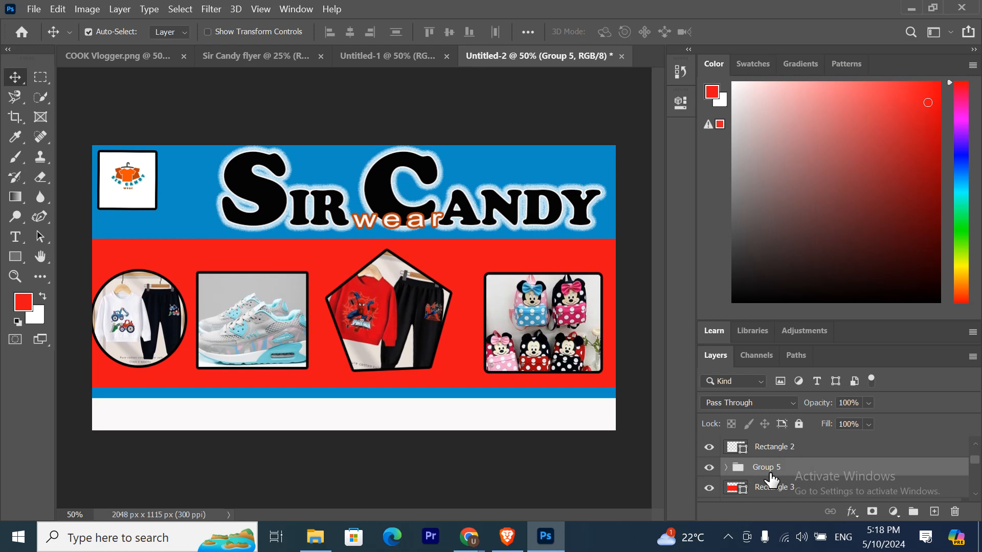
click(852, 512)
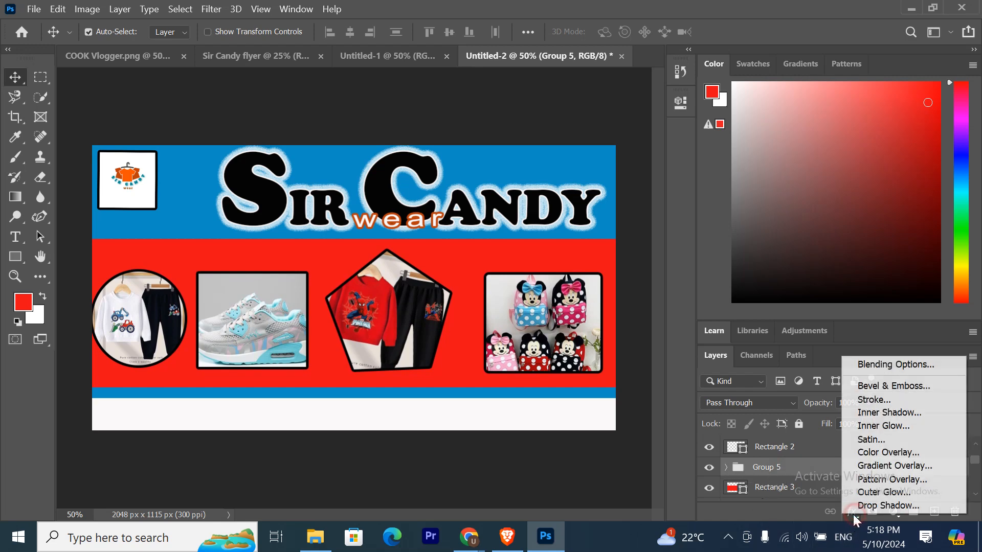
click(885, 410)
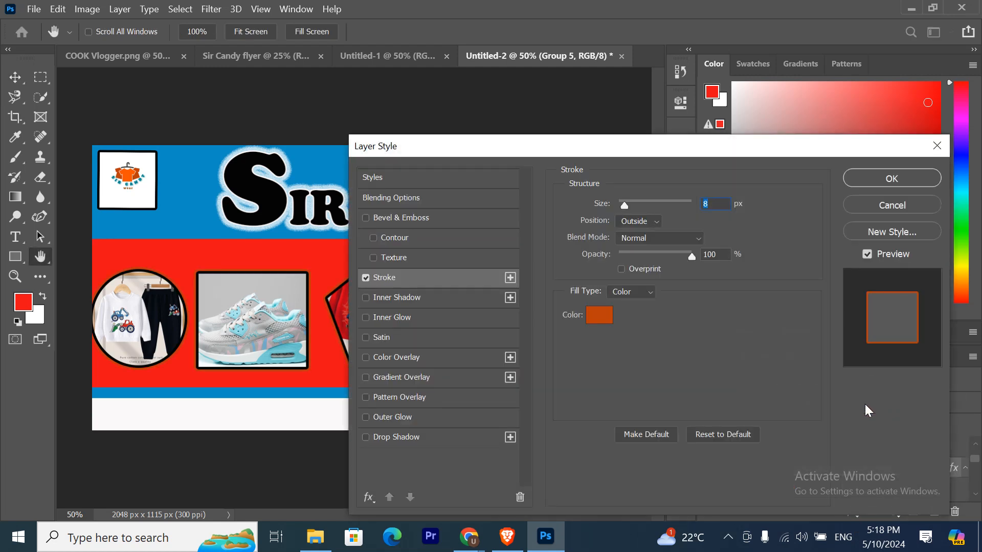
click(599, 315)
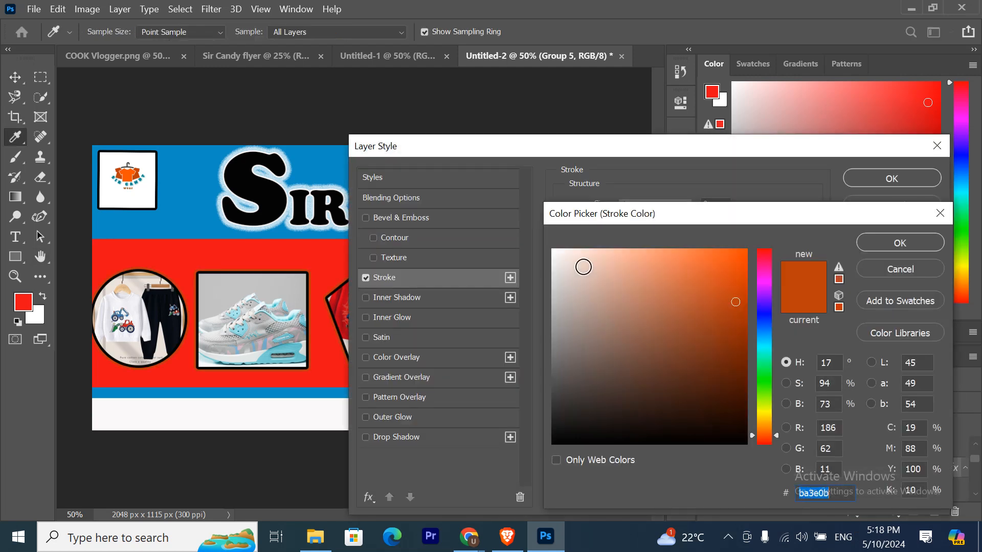
click(558, 249)
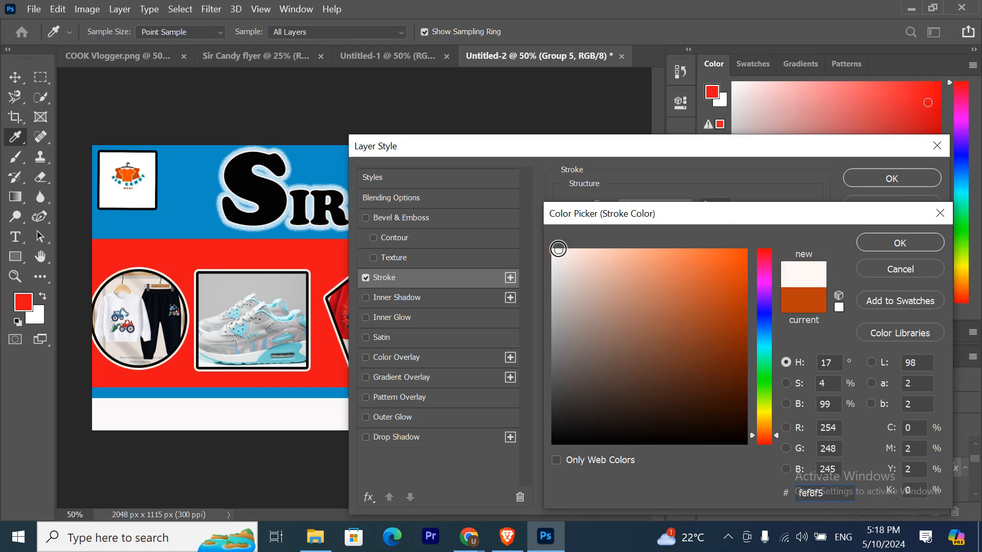
click(911, 267)
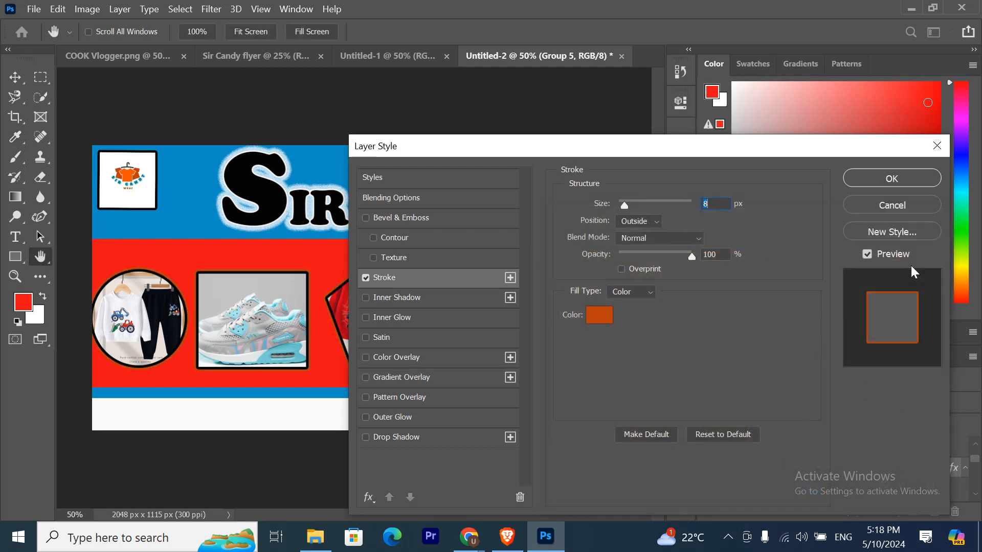
click(881, 210)
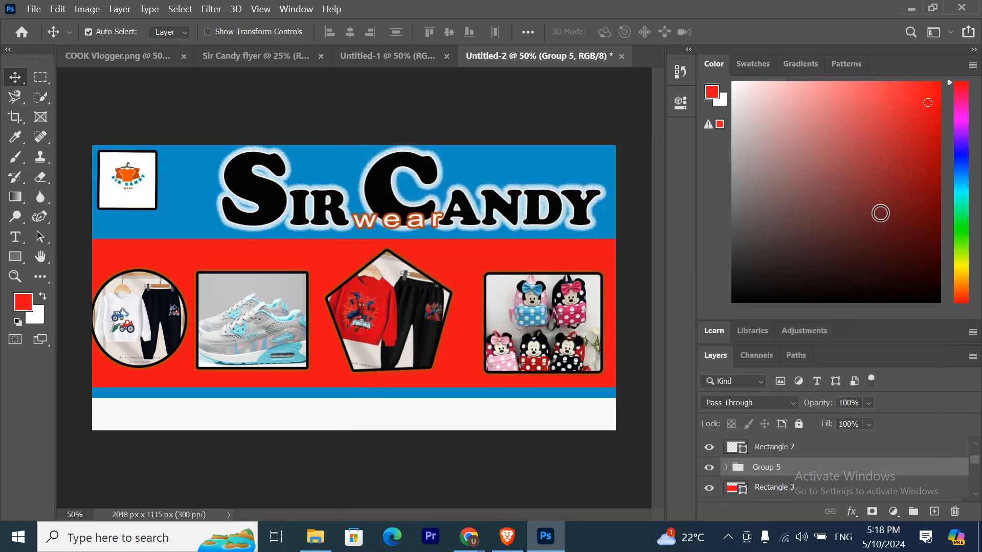
- Add an 8 px outside stroke in off-white f9f0ec to the red Rectangle 3
click(767, 492)
click(849, 513)
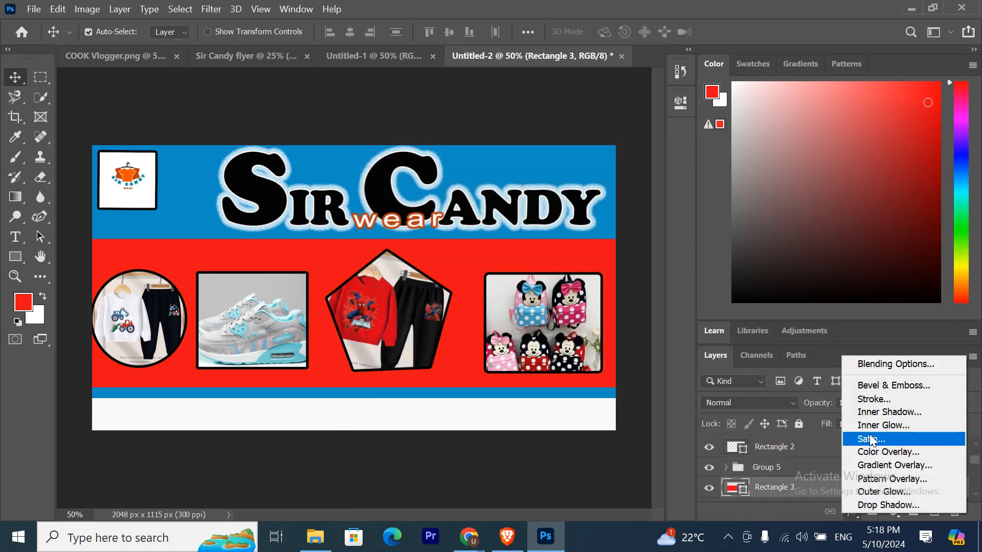
click(877, 400)
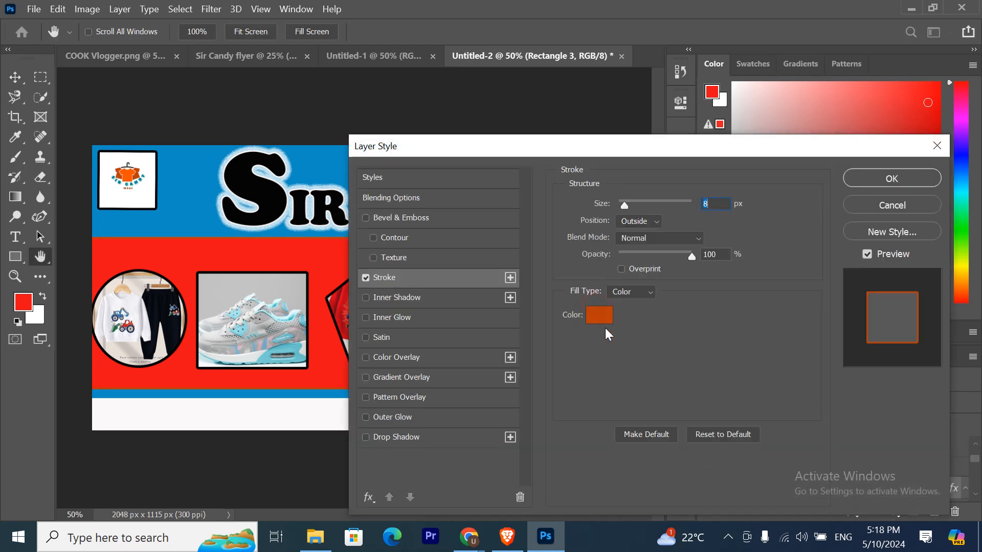
click(599, 315)
click(562, 253)
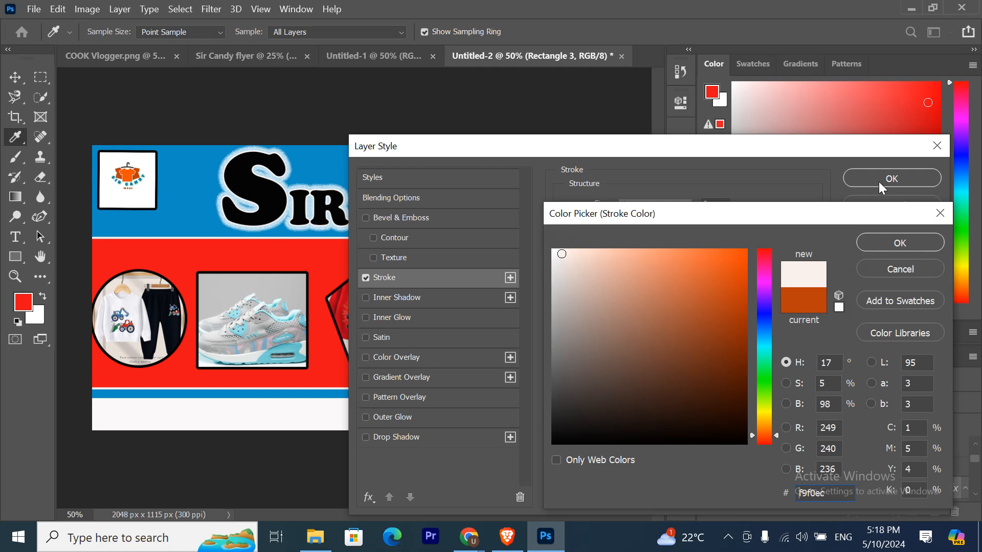
click(900, 243)
click(906, 178)
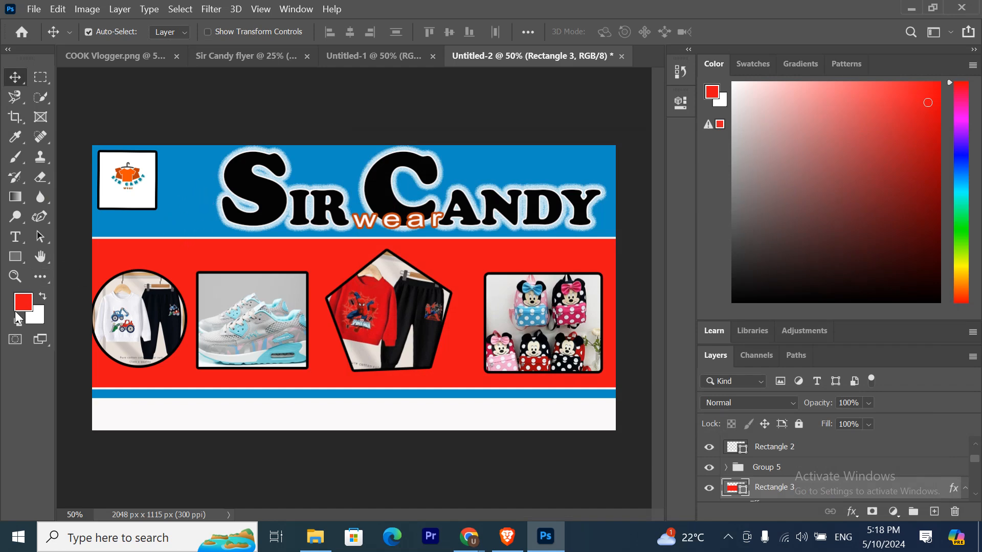
- Draw a red five-petal custom shape from the Flowers set, about 127 by 221 px, between the logo and the title
click(13, 256)
right_click(14, 256)
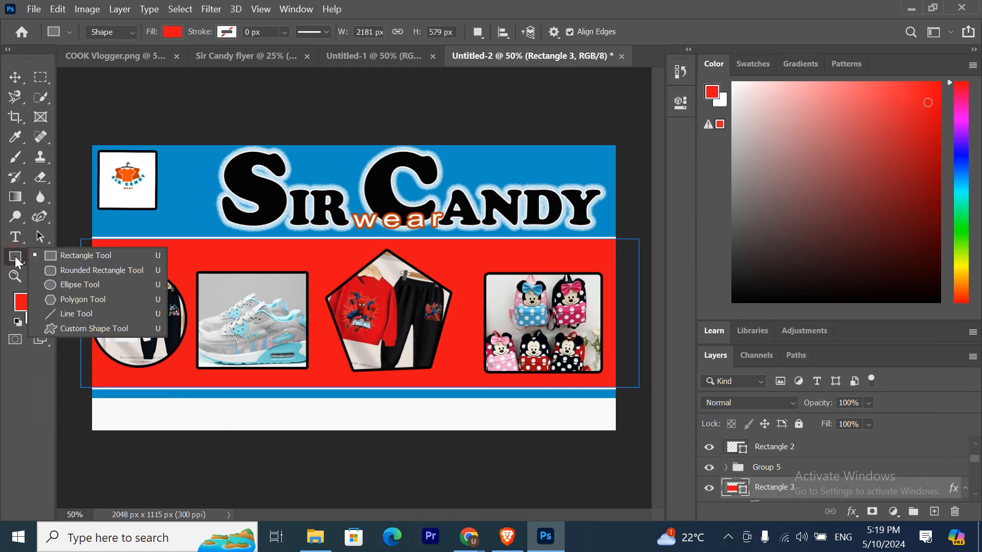
click(69, 327)
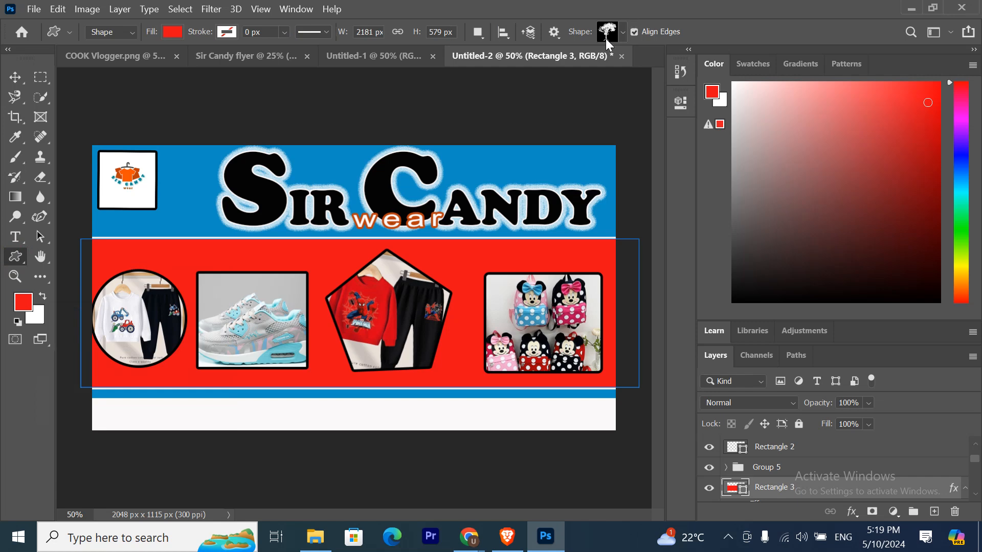
click(622, 30)
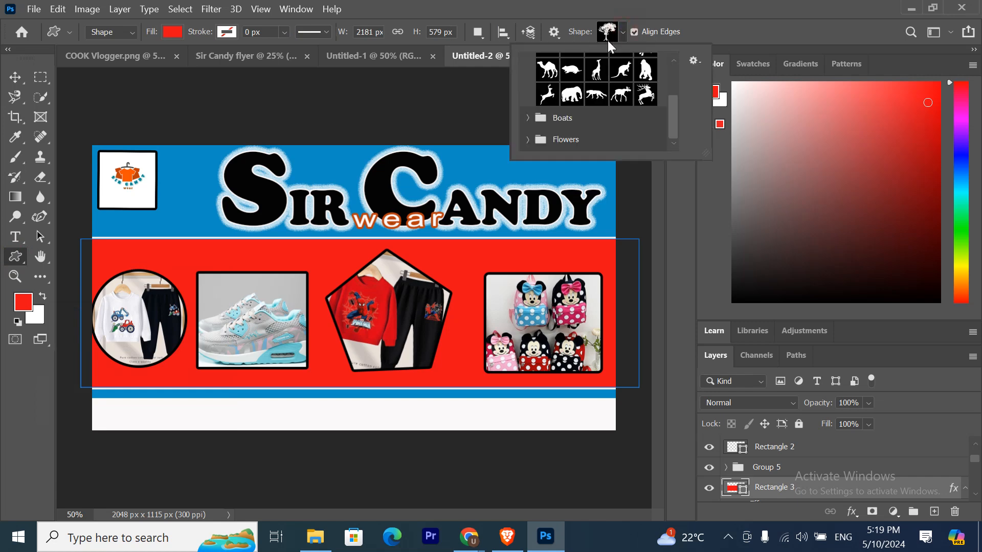
click(570, 125)
click(575, 137)
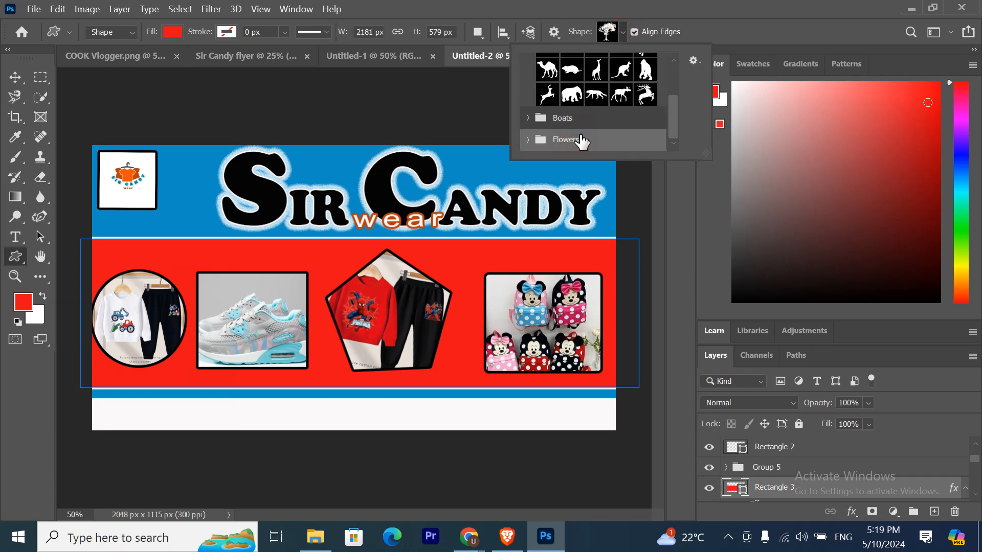
click(561, 131)
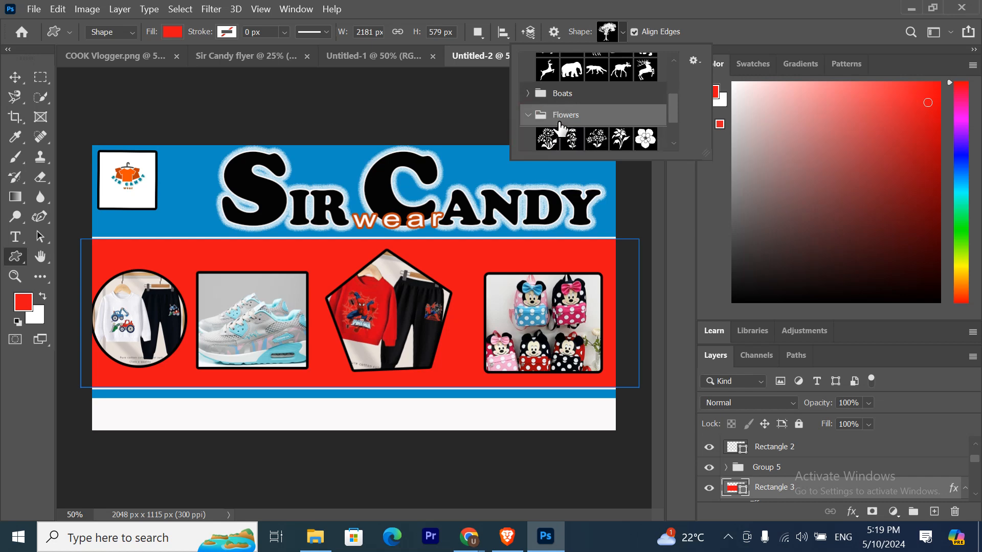
scroll(559, 123, down, 1)
click(645, 130)
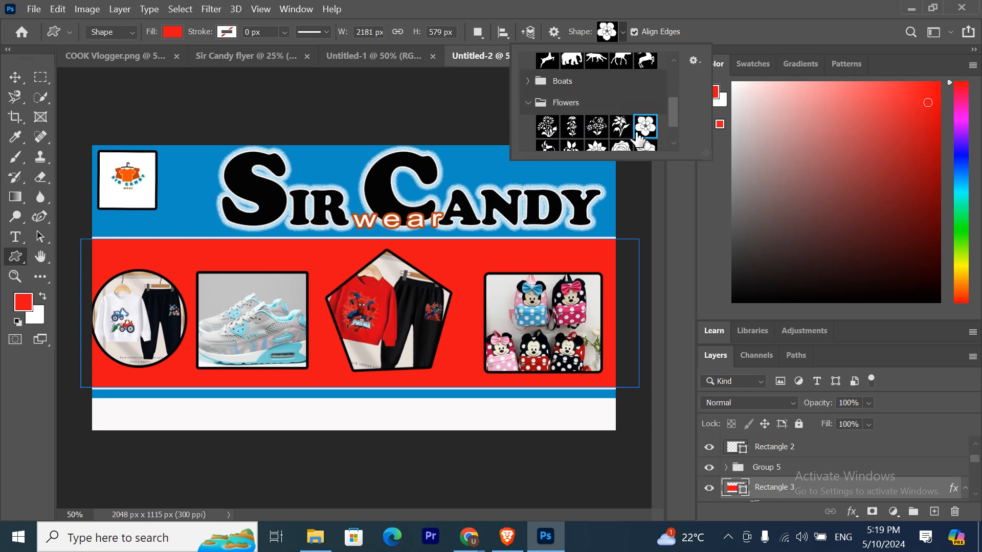
drag(175, 161, 207, 218)
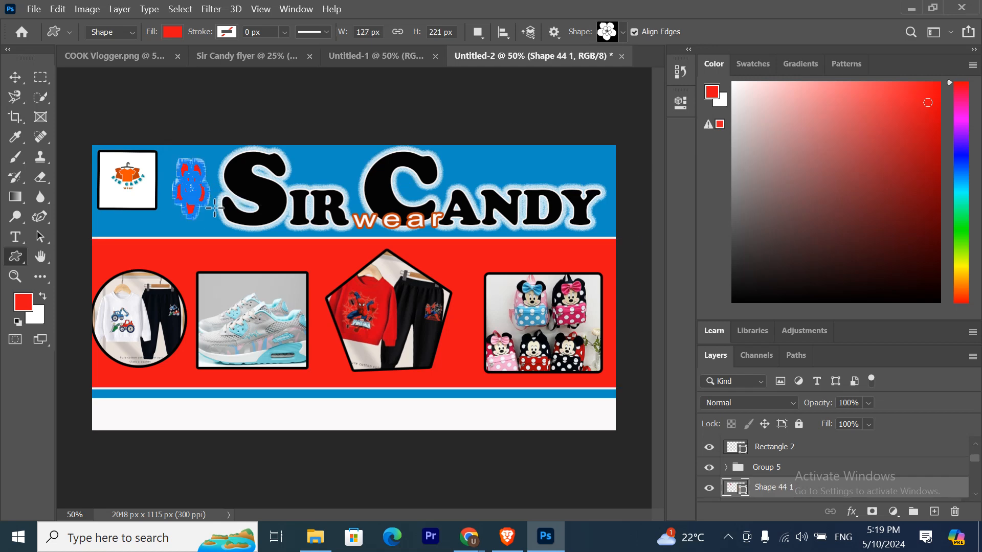
- Scale the red flower shape up to about 203% with Free Transform
click(15, 77)
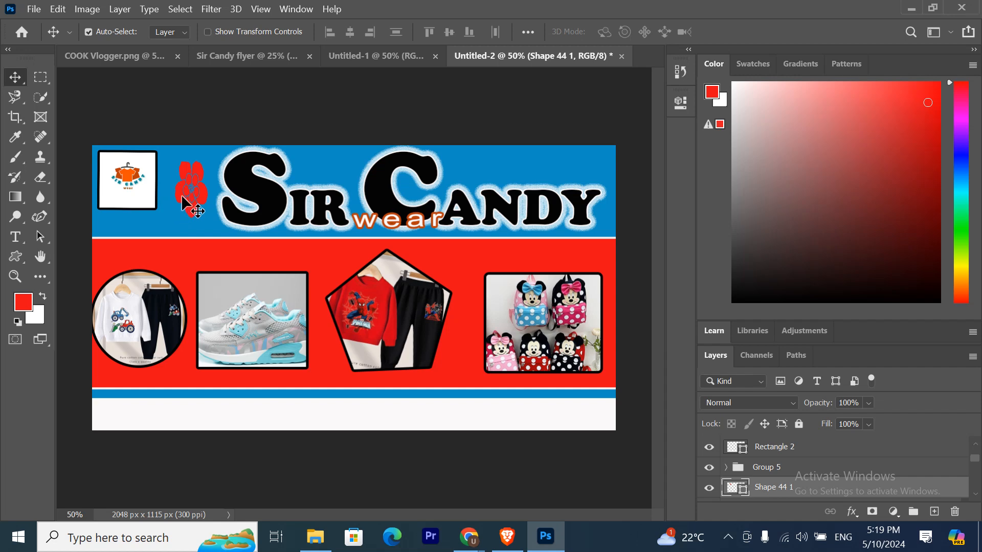
key(ctrl+t)
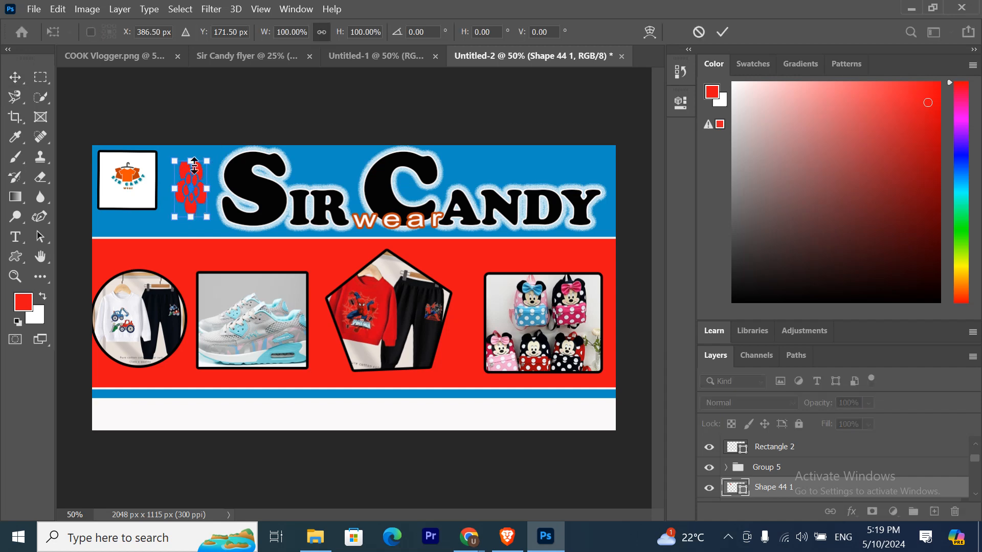
drag(211, 164, 246, 106)
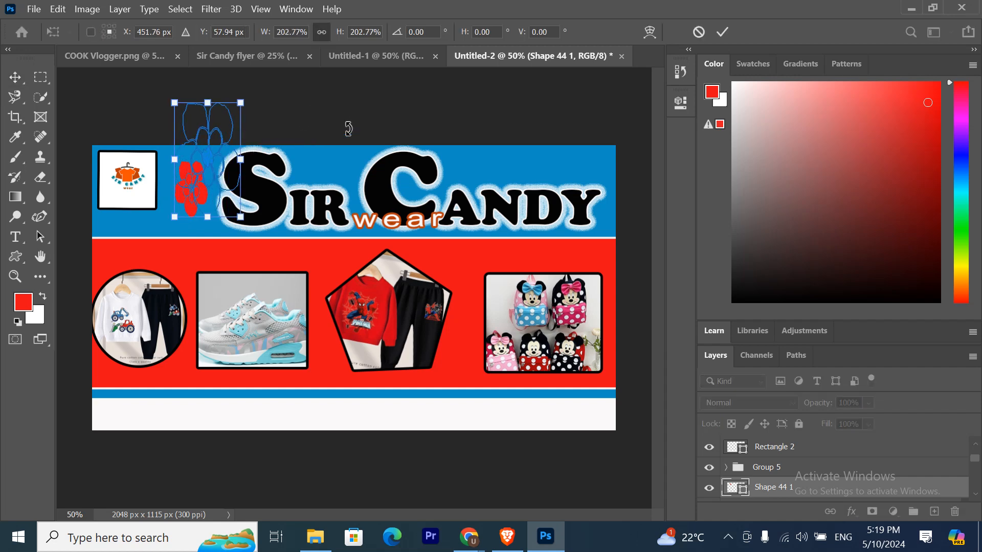
click(728, 30)
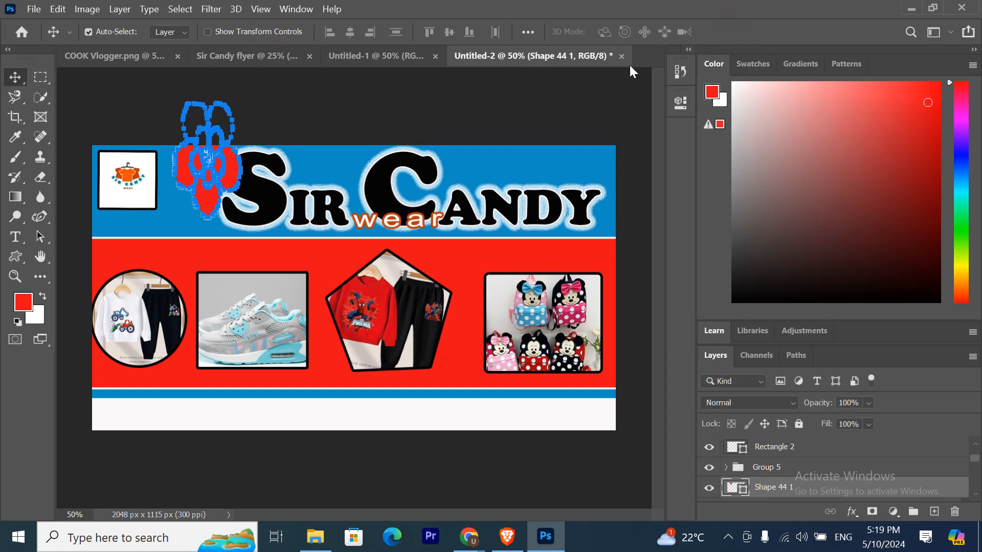
- Move the red flower up and left so the banner's top edge crops it beside the logo, keeping its layer selected
click(158, 207)
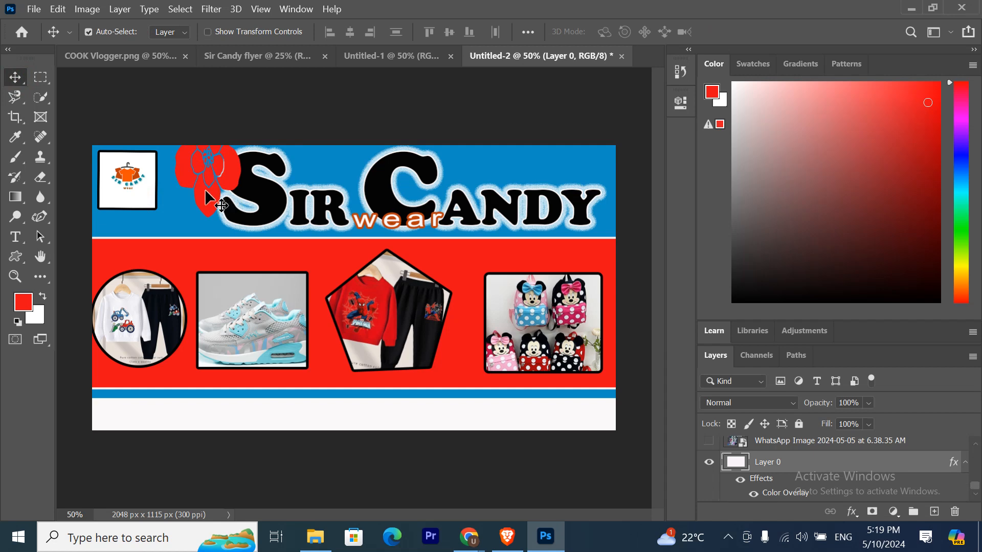
drag(210, 192, 196, 146)
drag(192, 153, 191, 159)
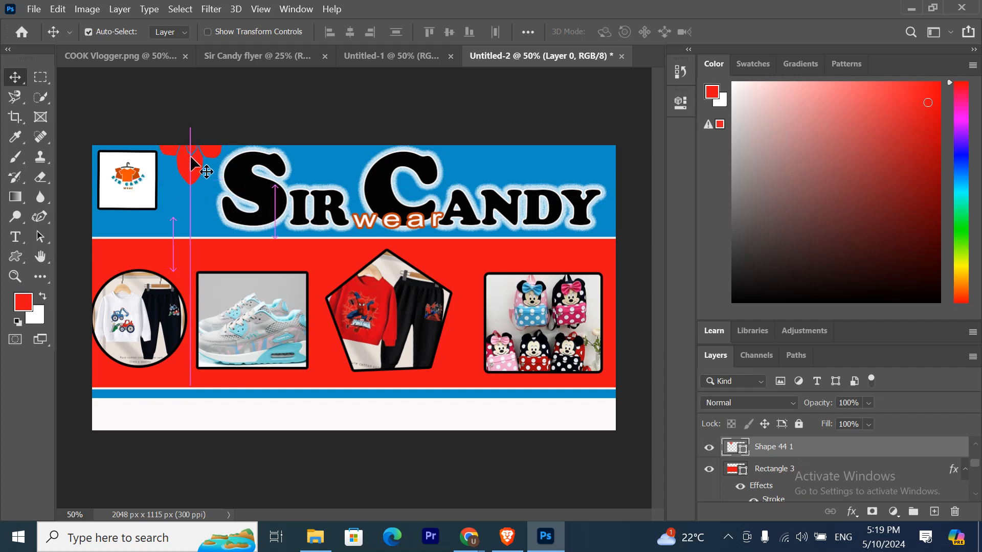
right_click(193, 162)
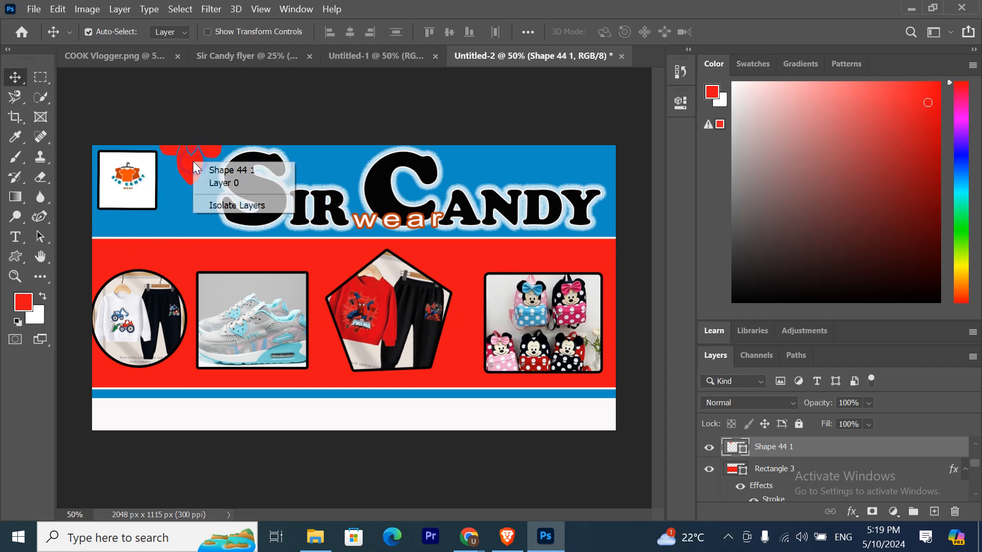
click(815, 452)
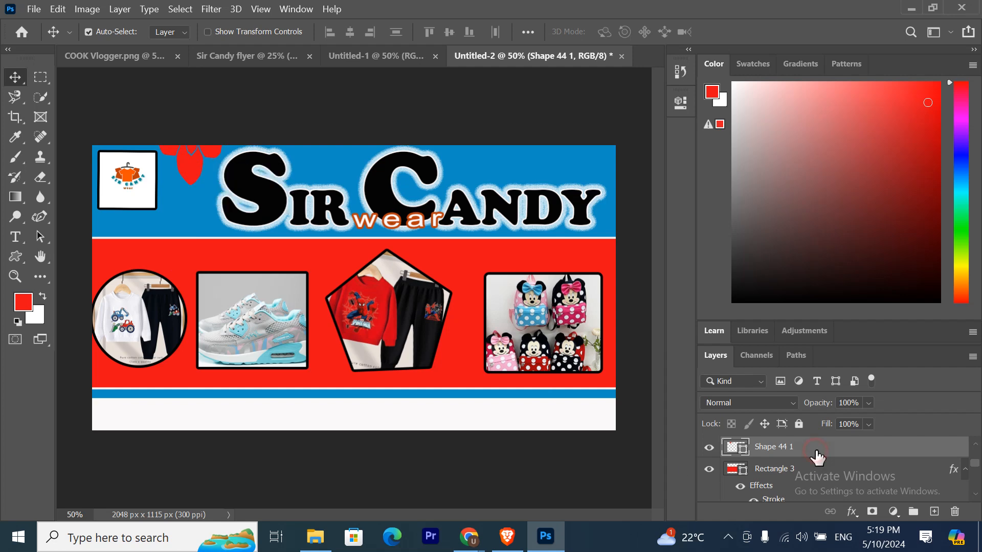
- Duplicate the red flower shape and place the copy at the banner's upper-right corner, cropped by the top edge
right_click(816, 446)
click(816, 445)
key(ctrl+v)
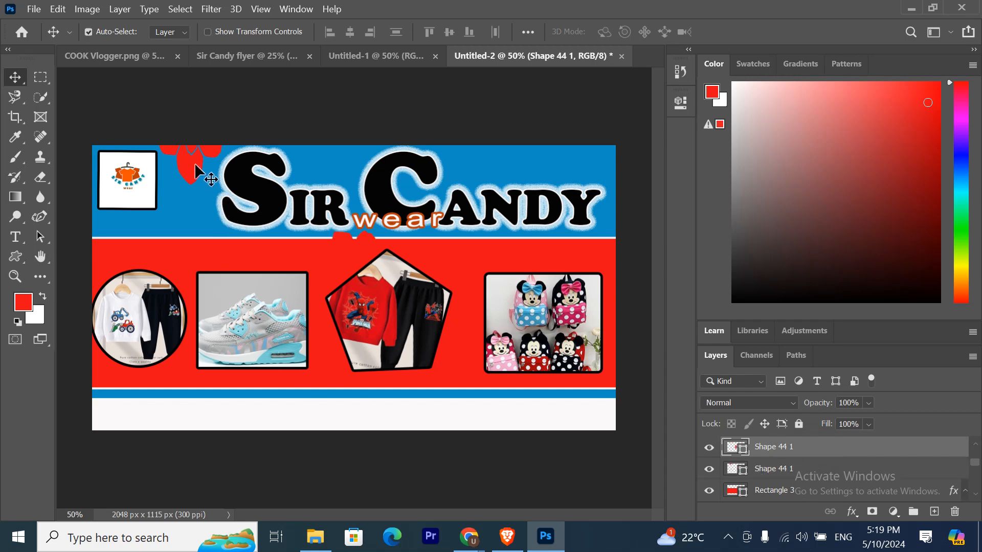
drag(201, 164, 477, 142)
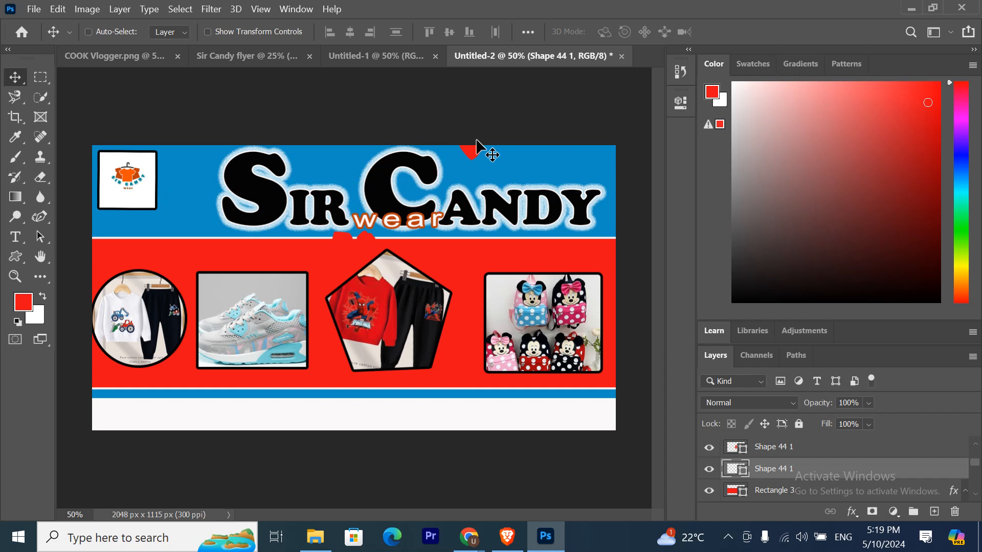
key(ctrl+z)
drag(345, 239, 567, 78)
mouse_move(576, 142)
mouse_down()
mouse_move(576, 126)
mouse_move(577, 151)
mouse_up()
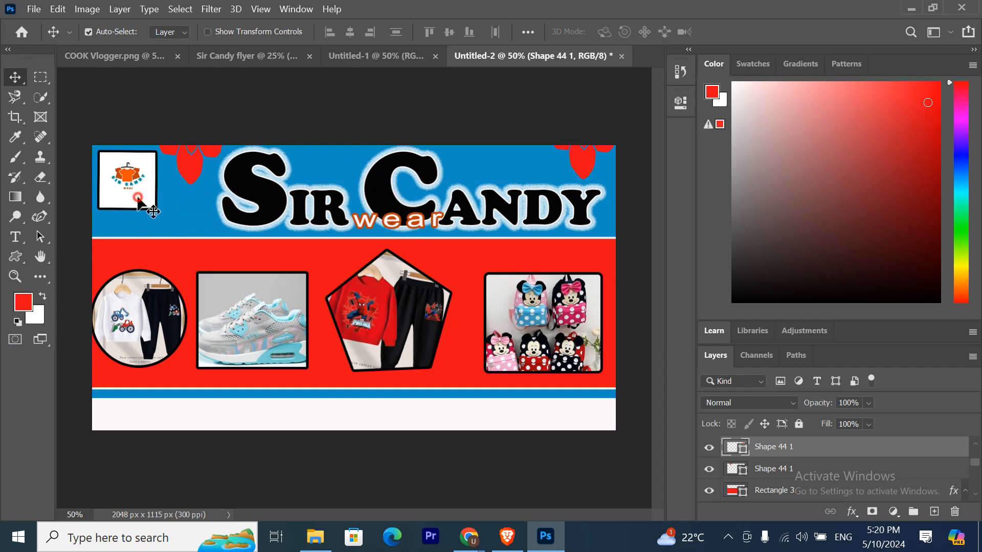
- Shift the logo photo slightly up and left so it sits just inside the banner's upper-left corner
drag(137, 198, 137, 192)
key(Right)
key(Right)
key(Right)
key(Right)
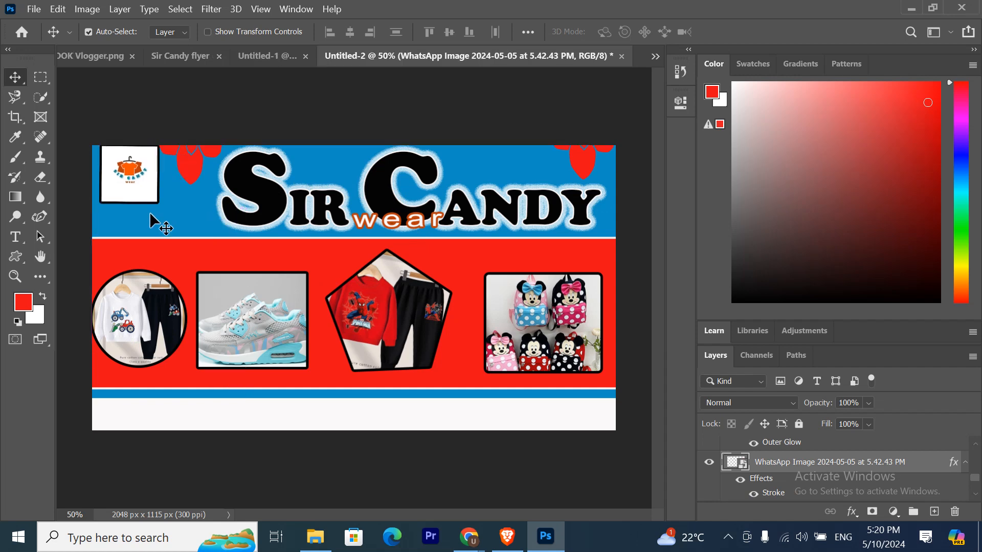
key(Down)
key(Down)
key(Down)
key(Down)
key(Down)
key(Down)
key(Left)
key(Left)
key(Left)
key(Left)
key(Left)
key(Left)
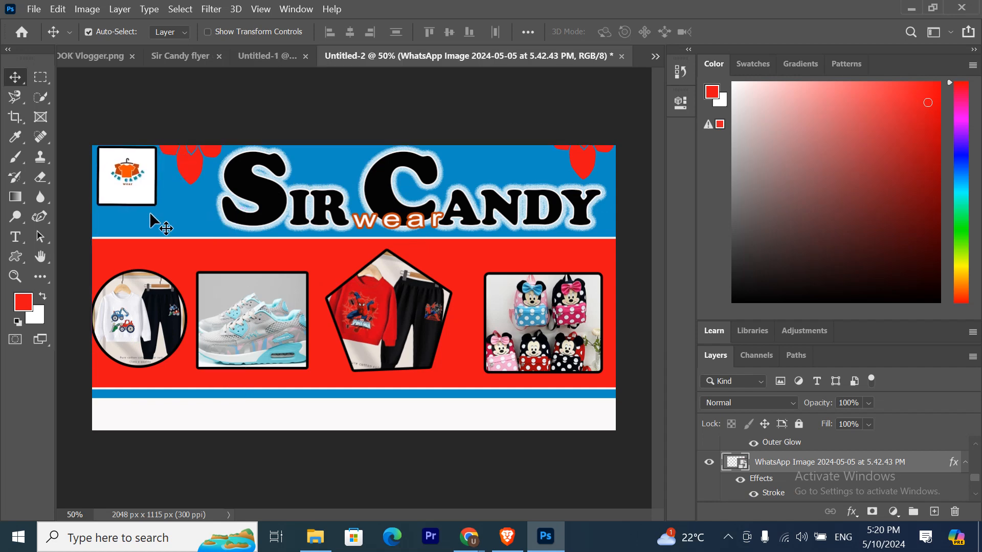
key(Left)
key(Left)
key(Down)
key(Down)
key(Down)
key(Left)
key(Left)
key(Left)
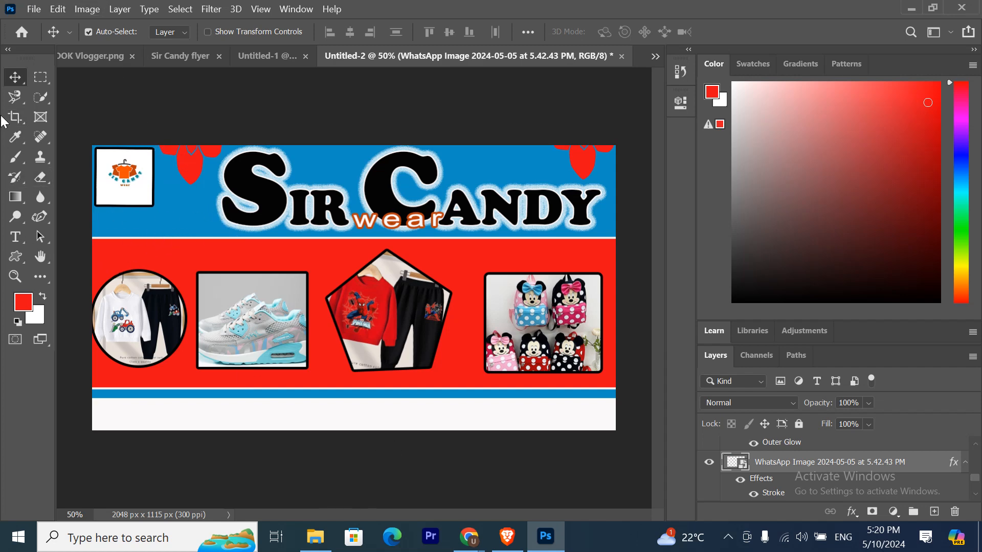
- Start a text line in the white bottom bar and set its text color to black 000000
click(13, 238)
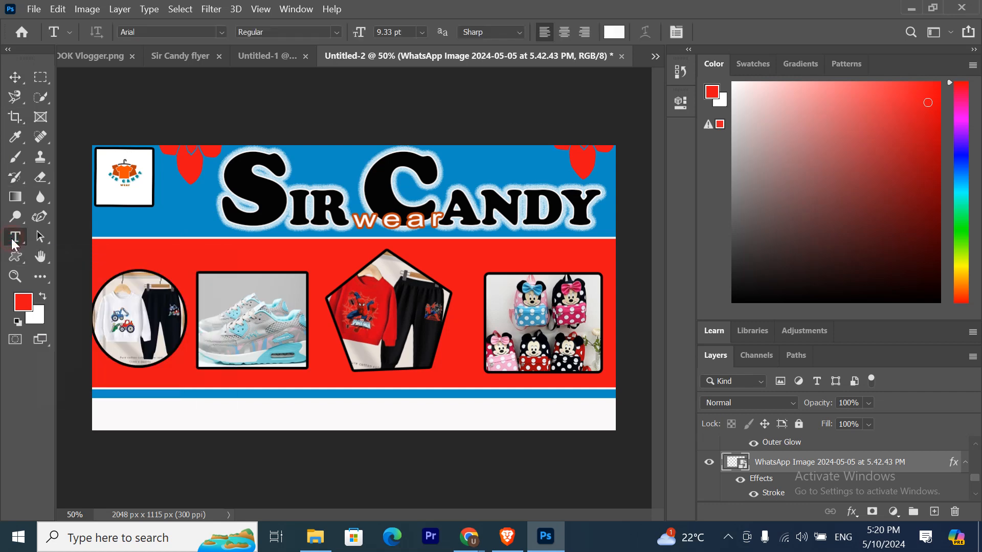
click(152, 413)
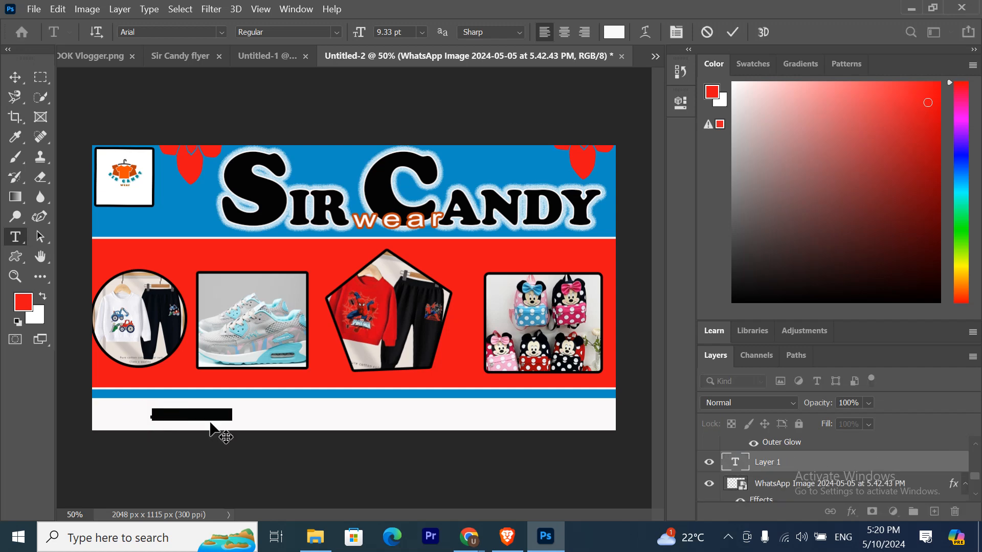
click(613, 32)
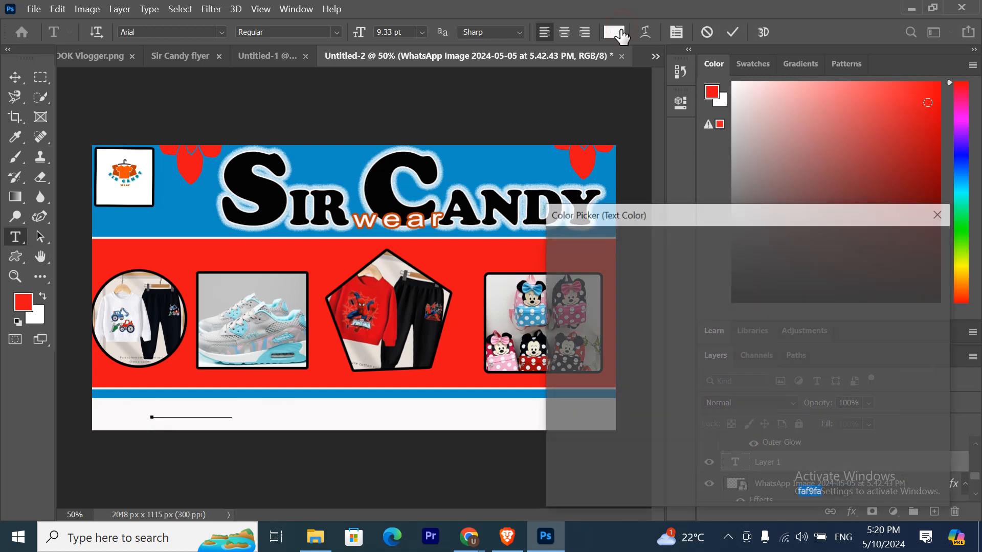
click(558, 442)
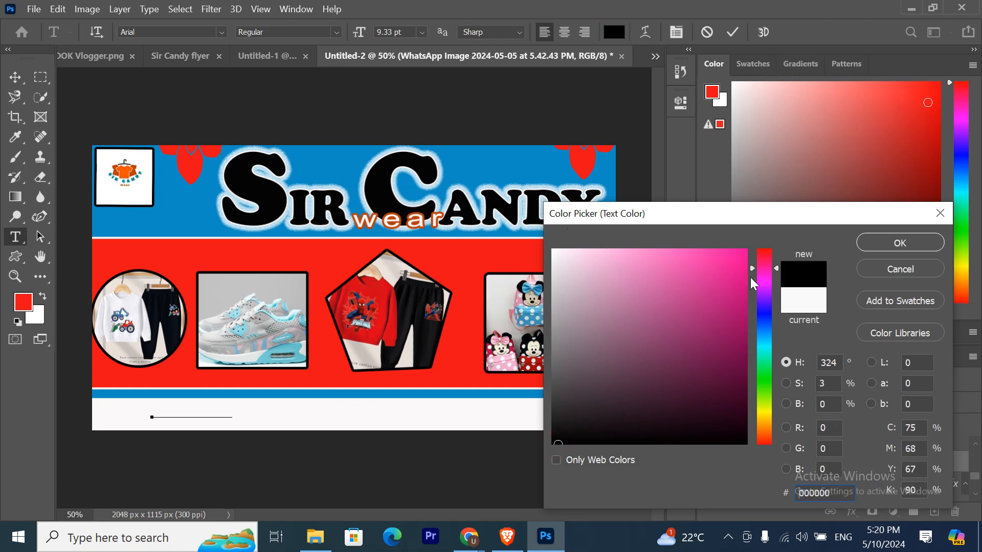
click(899, 243)
- Replace the placeholder in the white bar with the text "infot" and pick a near-black color for it
triple_click(175, 416)
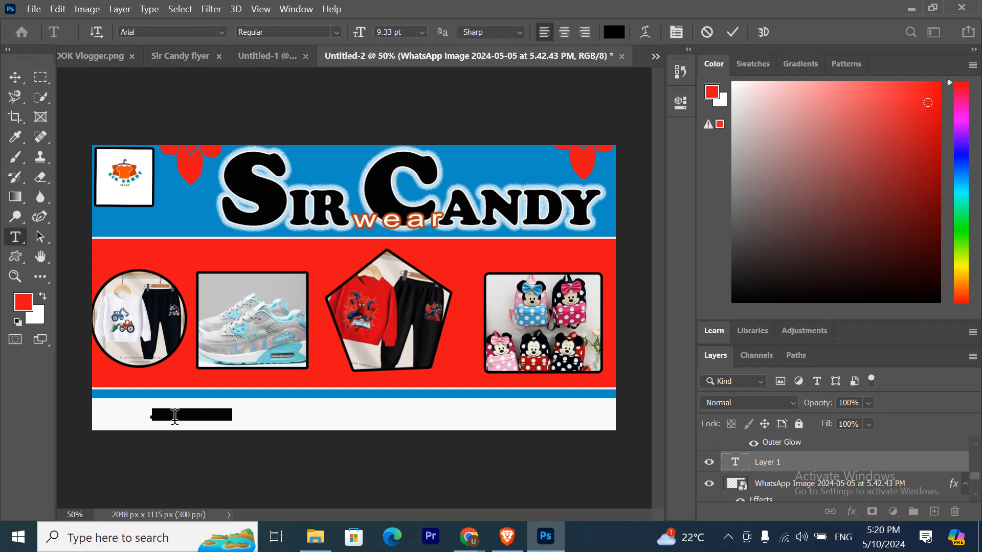
key(BackSpace)
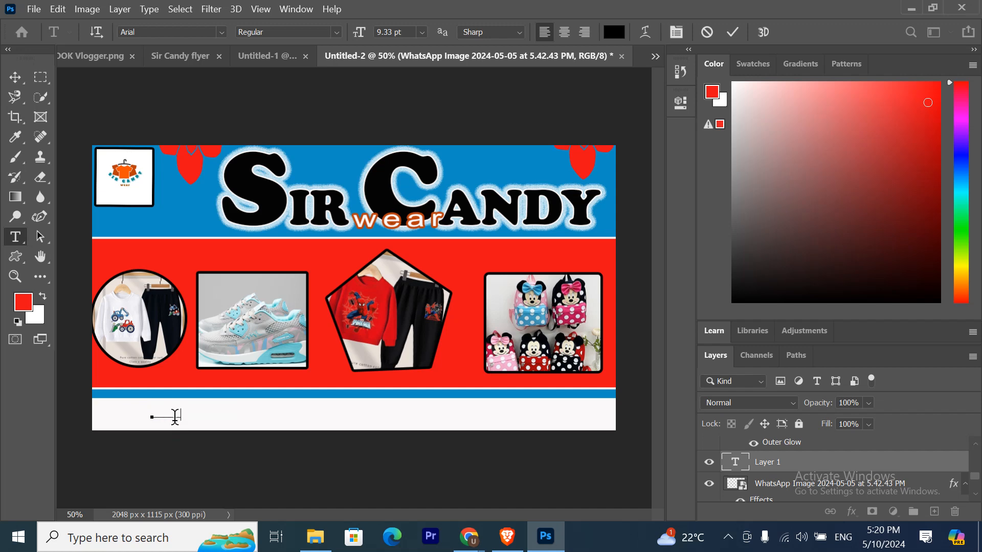
click(614, 31)
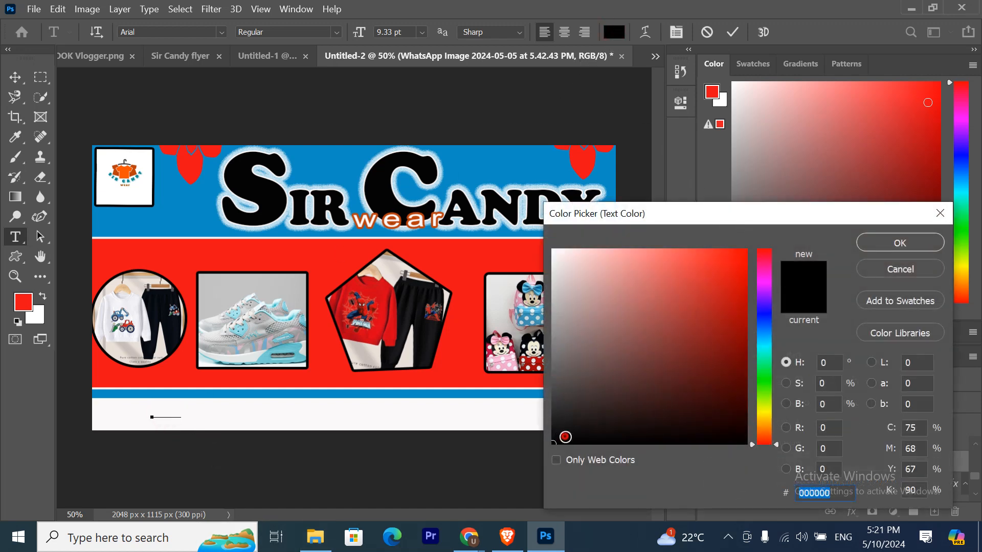
click(564, 436)
click(851, 243)
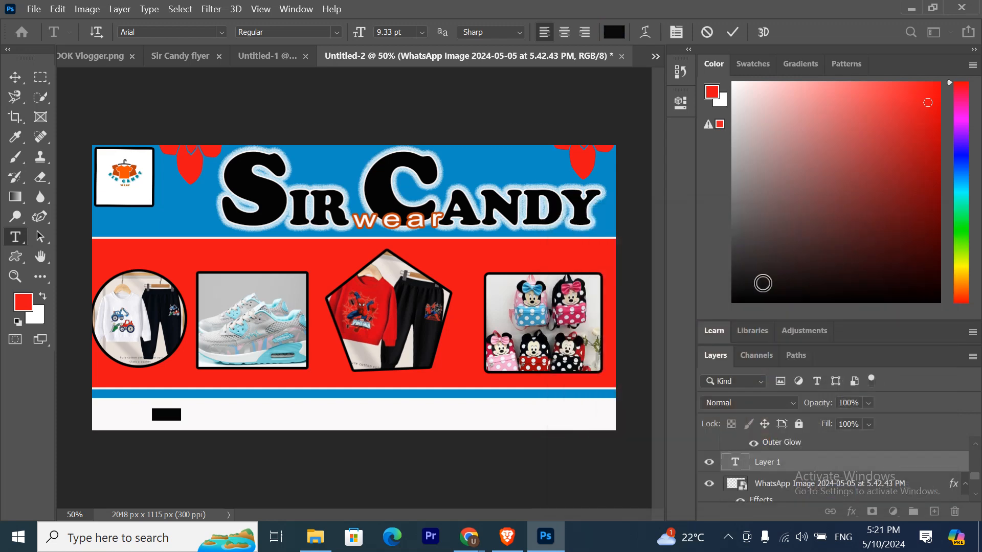
- Move the "infot" text layer to the top of the layer stack, above the "wear" layer
scroll(778, 467, up, 2)
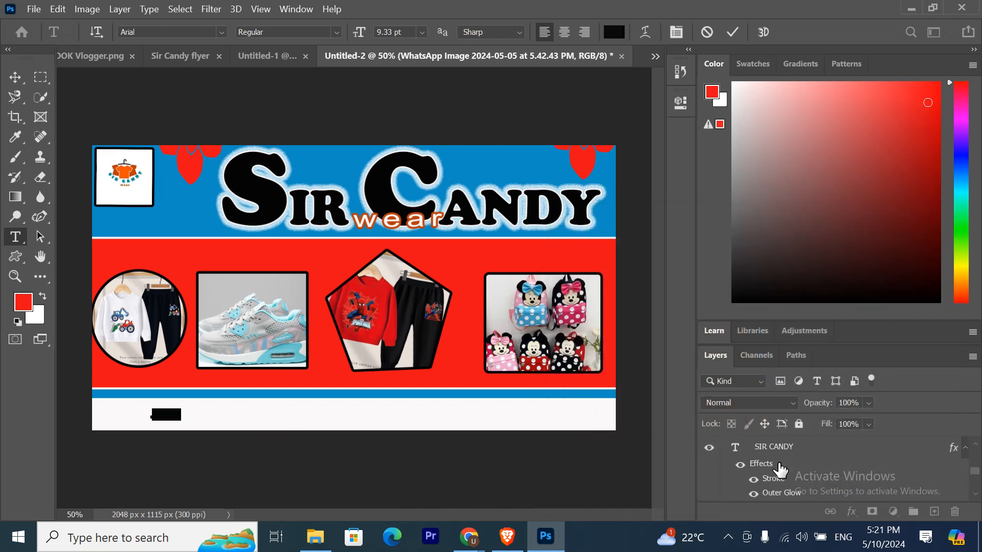
scroll(773, 471, down, 2)
scroll(773, 481, down, 2)
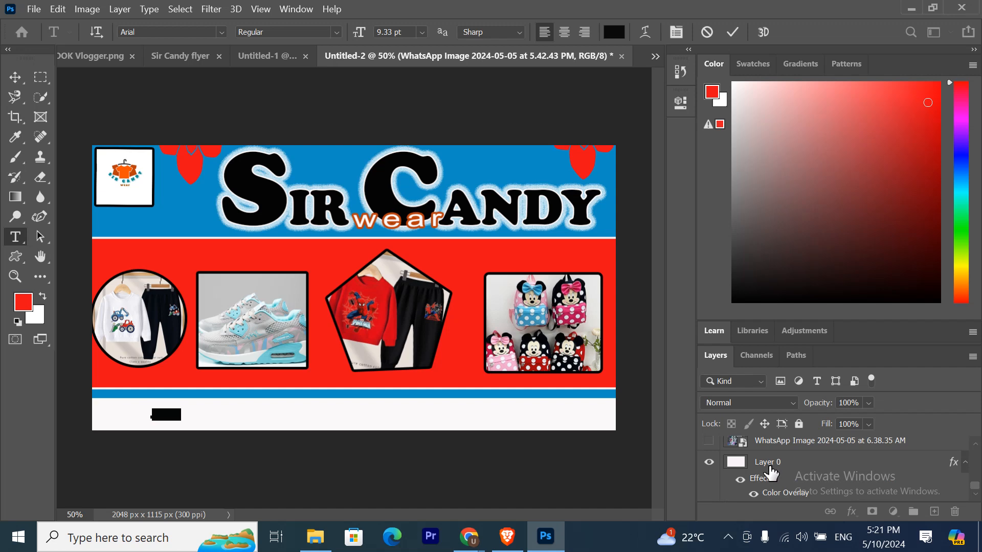
scroll(771, 473, up, 2)
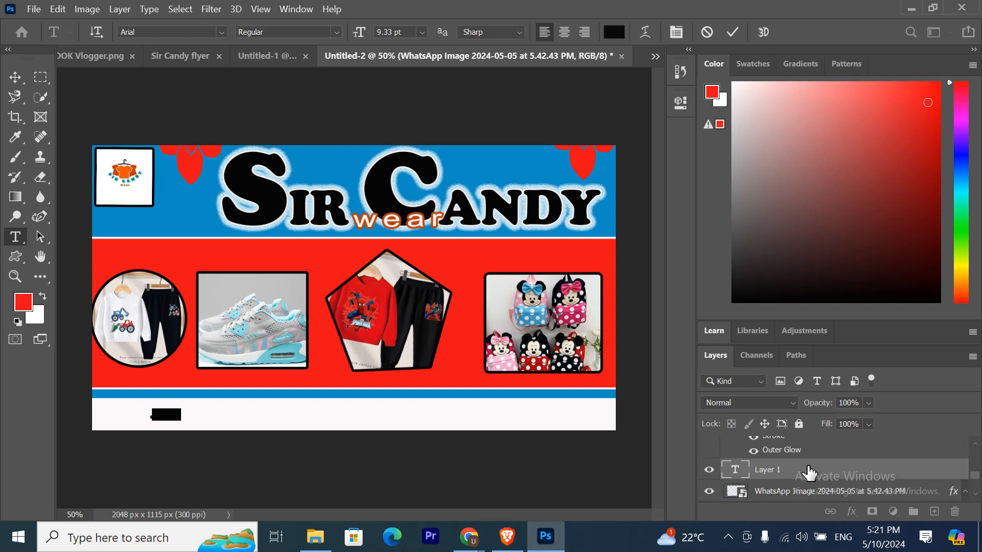
scroll(807, 475, up, 2)
scroll(805, 481, down, 2)
mouse_move(804, 476)
mouse_down()
mouse_move(794, 420)
mouse_move(789, 447)
mouse_up()
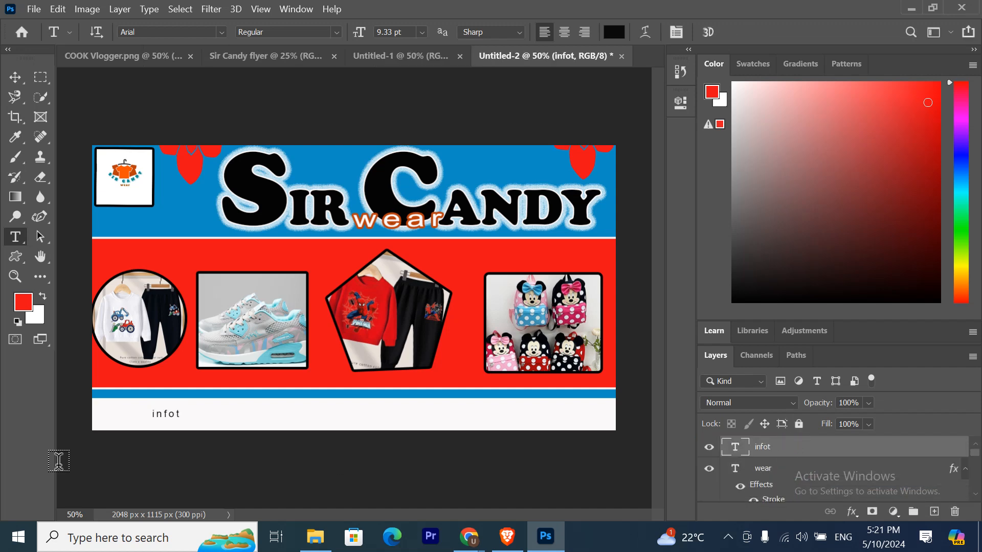
- Set the "infot" text's tracking to 0 and move the text toward the middle of the white bar
click(16, 78)
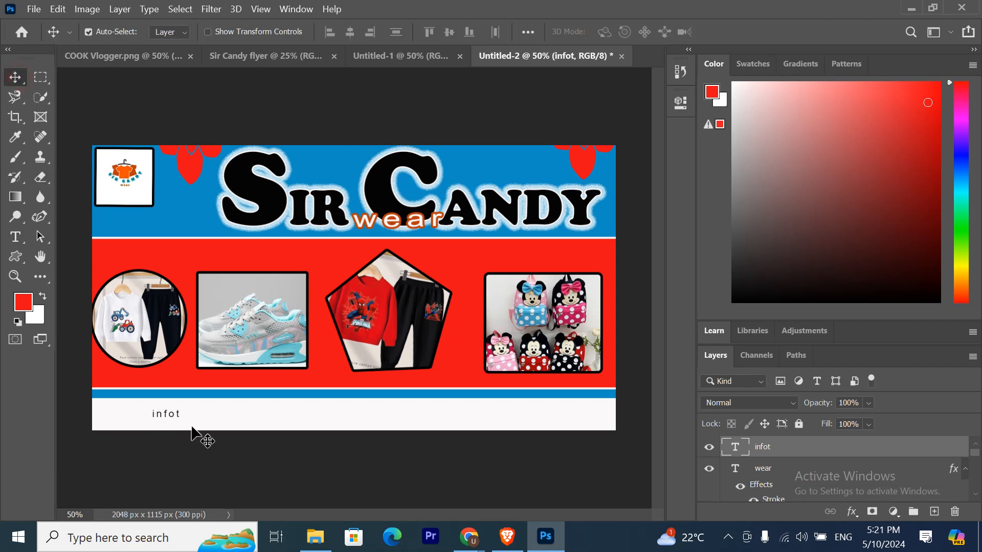
click(170, 413)
double_click(169, 414)
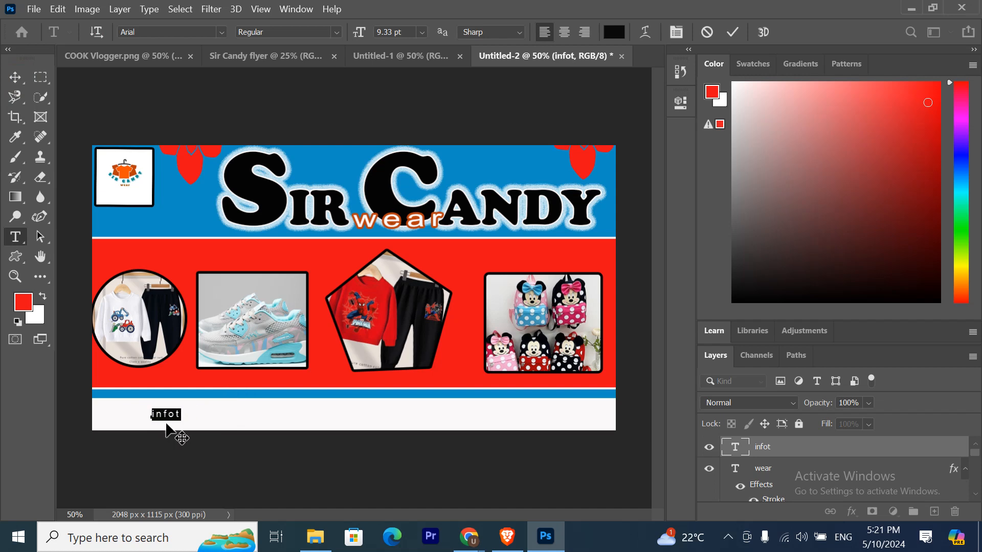
click(677, 108)
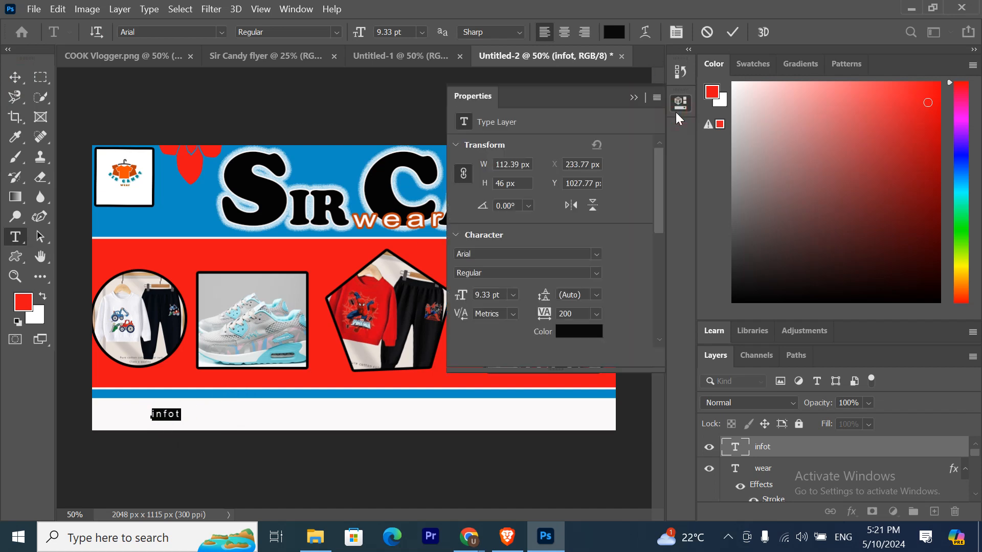
click(595, 313)
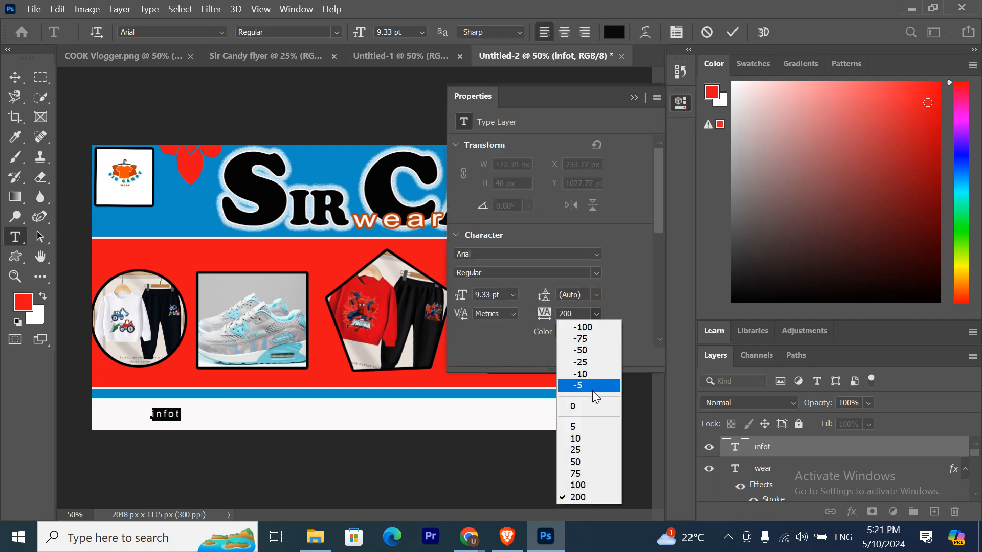
click(594, 406)
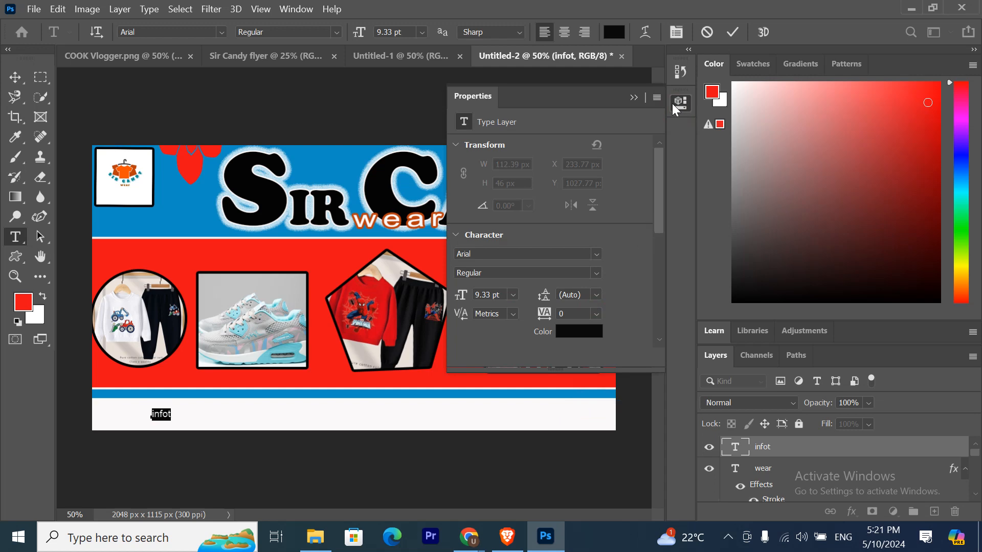
click(734, 32)
key(v)
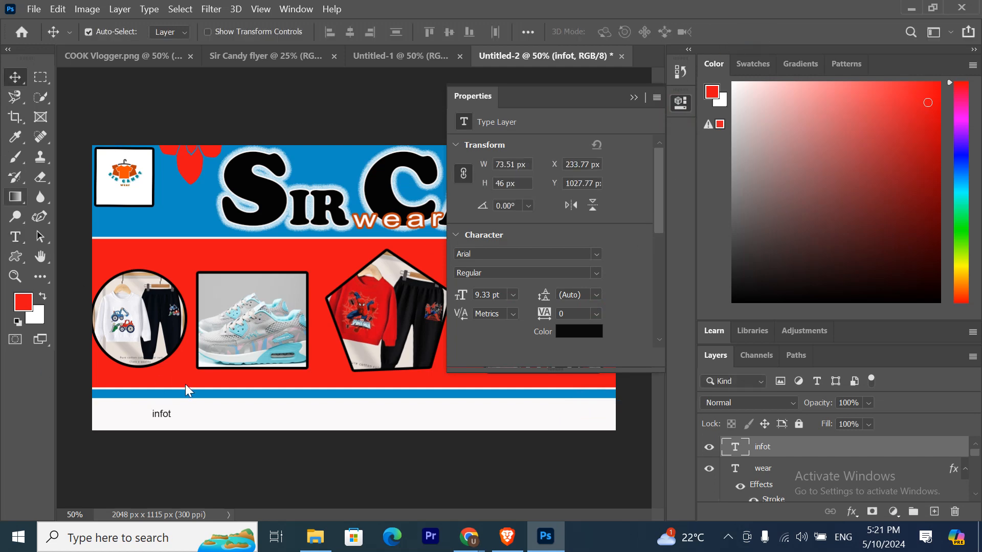
drag(172, 415, 309, 417)
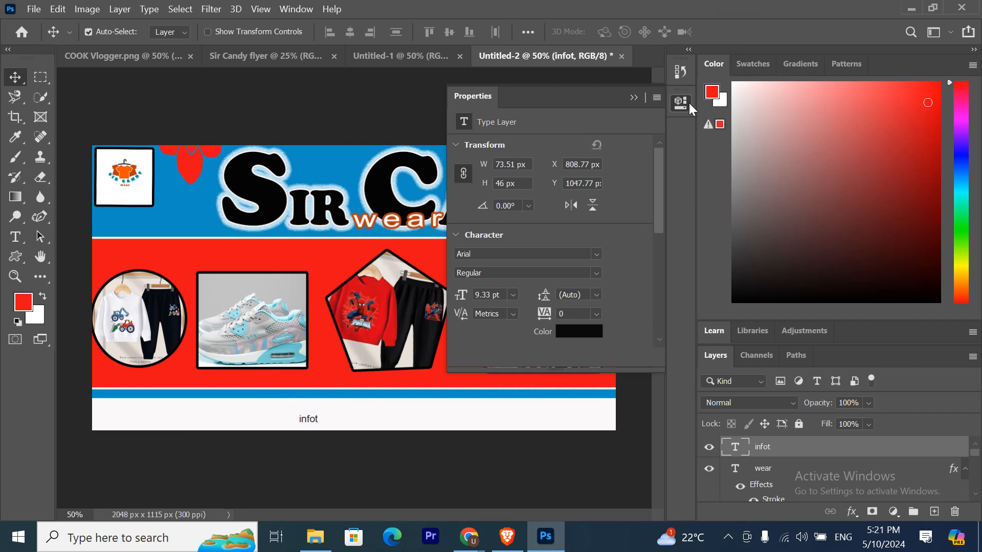
click(642, 97)
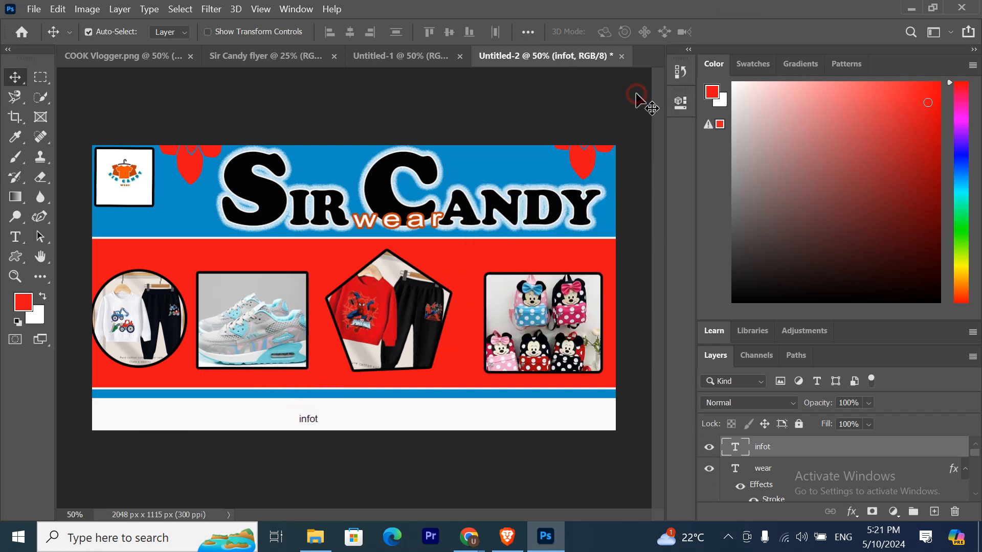
click(19, 200)
right_click(20, 203)
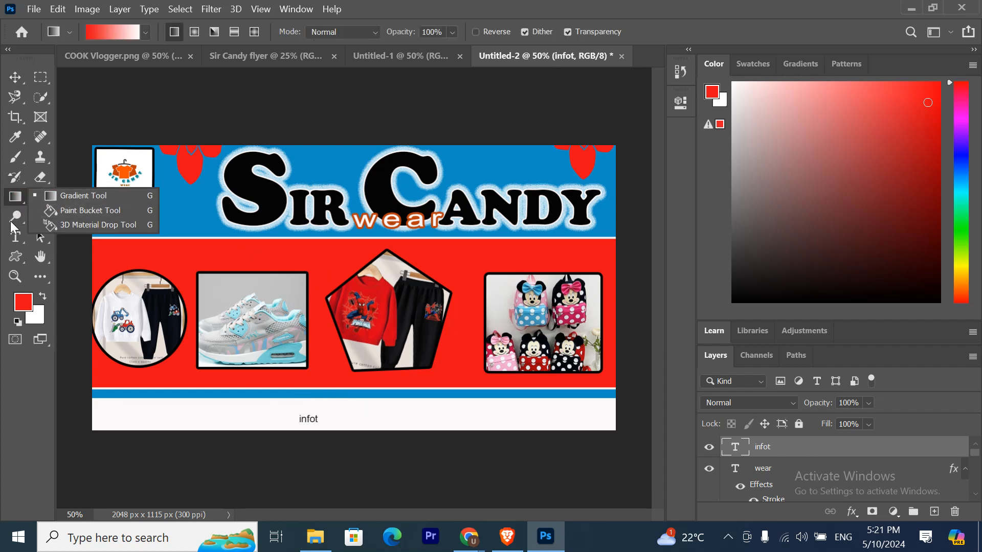
drag(18, 259, 47, 253)
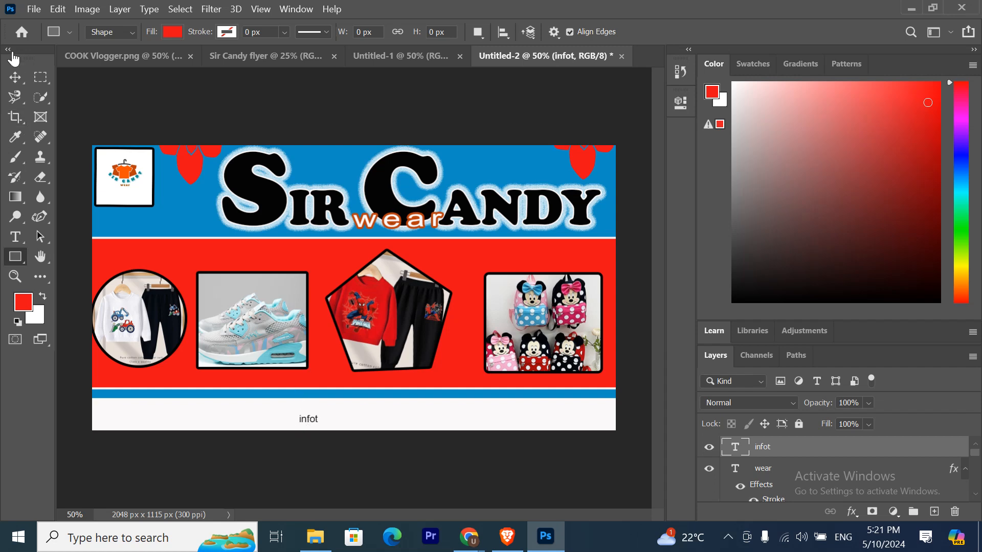
- Move the "infot" text up onto the thin blue strip above the white bar
click(14, 76)
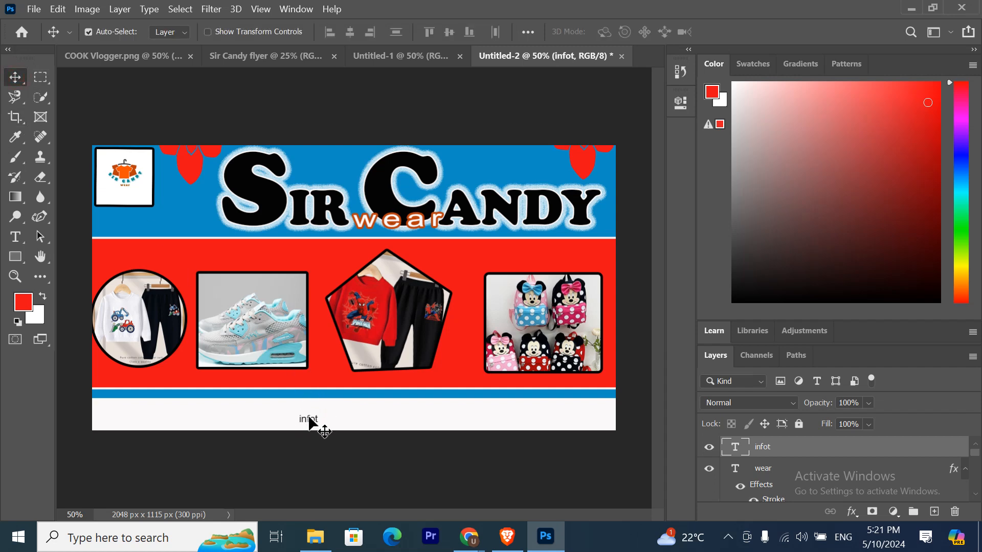
drag(313, 421, 324, 394)
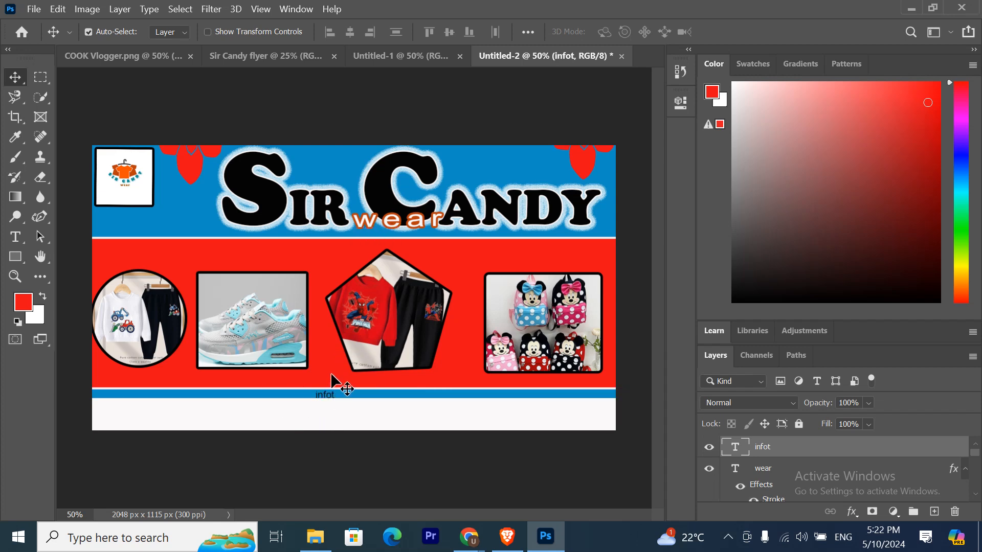
- Nudge the red Rectangle 3 band slightly upward to widen the blue strip beneath it
click(335, 383)
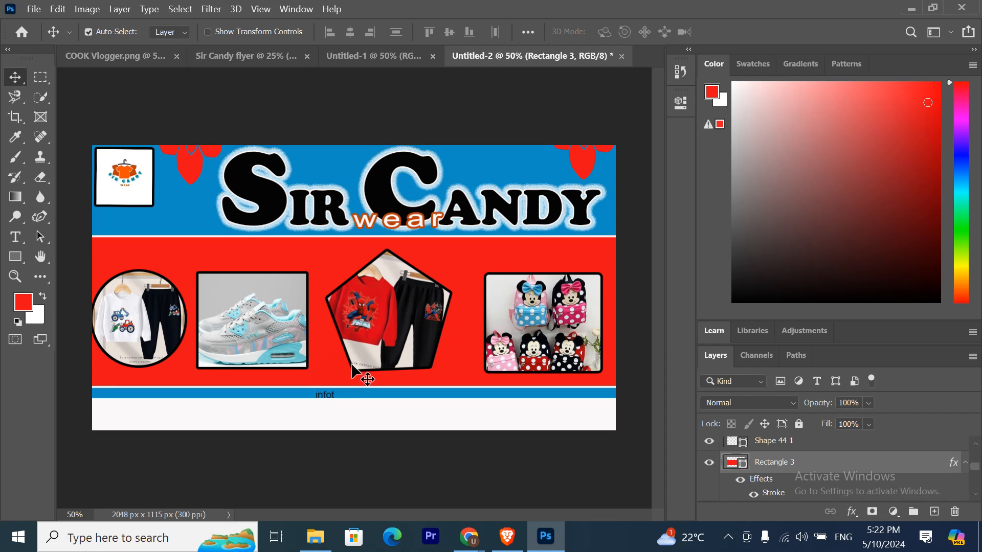
key(Up)
key(Up)
key(Up)
key(Up)
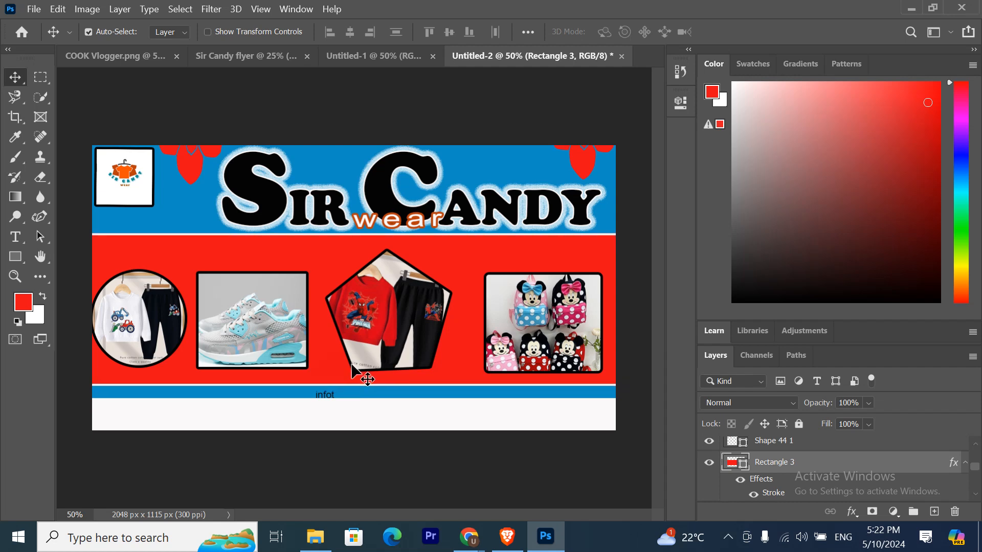
key(Down)
key(Down)
key(Down)
key(Down)
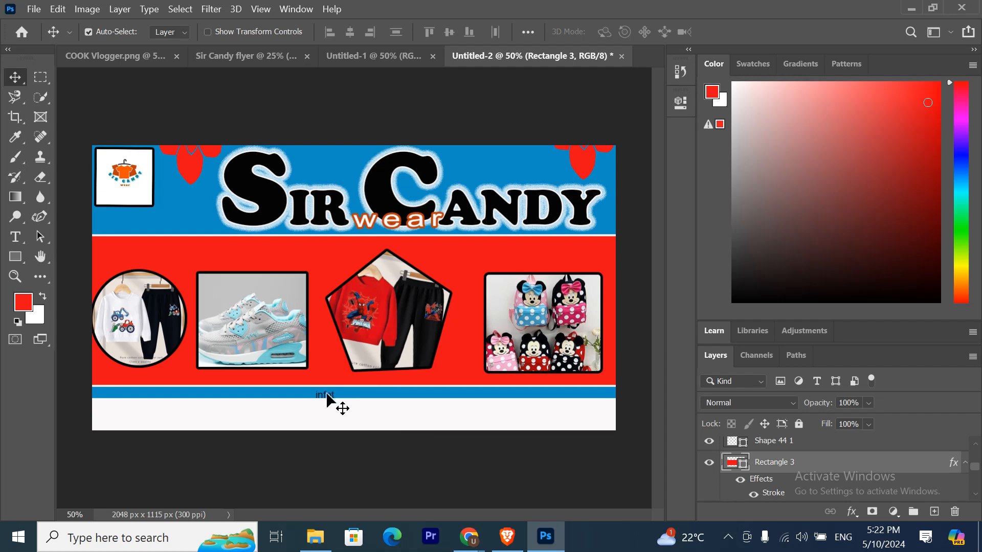
- Set the font style of the "infot" text on the blue strip to Bold Italic
double_click(327, 396)
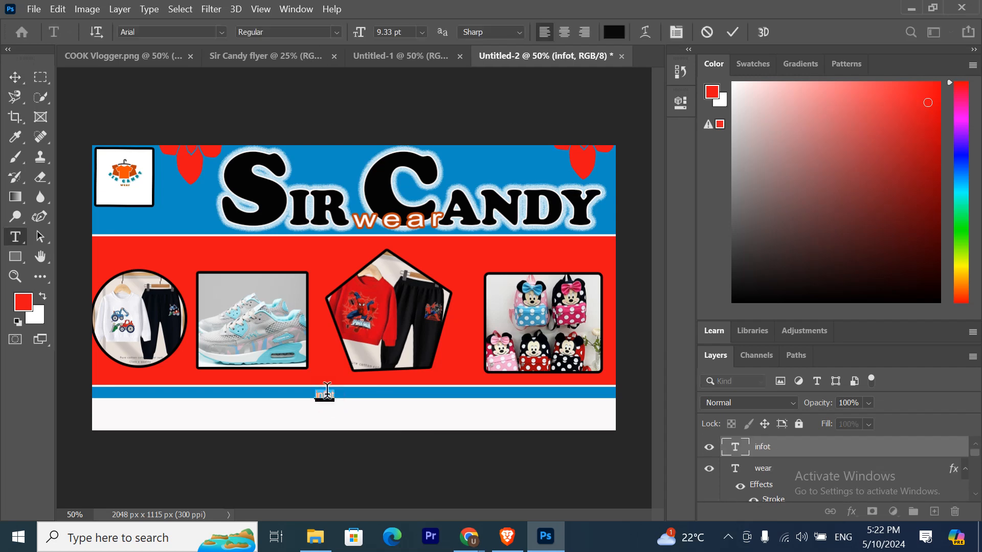
click(335, 31)
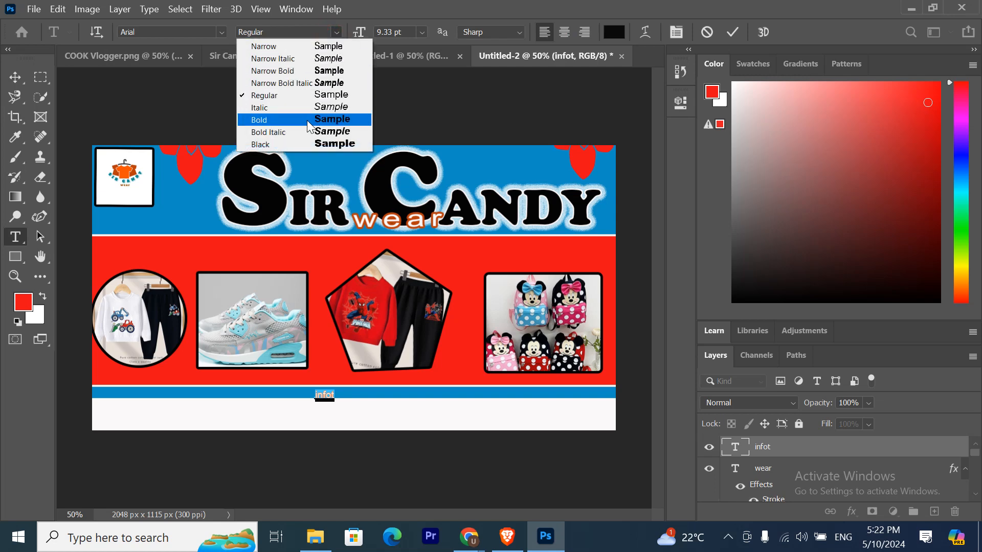
click(314, 144)
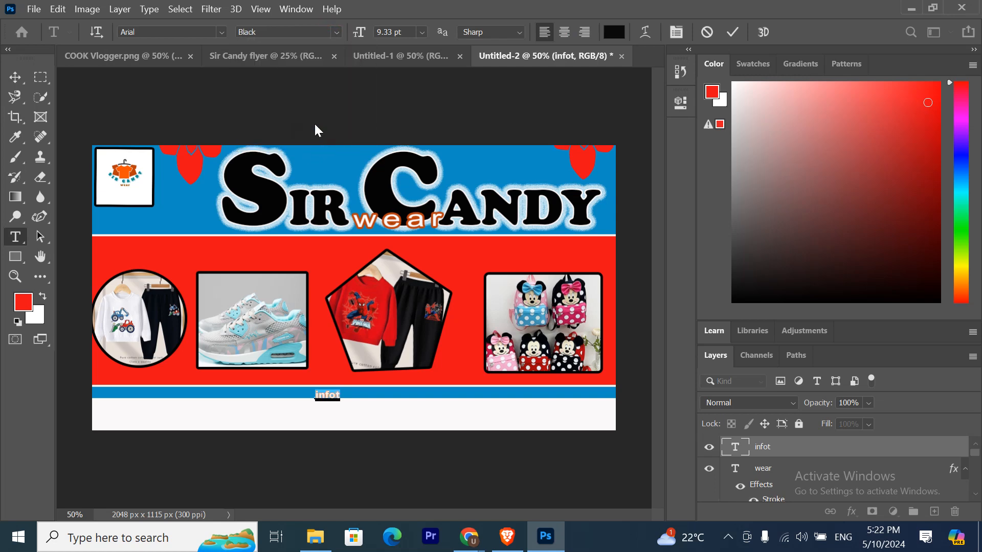
click(340, 33)
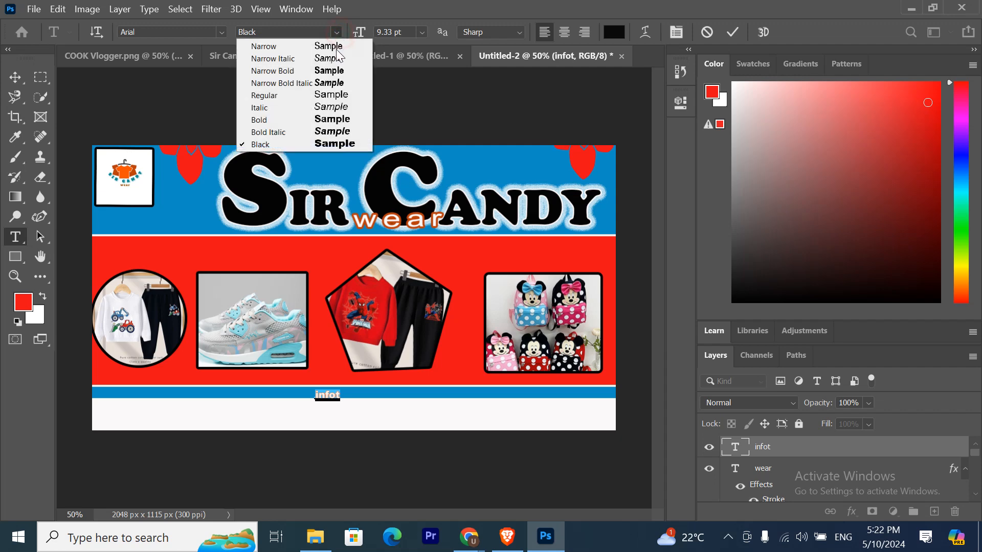
click(344, 132)
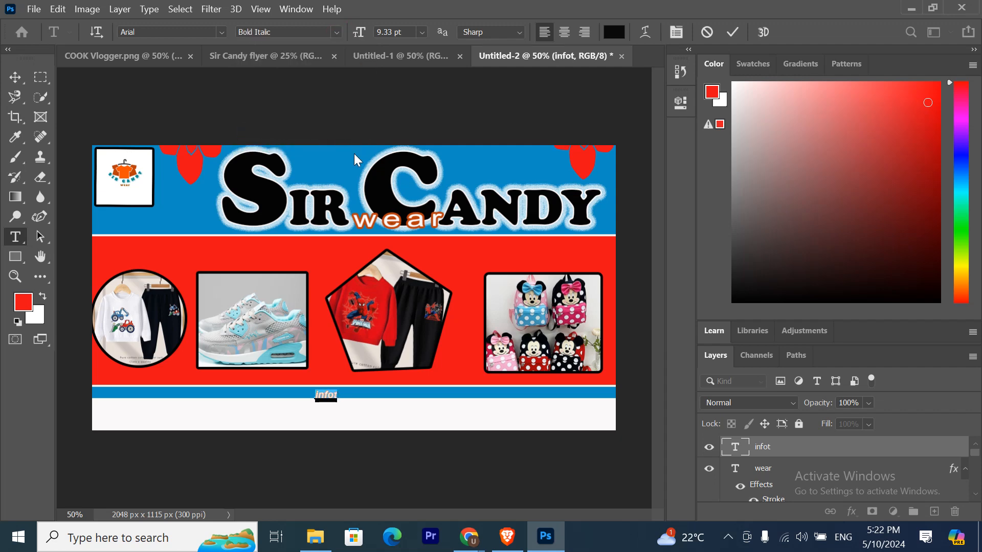
click(732, 32)
key(v)
- Change the "infot" text on the blue strip to read "contact infomation"
click(331, 393)
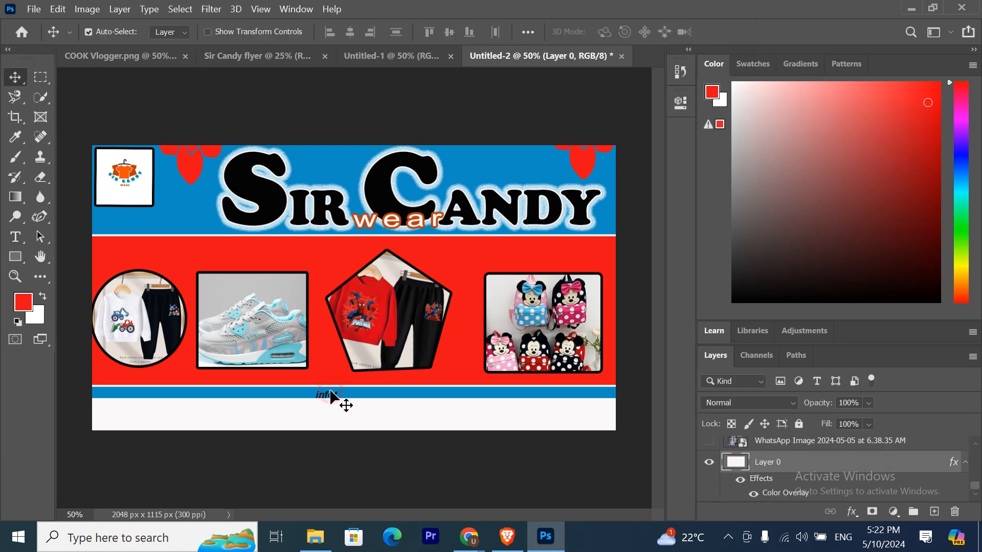
double_click(331, 393)
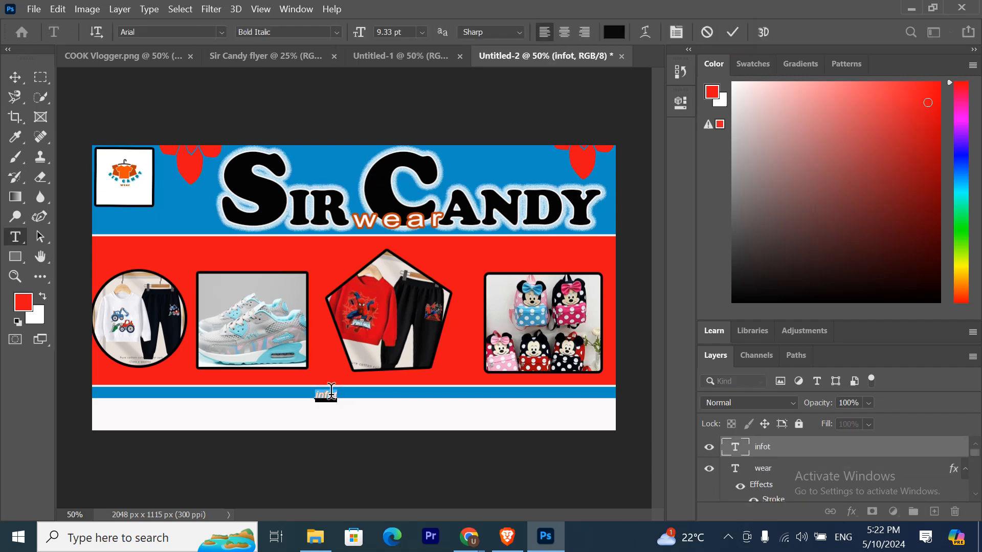
text(.co)
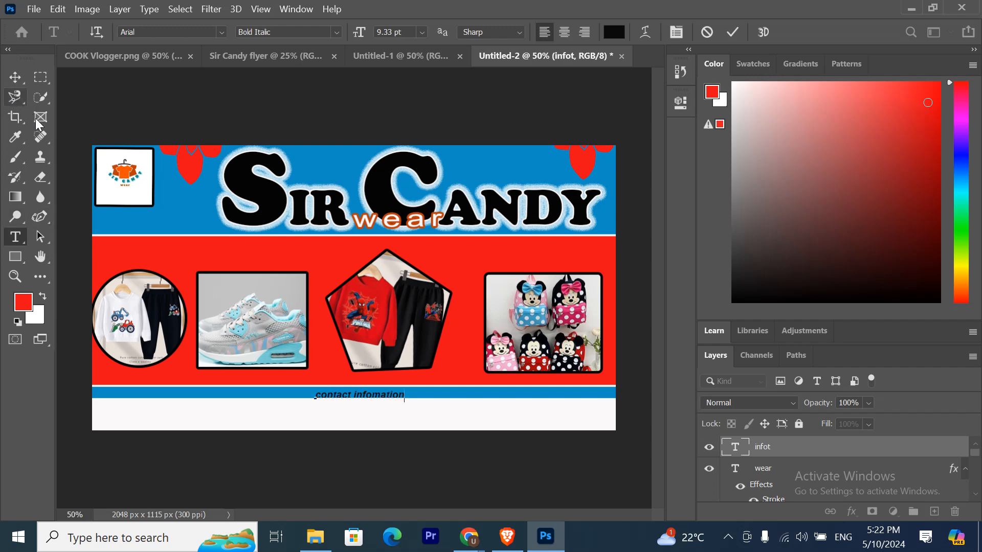
click(21, 85)
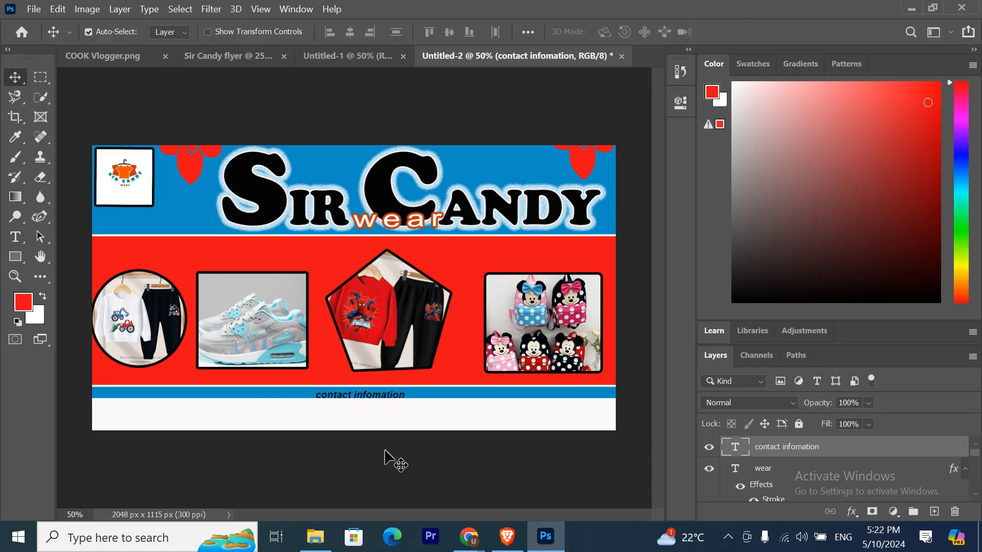
- Nudge the "contact infomation" text slightly up and to the left within the thin blue strip
key(Up)
key(Up)
key(Up)
key(Up)
key(Up)
key(Up)
key(Left)
key(Left)
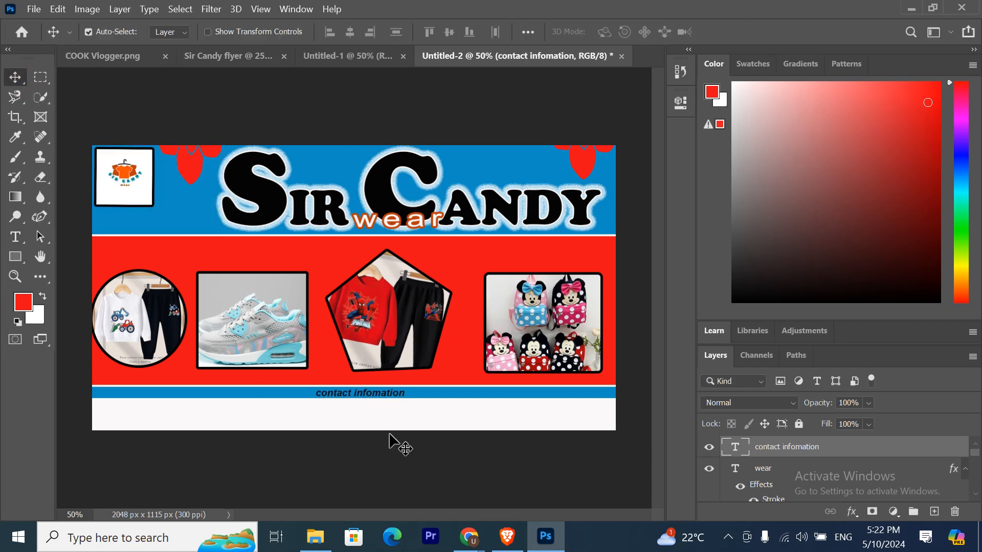
key(Left)
key(Left)
key(Left)
key(Left)
key(Left)
key(Left)
key(Left)
key(Left)
key(Left)
key(Left)
key(Left)
key(Left)
key(Left)
key(Left)
key(Left)
key(Left)
key(Left)
key(Left)
key(Left)
key(Left)
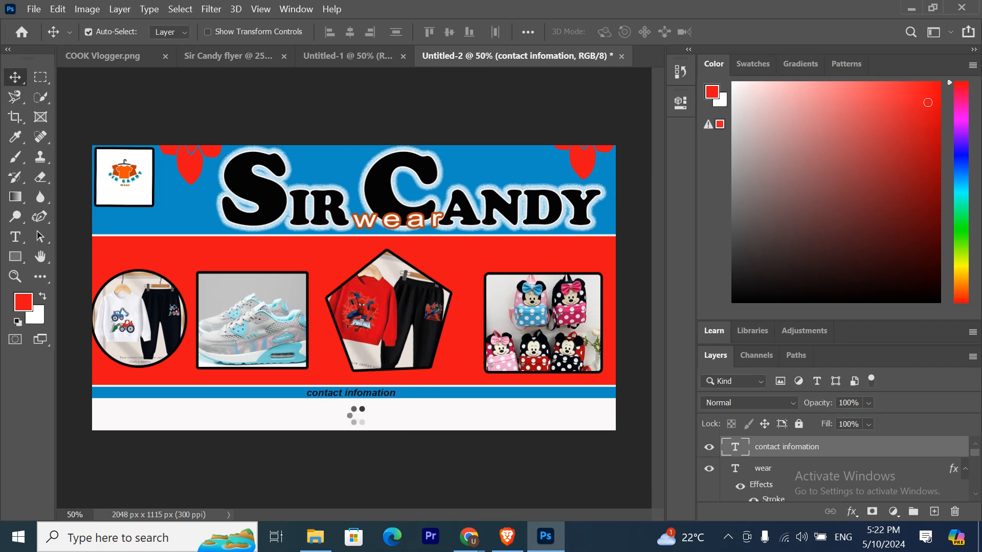
- Correct the spelling of the blue strip's text to "contact information"
double_click(360, 392)
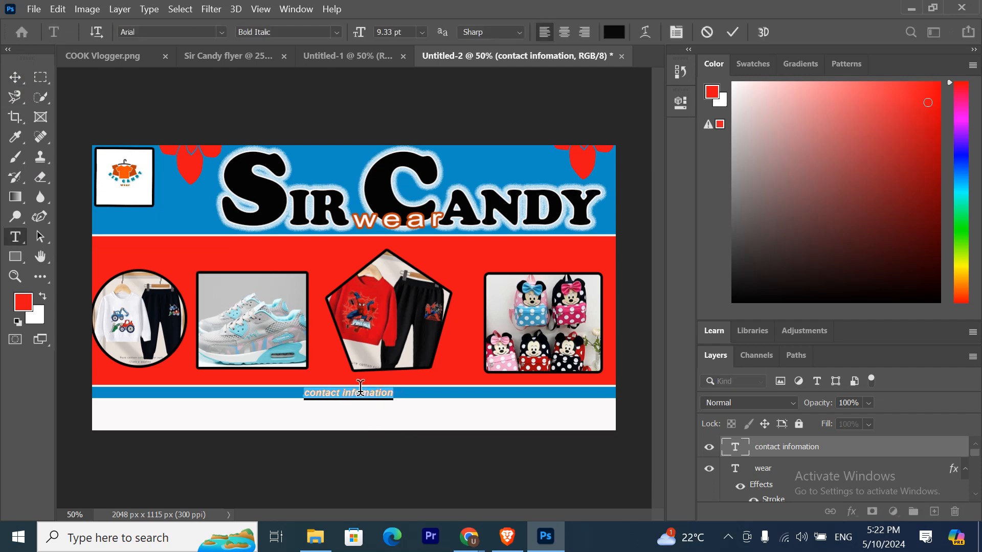
click(360, 394)
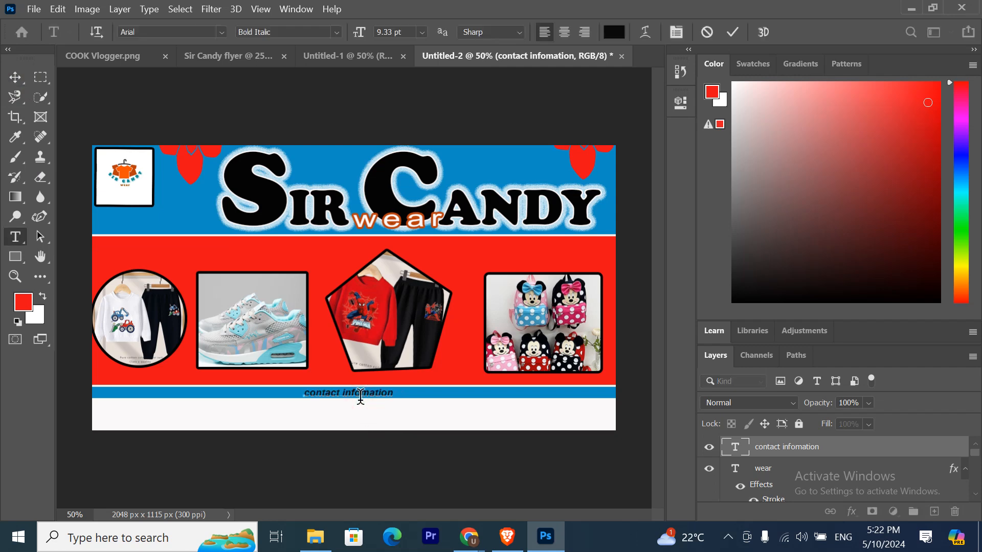
text(r)
click(728, 41)
key(v)
- Nudge the "contact information" text further left along the blue strip to just left of the banner's center
key(Left)
key(Left)
key(Left)
key(Left)
key(Left)
key(Left)
key(Left)
key(Left)
key(Left)
key(Left)
key(Left)
key(Left)
key(Left)
key(Left)
key(Left)
key(Left)
key(Left)
key(Left)
key(Left)
key(Left)
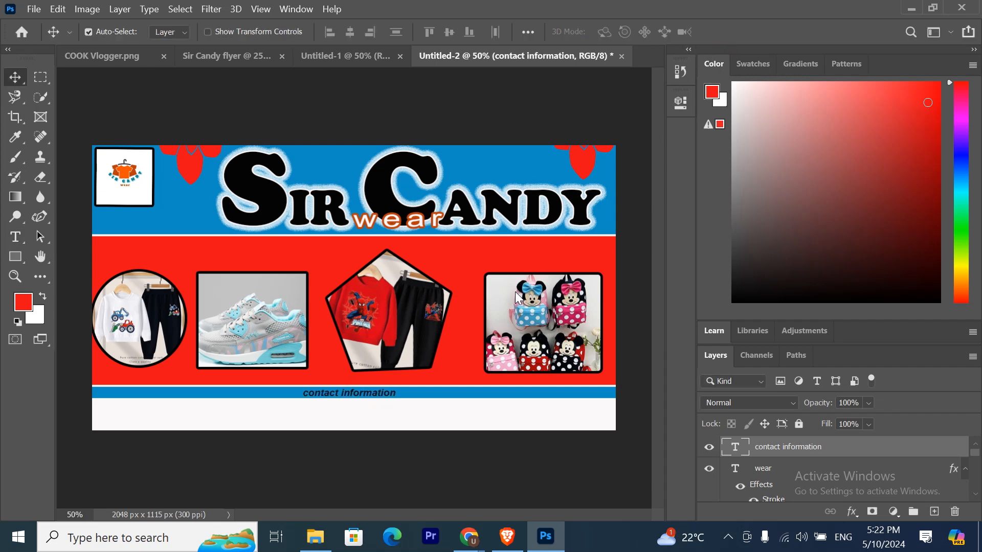
key(Left)
key(Left)
key(Left)
key(Left)
key(Left)
key(Left)
key(Left)
key(Left)
key(Left)
key(Left)
key(Left)
key(Left)
key(Left)
key(Left)
key(Left)
key(Left)
key(Left)
key(Left)
key(Left)
key(Left)
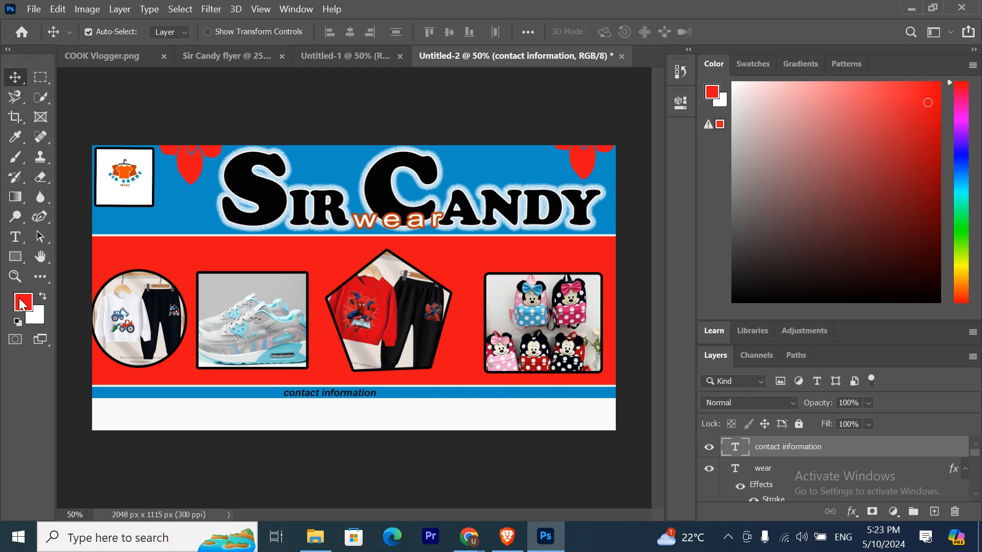
- Add a new text reading "facebook" in the left part of the white bar below the blue strip
click(17, 244)
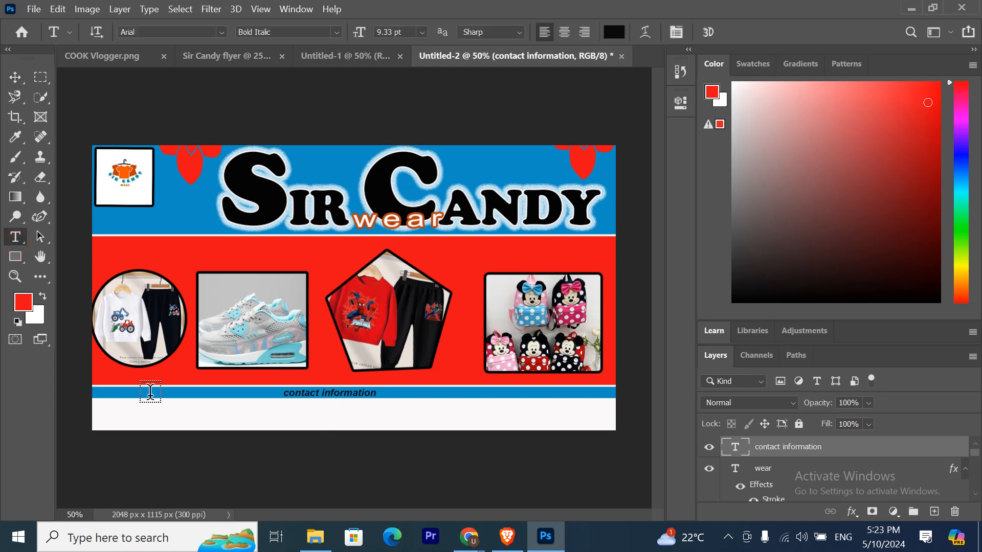
click(153, 418)
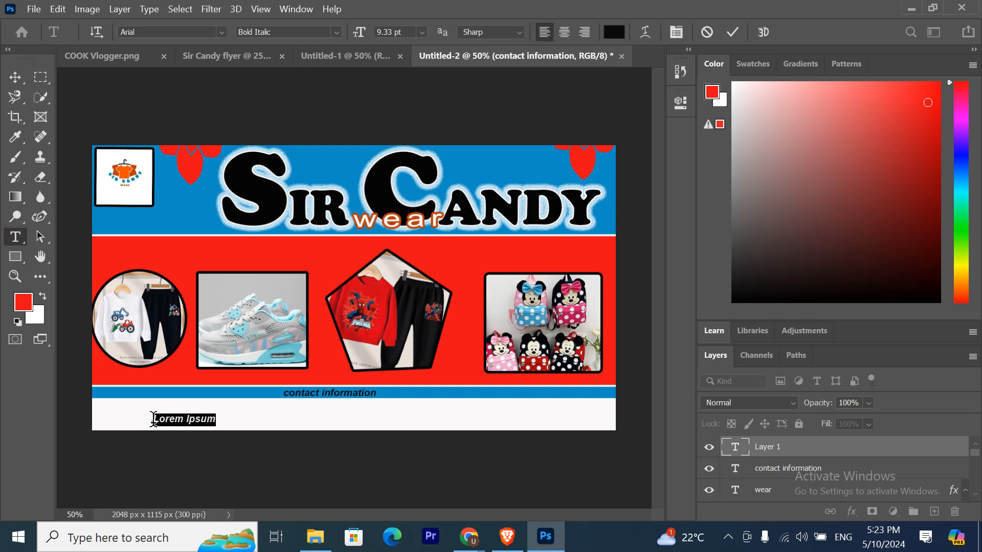
key(BackSpace)
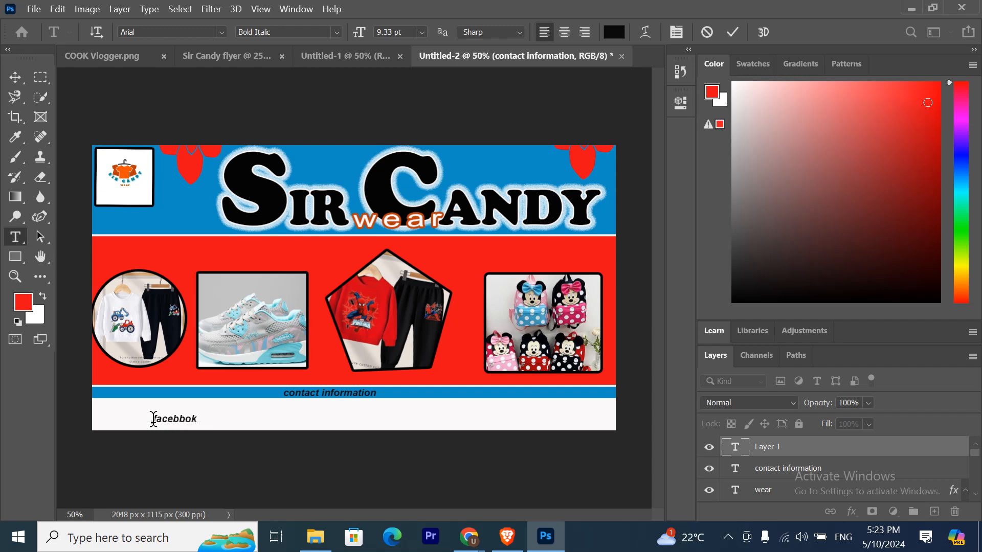
key(BackSpace)
key(Right)
key(Right)
click(732, 32)
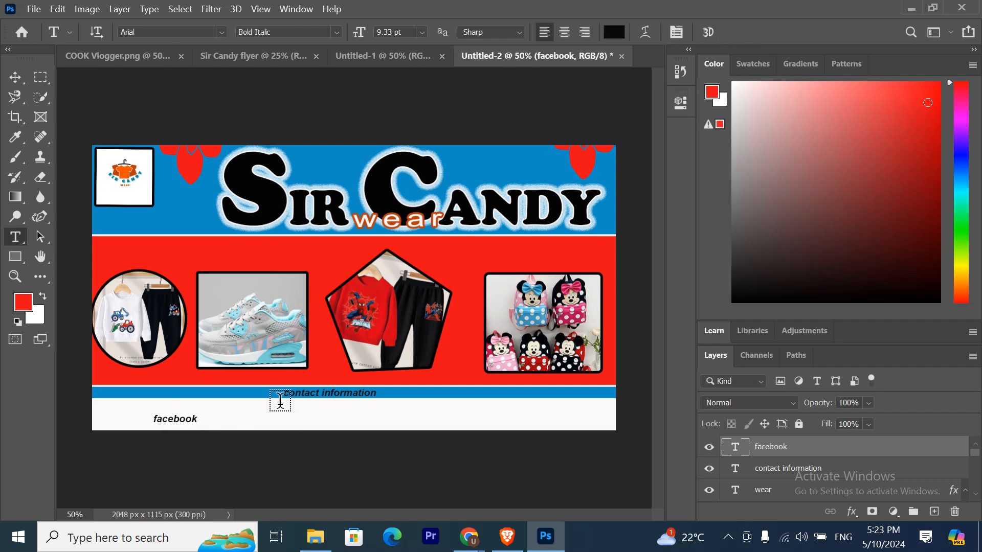
- Move the "facebook" text to the white bar's upper-left corner and place a duplicate of it directly beneath
click(14, 77)
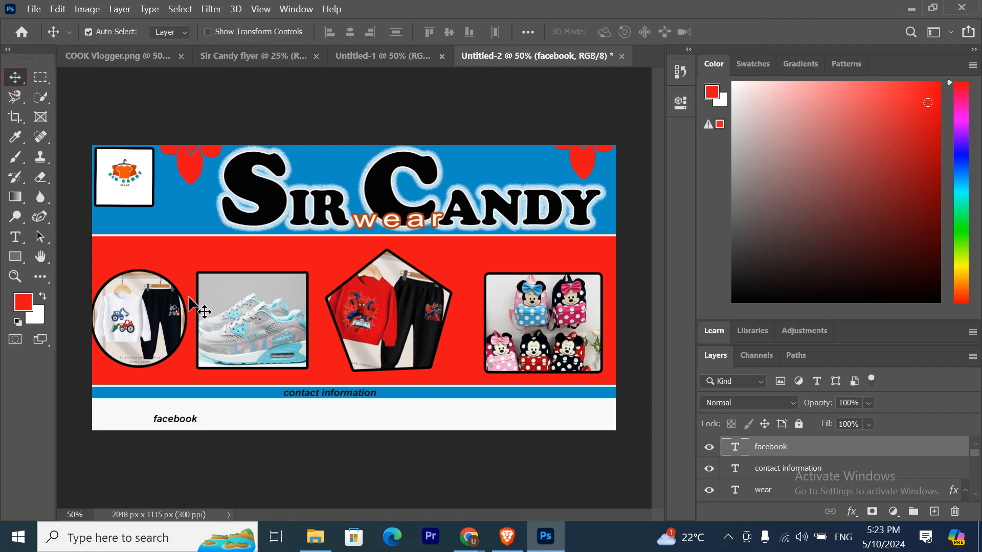
drag(179, 428, 128, 412)
key(ctrl)
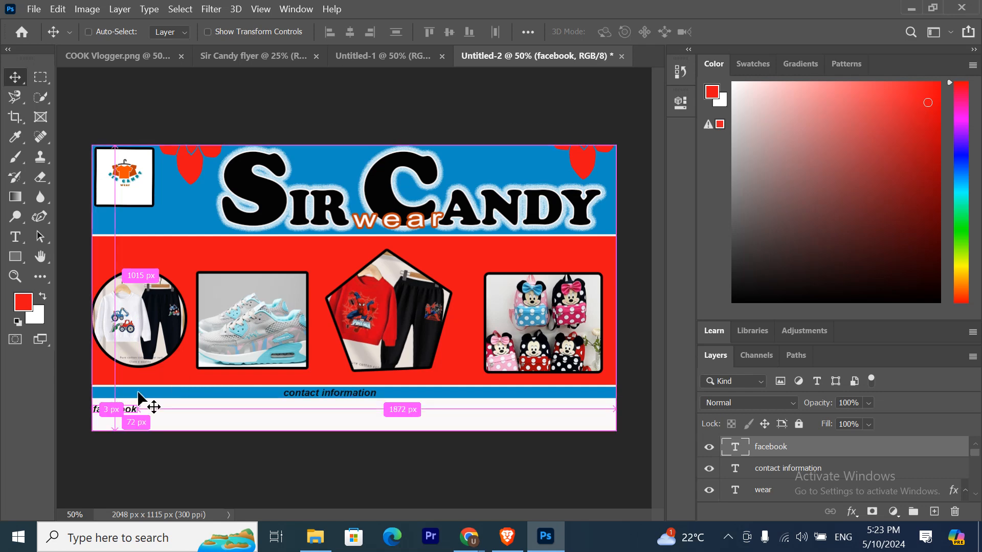
key(ctrl+v)
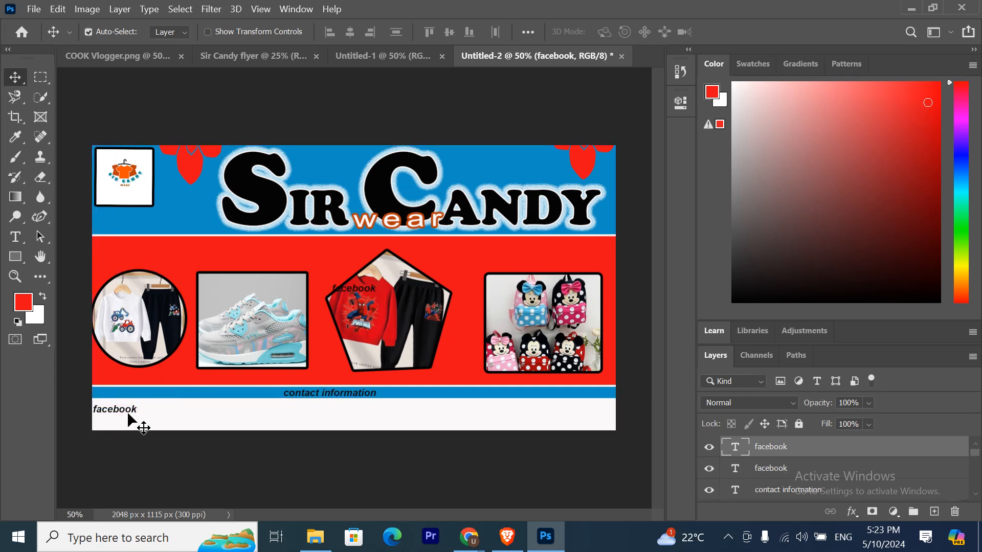
drag(330, 305, 112, 426)
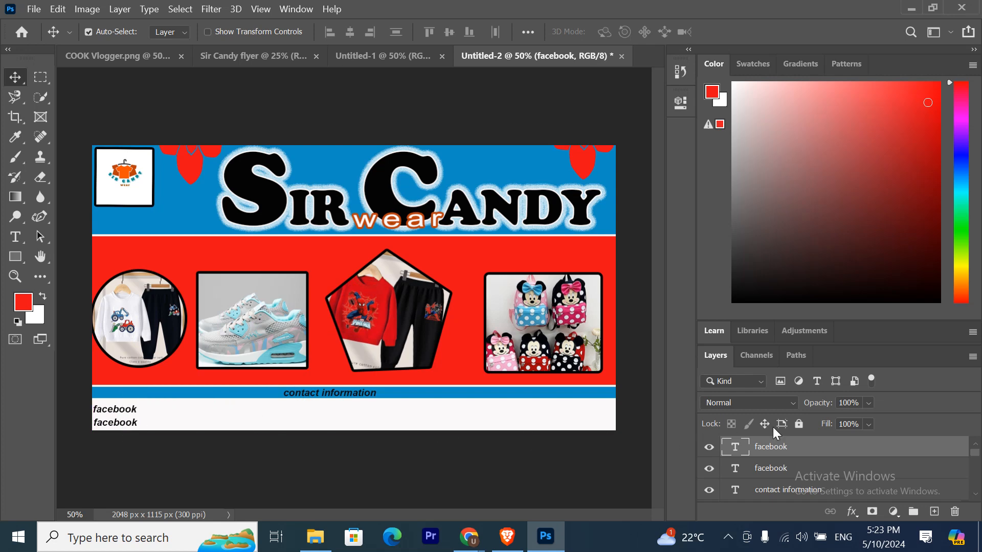
- Duplicate both "facebook" texts together and place the copies as a second column in the white bar, below the sneaker photo
shift+click(776, 469)
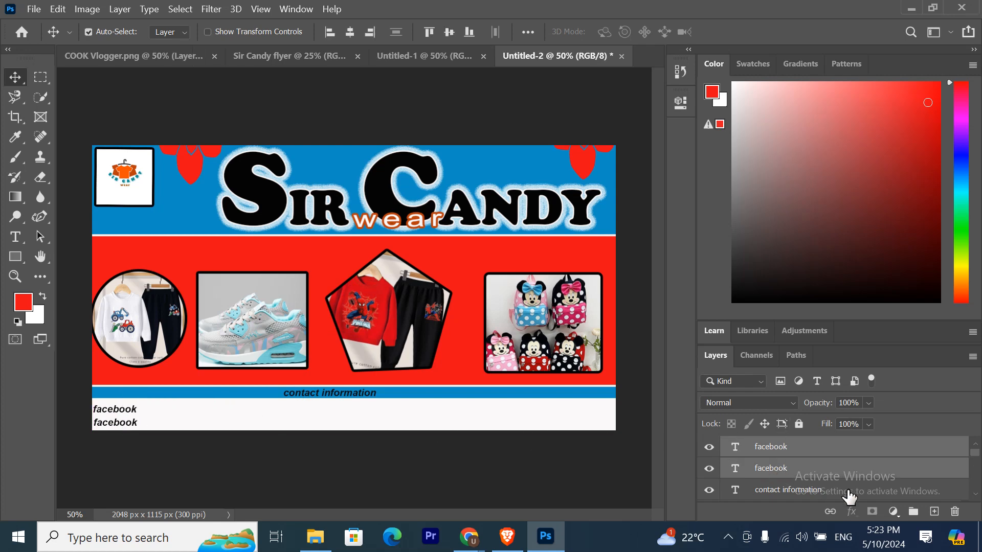
key(ctrl)
key(ctrl+v)
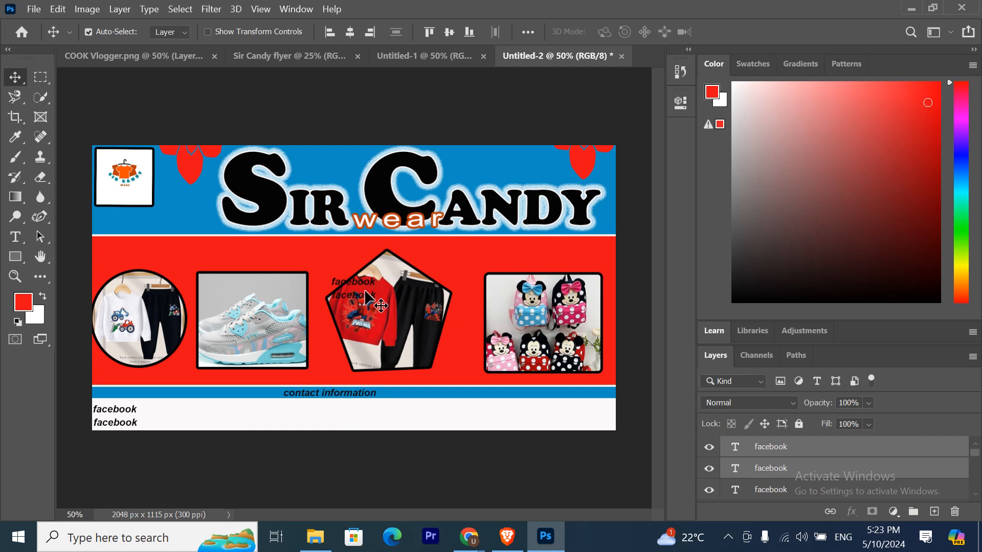
drag(364, 295, 263, 425)
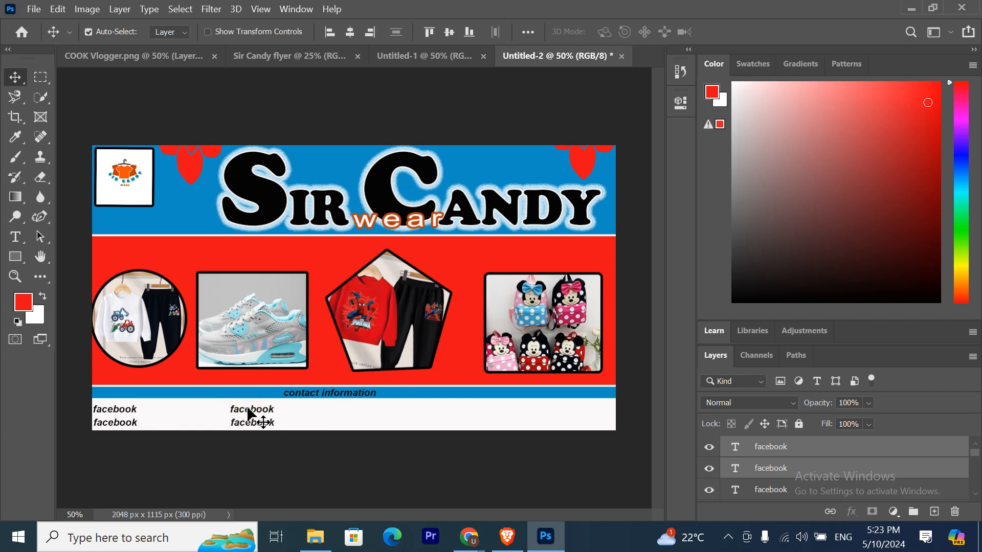
- Replace the upper "facebook" text of the second column with "intagram"
click(778, 448)
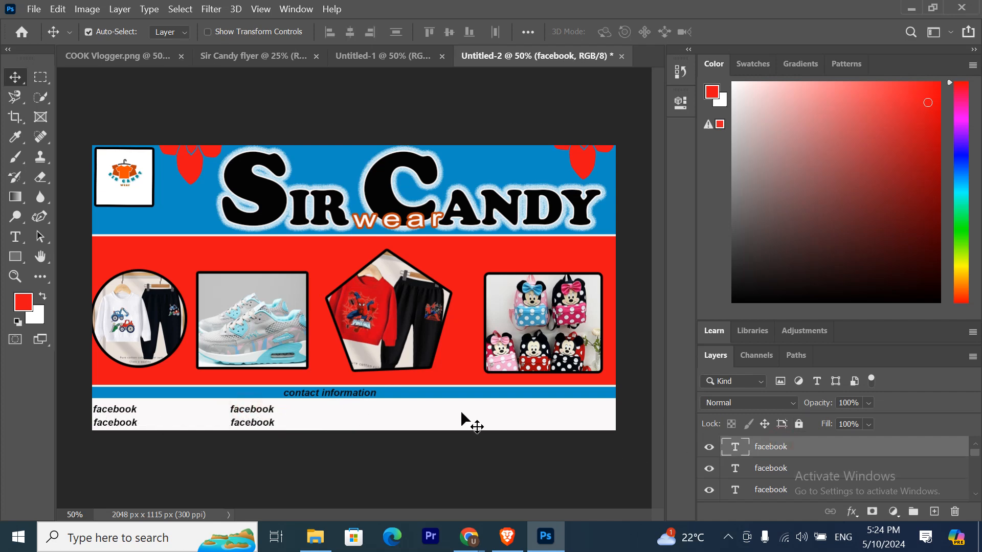
click(251, 409)
double_click(251, 409)
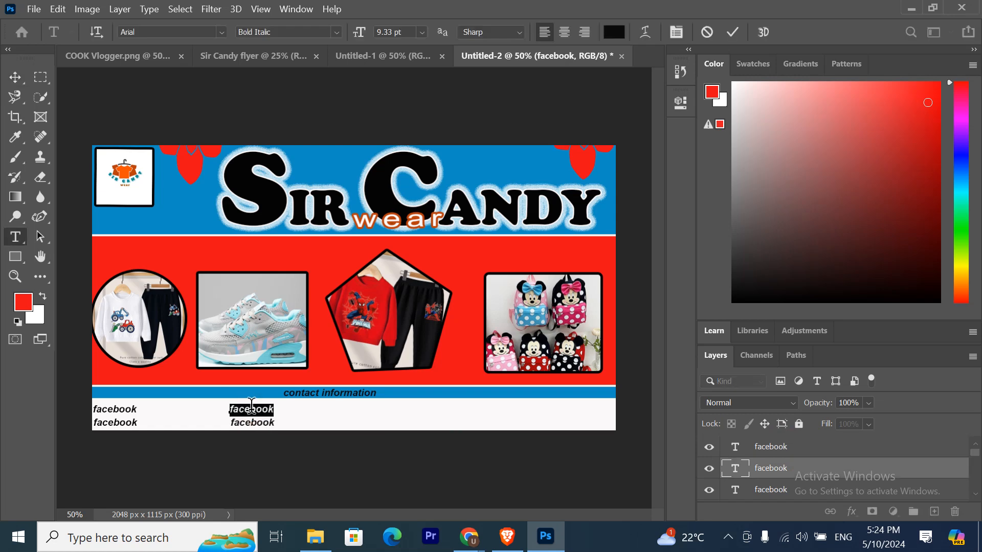
text(intagram)
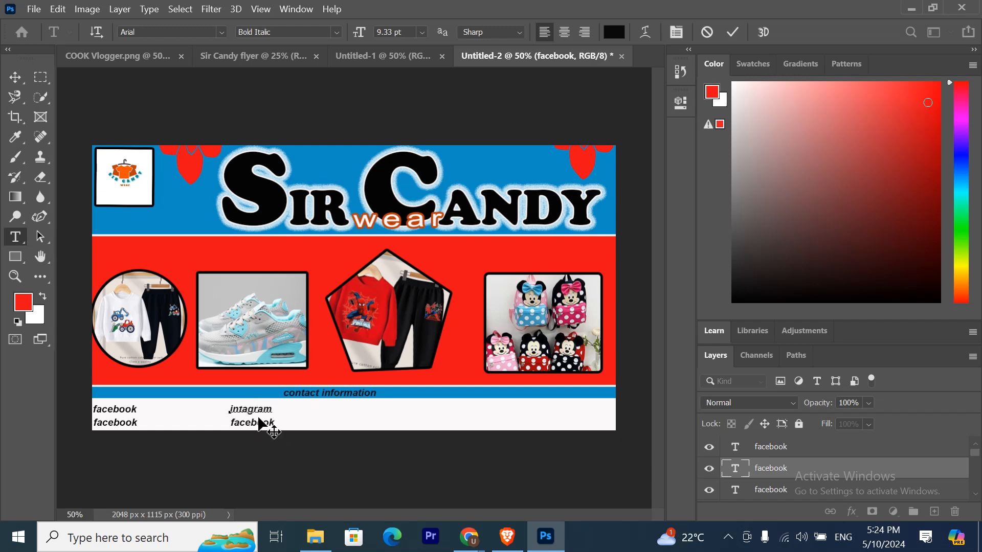
click(258, 418)
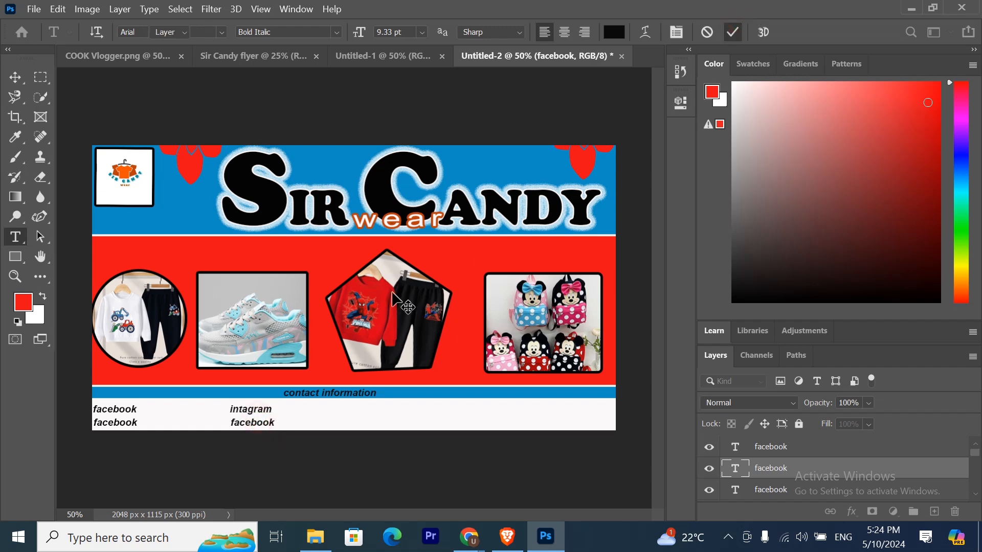
key(v)
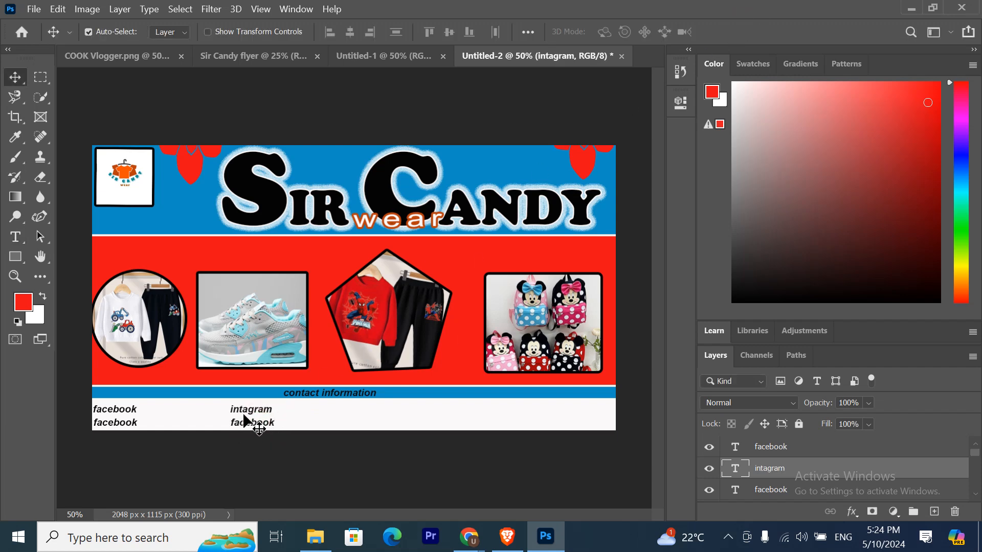
- Correct the spelling of the second column's upper text to "instagram"
double_click(241, 409)
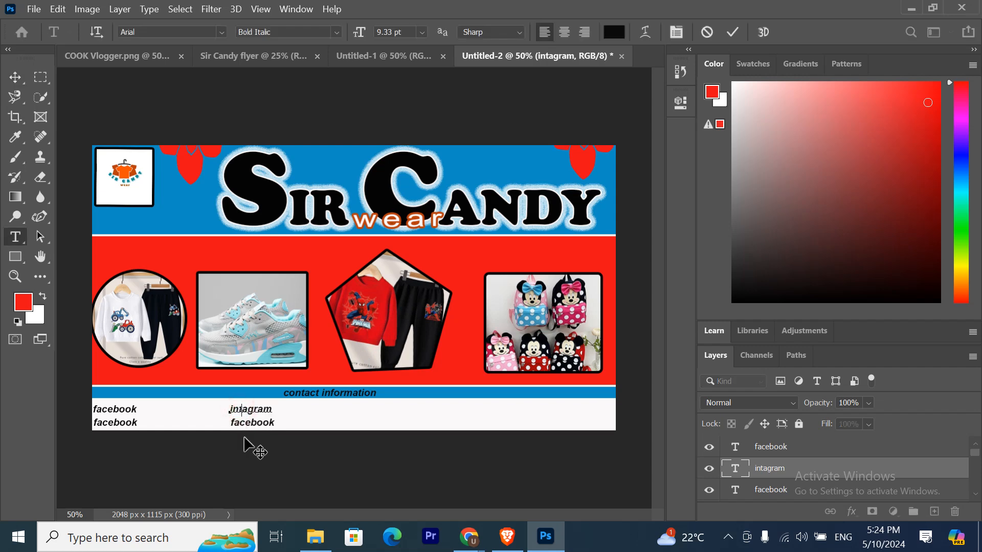
text(s)
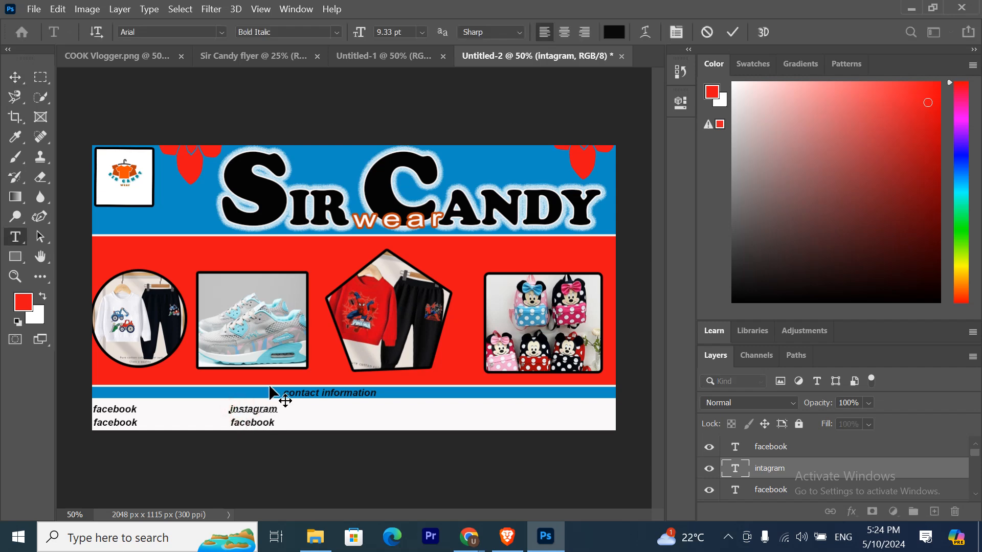
click(732, 31)
key(v)
- Replace the lower "facebook" text of the white bar's second column with "Tiktok"
click(246, 425)
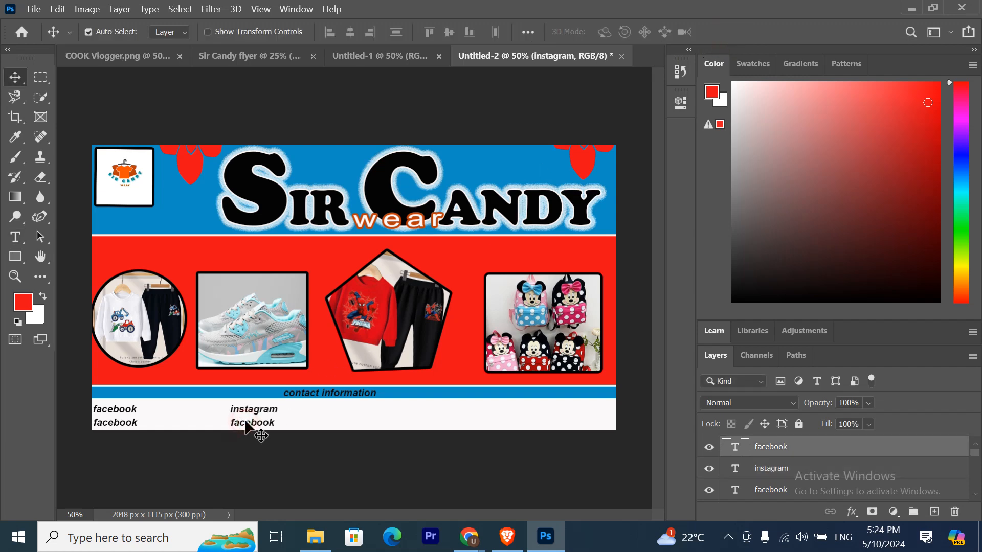
double_click(246, 424)
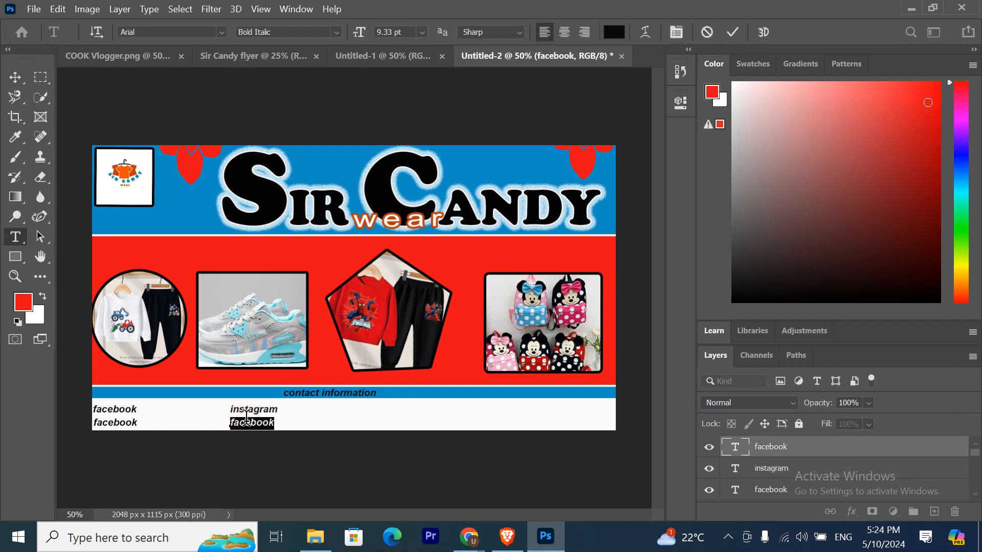
text(Tiktok)
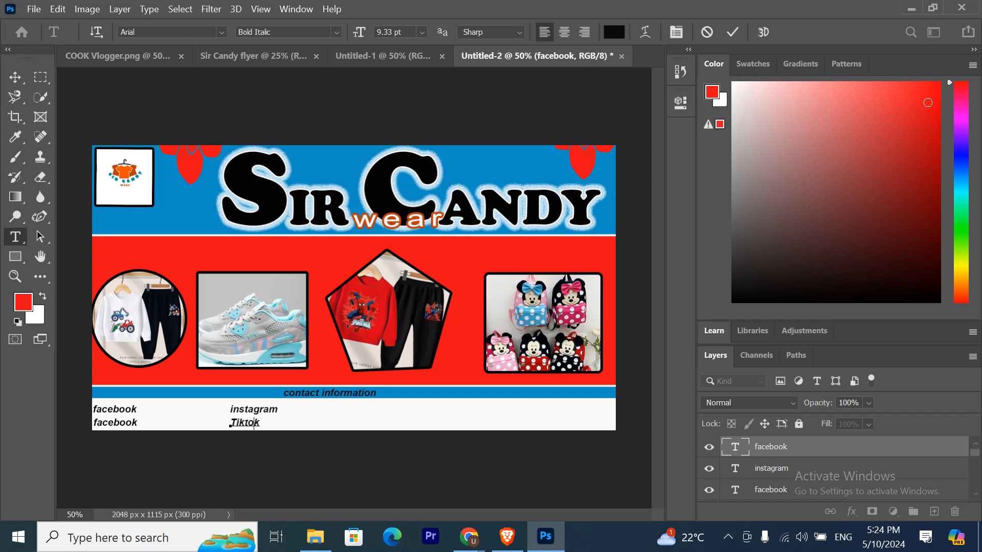
click(734, 31)
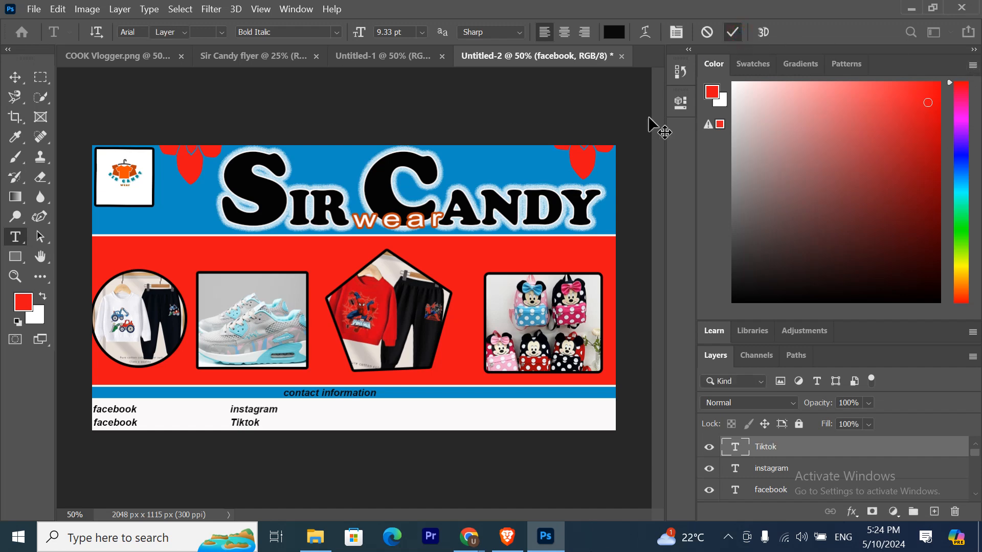
key(v)
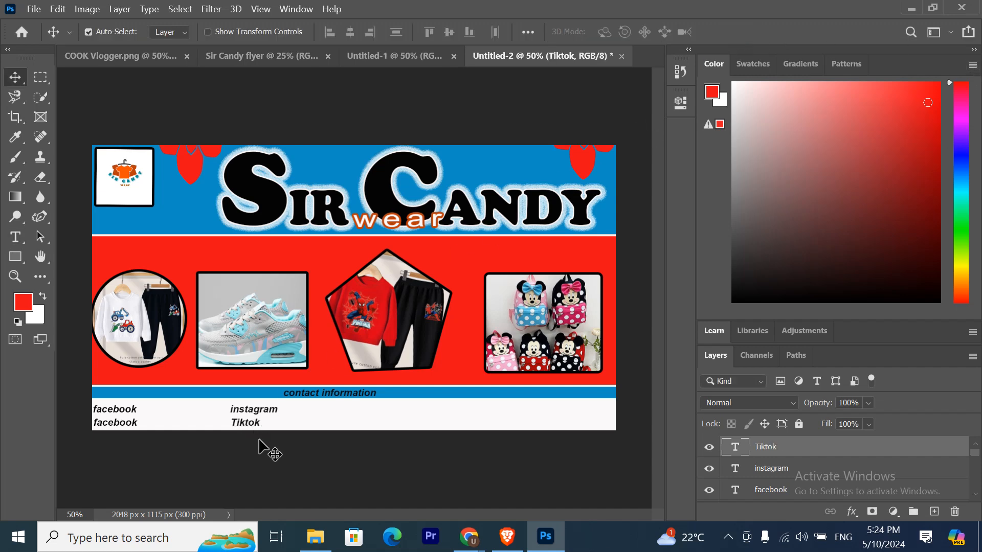
- Replace the lower "facebook" text of the first column with "Whatsapp"
double_click(123, 420)
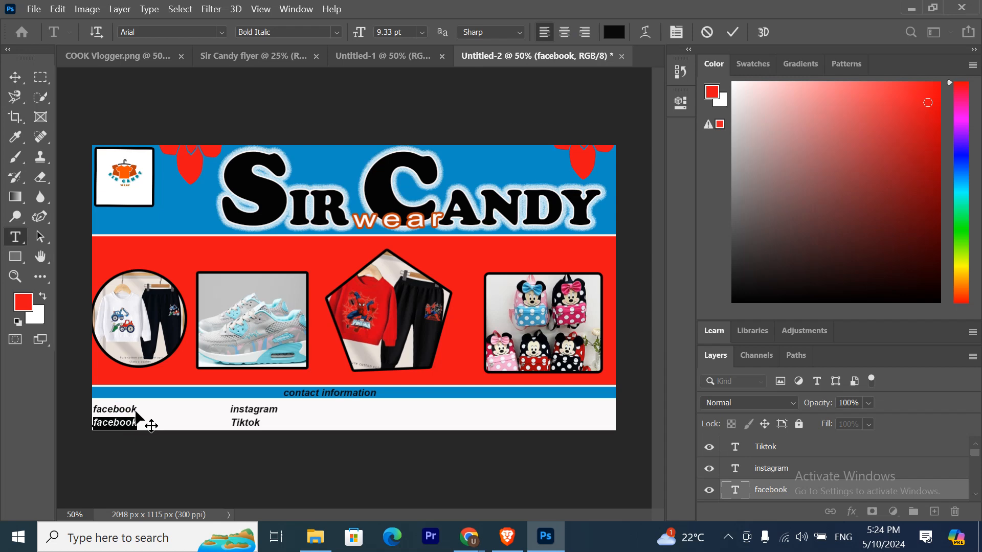
text(Whatsapp)
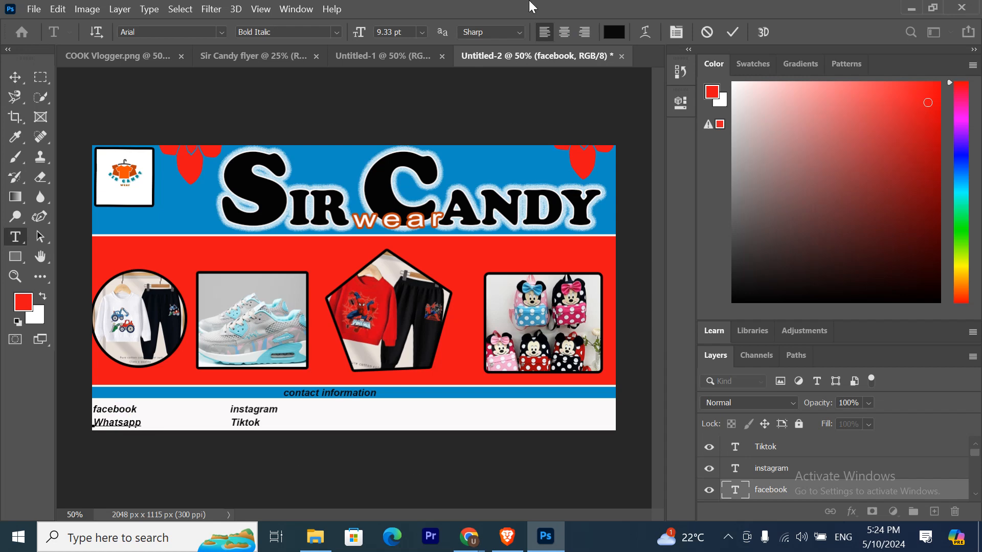
click(732, 32)
key(v)
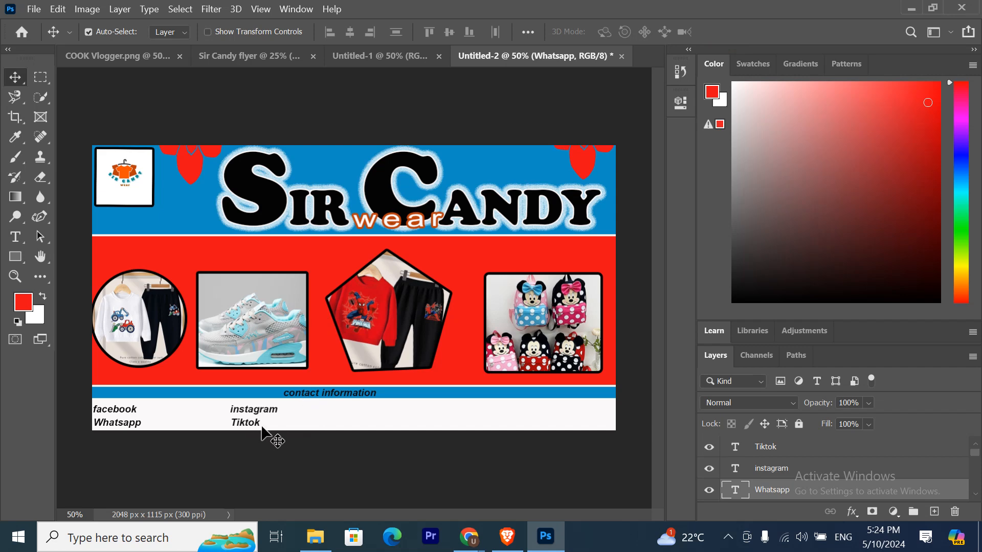
- Duplicate the "Whatsapp" text below the pentagon photo, level with "instagram", and change the copy to "email"
key(ctrl)
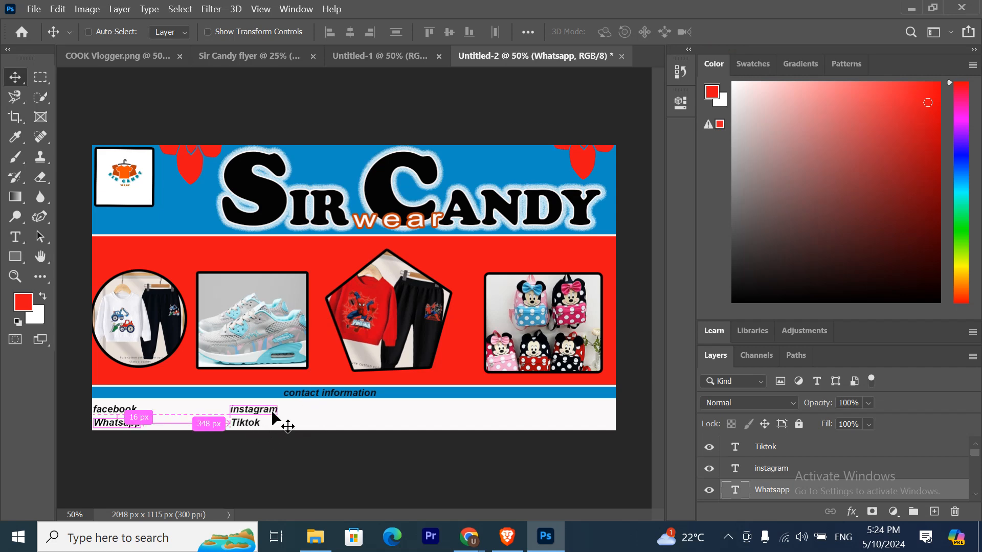
drag(273, 417, 396, 413)
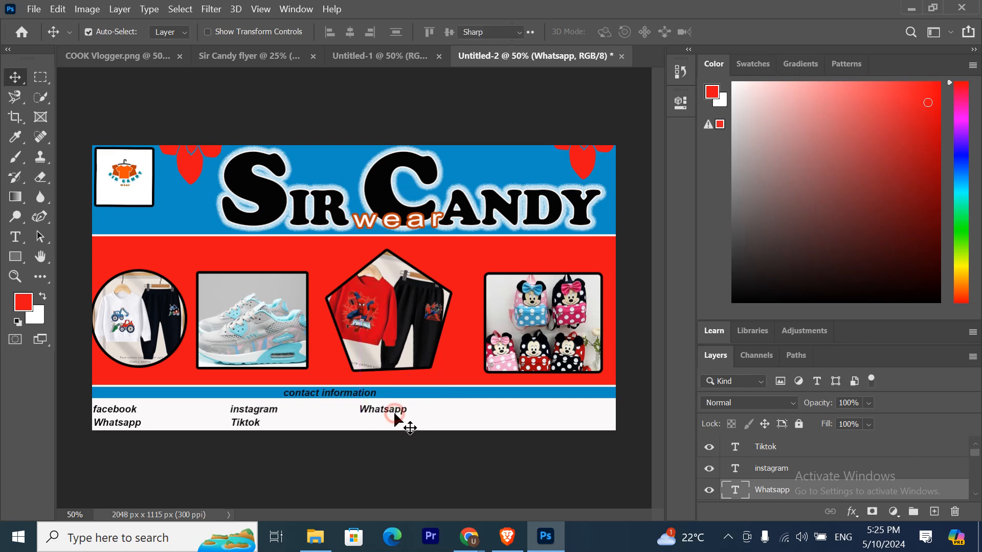
double_click(395, 410)
text(email)
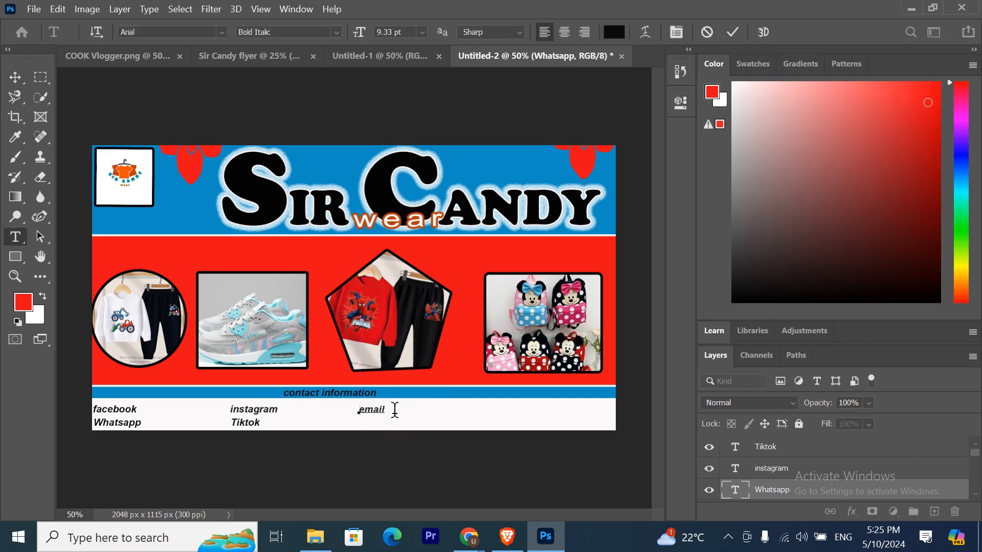
click(726, 32)
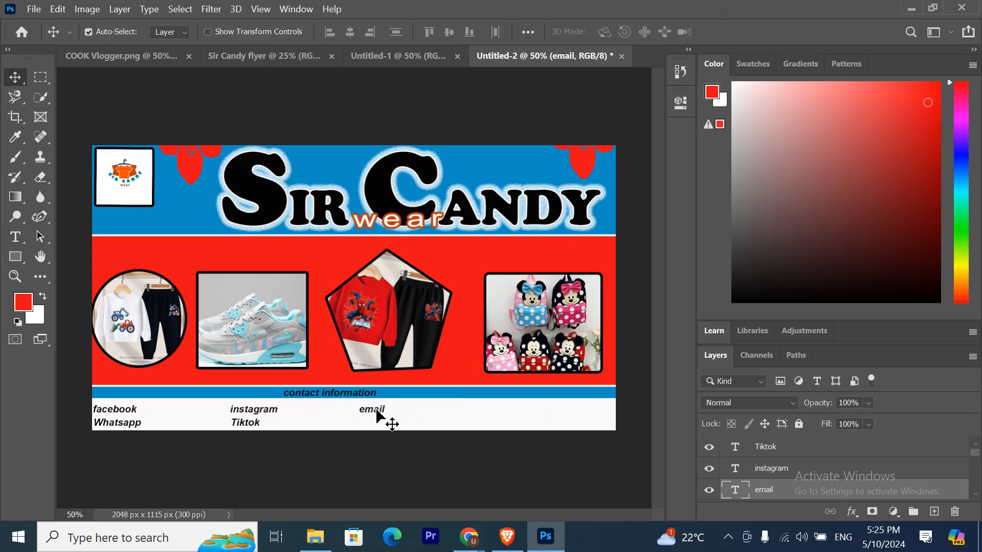
- Place a copy of the "email" text directly beneath it and change the copy to "Number"
key(ctrl)
key(ctrl+c)
key(ctrl+v)
drag(362, 291, 380, 423)
double_click(379, 422)
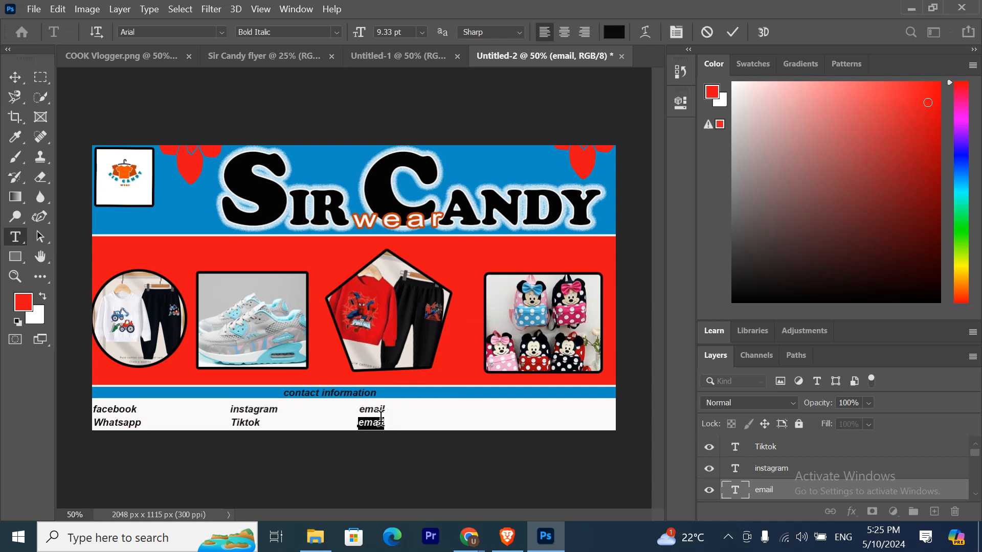
text(Number)
click(739, 31)
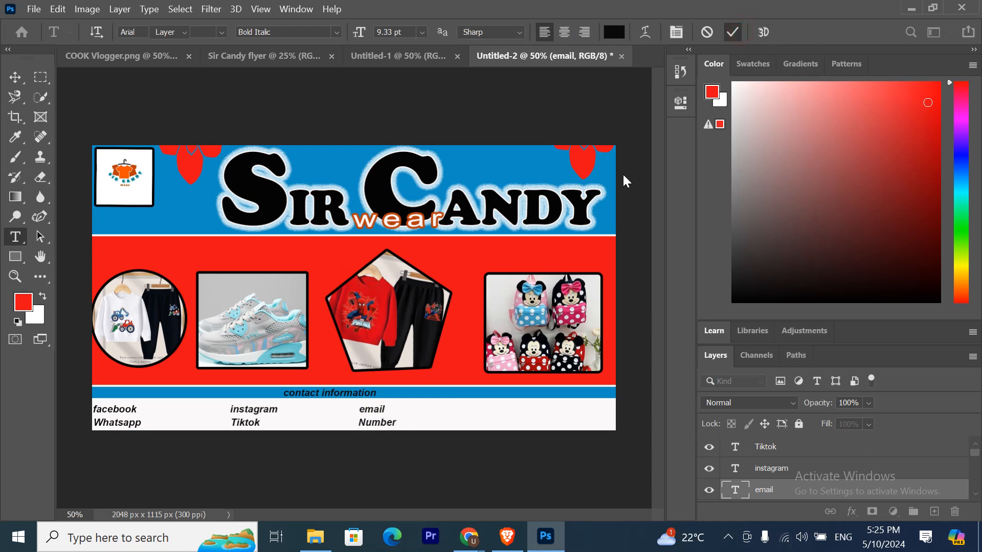
key(v)
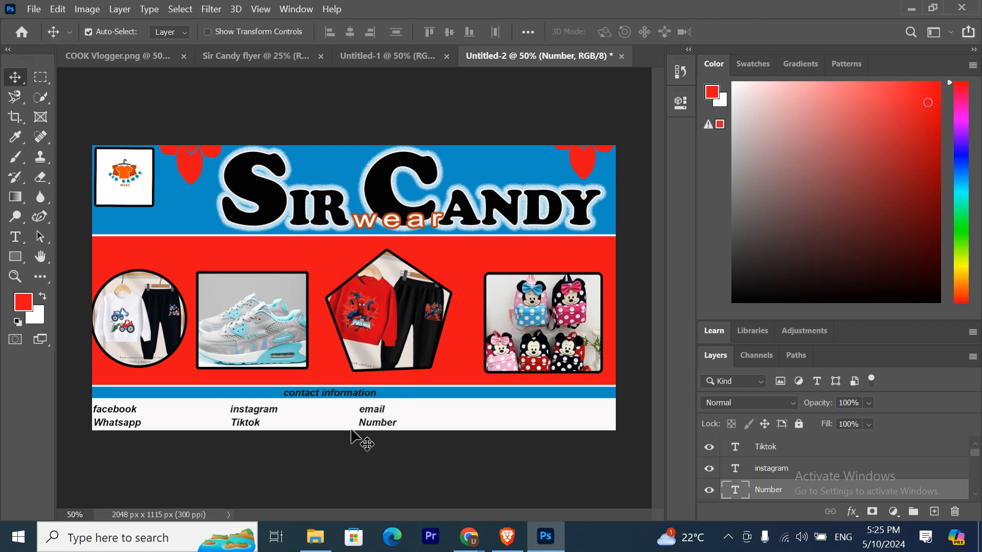
- Paste another copy of the "email" text in the white bar below the backpack photo and change it to "website:"
key(ctrl+v)
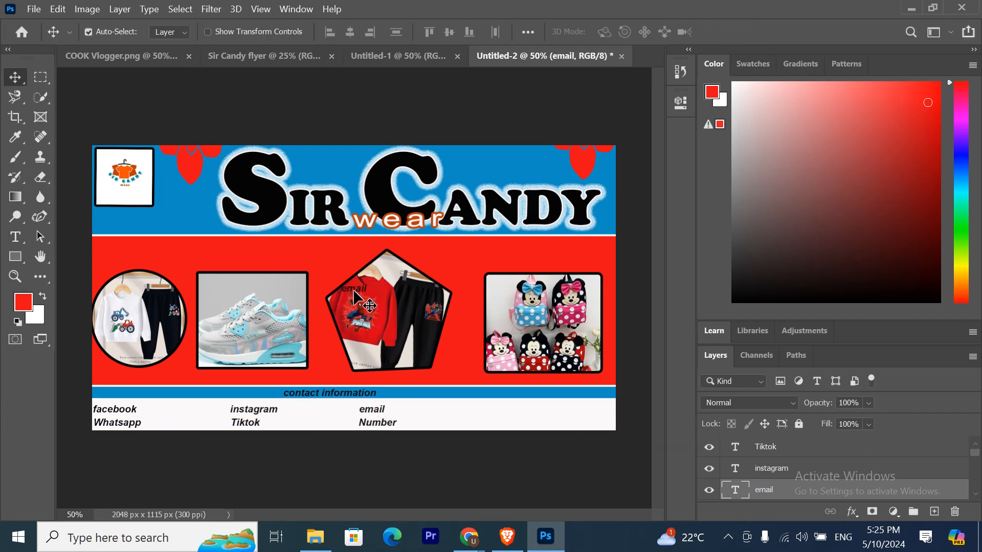
drag(356, 296, 488, 412)
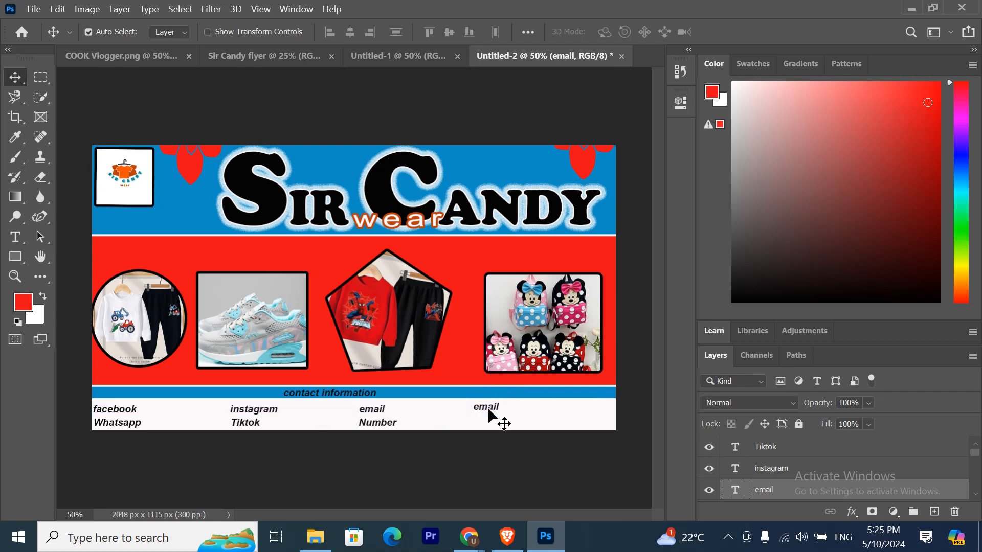
double_click(488, 407)
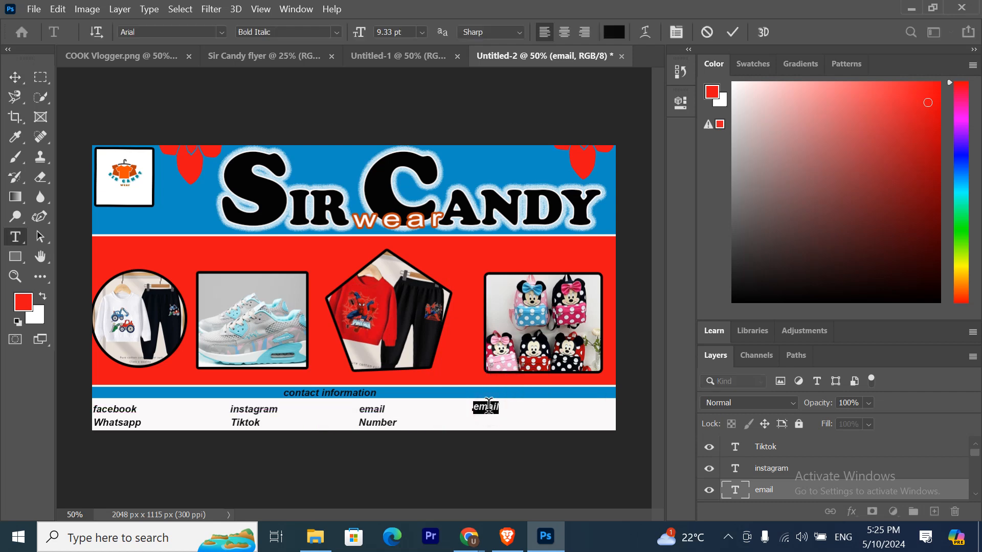
text(we)
text(bsite:)
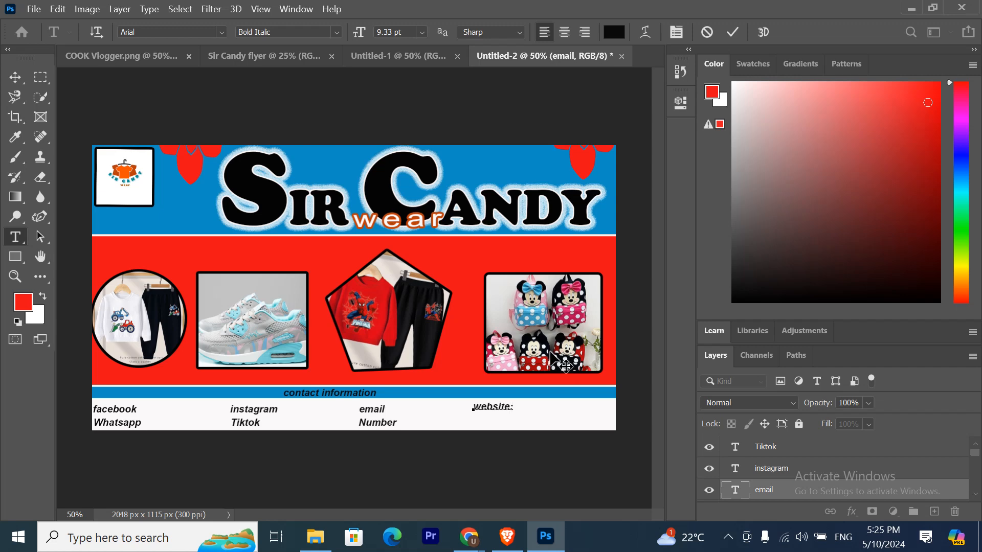
click(734, 32)
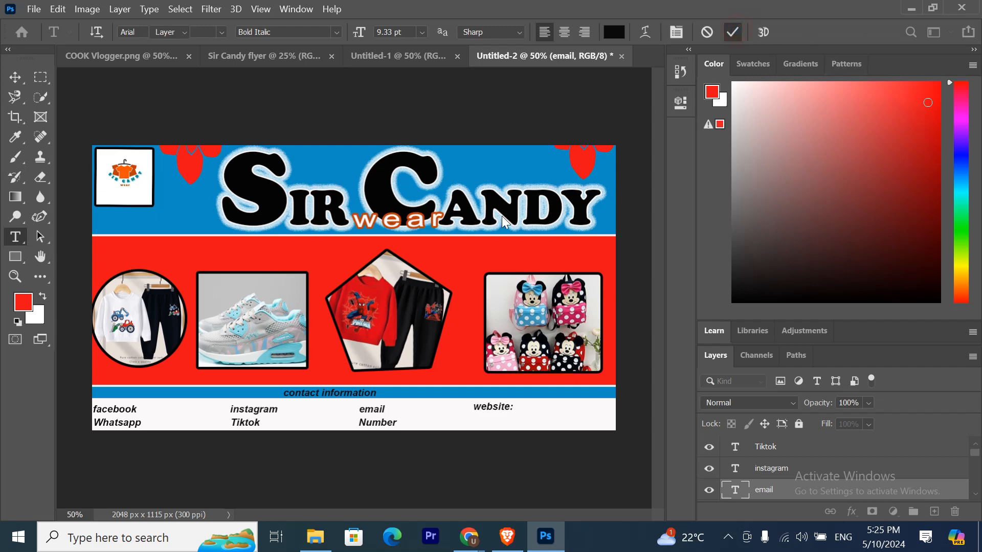
key(v)
- Add a colon to the end of the "email" and "Number" labels in the third column
double_click(374, 409)
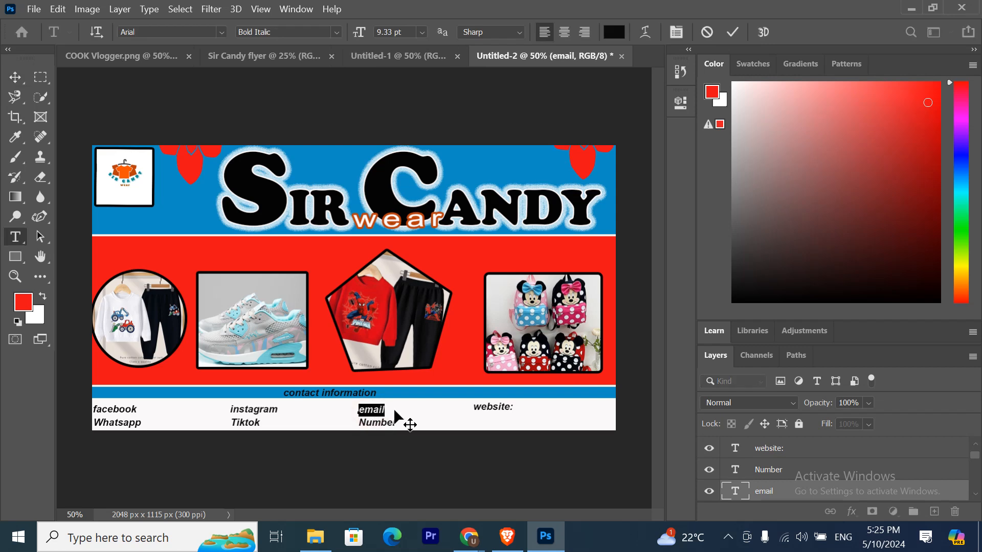
click(388, 409)
click(732, 32)
key(v)
click(396, 422)
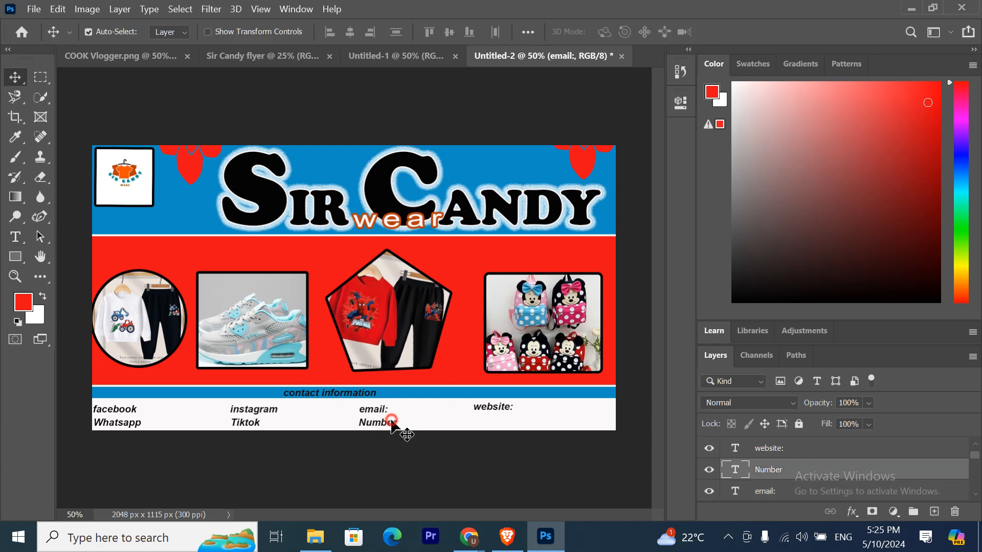
double_click(394, 420)
click(394, 423)
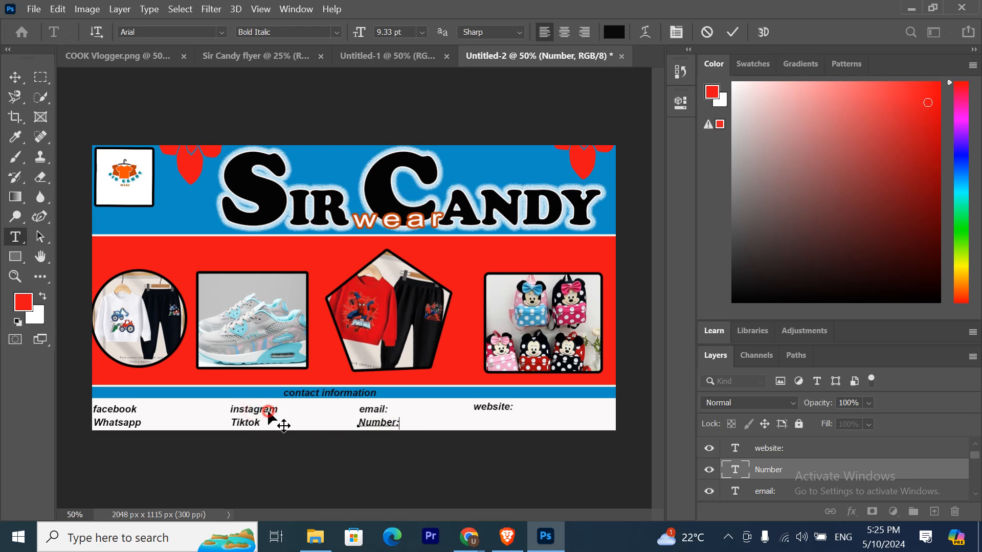
click(732, 33)
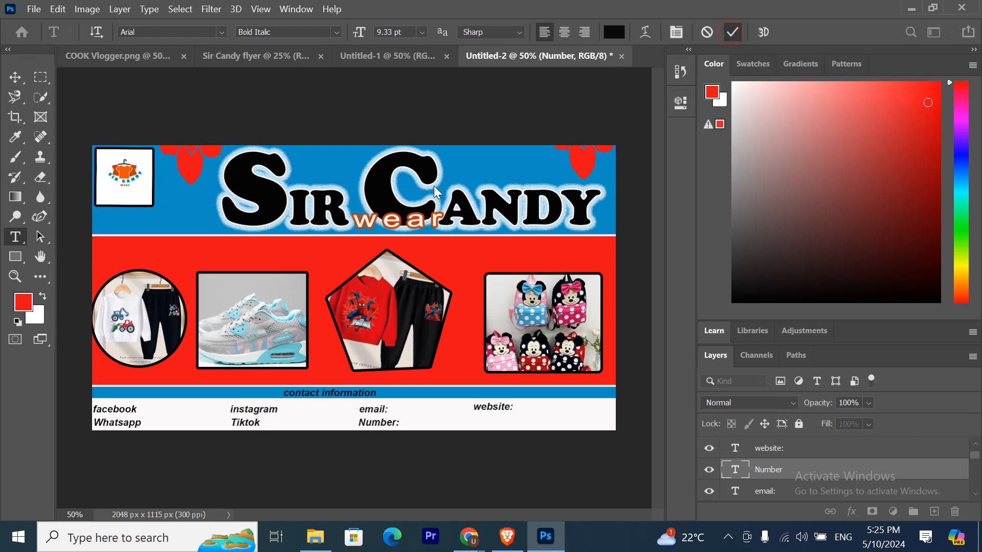
key(v)
- Add a colon to the end of the "instagram" and "Tiktok" labels in the second column
click(261, 407)
double_click(276, 409)
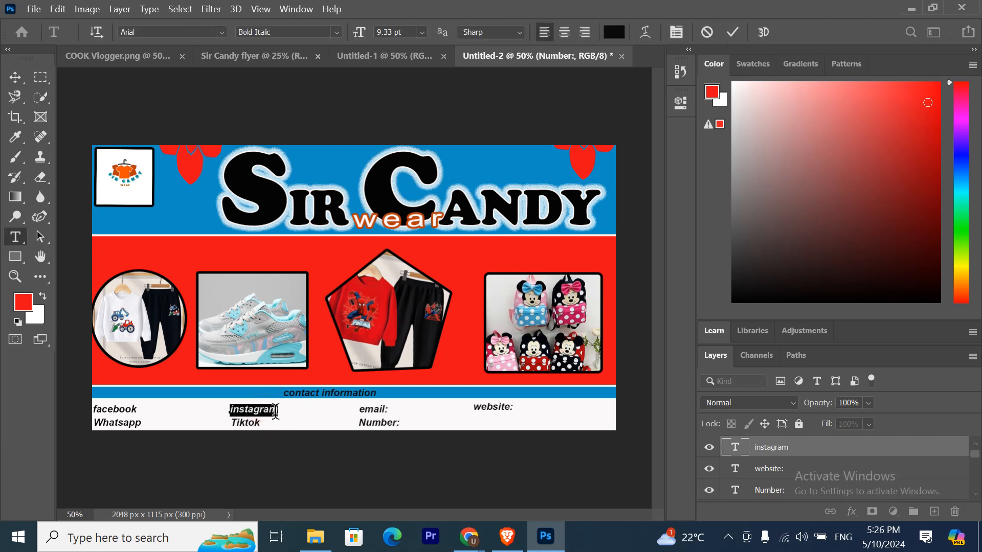
click(278, 410)
text(:)
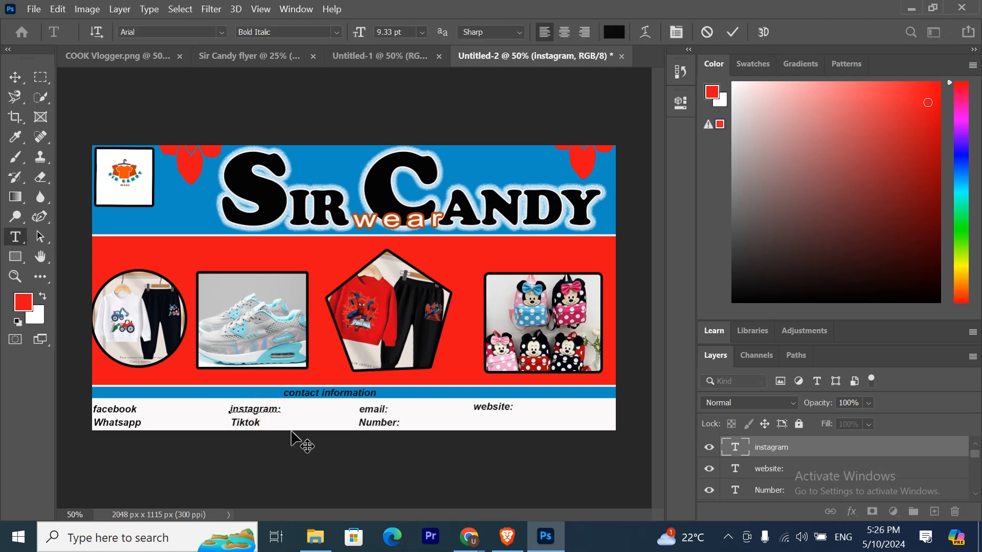
click(732, 32)
key(v)
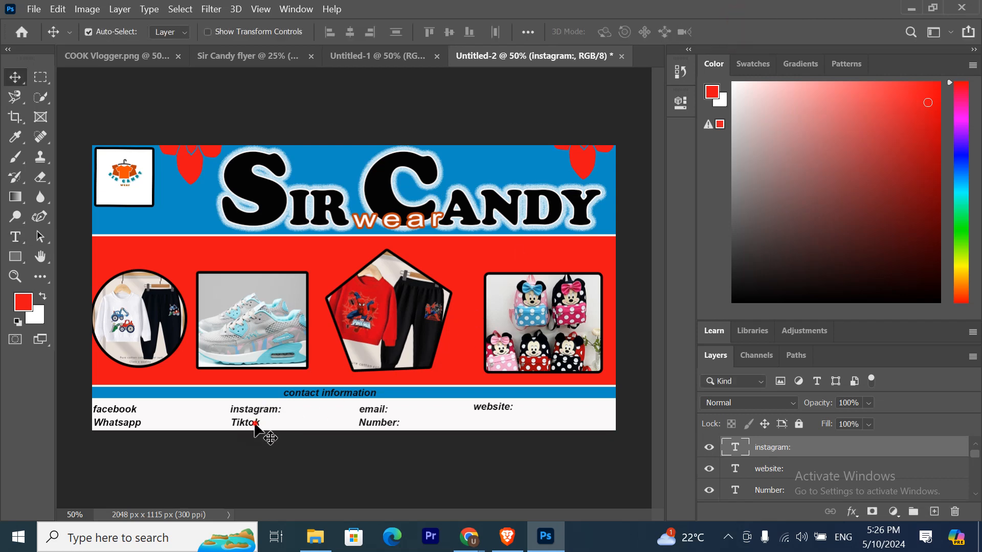
double_click(255, 424)
click(268, 430)
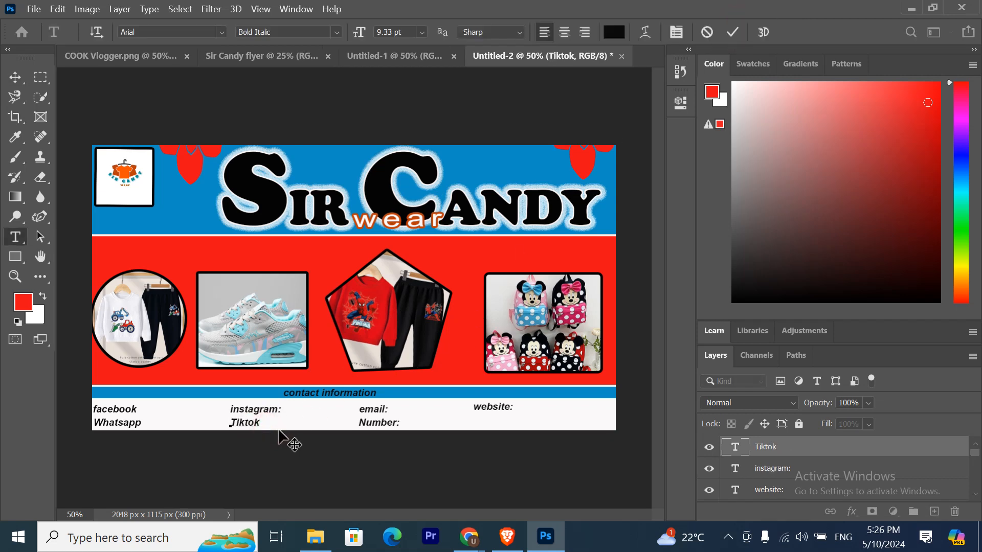
text(:)
click(728, 32)
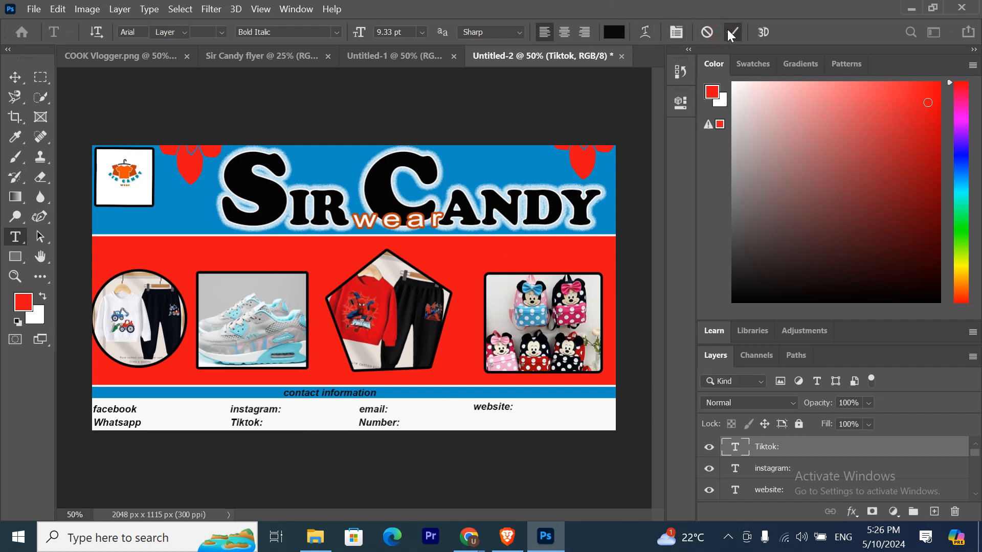
key(v)
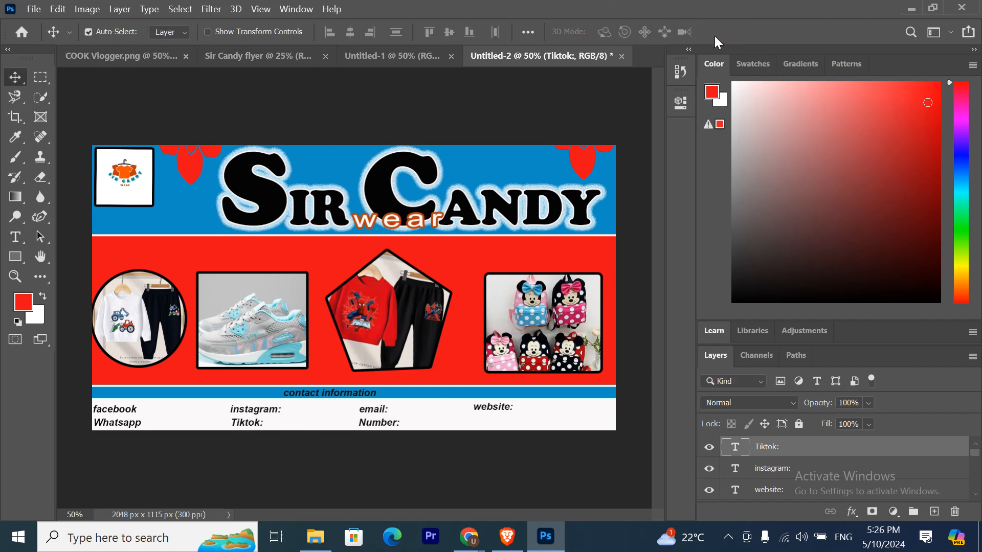
- Add a colon to the end of the "facebook" and "Whatsapp" labels in the first column
double_click(123, 411)
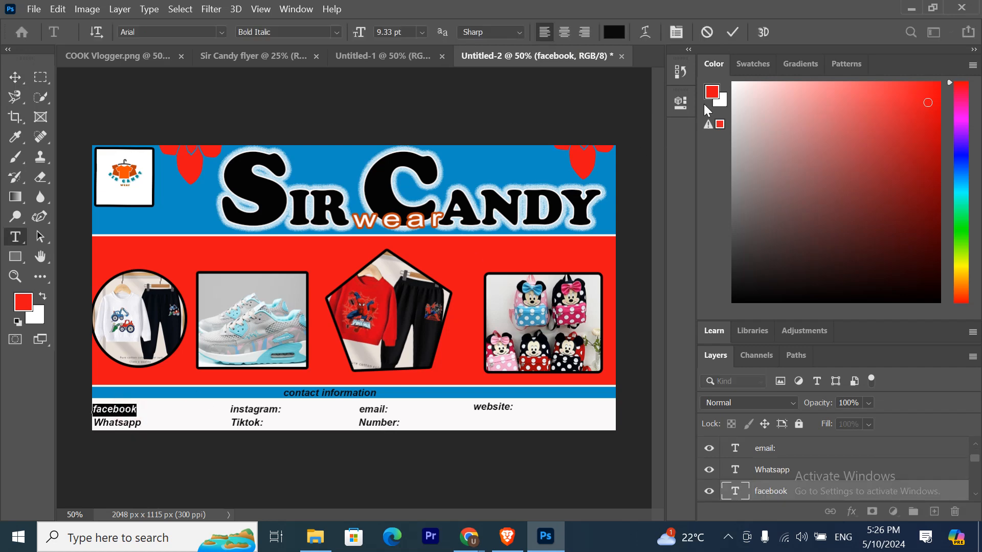
click(136, 407)
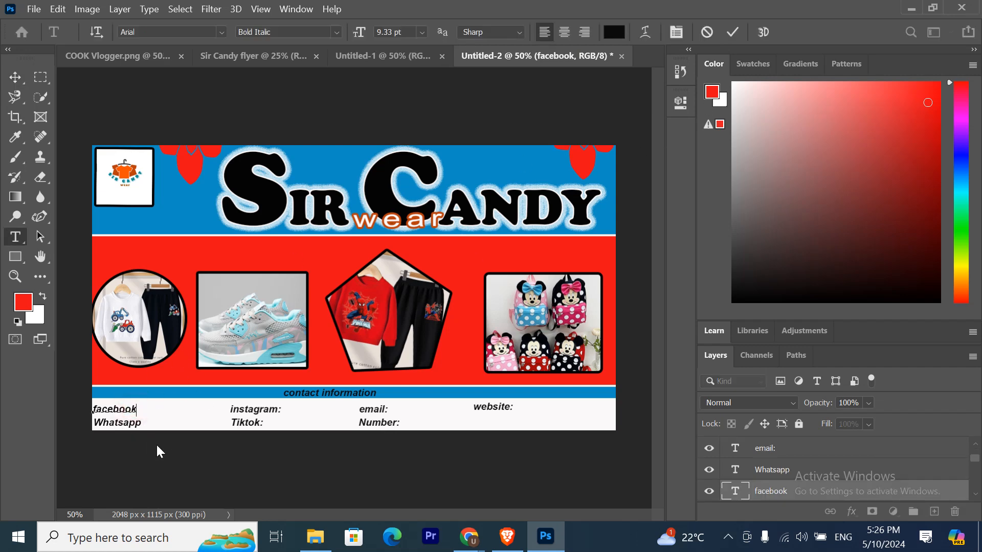
text(:)
click(732, 31)
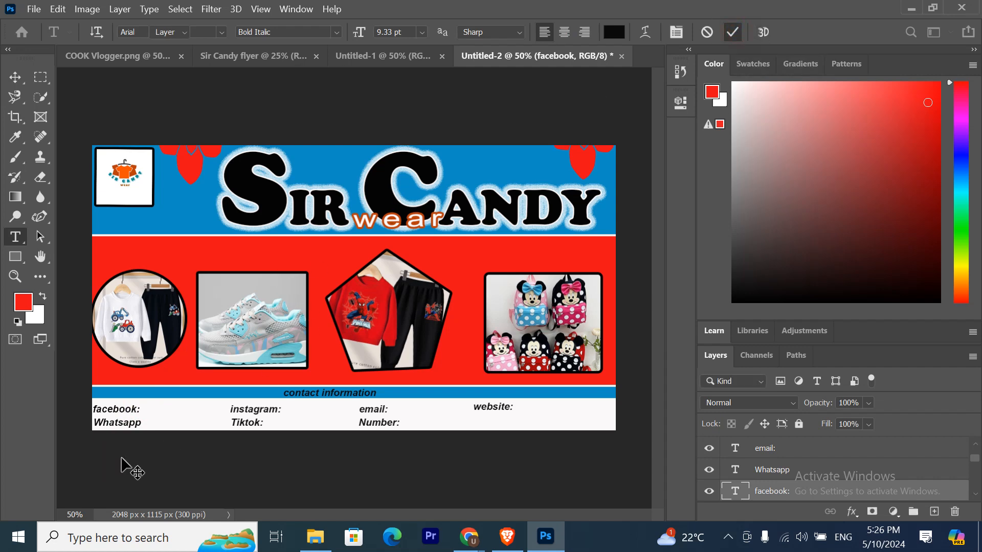
double_click(136, 425)
key(End)
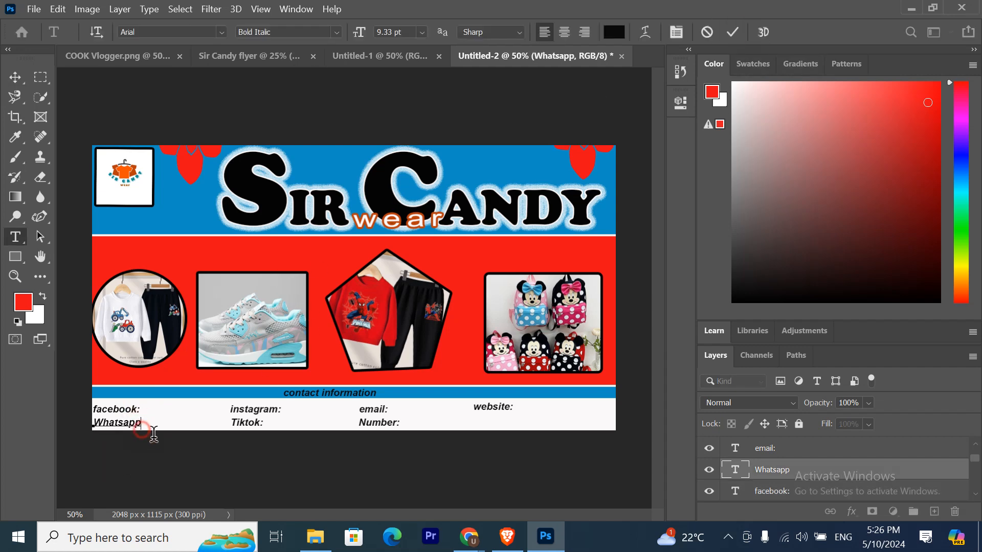
text(:)
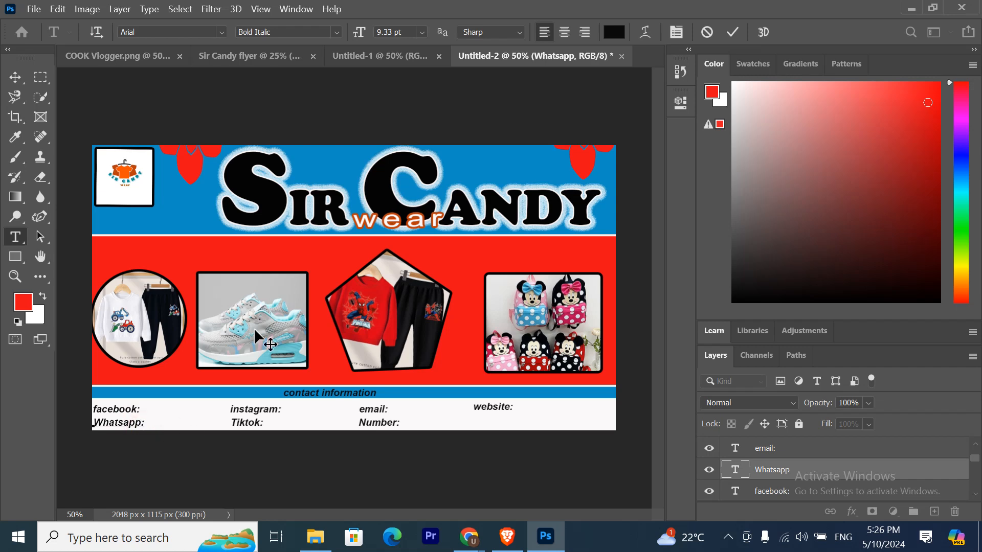
click(737, 32)
key(v)
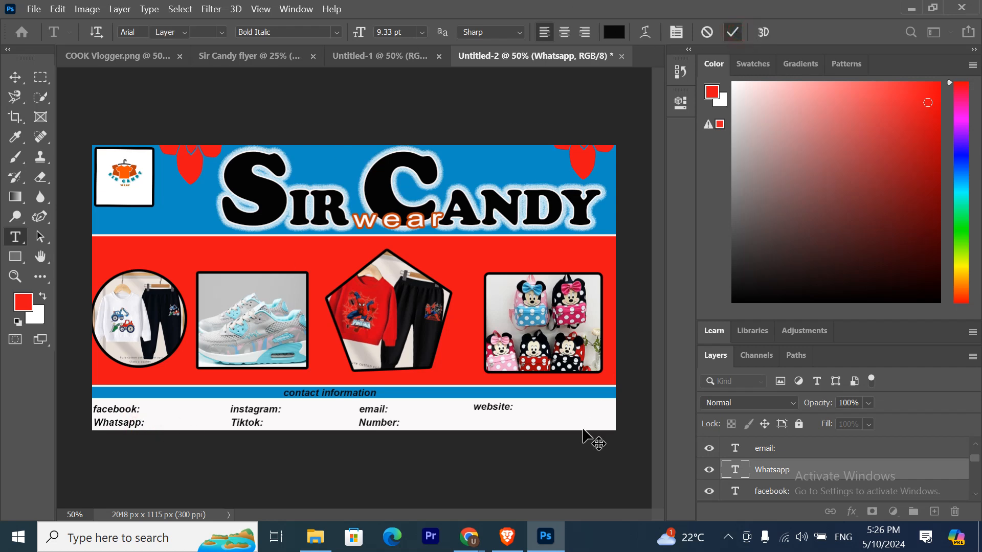
- Place a copy of the "Whatsapp:" text beneath the "website:" label and change the copy to "Location:"
key(ctrl+j)
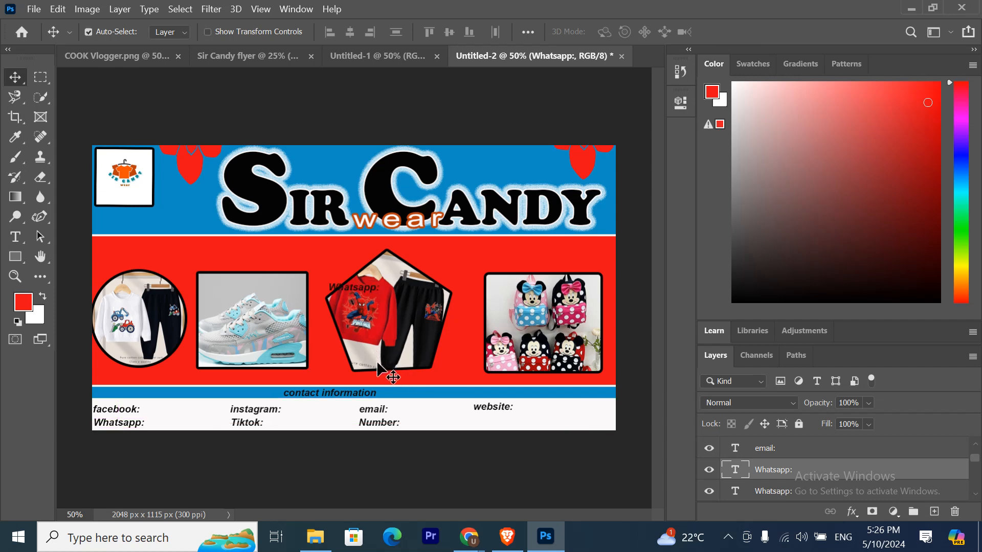
drag(346, 288, 494, 425)
double_click(494, 424)
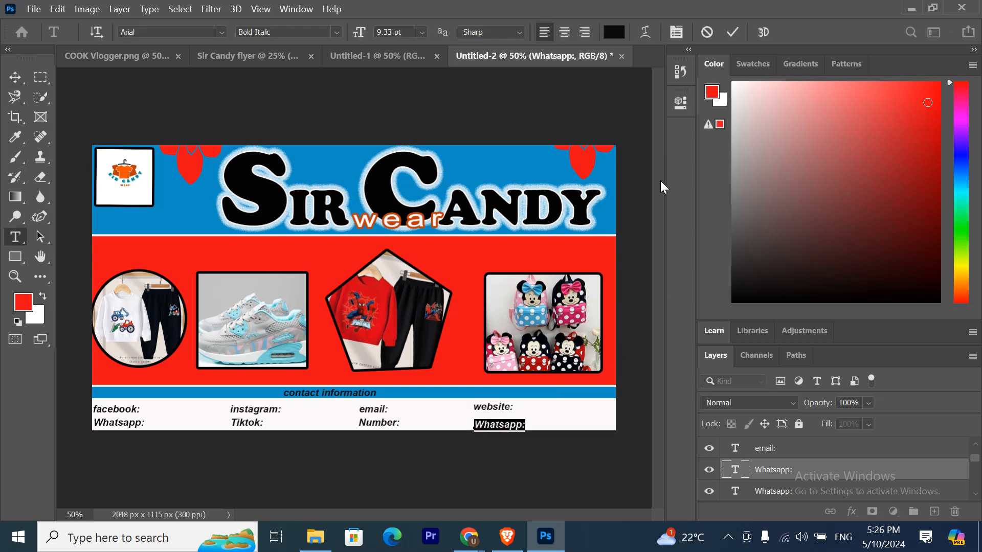
text(Location:)
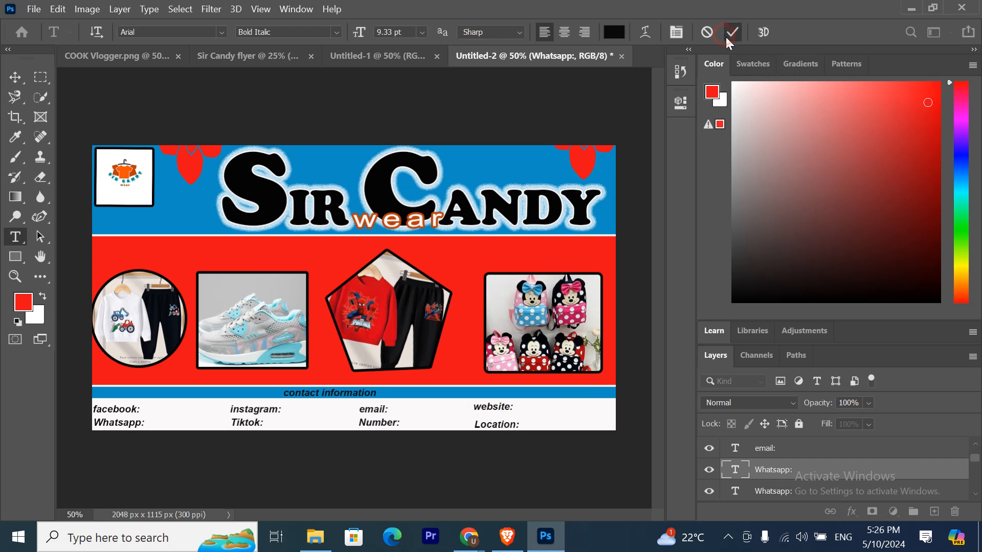
click(727, 36)
key(v)
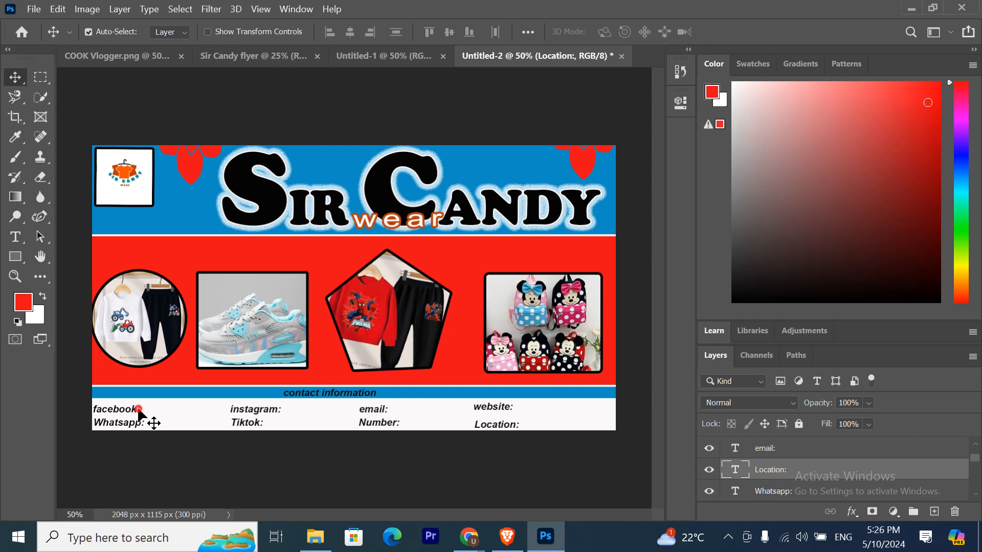
- Move the "facebook:" and "Whatsapp:" labels slightly inward from the edge of the white bar
mouse_move(138, 409)
mouse_down()
mouse_move(151, 409)
mouse_move(128, 424)
mouse_move(140, 422)
mouse_up()
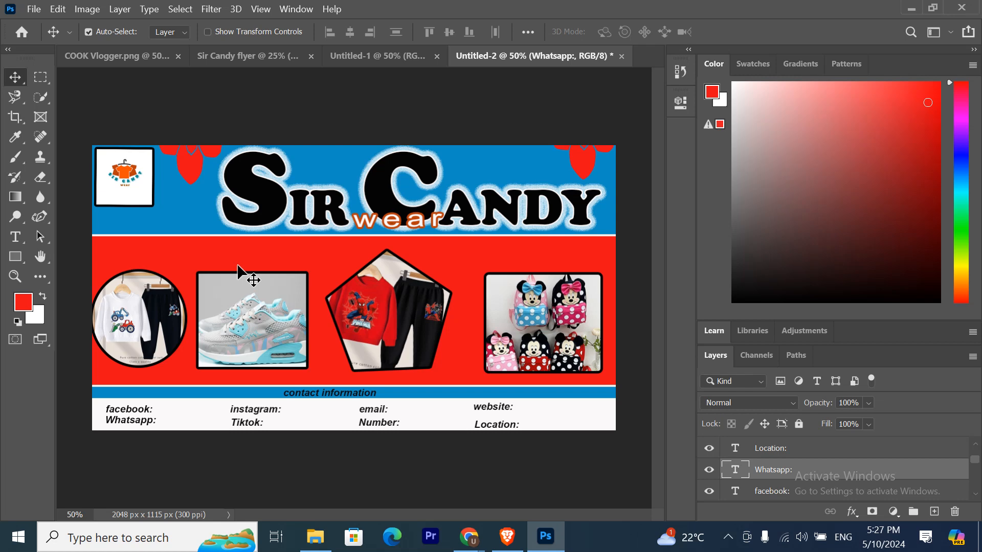
- Save the banner on the computer as the PNG file Untitled-2 in the Desktop folder, using the large file size option
click(32, 11)
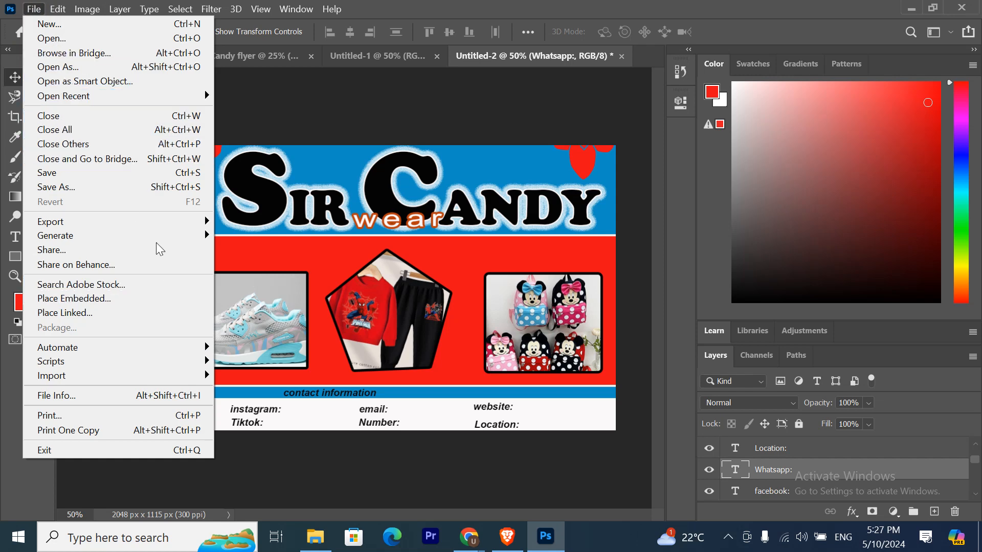
click(169, 187)
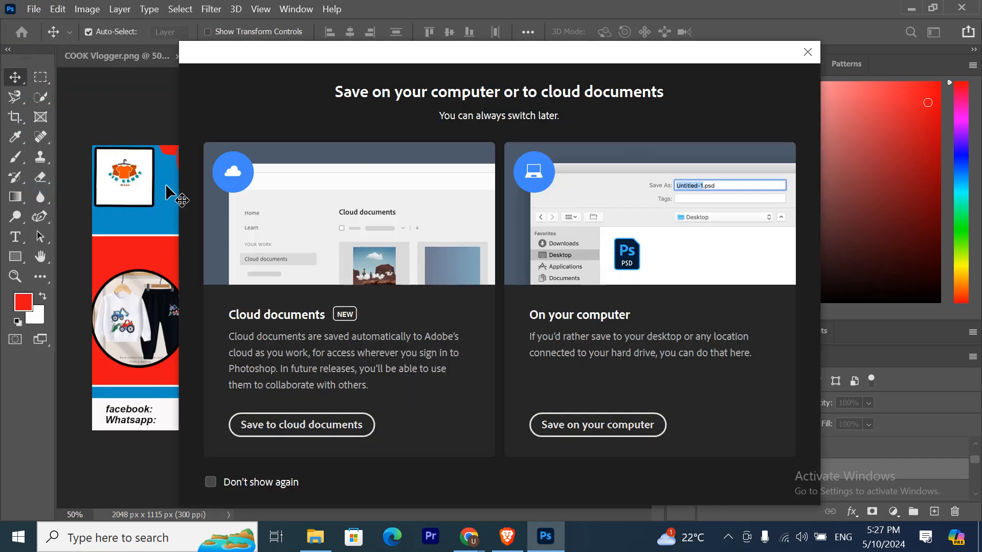
click(593, 425)
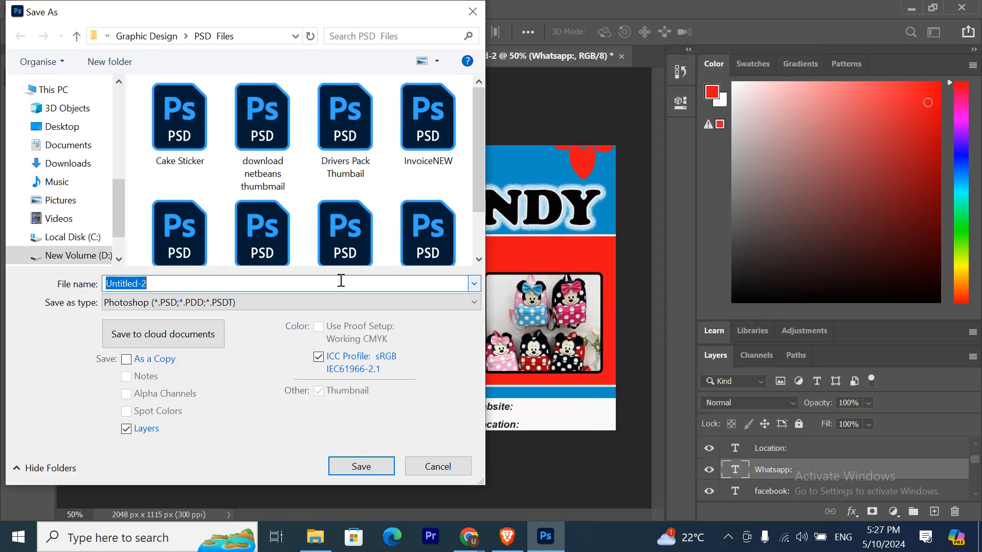
click(173, 305)
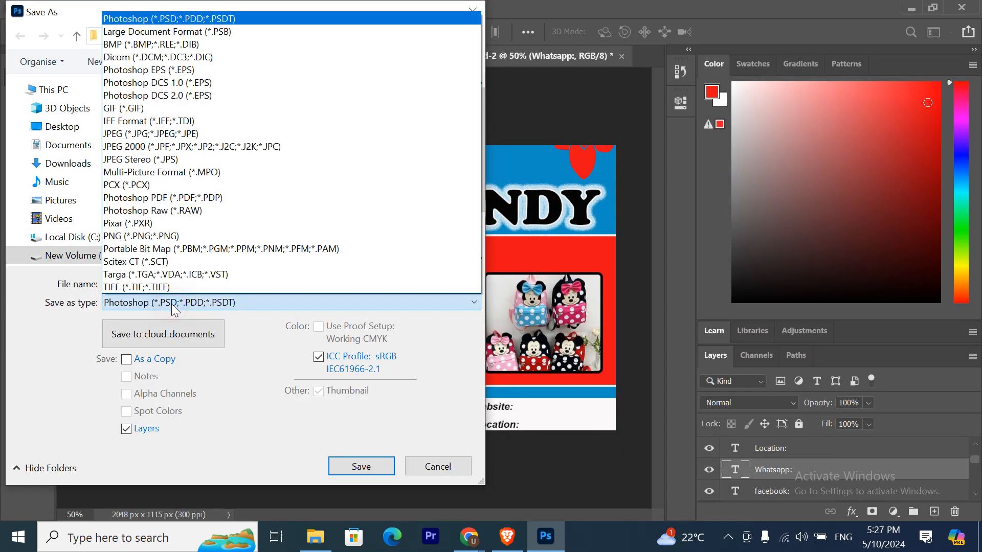
click(149, 237)
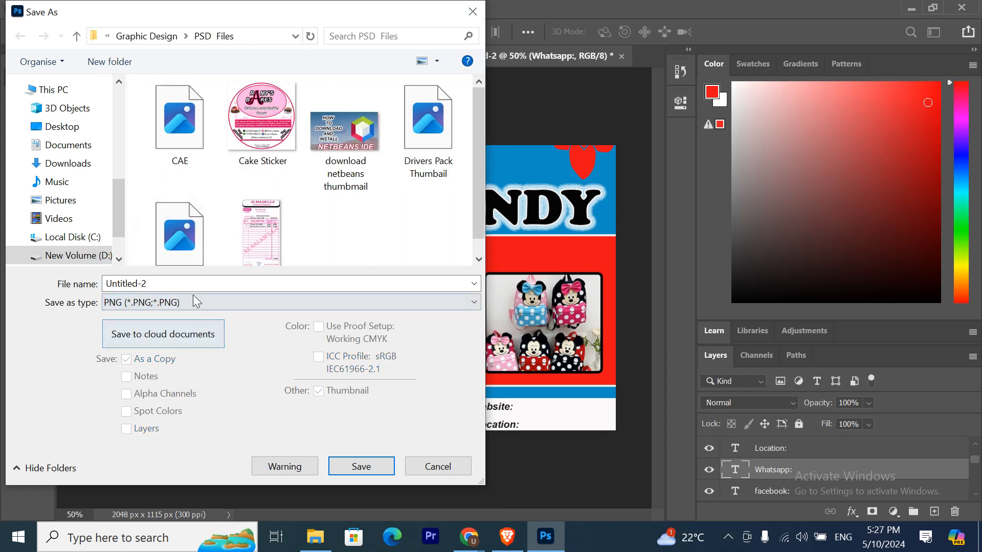
click(67, 134)
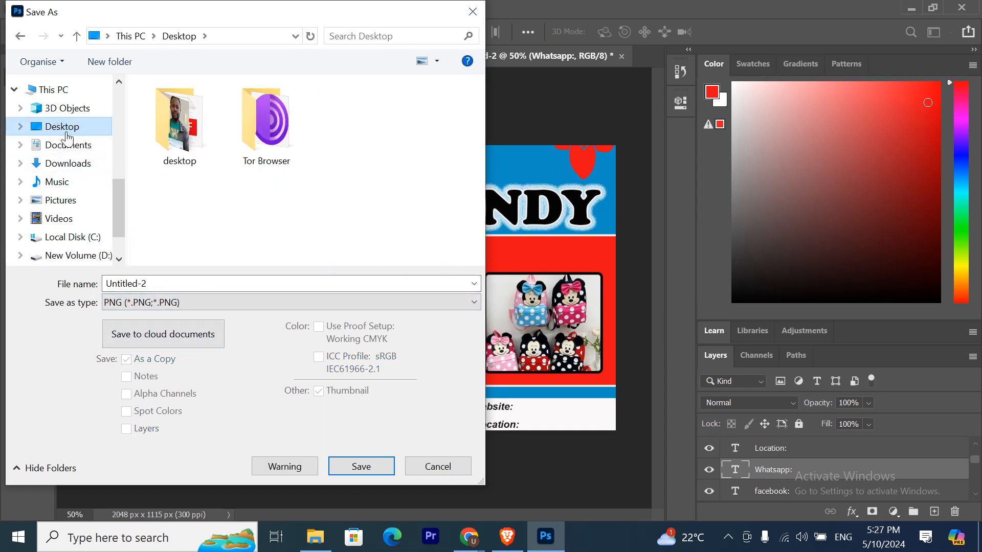
click(337, 464)
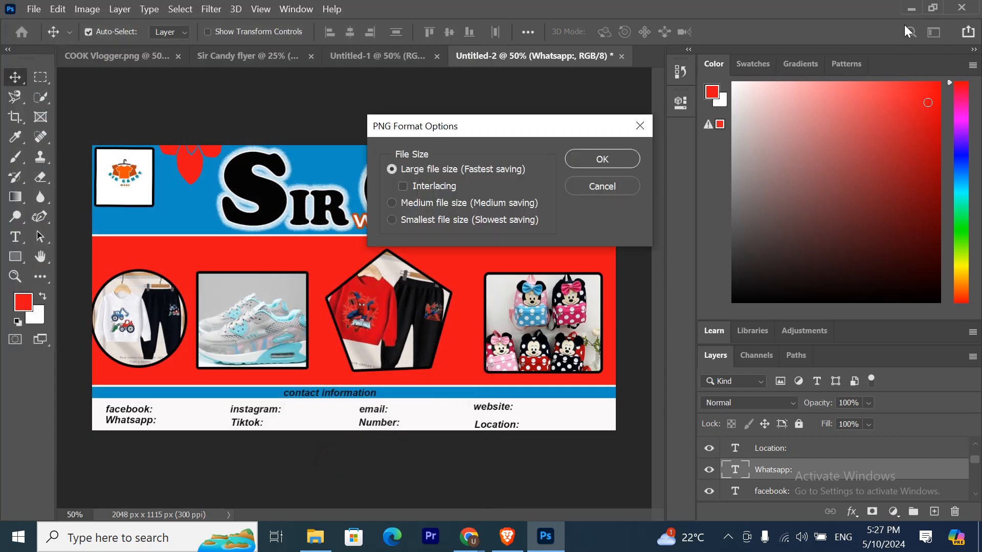
click(603, 159)
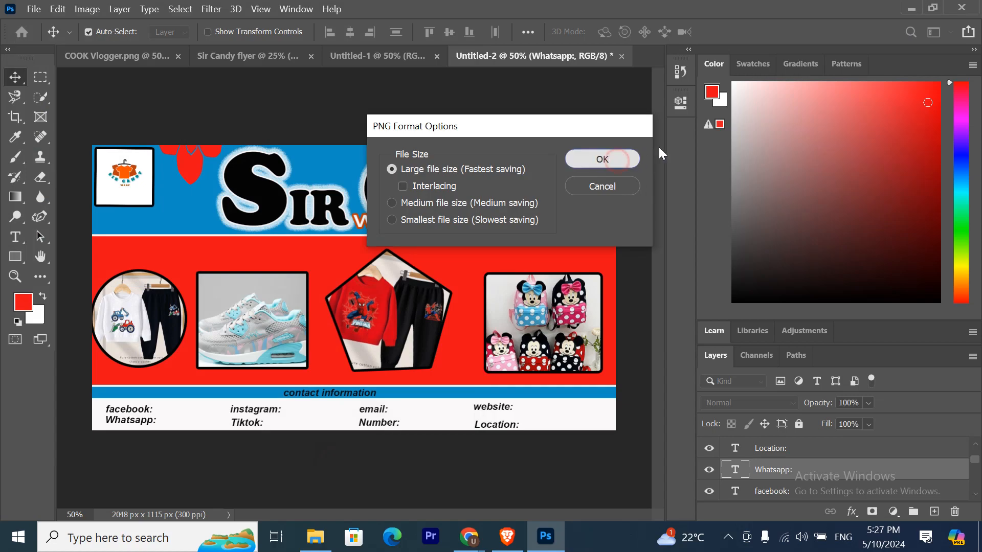
- Minimize the open windows and open the Untitled-2 image from the desktop to view the finished banner
click(911, 9)
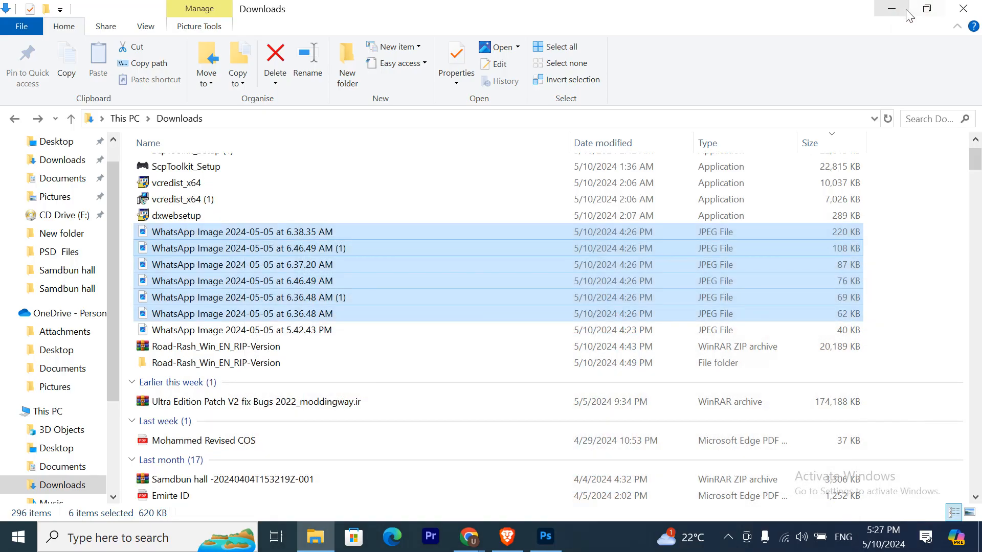
click(899, 9)
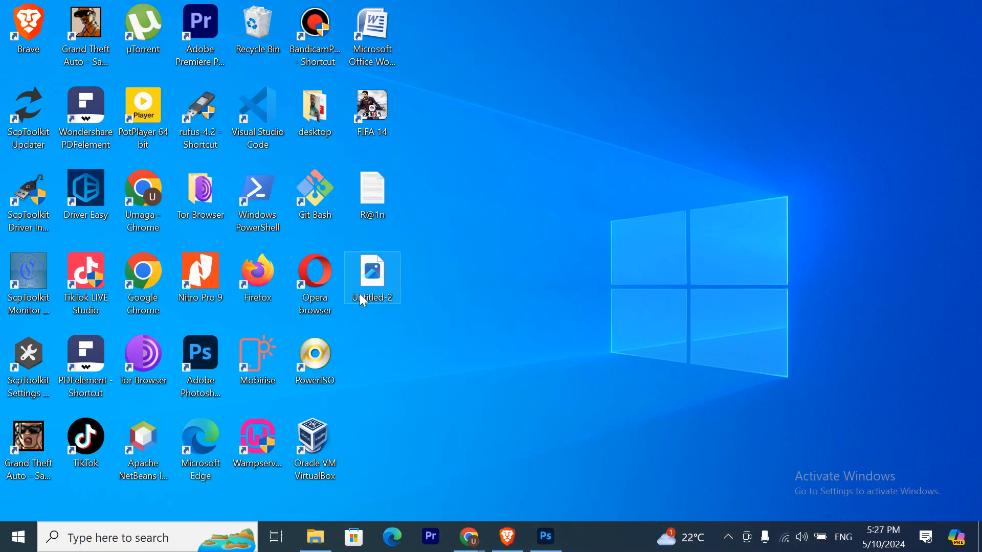
double_click(361, 296)
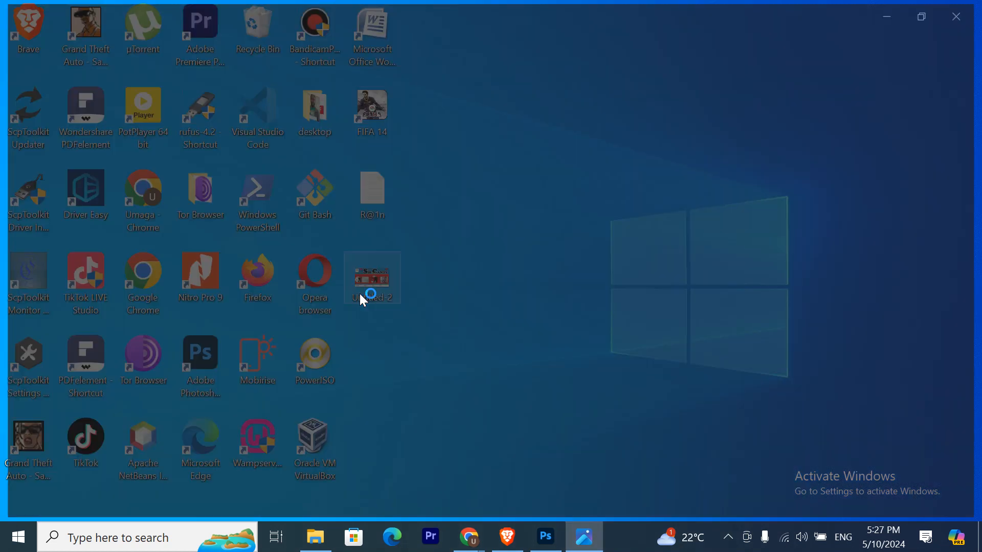